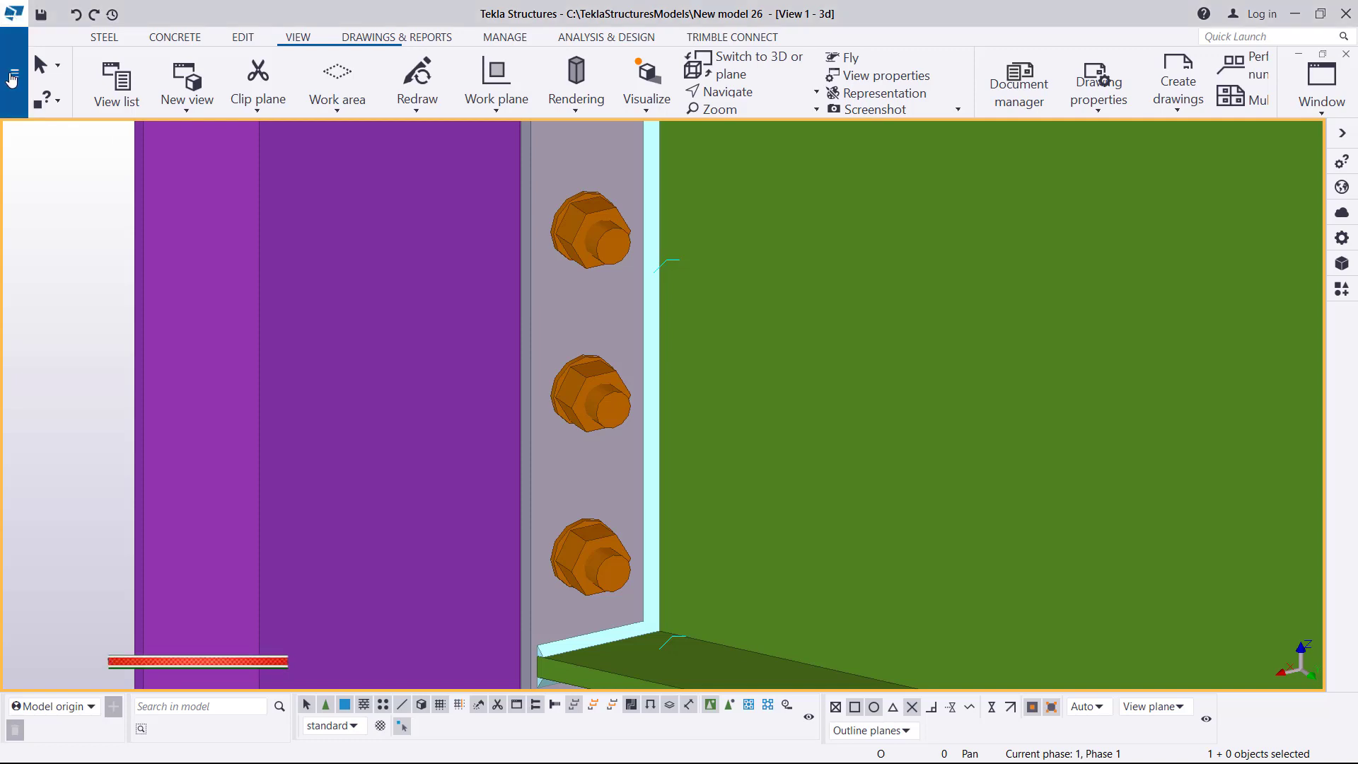
# Open the Template Editor from Tekla Structures and create a new graphical template
pyautogui.click(13, 79)
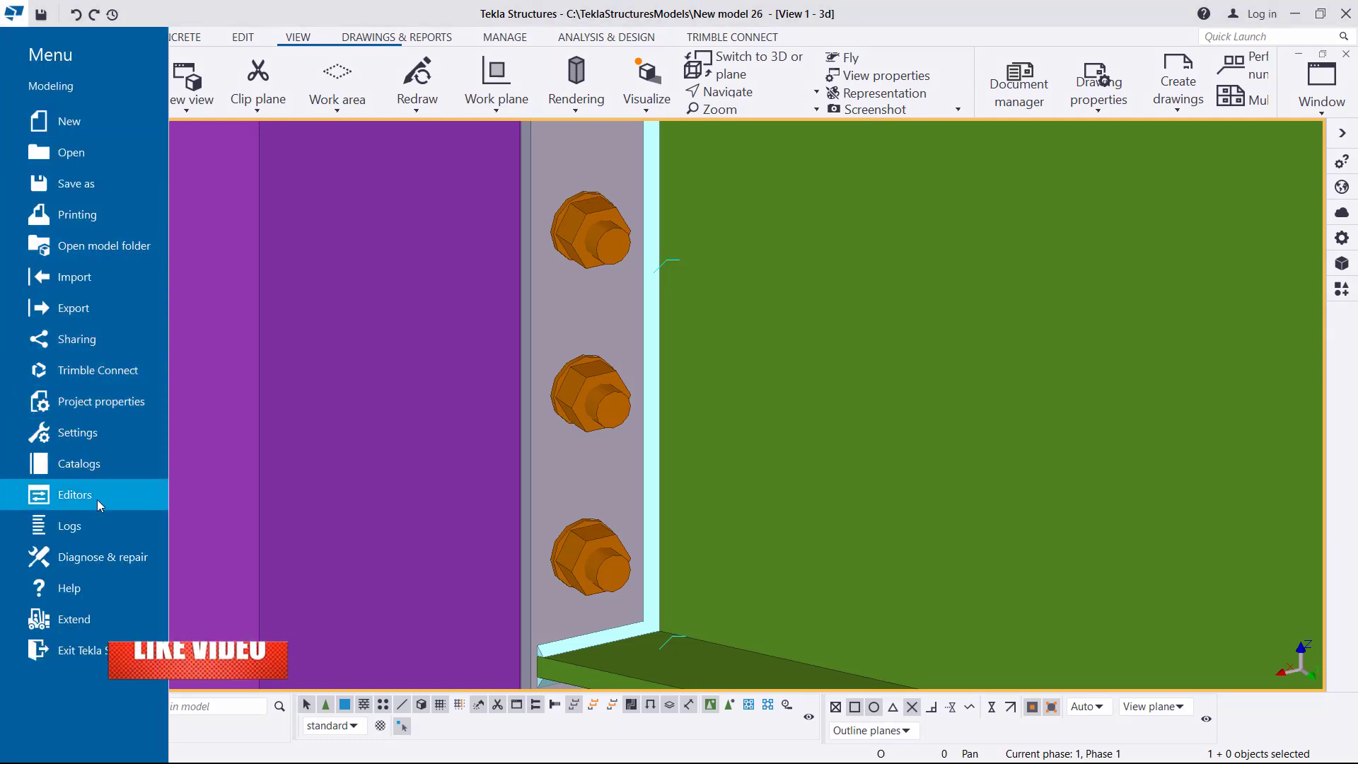
pyautogui.moveTo(96, 500)
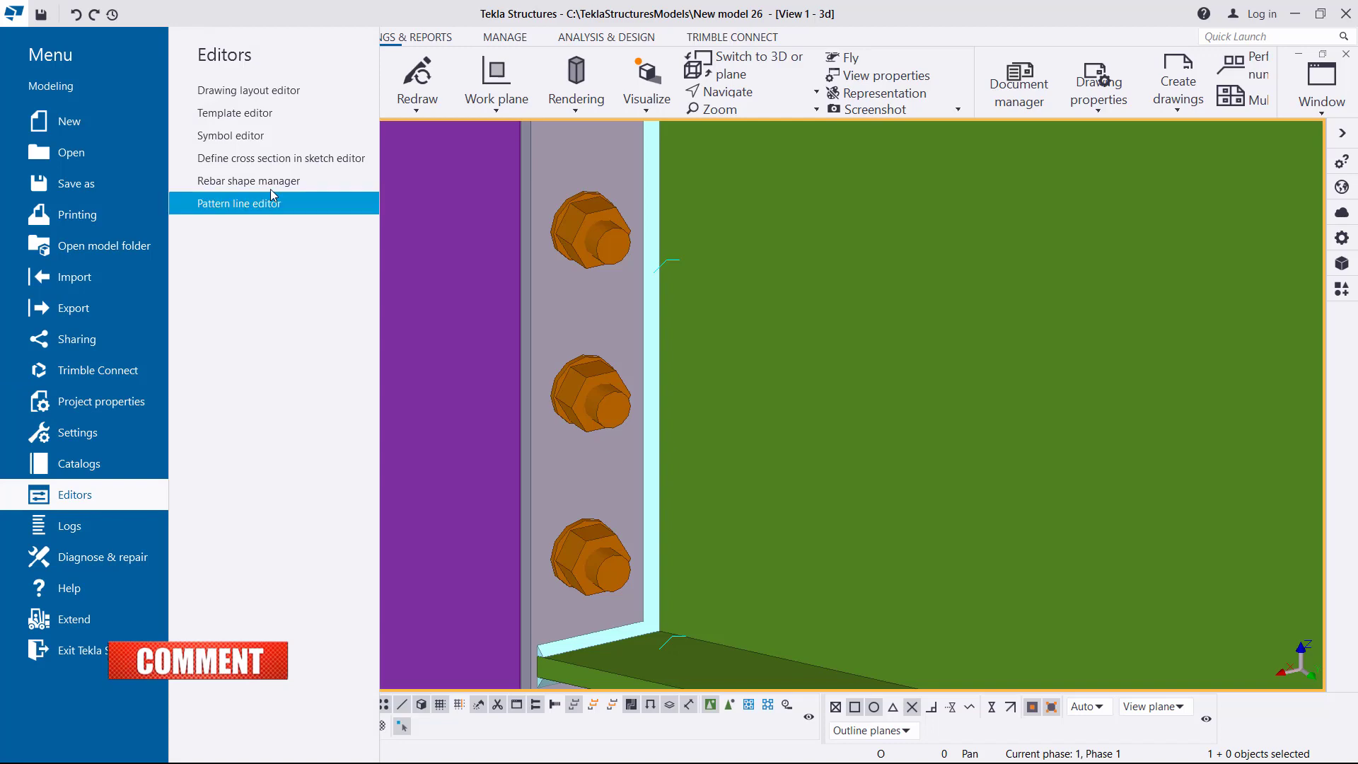
pyautogui.click(237, 113)
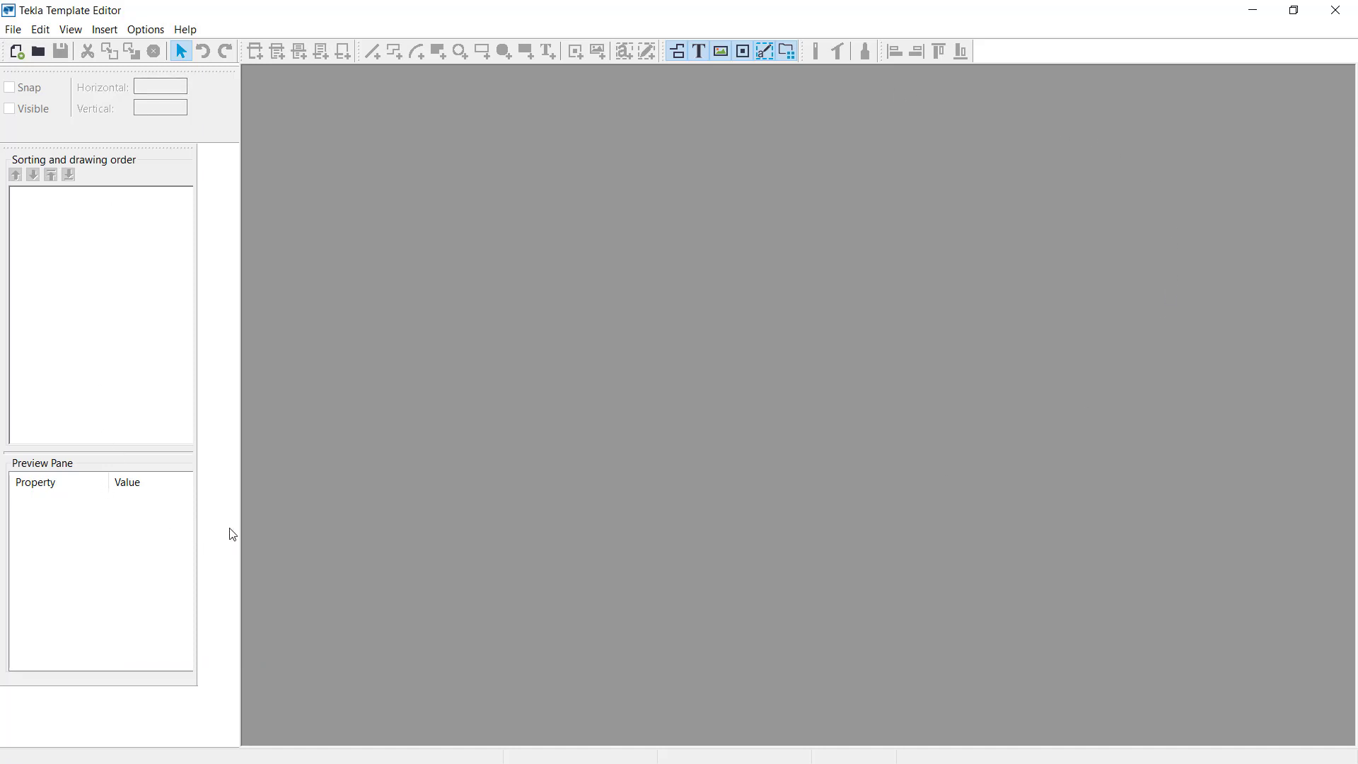
pyautogui.click(15, 54)
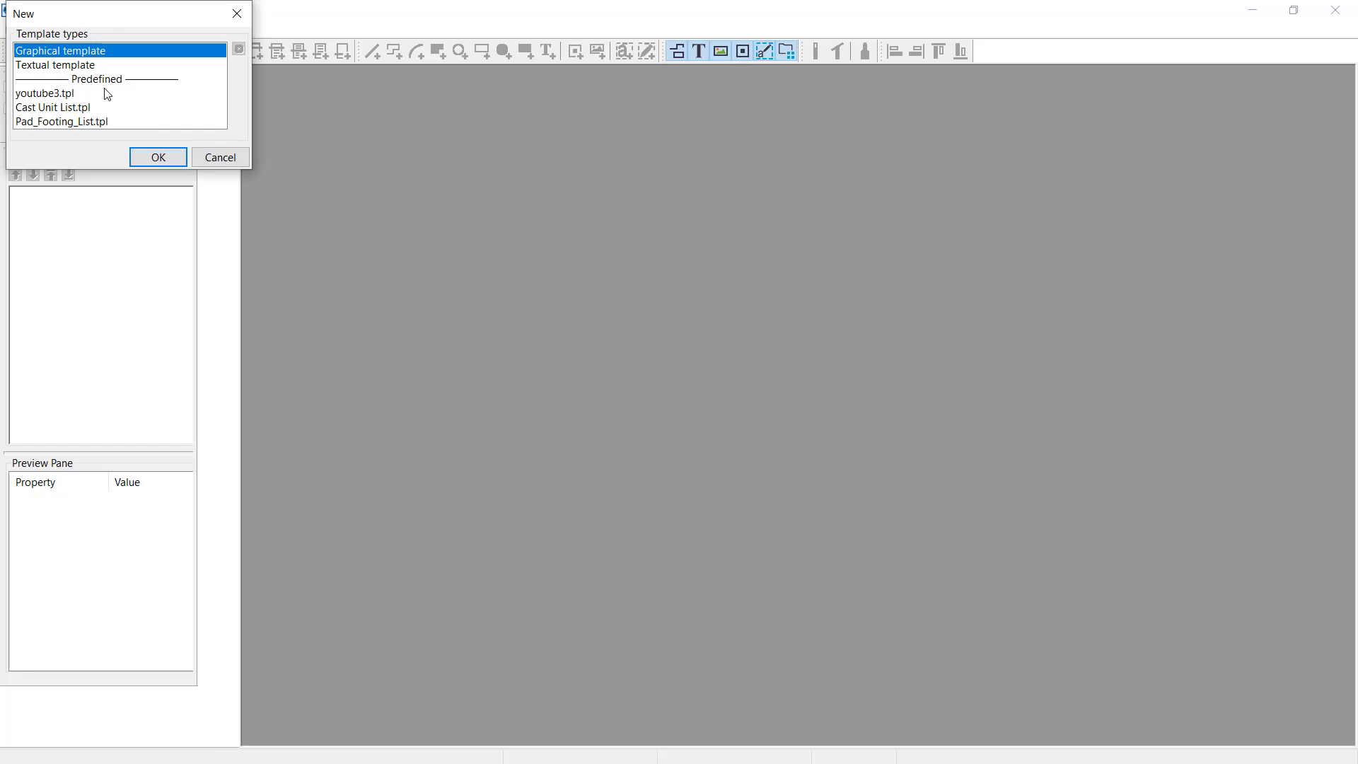
pyautogui.click(158, 159)
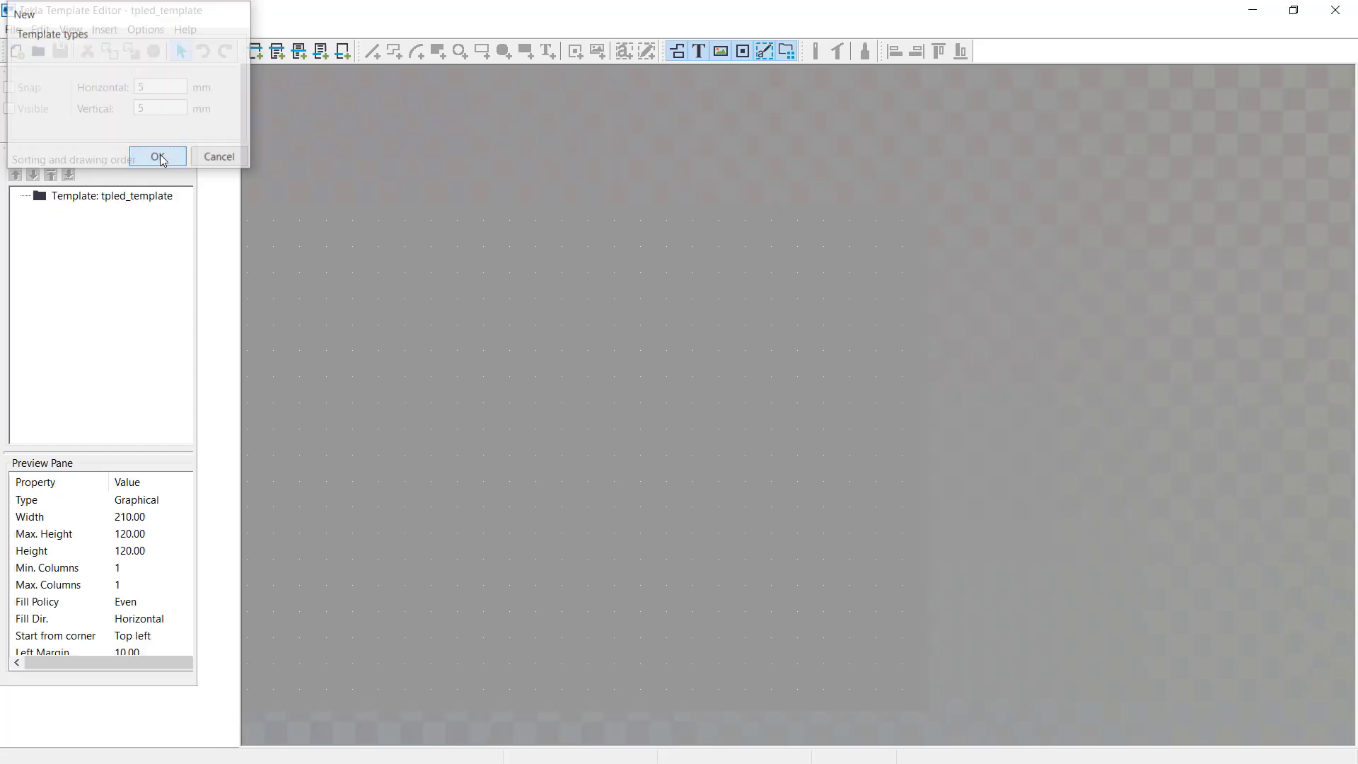
# Set the top, bottom, left and right page margins of the template to 0 mm
pyautogui.doubleClick(810, 408)
pyautogui.moveTo(586, 311); pyautogui.dragTo(753, 223)
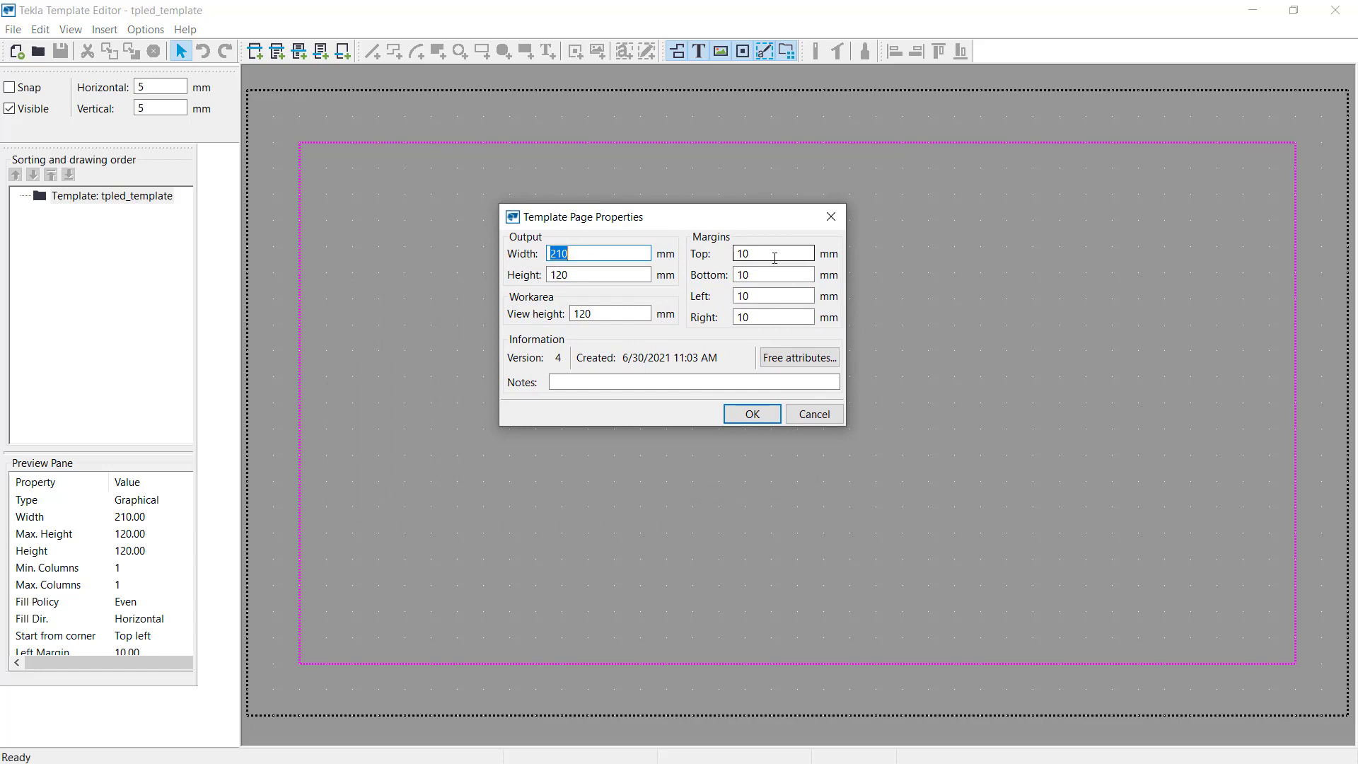
pyautogui.click(774, 258)
pyautogui.write('0')
pyautogui.press('Tab')
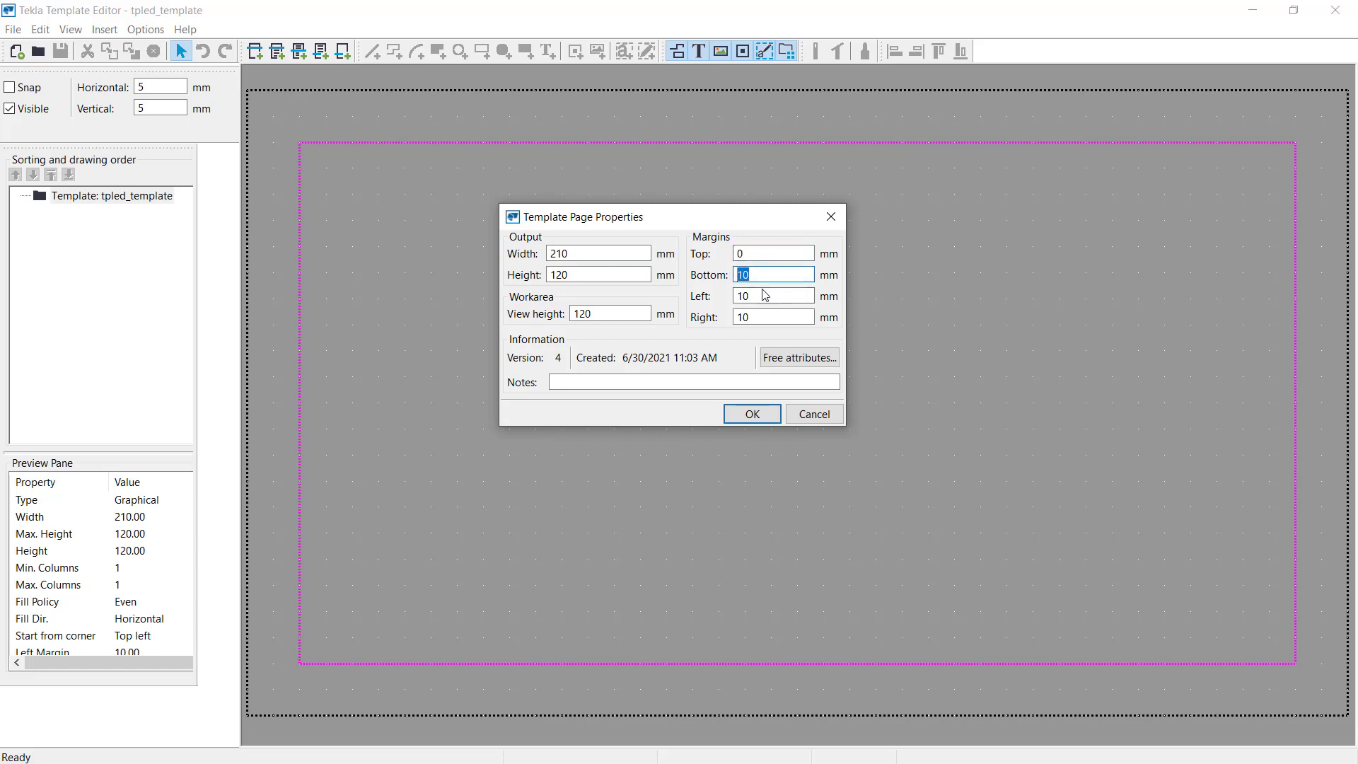
pyautogui.write('0')
pyautogui.click(733, 296)
pyautogui.doubleClick(740, 296)
pyautogui.write('0')
pyautogui.press('Tab')
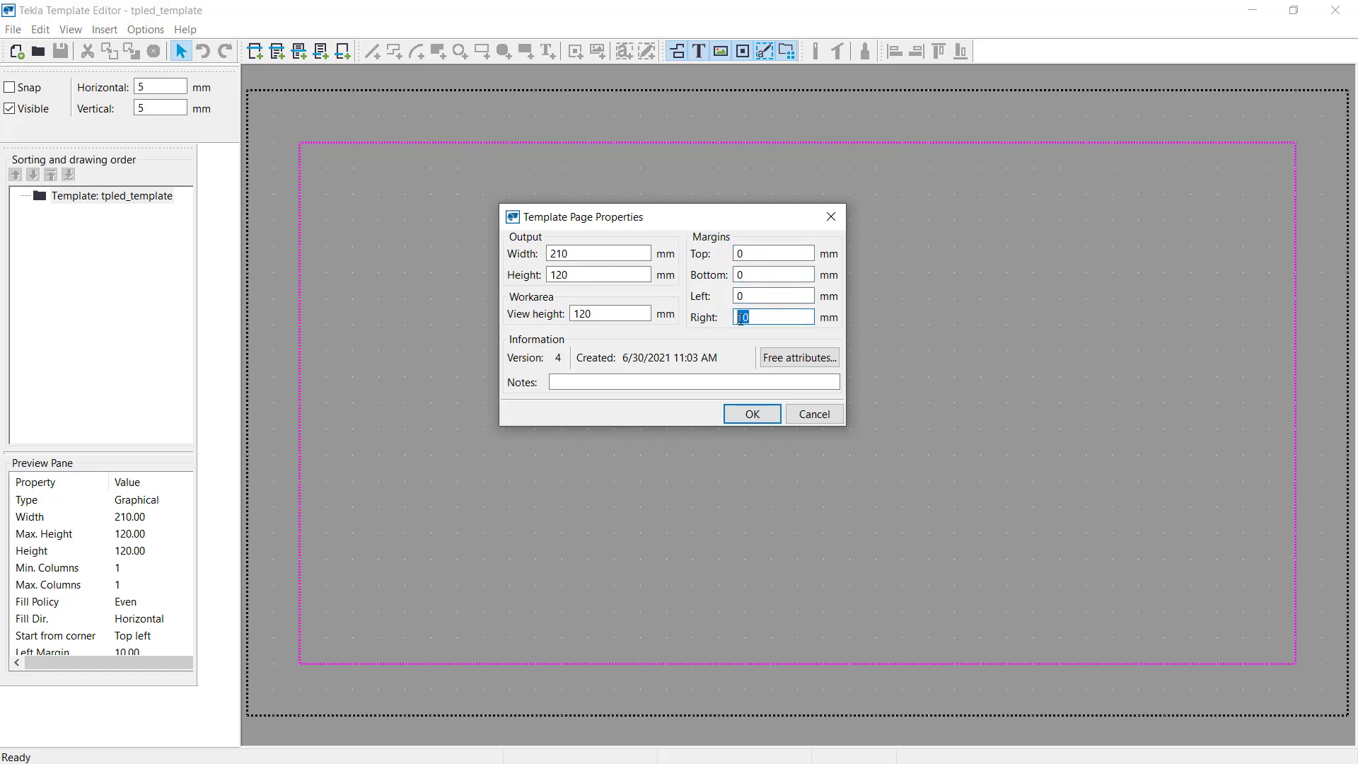
pyautogui.write('0')
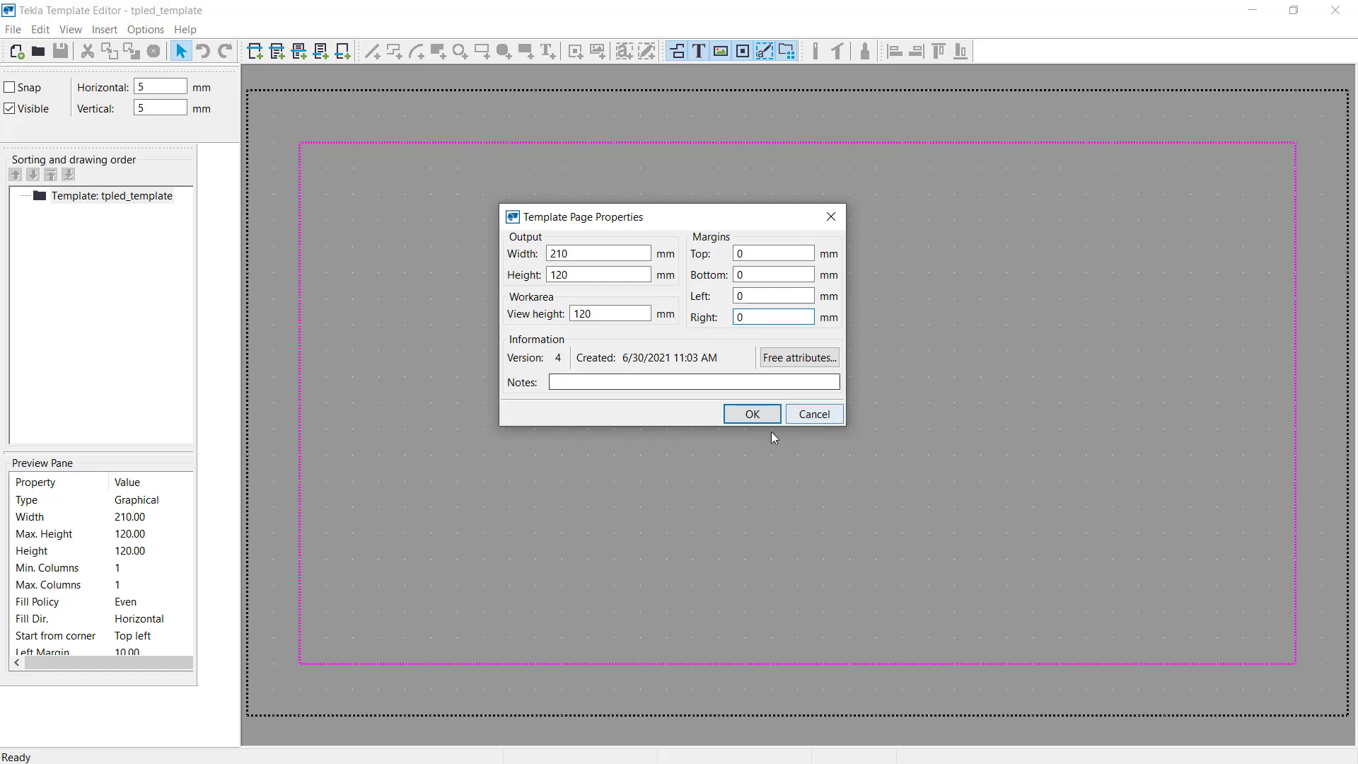
pyautogui.click(750, 414)
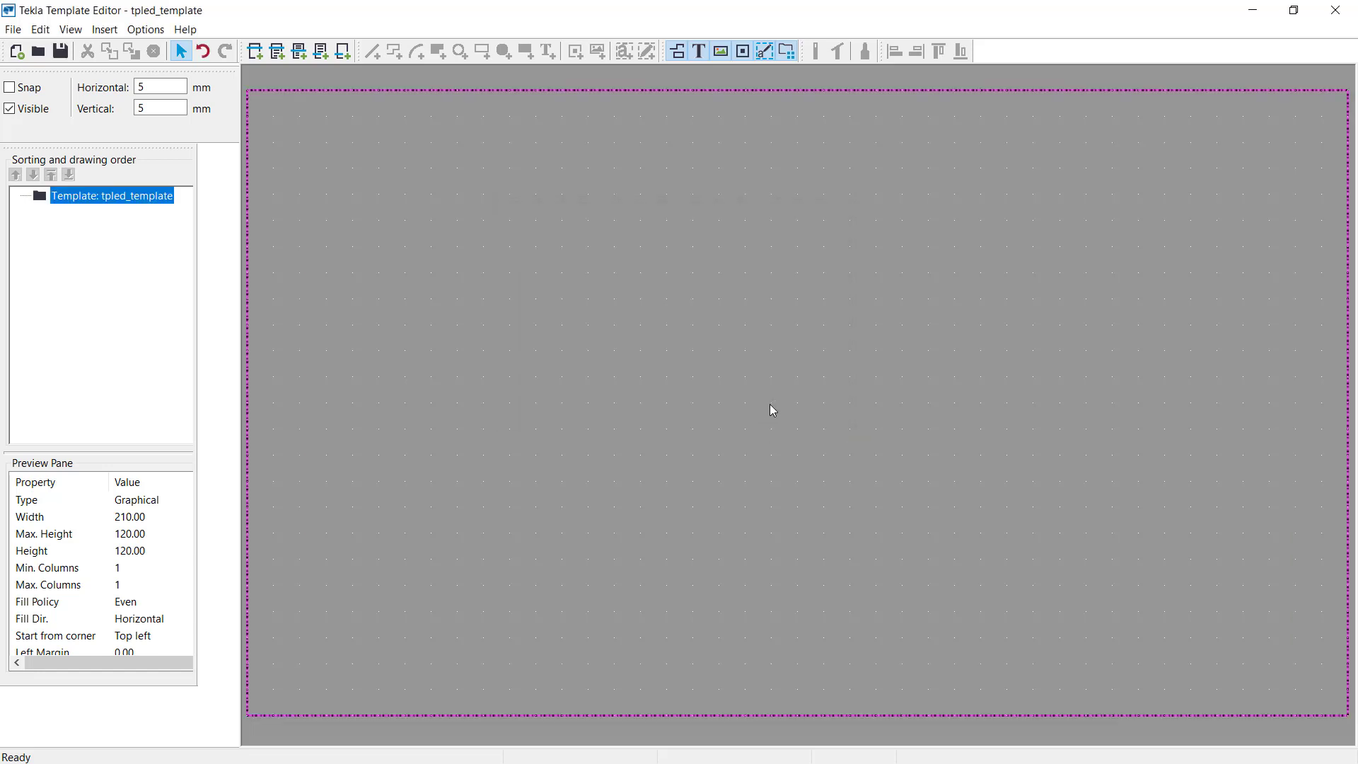
# Close the Template Editor without saving the changes to the template
pyautogui.scroll(-1, 839, 334)
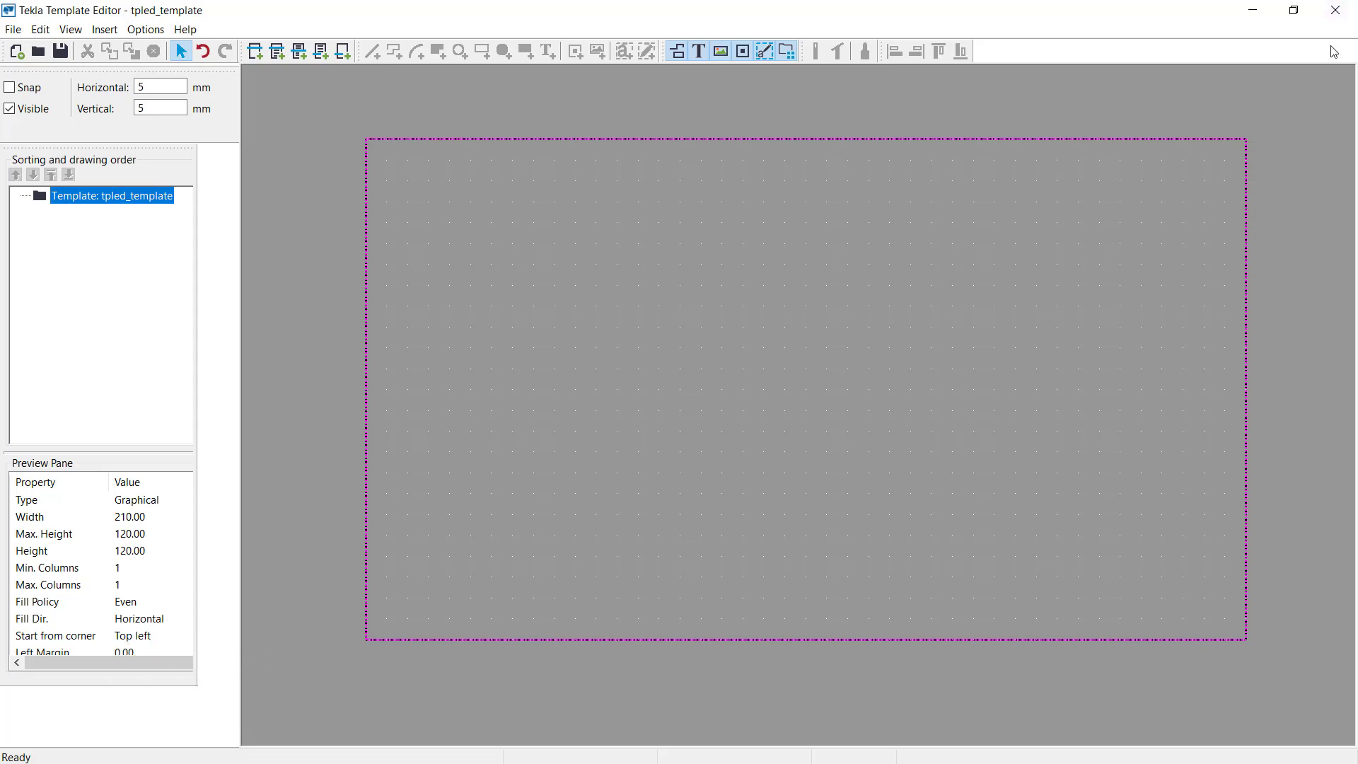
pyautogui.click(1335, 10)
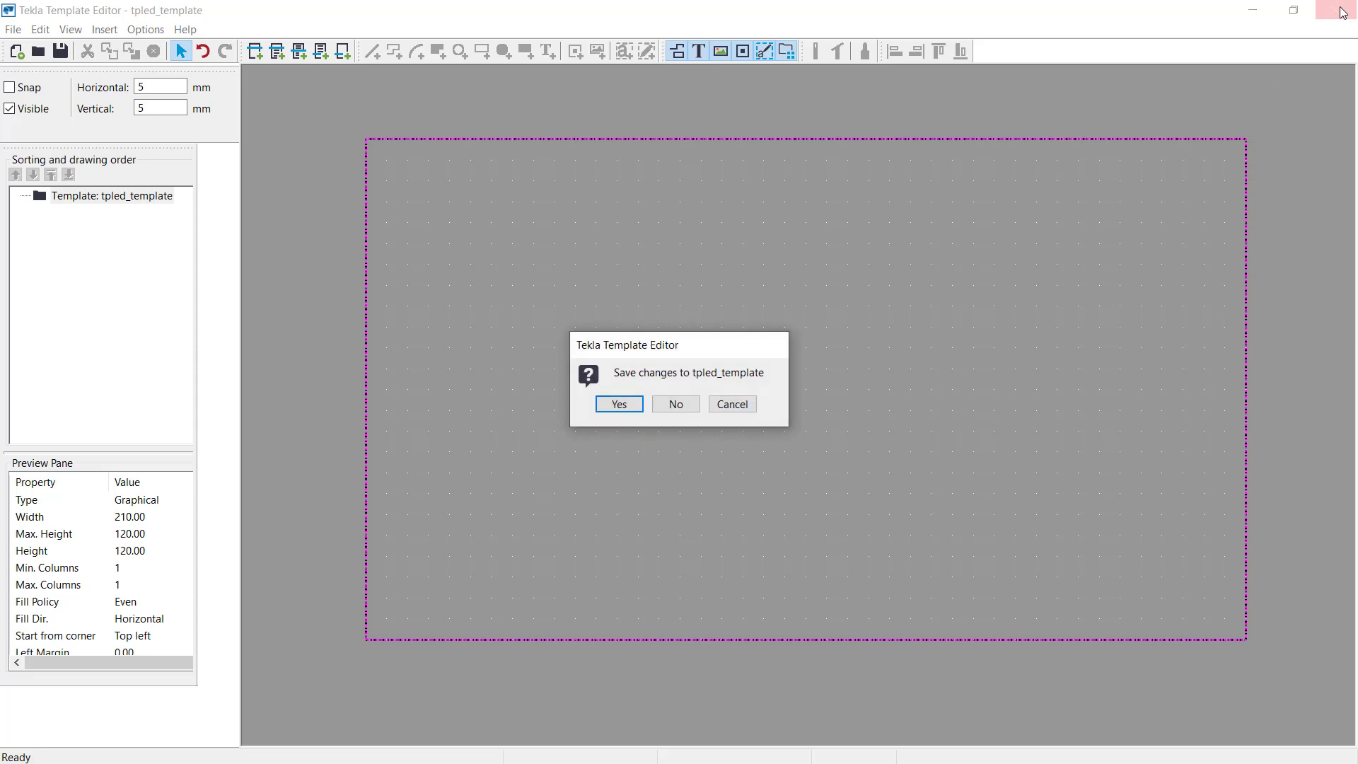
pyautogui.click(677, 409)
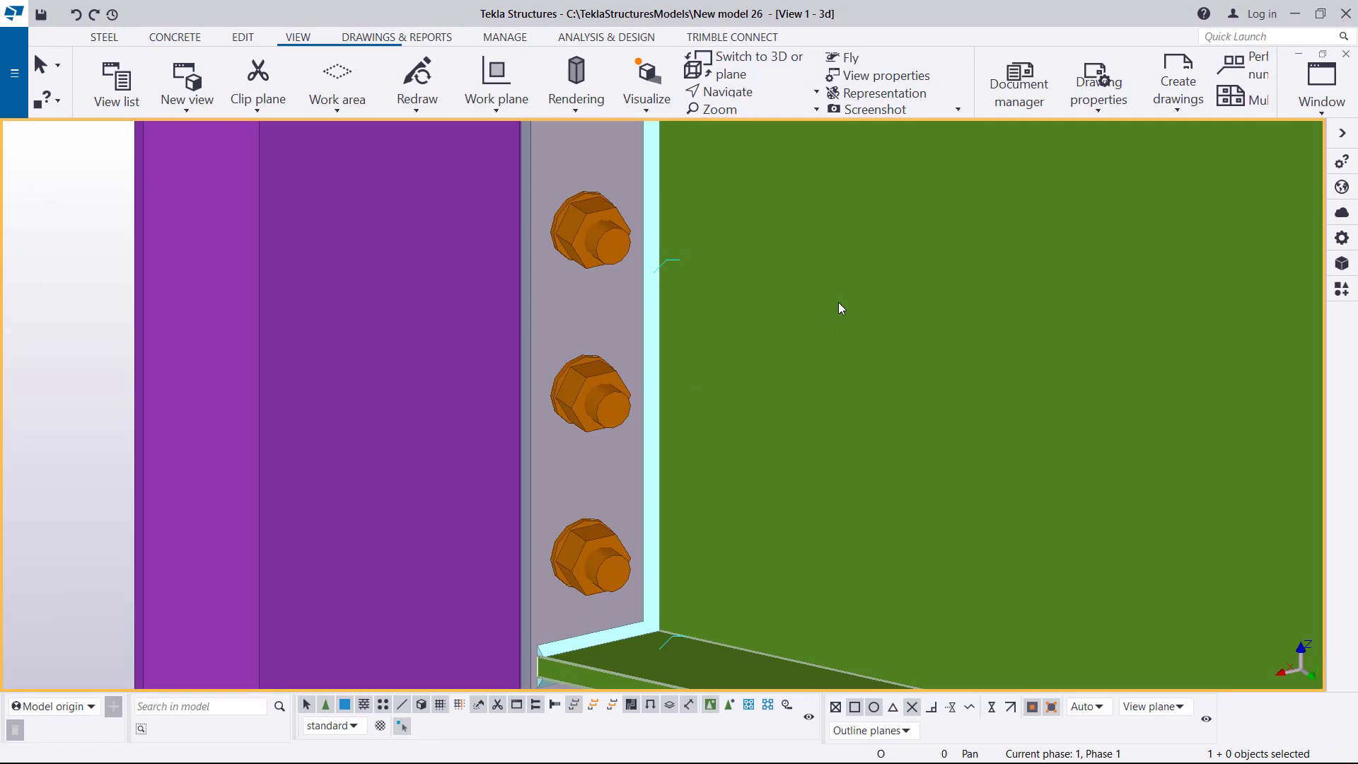
# Minimize Tekla Structures and open the Title BLK G drawing from the Title Blocks folder in AutoCAD
pyautogui.click(1295, 14)
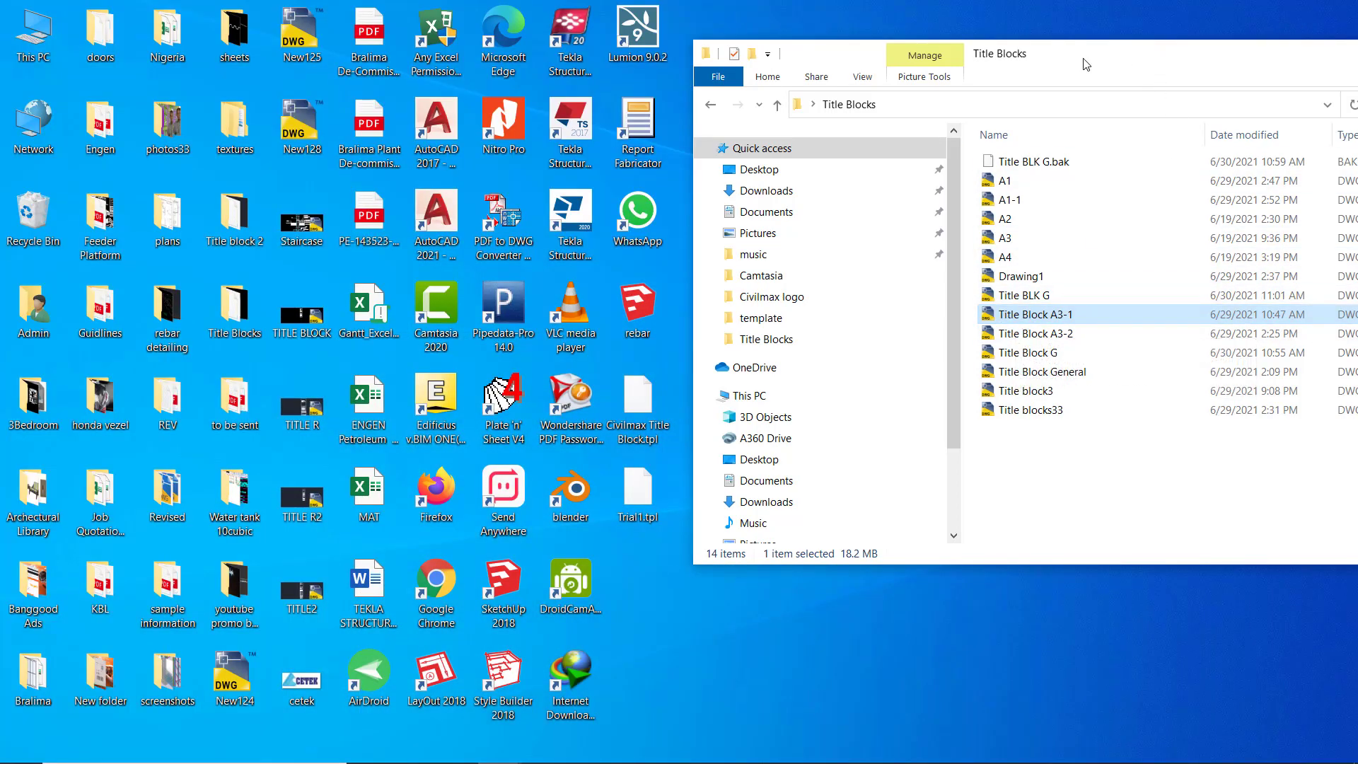
pyautogui.moveTo(1087, 65); pyautogui.dragTo(738, 101)
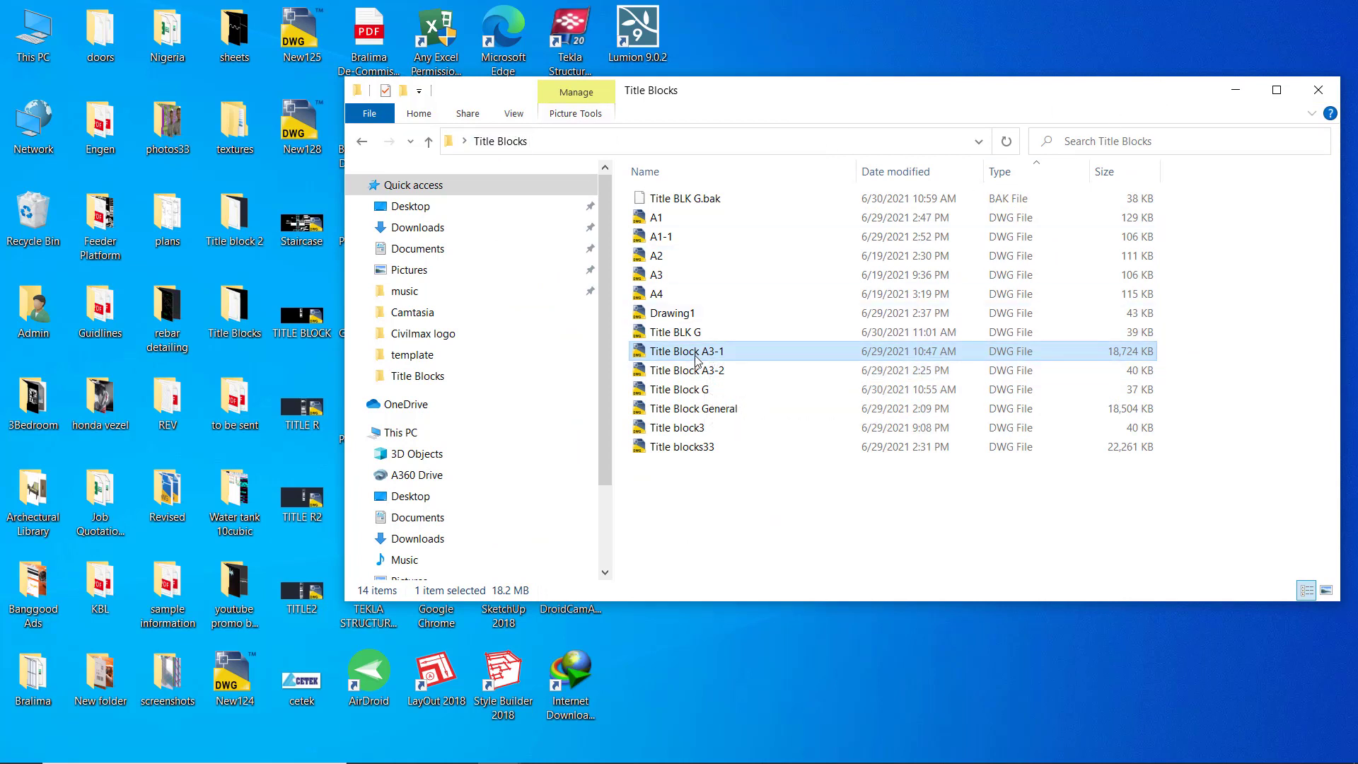
pyautogui.click(736, 332)
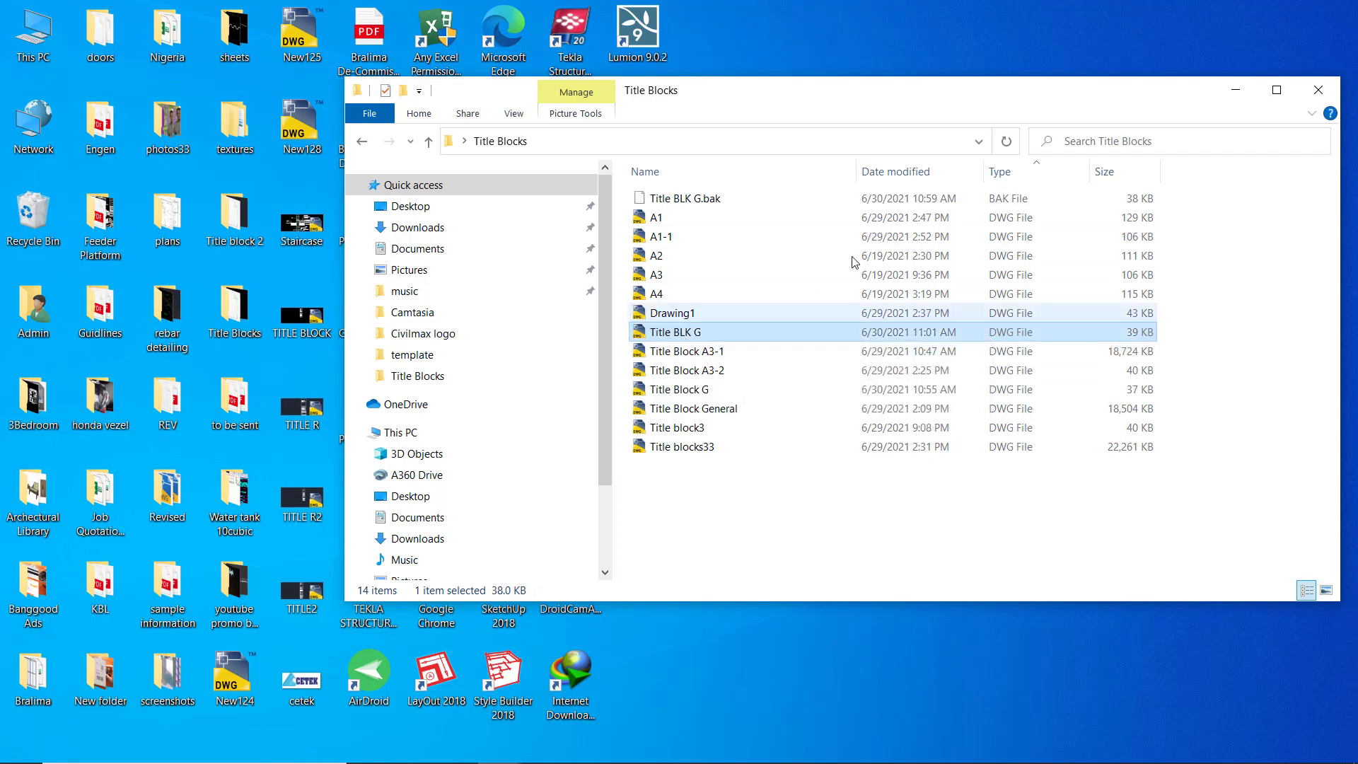
pyautogui.moveTo(942, 96); pyautogui.dragTo(1185, 78)
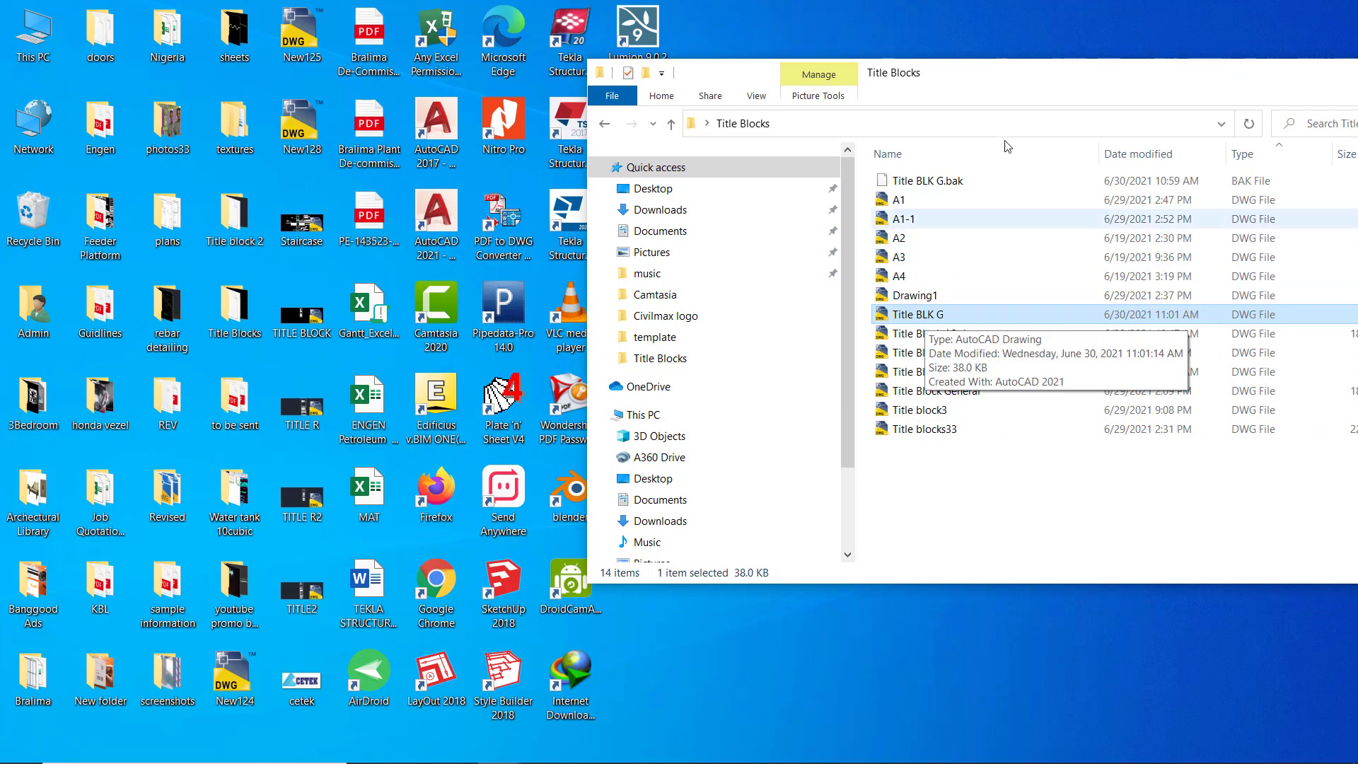
pyautogui.moveTo(1021, 90); pyautogui.dragTo(1165, 81)
pyautogui.moveTo(1026, 309); pyautogui.dragTo(458, 236)
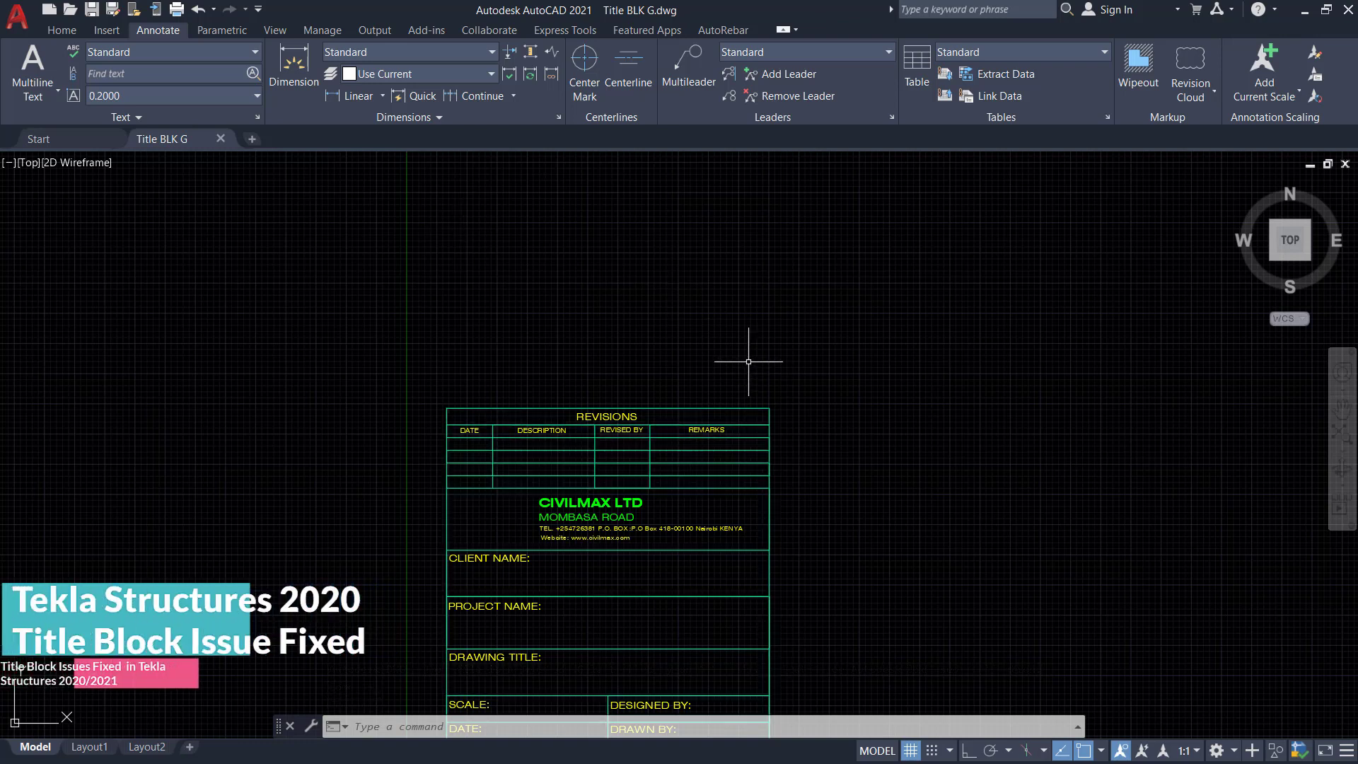
pyautogui.scroll(-2, 743, 364)
pyautogui.scroll(2, 665, 529)
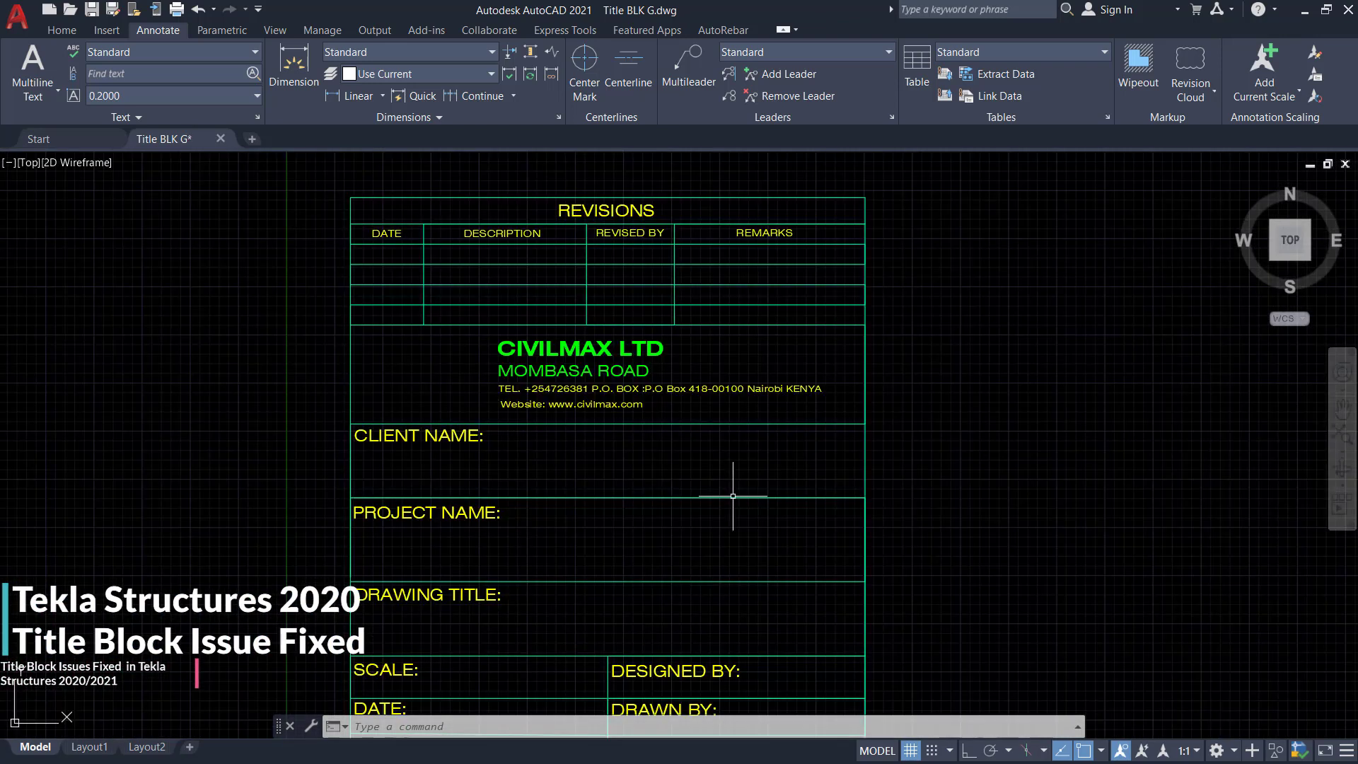
pyautogui.scroll(2, 729, 485)
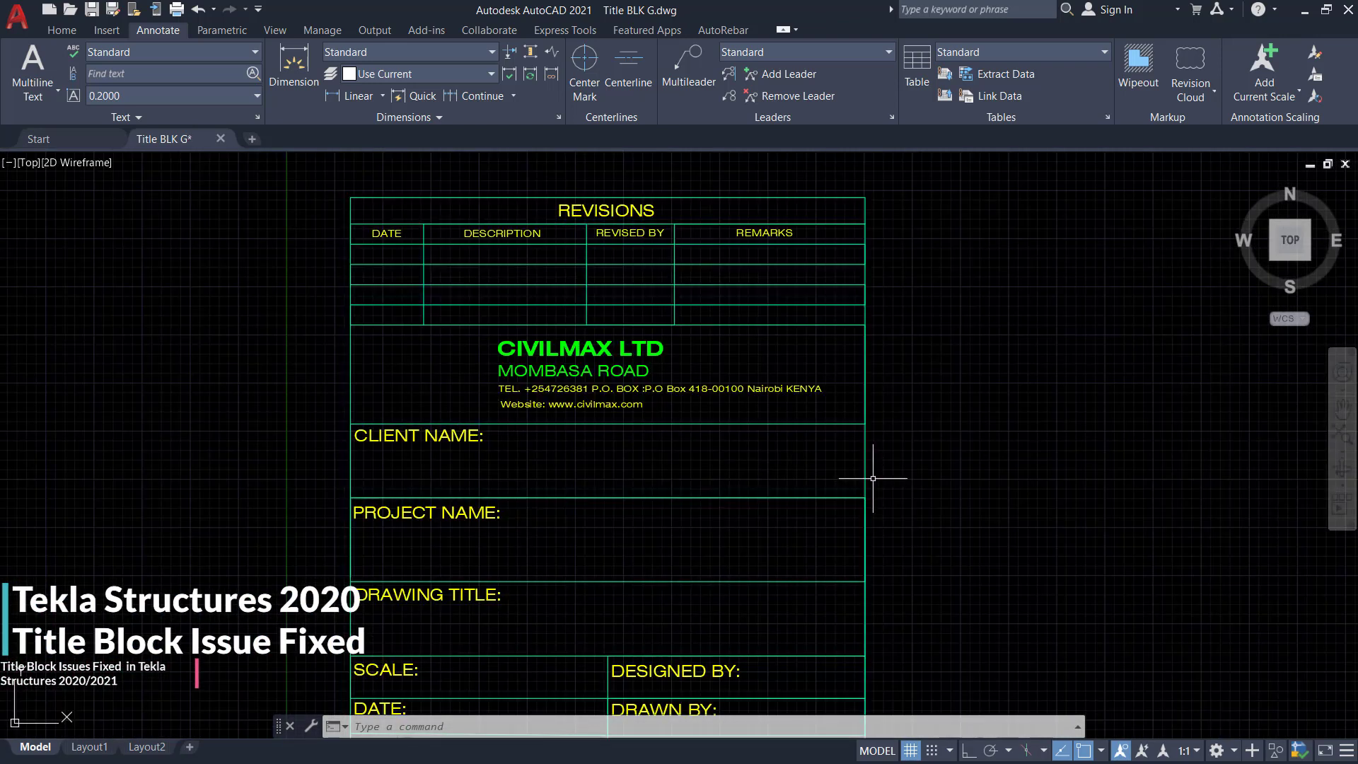
pyautogui.click(294, 63)
pyautogui.click(864, 198)
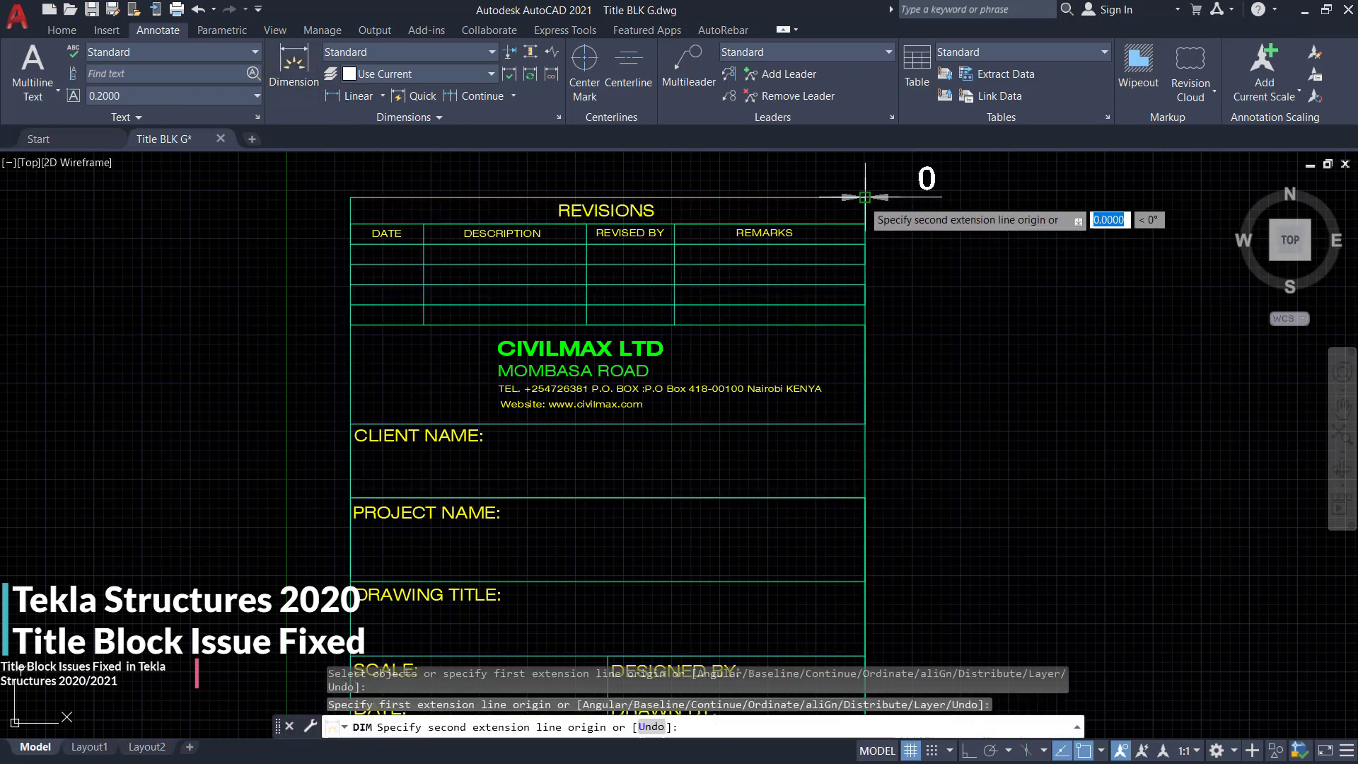
pyautogui.scroll(-2, 863, 207)
pyautogui.click(864, 421)
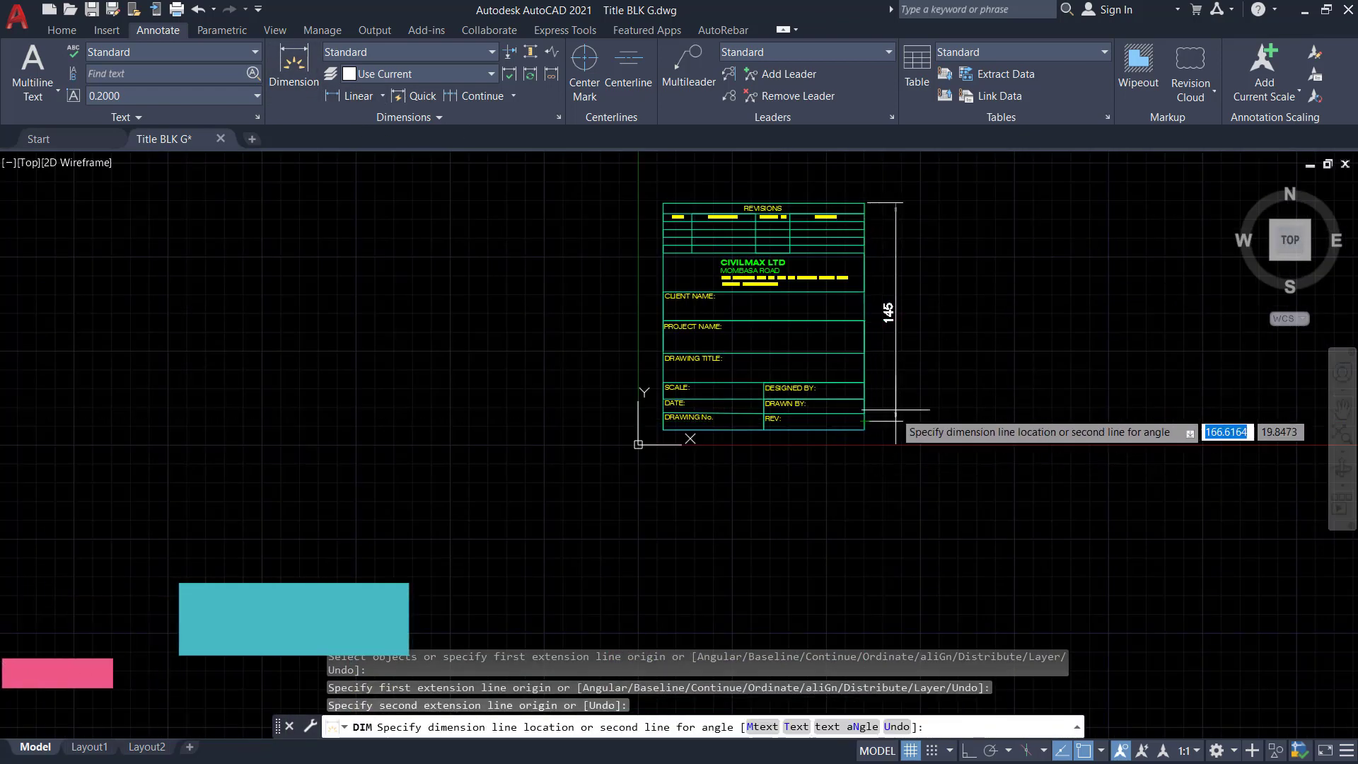
pyautogui.press('Escape')
# Dimension the title block's overall height from its upper right to its lower right corner, placing the dimension outside the right edge
pyautogui.rightClick(928, 287)
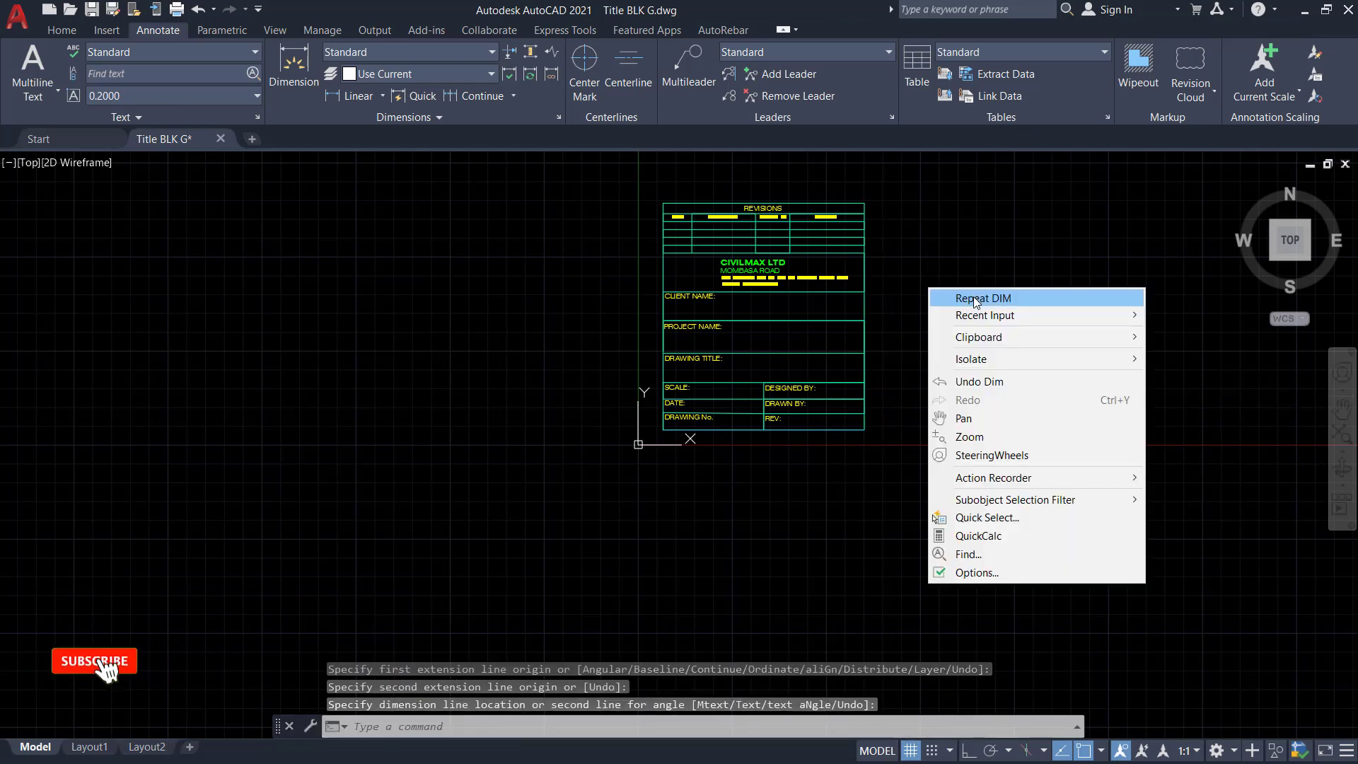
pyautogui.click(978, 298)
pyautogui.scroll(6, 813, 205)
pyautogui.click(834, 204)
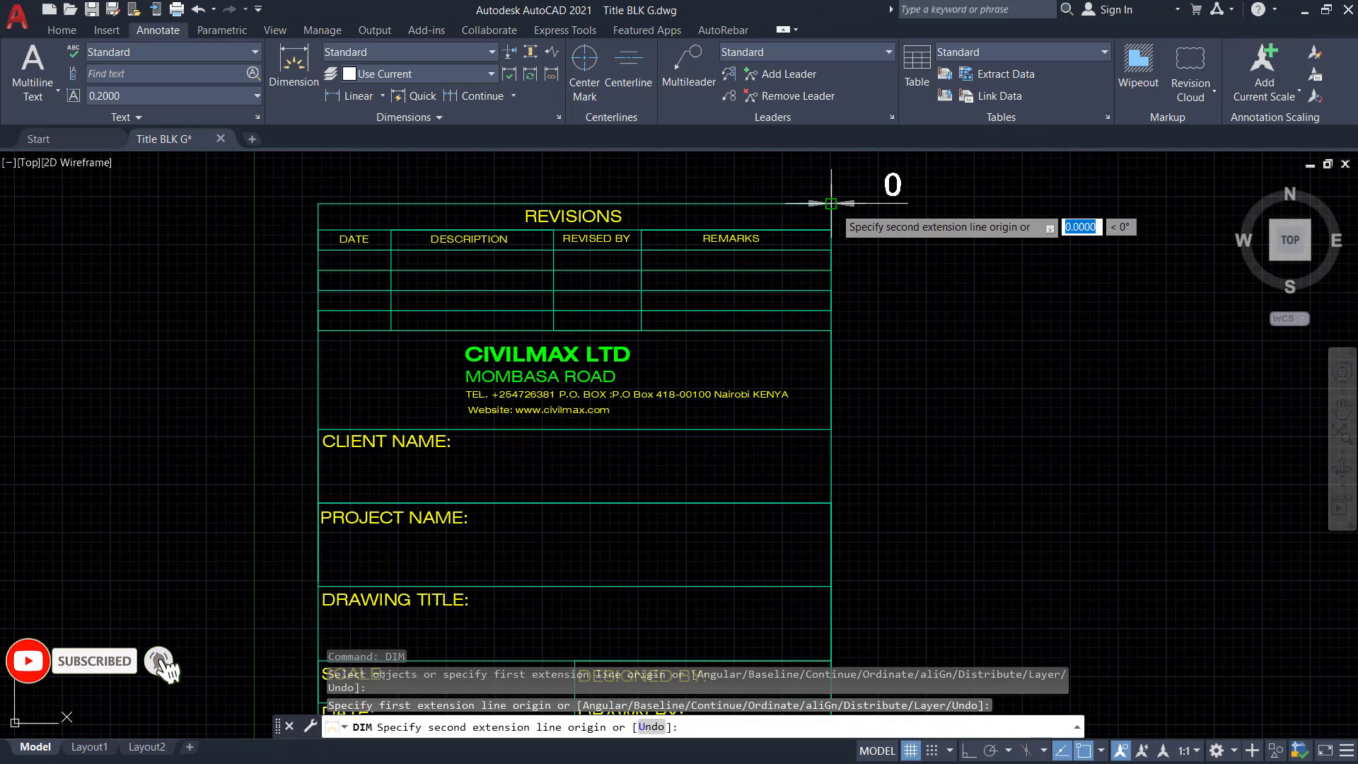
pyautogui.scroll(-8, 862, 226)
pyautogui.scroll(6, 884, 364)
pyautogui.click(825, 354)
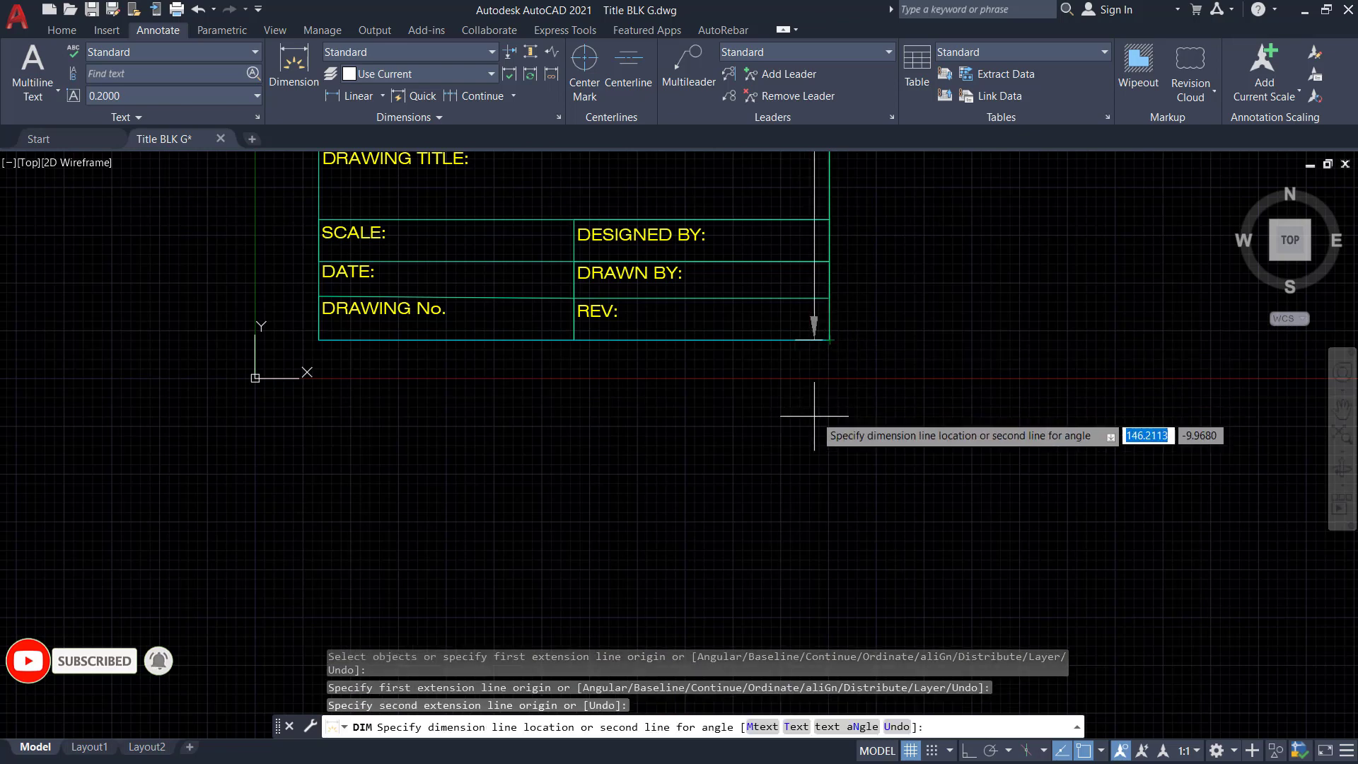
pyautogui.scroll(-7, 804, 410)
pyautogui.scroll(8, 835, 349)
pyautogui.scroll(-4, 877, 311)
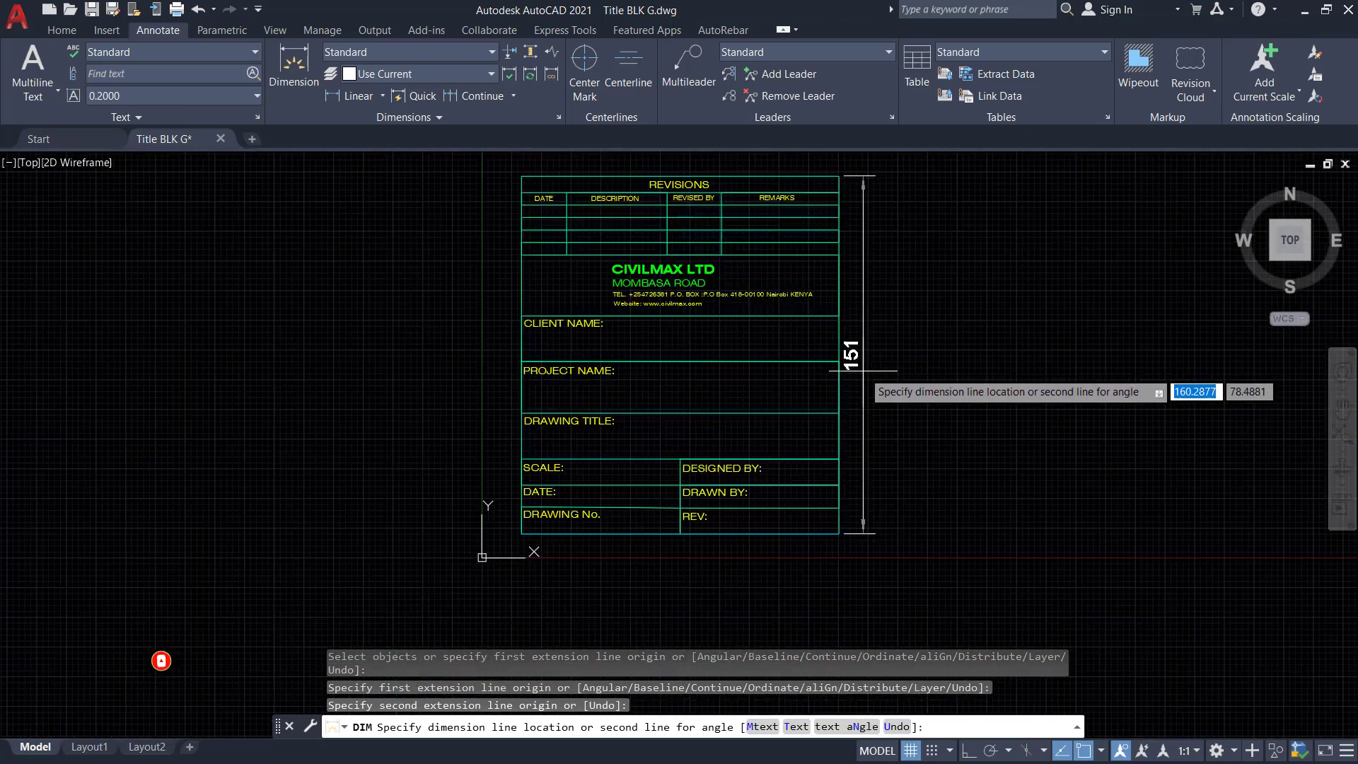
pyautogui.click(916, 327)
# Dimension the title block's overall width between its upper corners, placing the dimension above the revisions table, and leave the command
pyautogui.scroll(-2, 890, 436)
pyautogui.scroll(4, 758, 276)
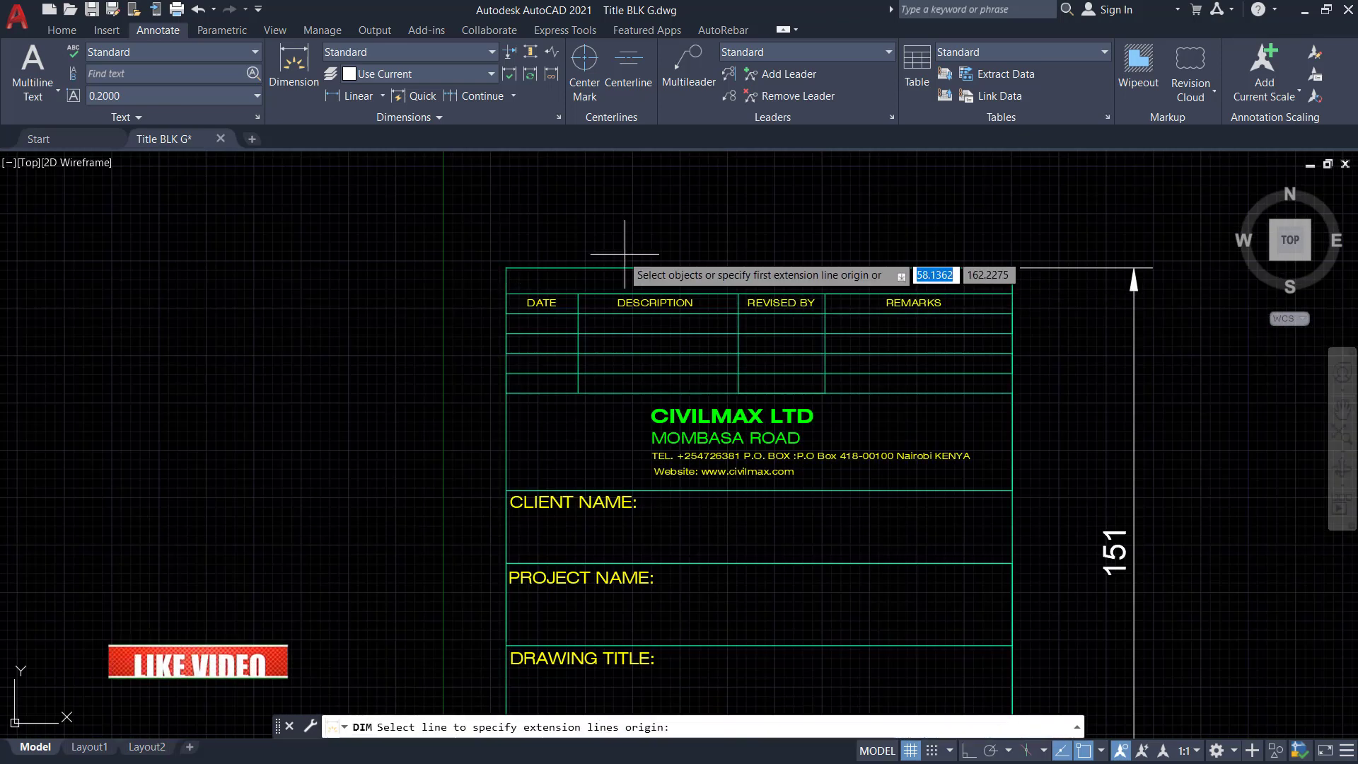
pyautogui.click(507, 268)
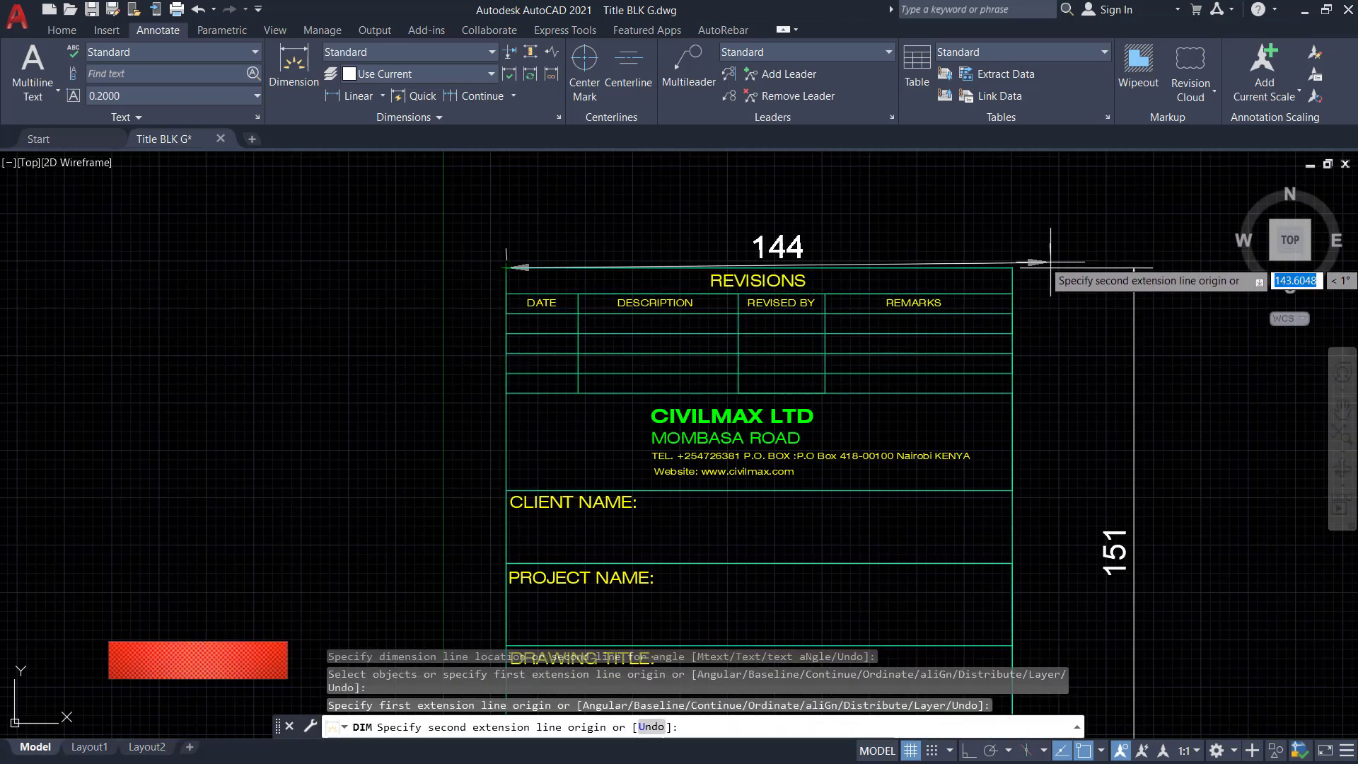
pyautogui.click(1012, 268)
pyautogui.click(992, 206)
pyautogui.scroll(-2, 821, 323)
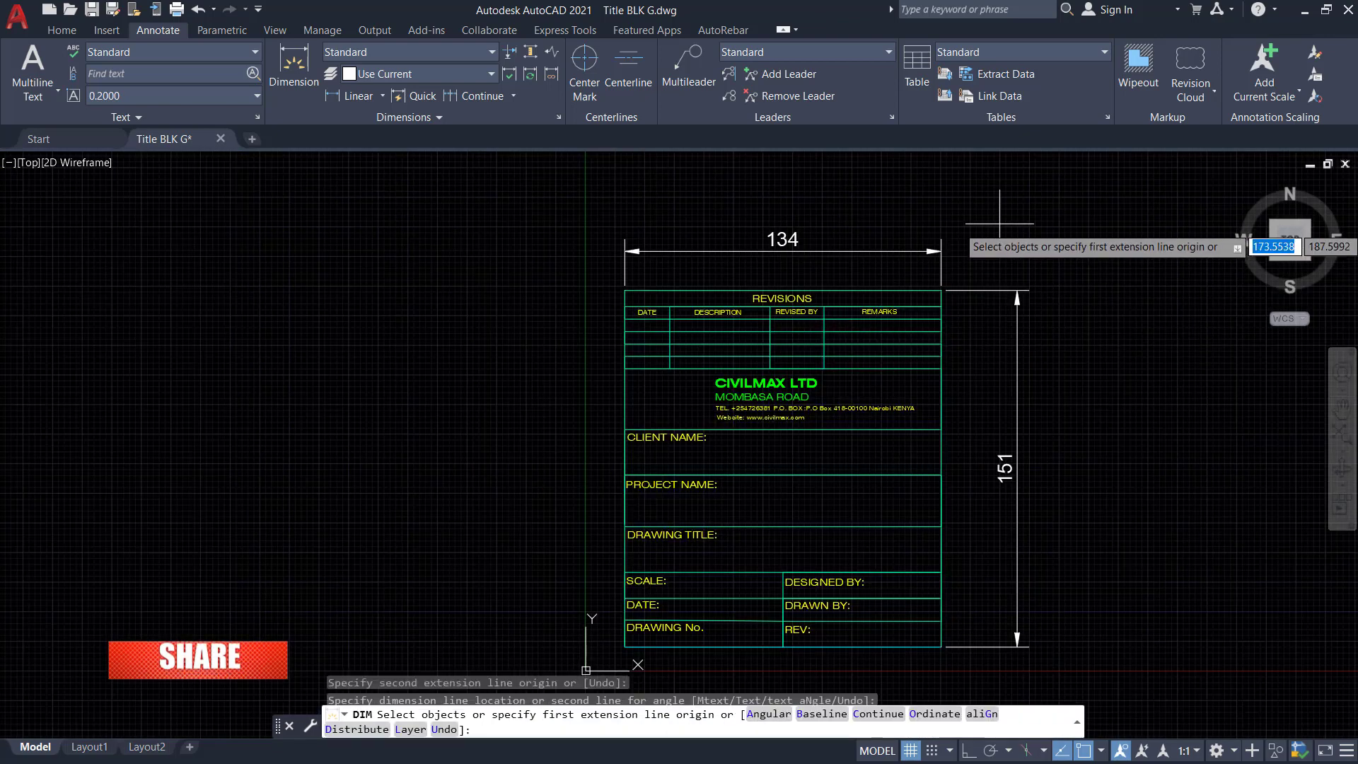
pyautogui.rightClick(1010, 219)
pyautogui.click(1049, 229)
# Delete both the overall width and overall height dimensions from the title block drawing
pyautogui.scroll(4, 812, 226)
pyautogui.click(707, 288)
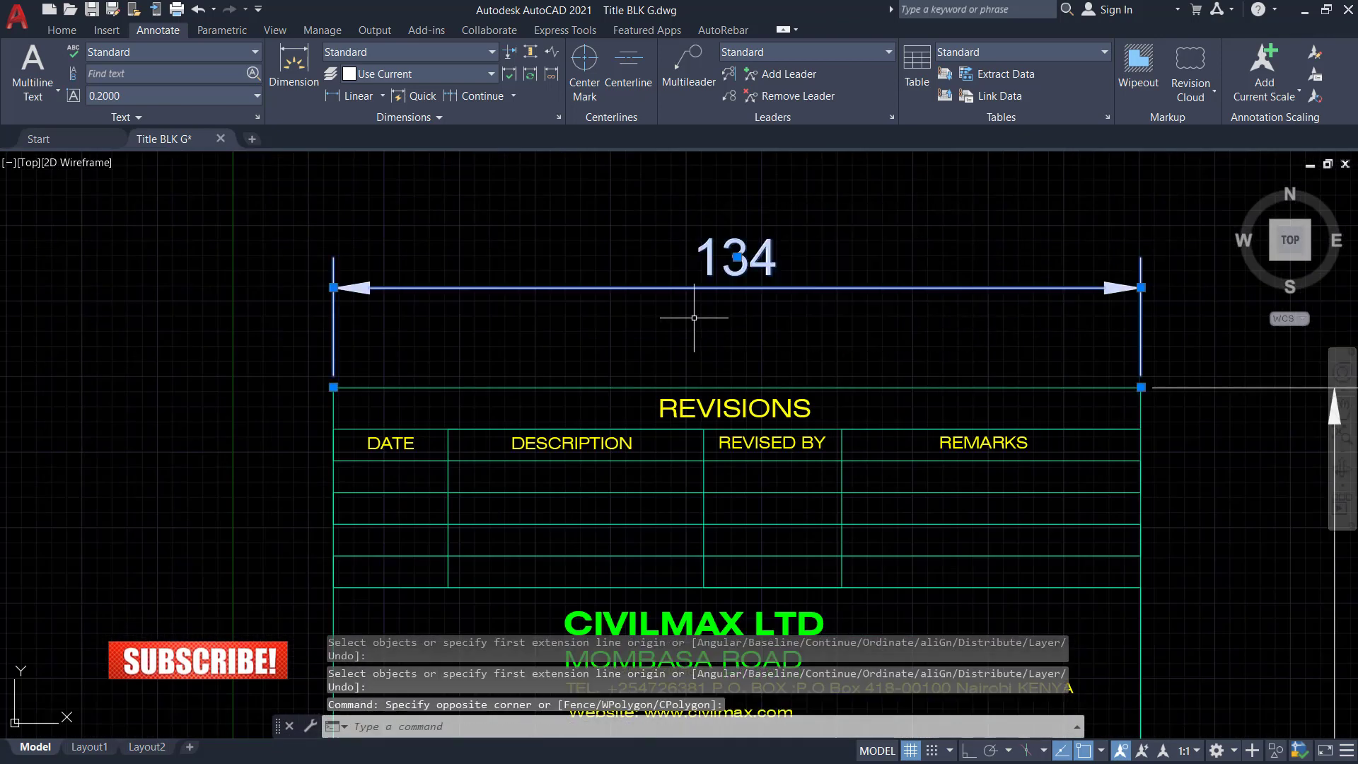
pyautogui.scroll(-4, 709, 280)
pyautogui.click(1013, 245)
pyautogui.click(949, 495)
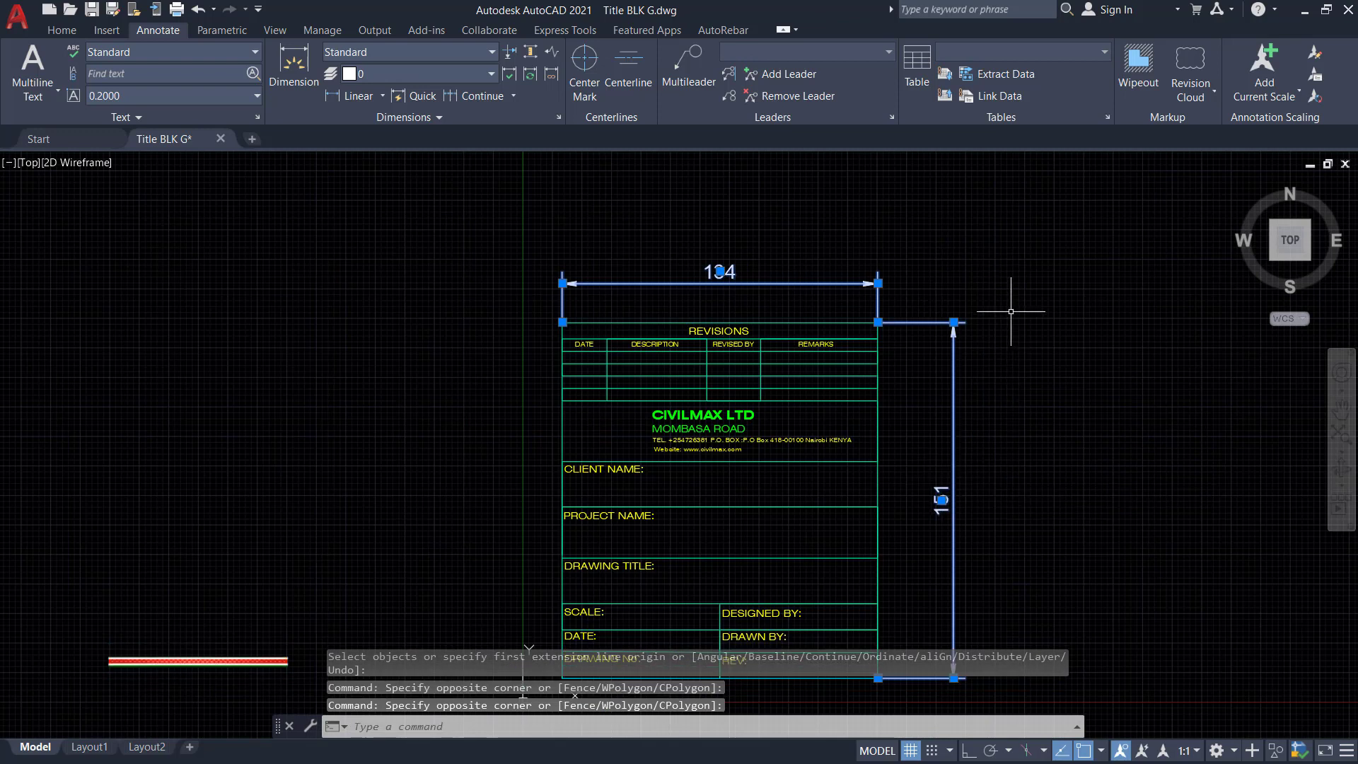
pyautogui.click(1009, 222)
pyautogui.click(797, 291)
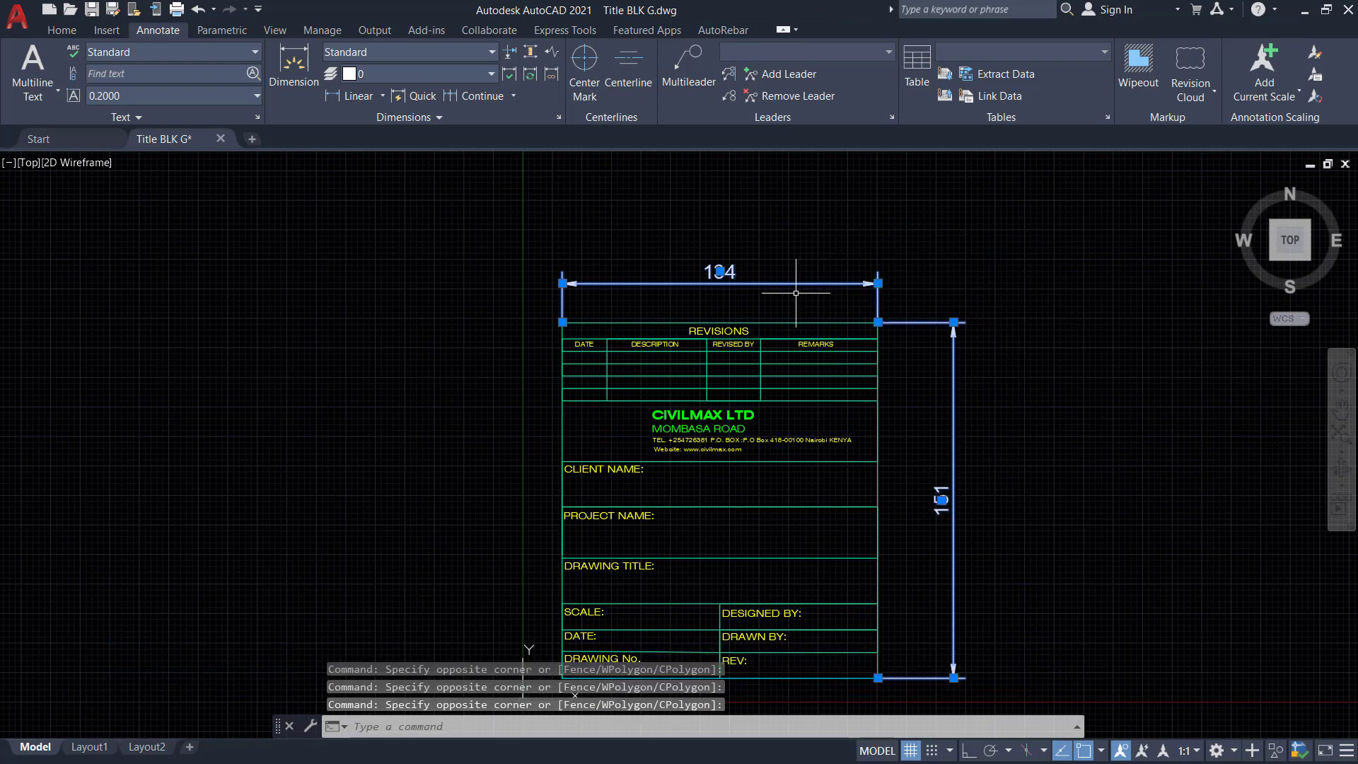
pyautogui.press('Delete')
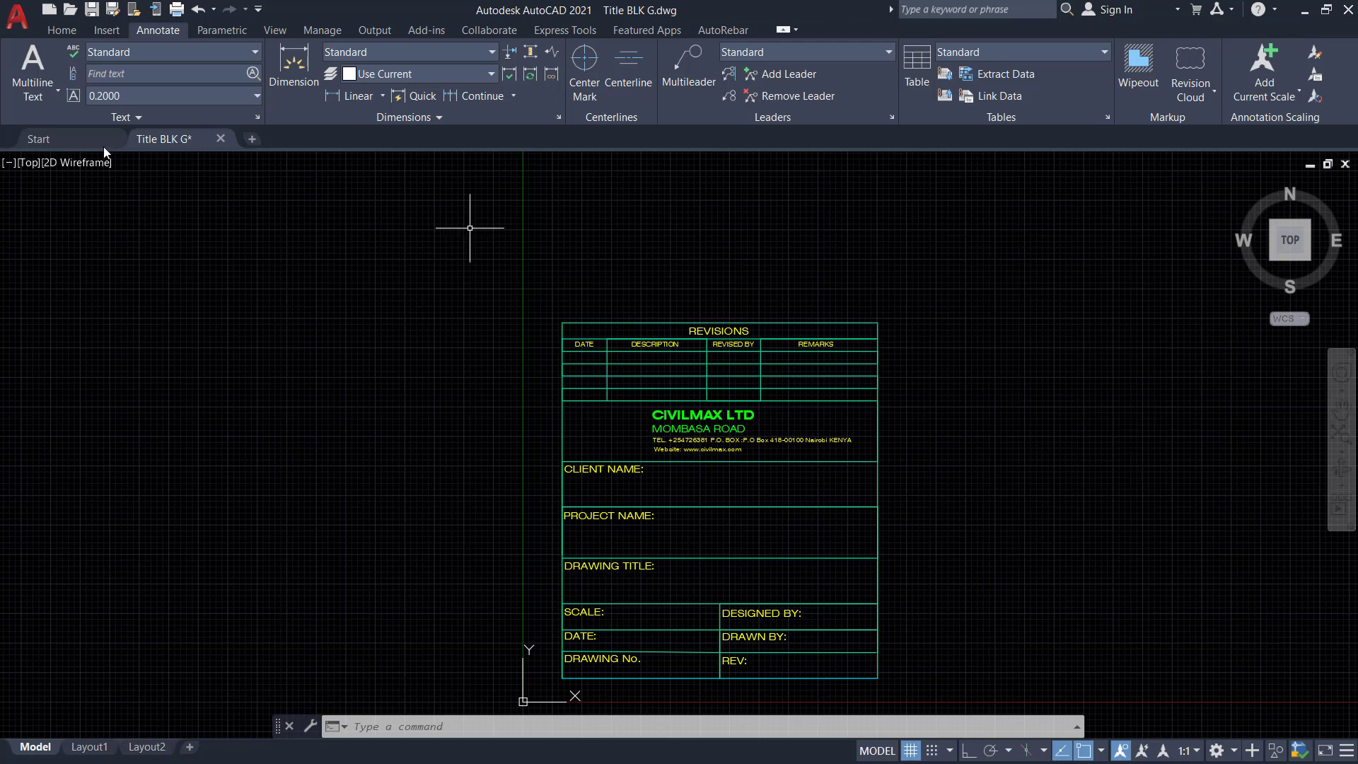
pyautogui.click(20, 22)
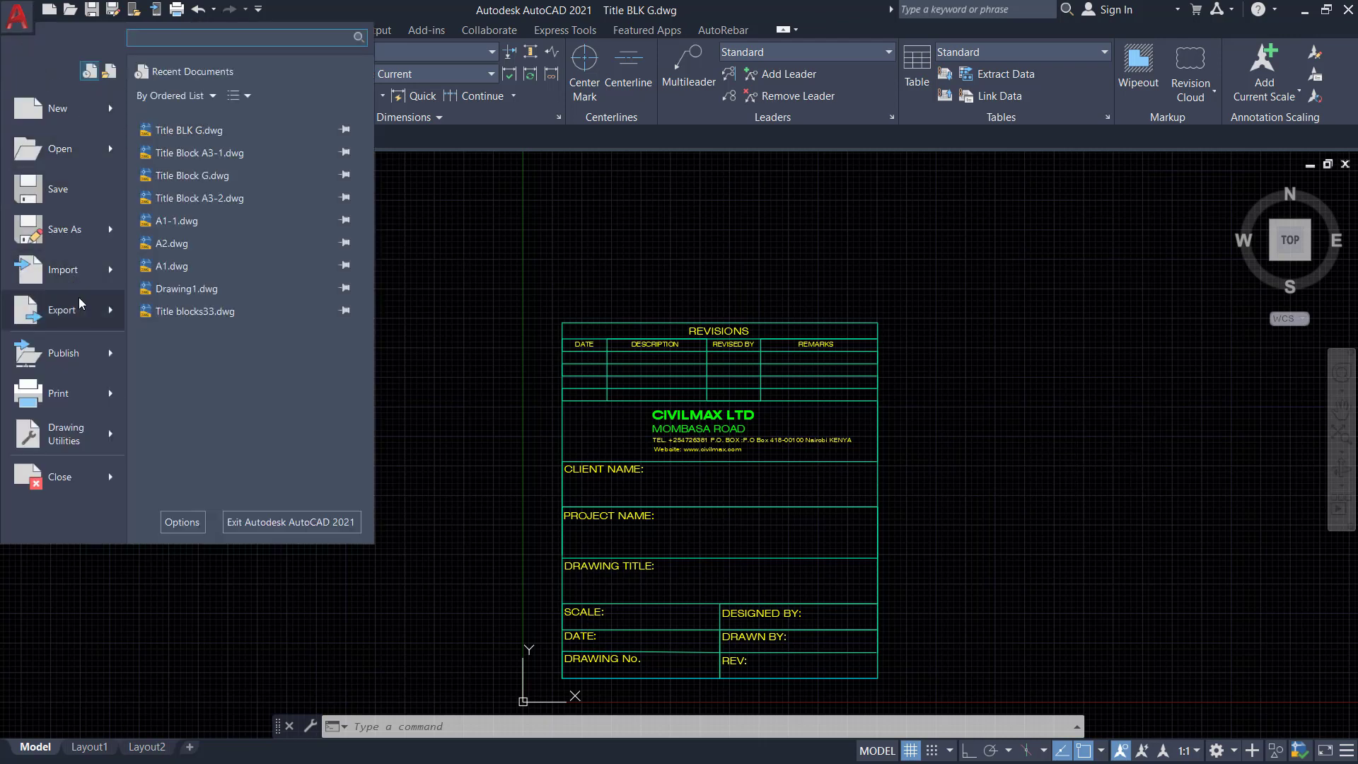
pyautogui.moveTo(80, 304)
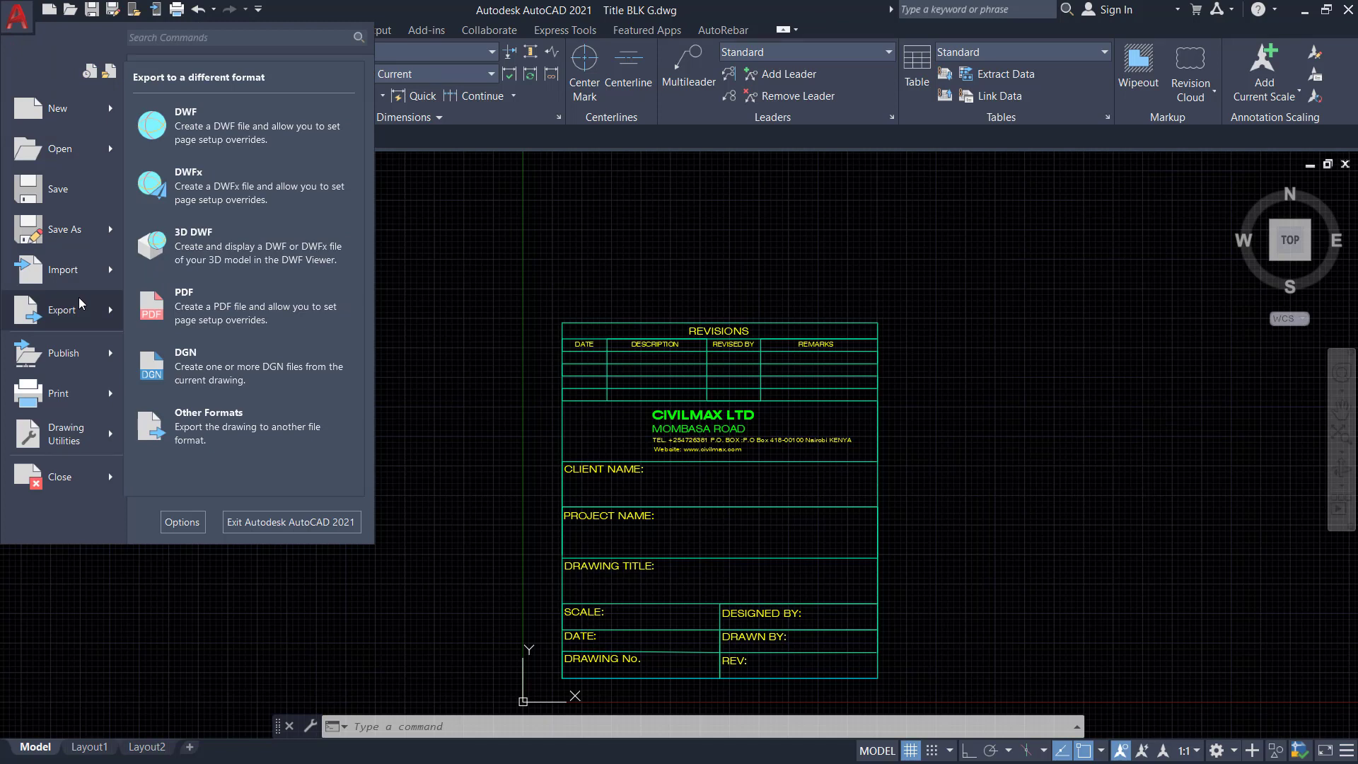
pyautogui.moveTo(75, 260)
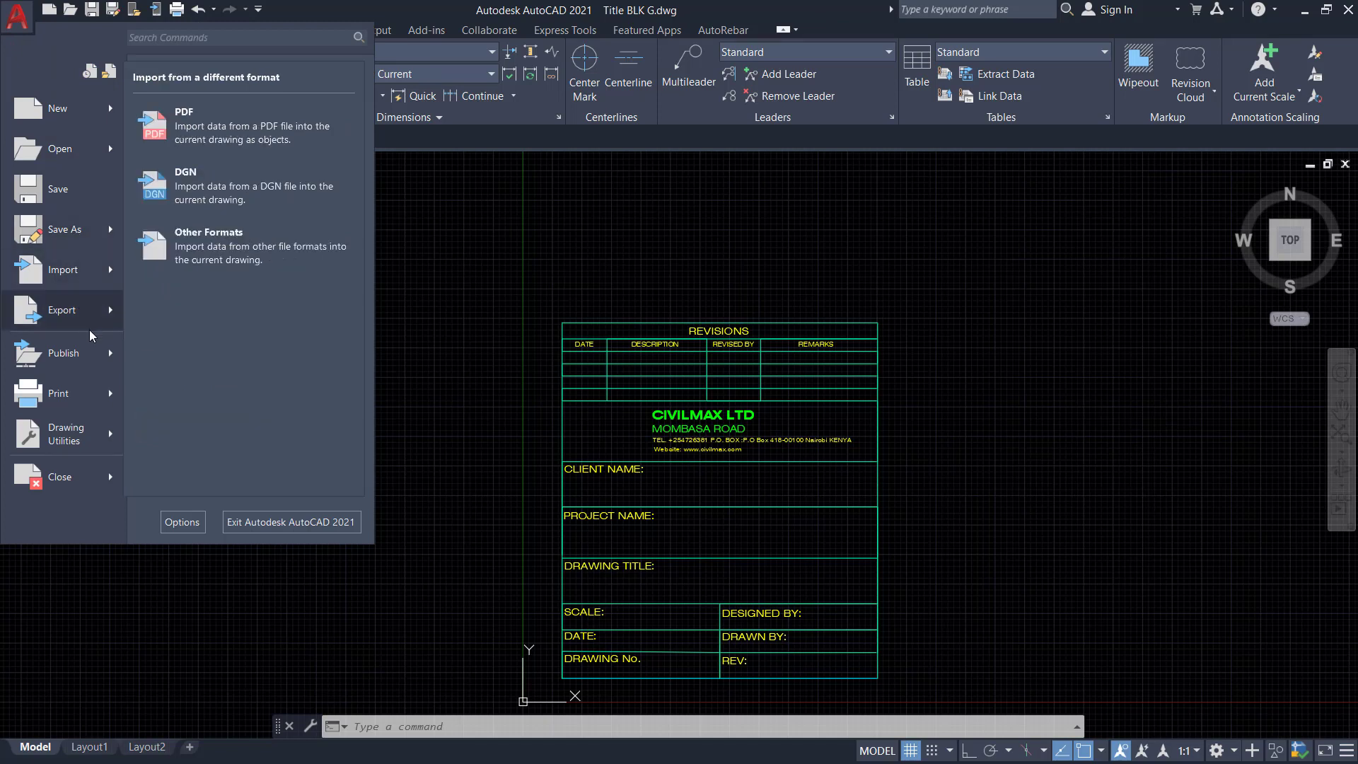
pyautogui.click(64, 231)
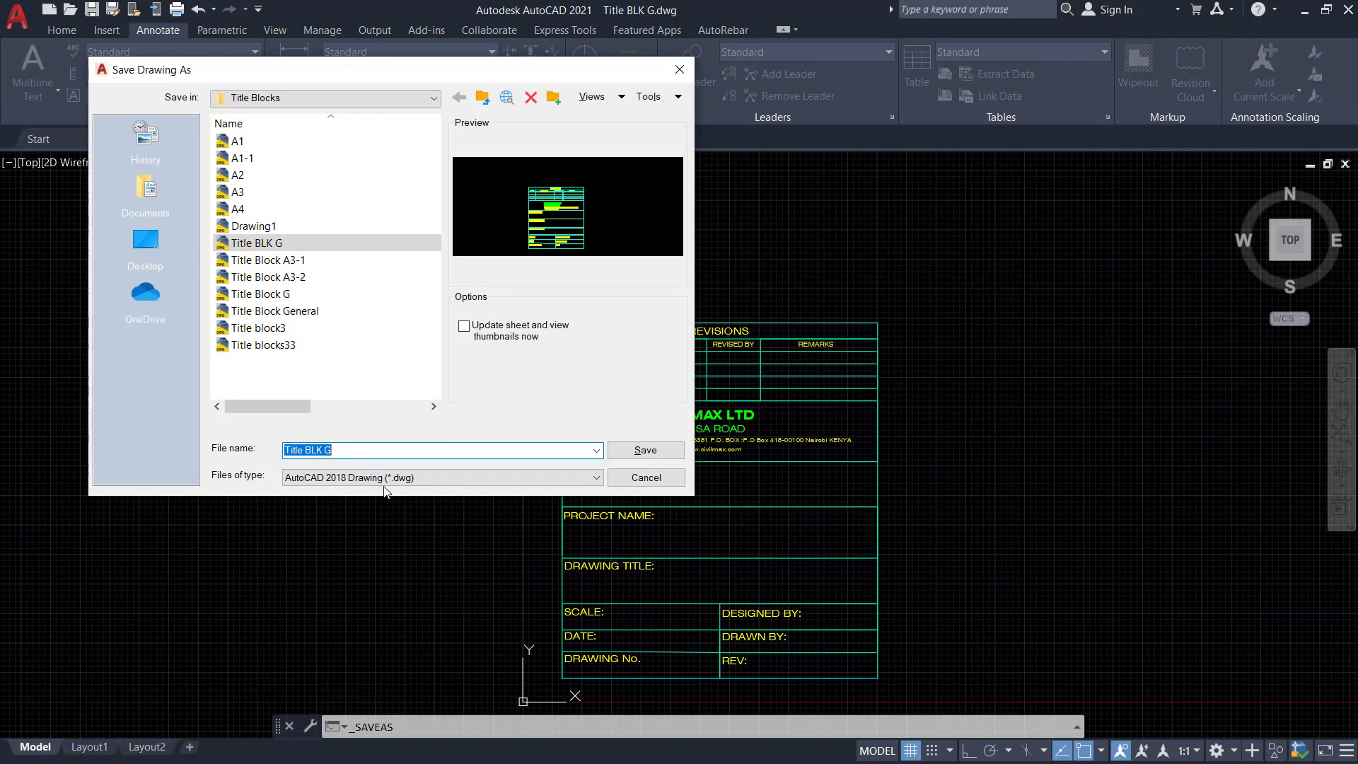
pyautogui.click(679, 69)
# Close AutoCAD without saving changes to Title BLK G and switch to Tekla Structures
pyautogui.click(1347, 10)
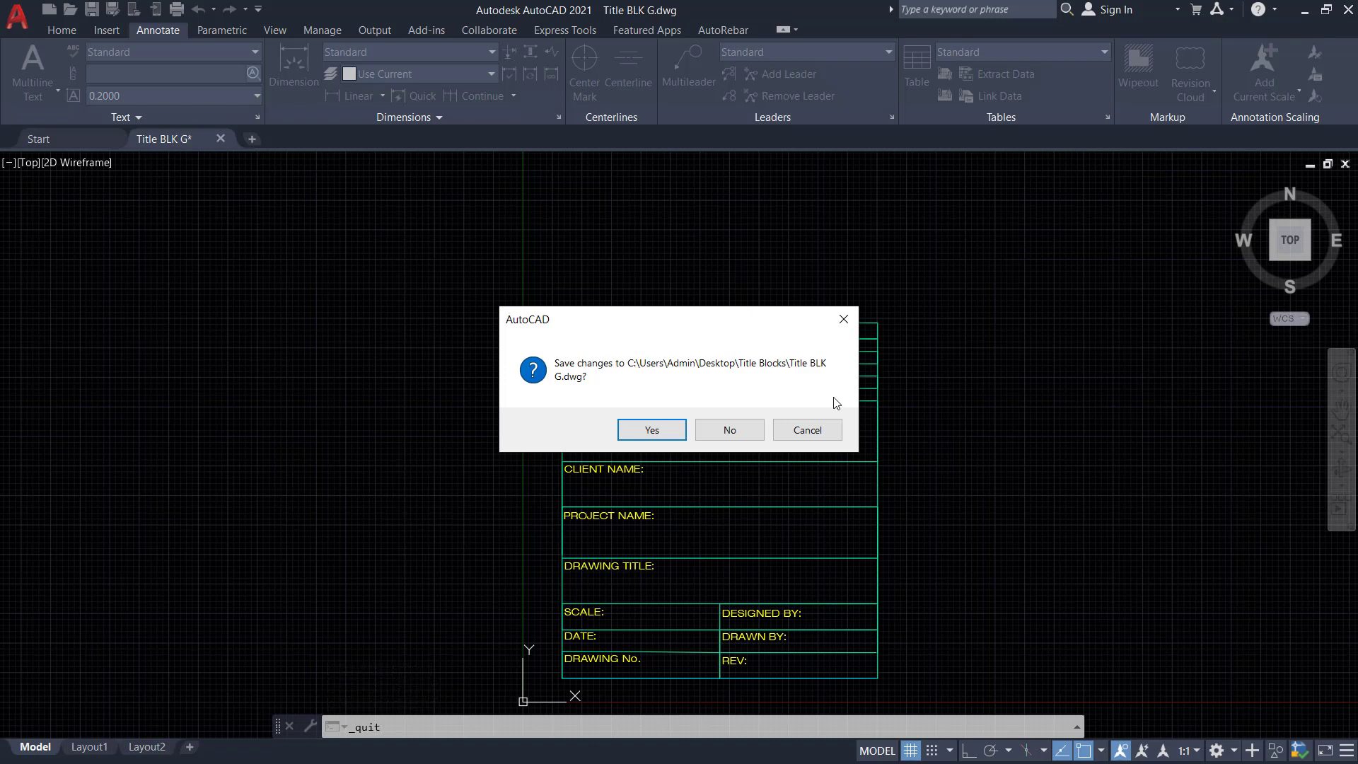
pyautogui.click(731, 430)
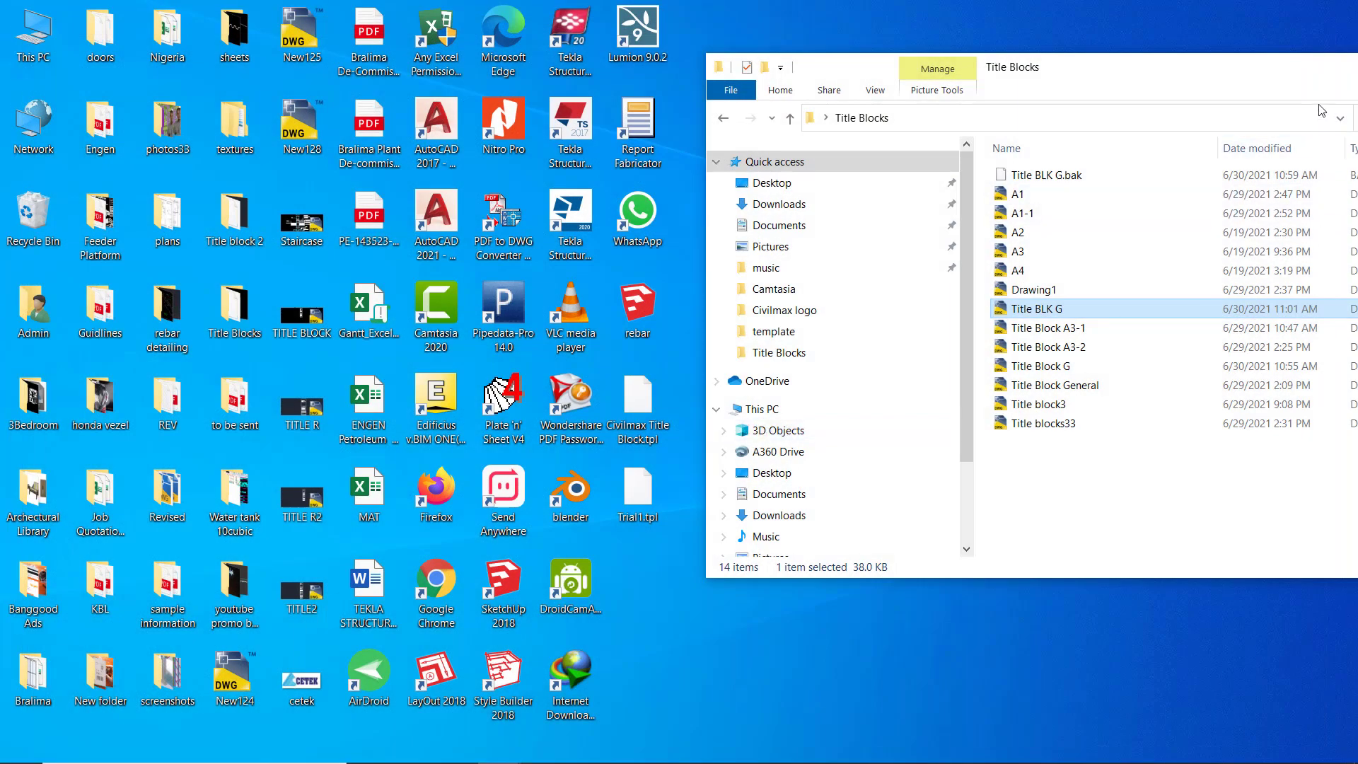
pyautogui.click(763, 761)
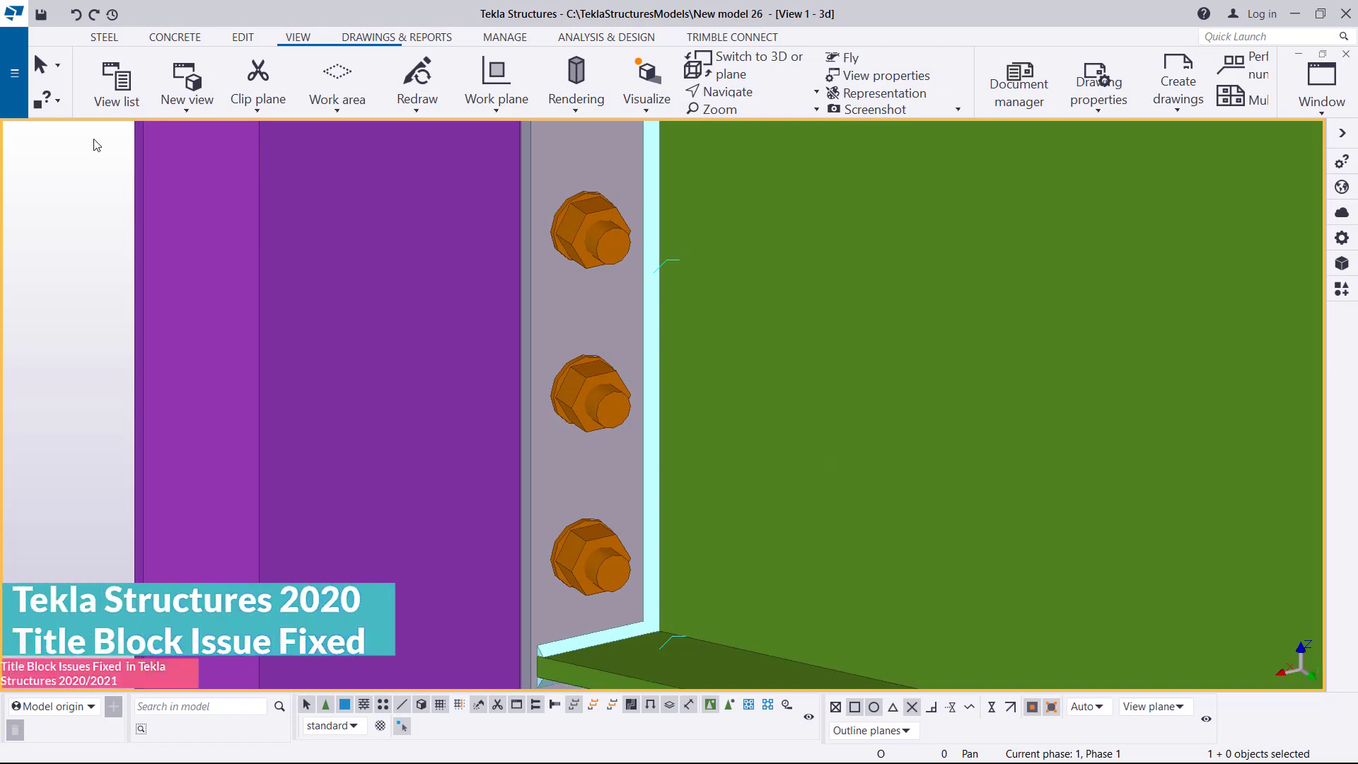
# Open the Template Editor from Tekla Structures and create a new graphical template
pyautogui.click(16, 73)
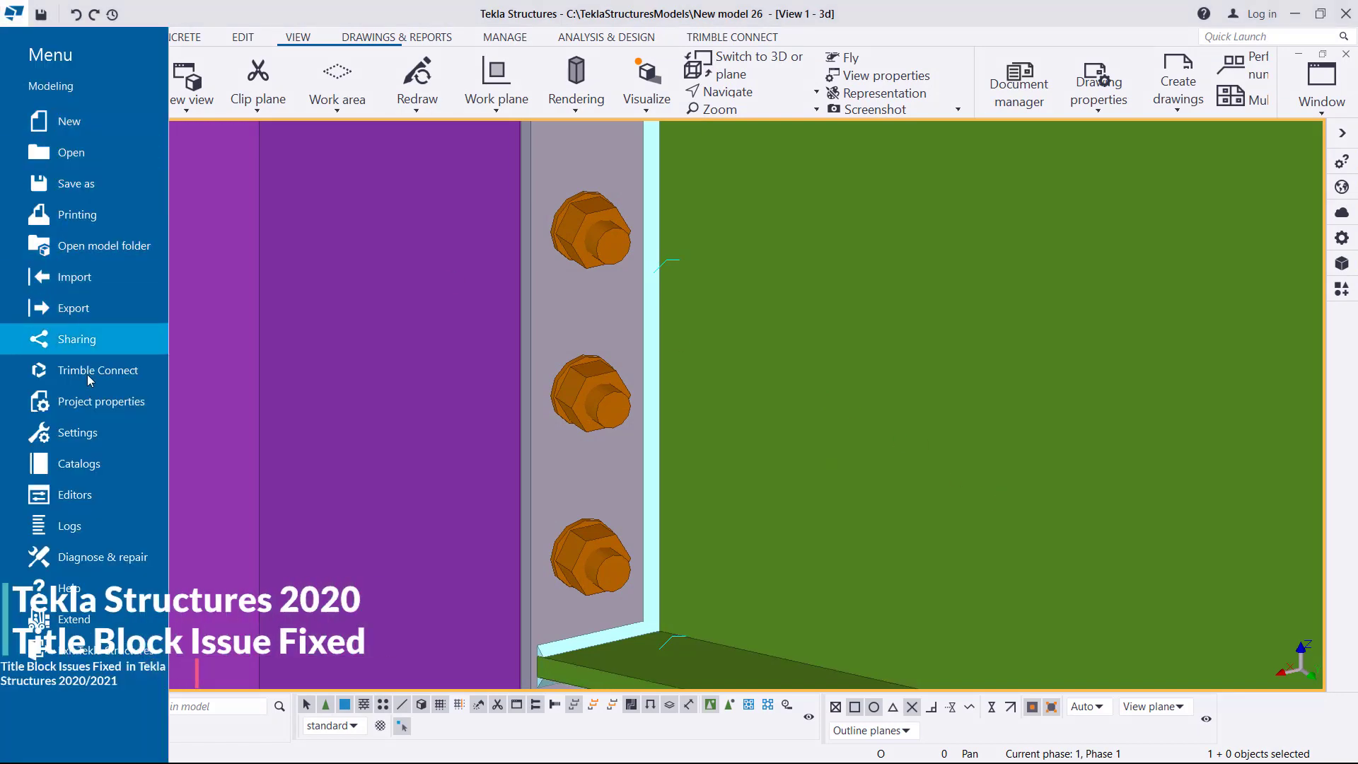
pyautogui.click(105, 495)
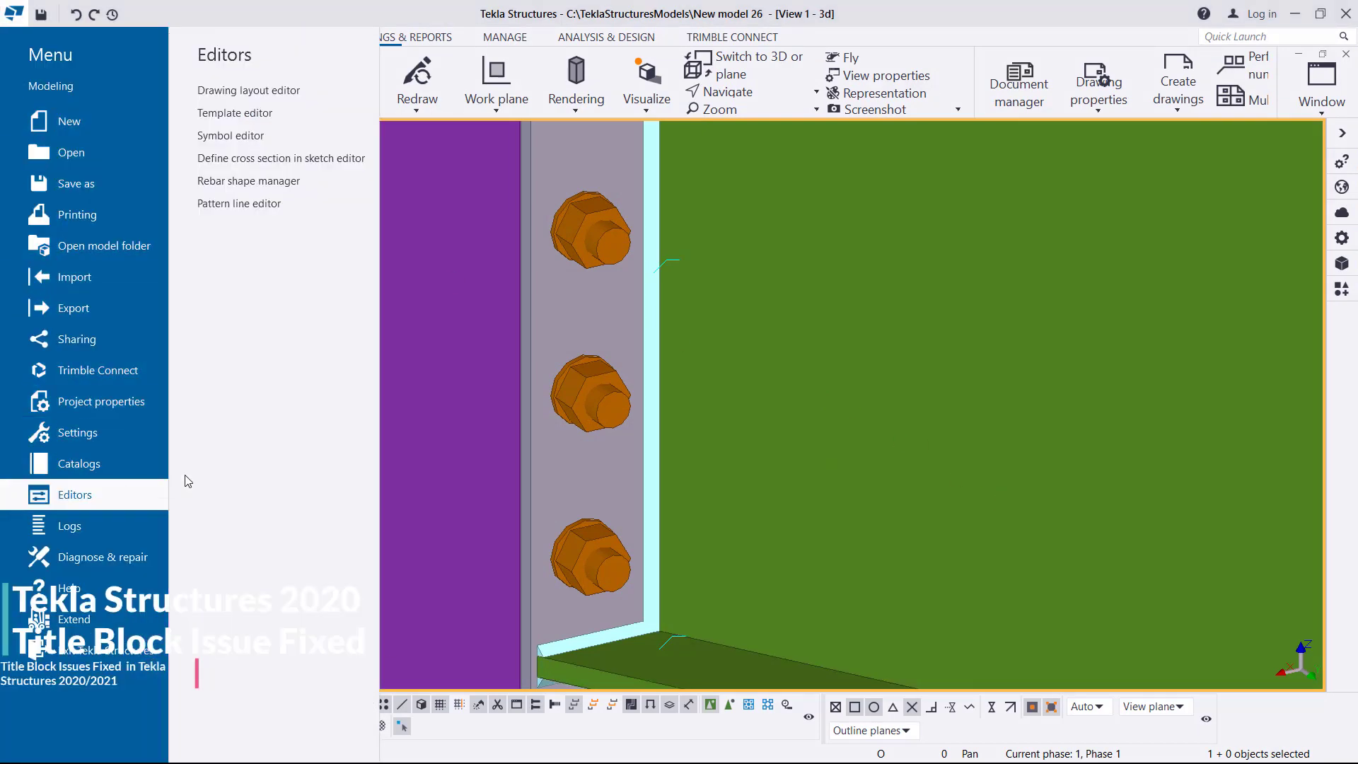
pyautogui.click(247, 116)
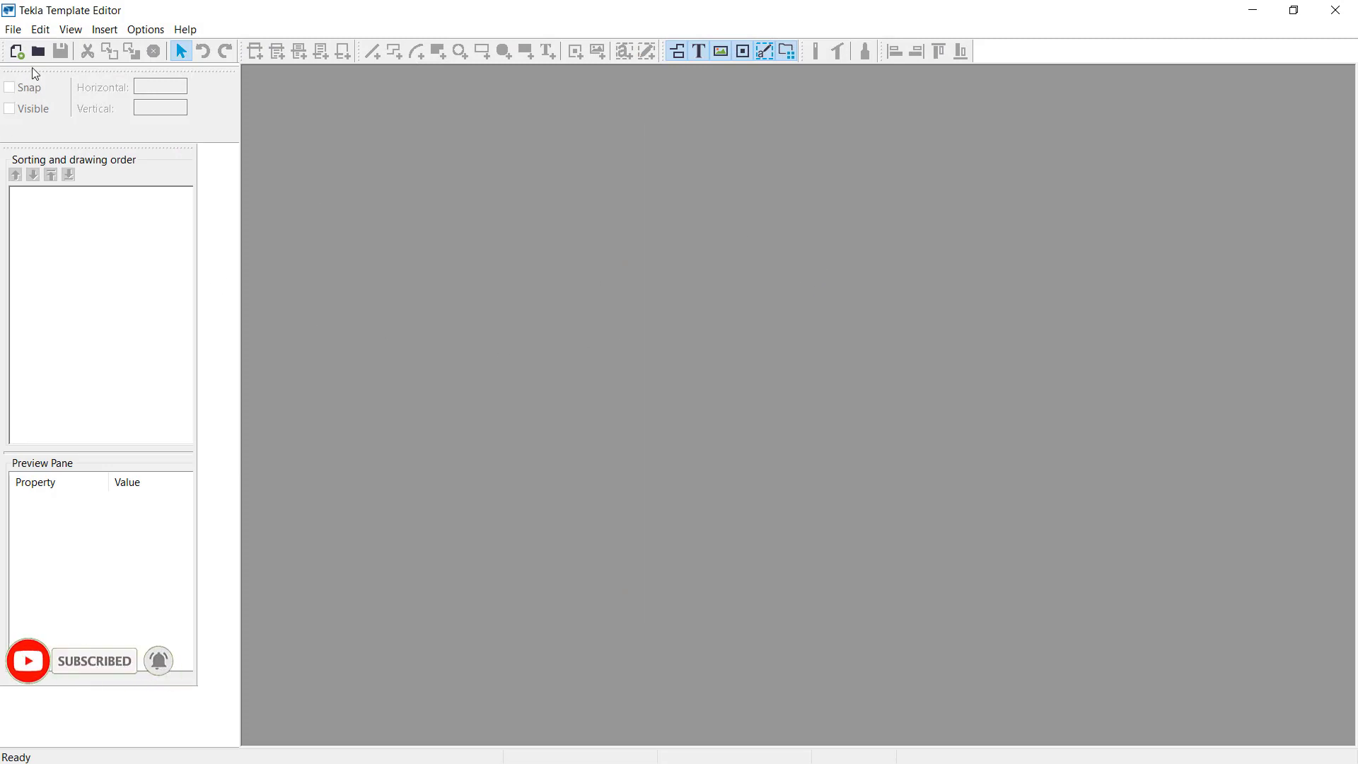
pyautogui.click(16, 51)
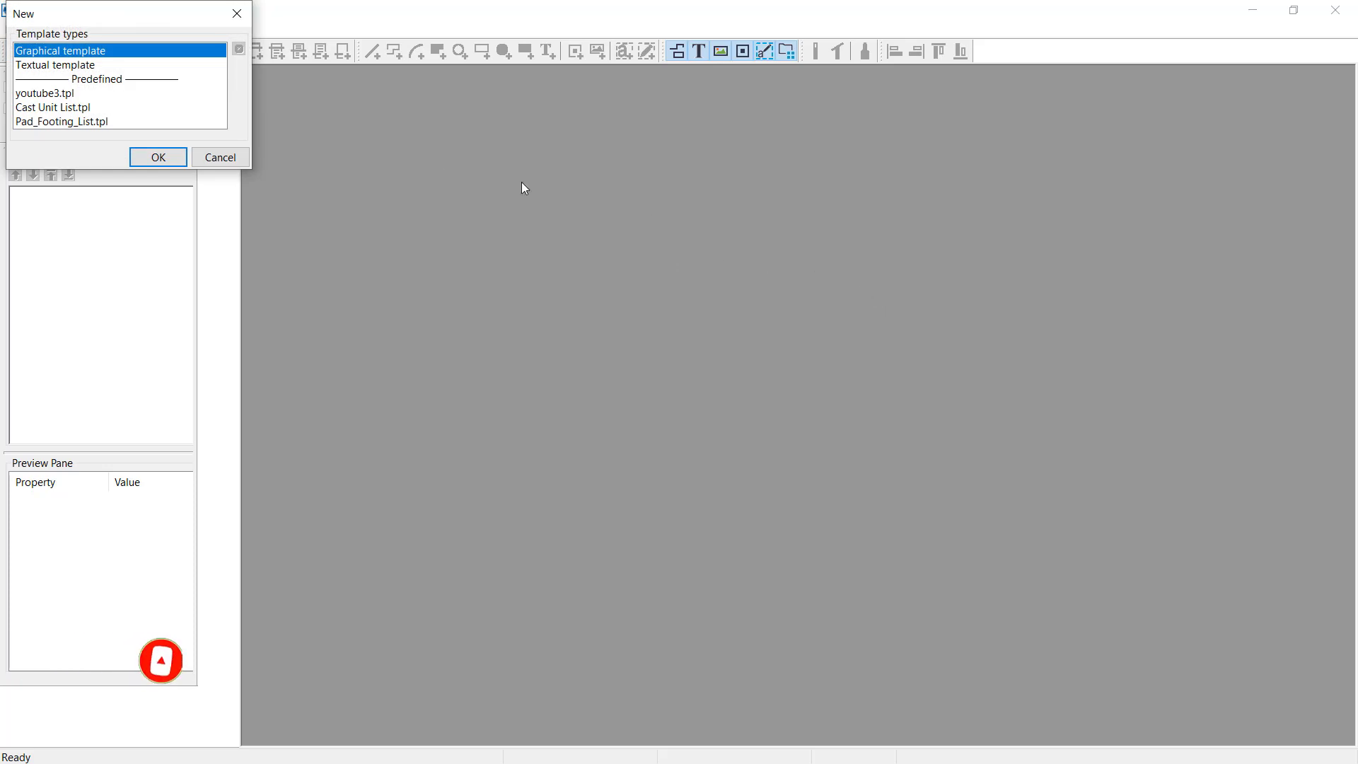
pyautogui.click(158, 157)
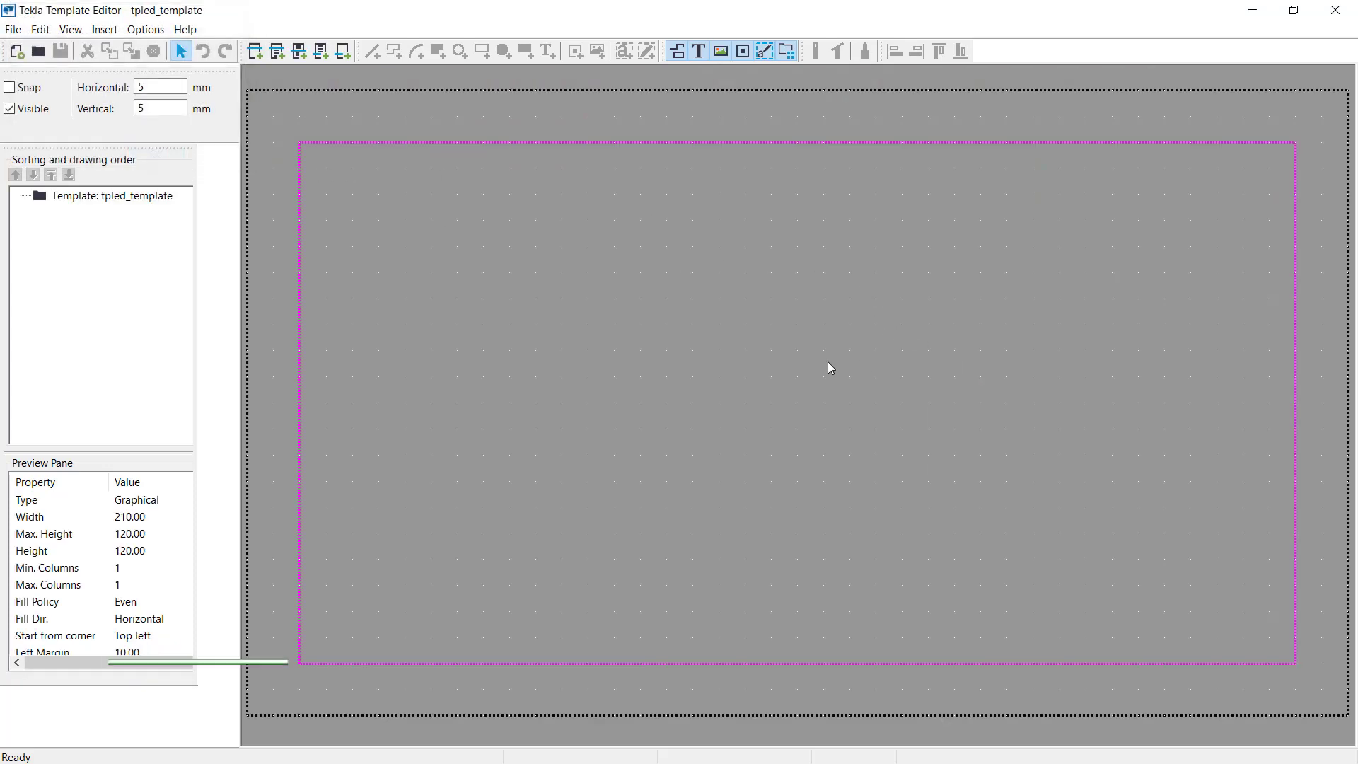
# Set the template page's top, bottom, left and right margins to 0 mm
pyautogui.doubleClick(758, 350)
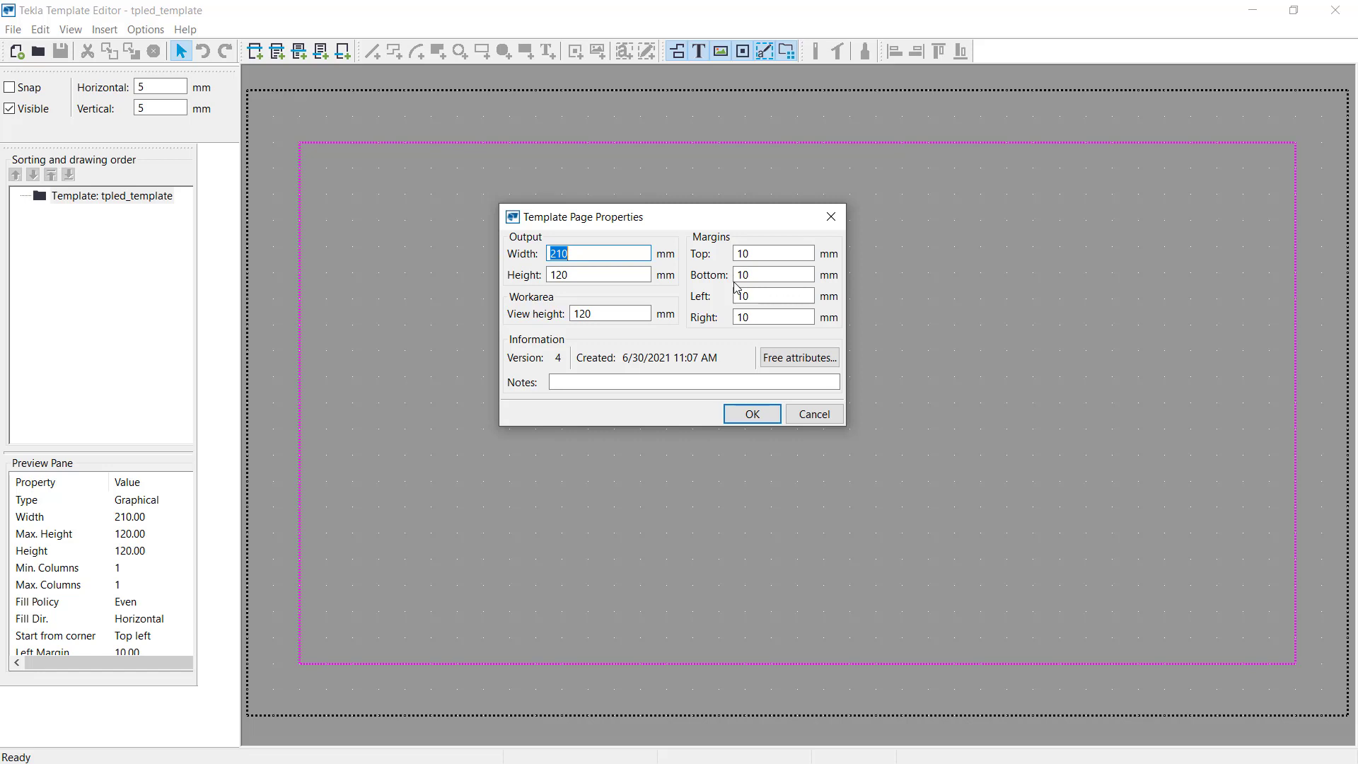
pyautogui.doubleClick(774, 254)
pyautogui.write('0')
pyautogui.doubleClick(752, 274)
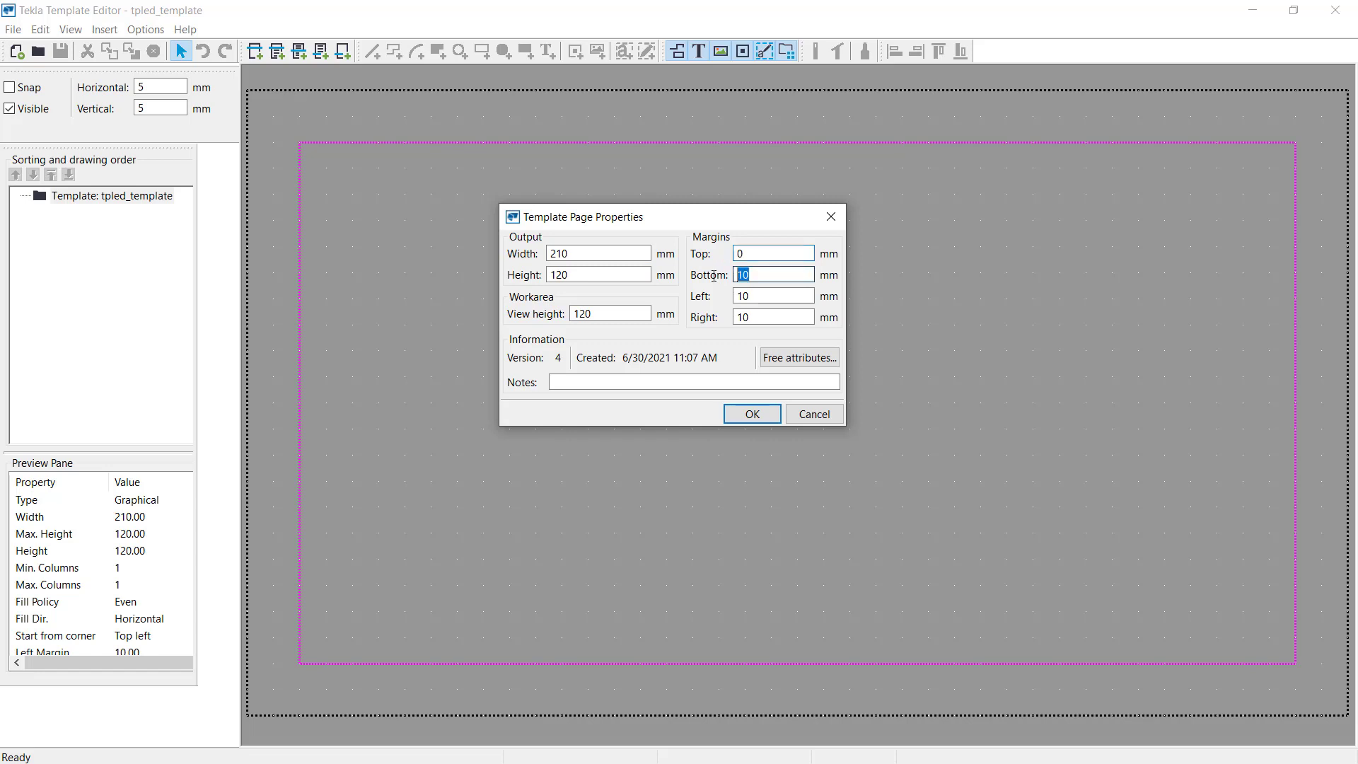
pyautogui.write('0')
pyautogui.doubleClick(752, 297)
pyautogui.write('0')
pyautogui.doubleClick(752, 317)
pyautogui.write('0')
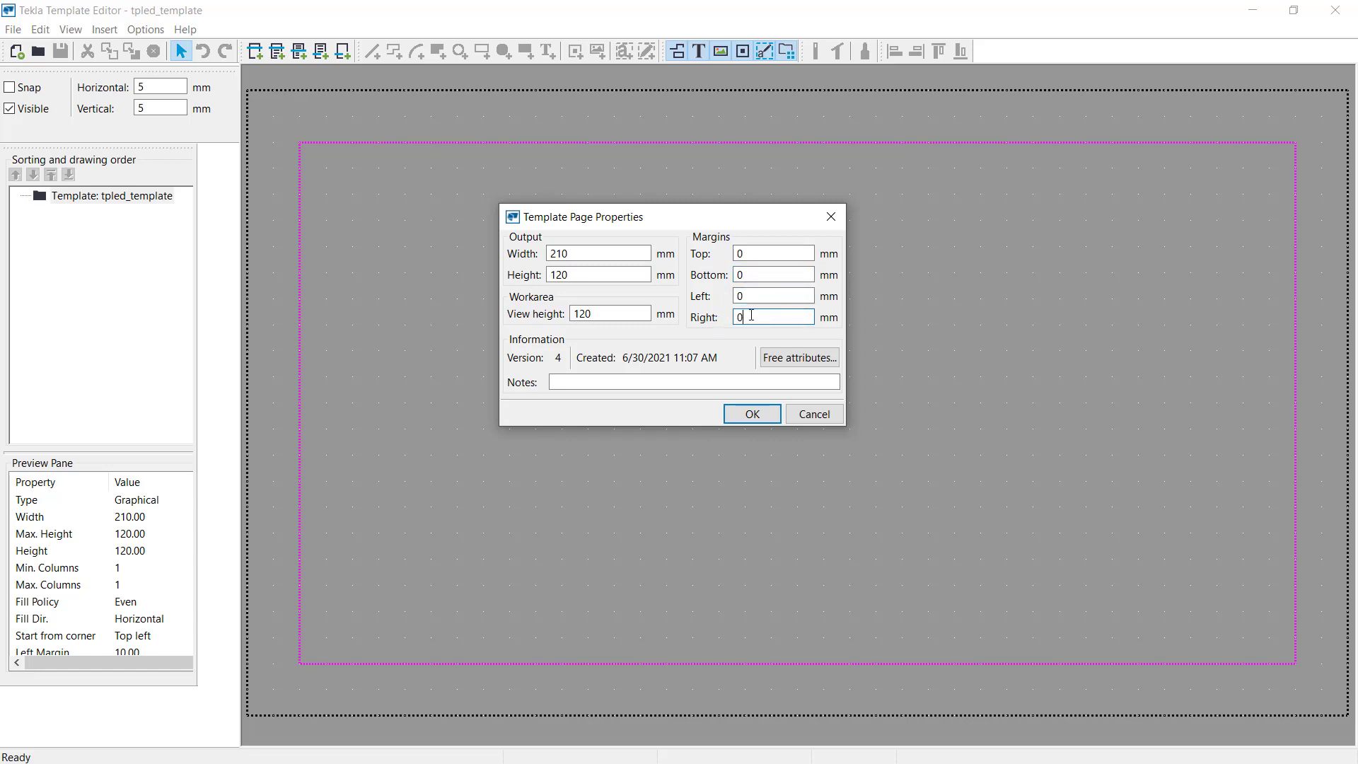
# Set the template page's view height and height to 151 mm and its width to 134 mm, and apply the properties
pyautogui.doubleClick(589, 314)
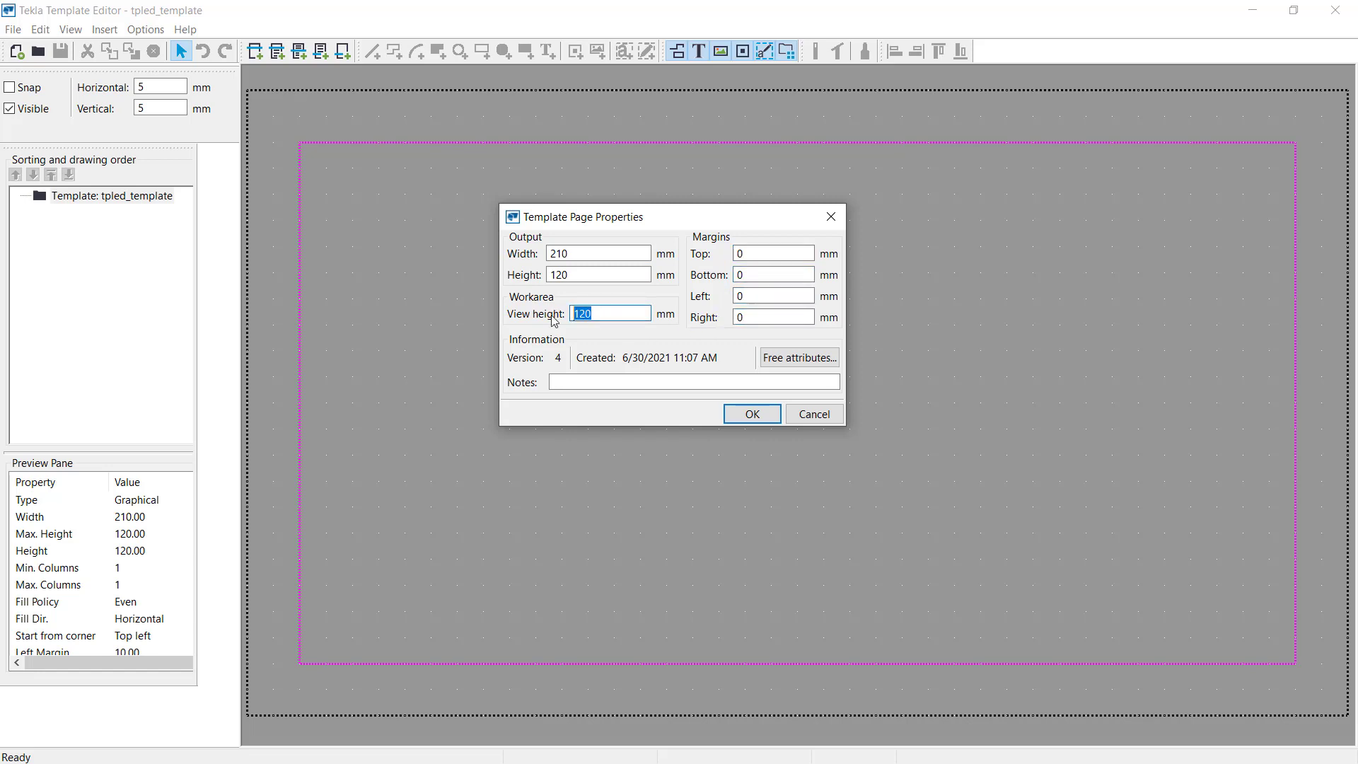
pyautogui.write('151')
pyautogui.doubleClick(577, 277)
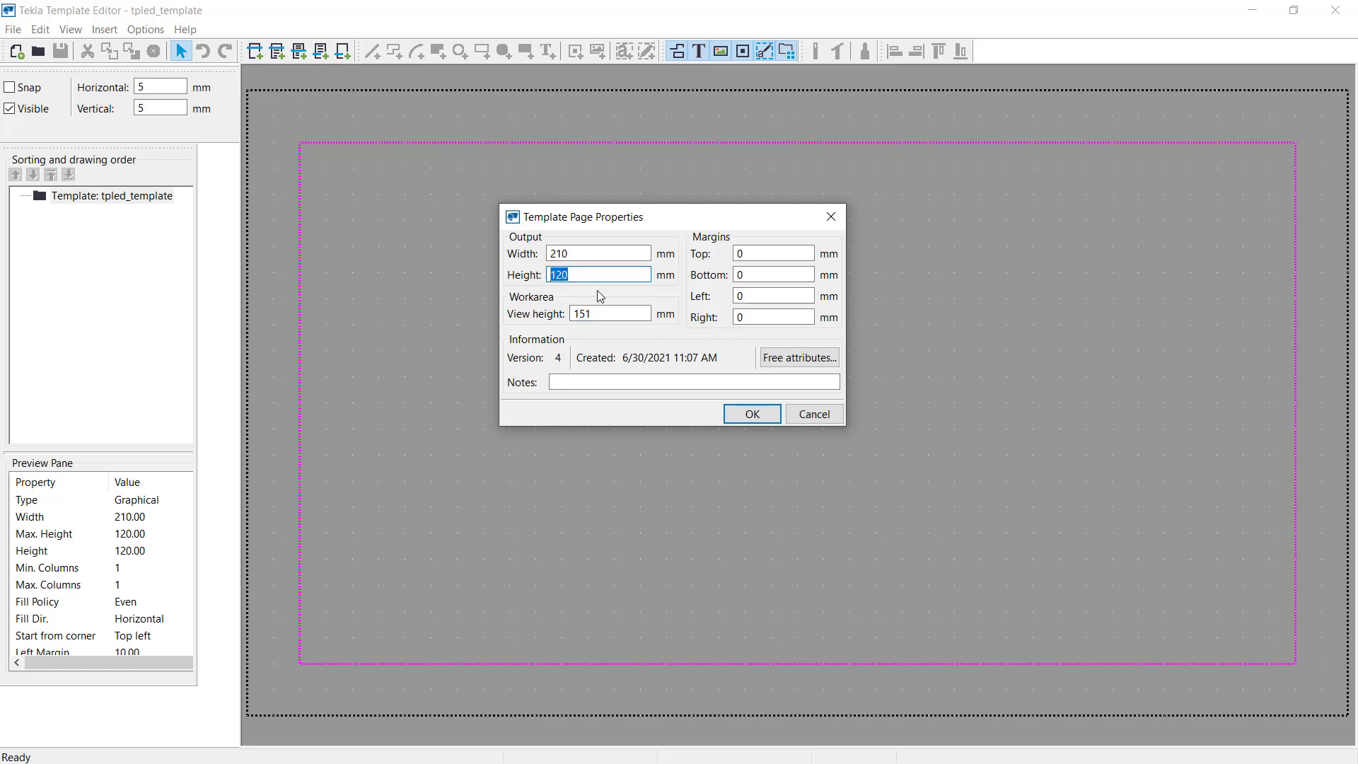
pyautogui.write('151')
pyautogui.moveTo(606, 259); pyautogui.dragTo(540, 254)
pyautogui.write('134')
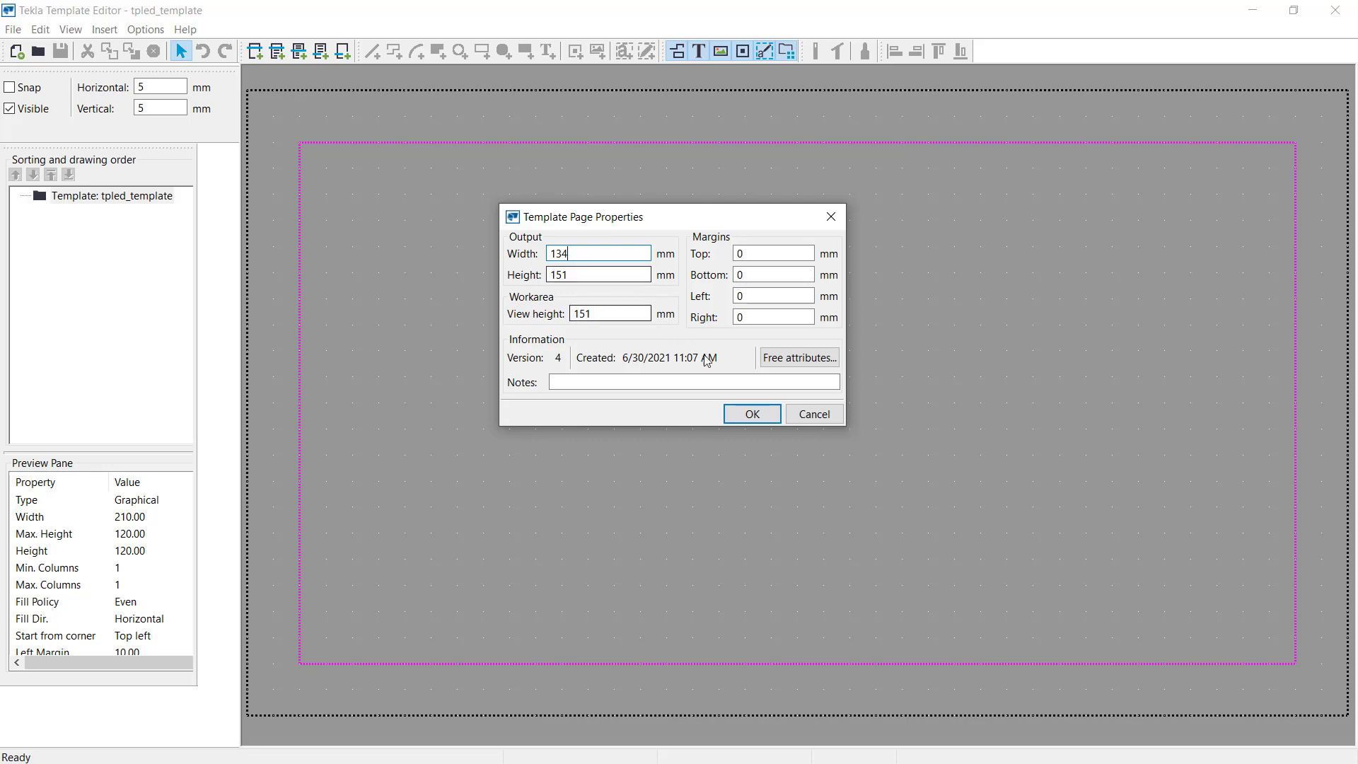
pyautogui.click(752, 414)
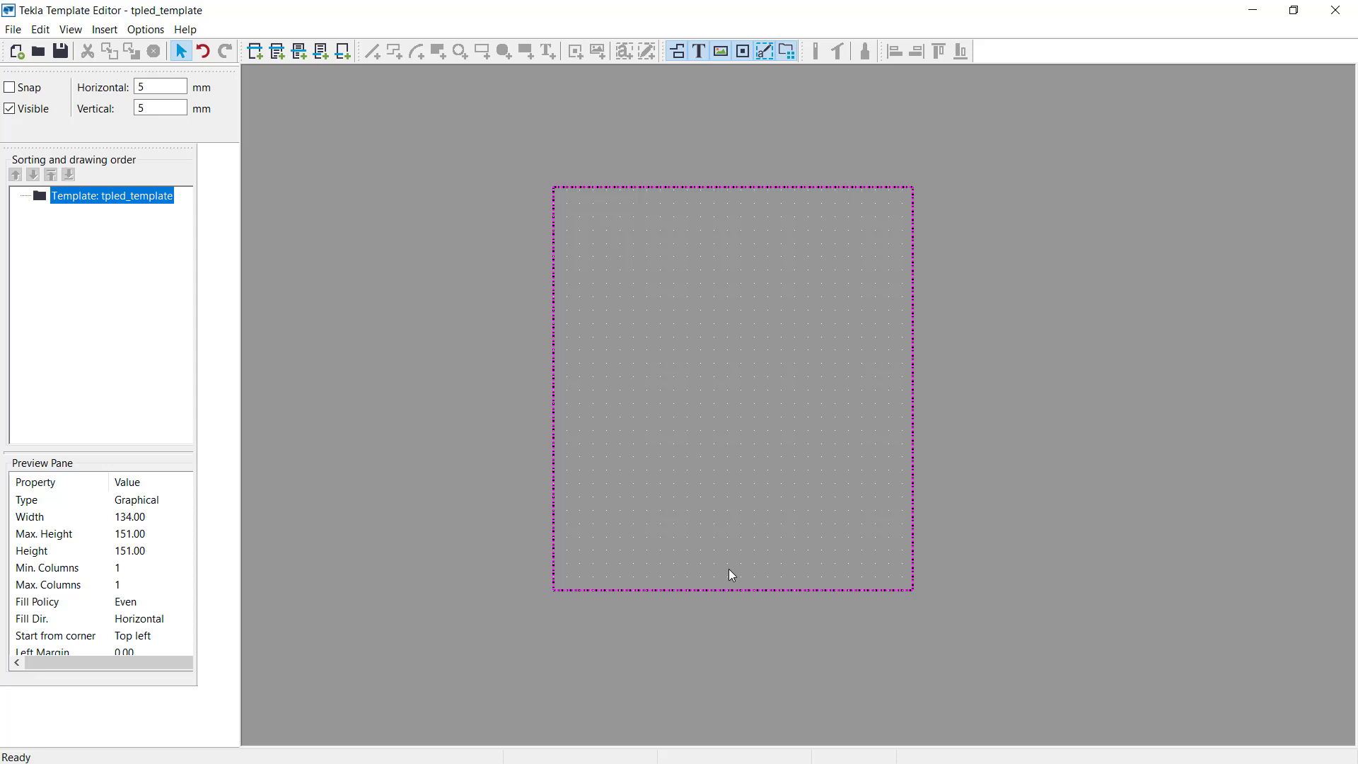
# Insert a row component with content type ASSEMBLY and stretch its lower edge down to a row height of about 108 mm
pyautogui.click(105, 29)
pyautogui.moveTo(136, 49)
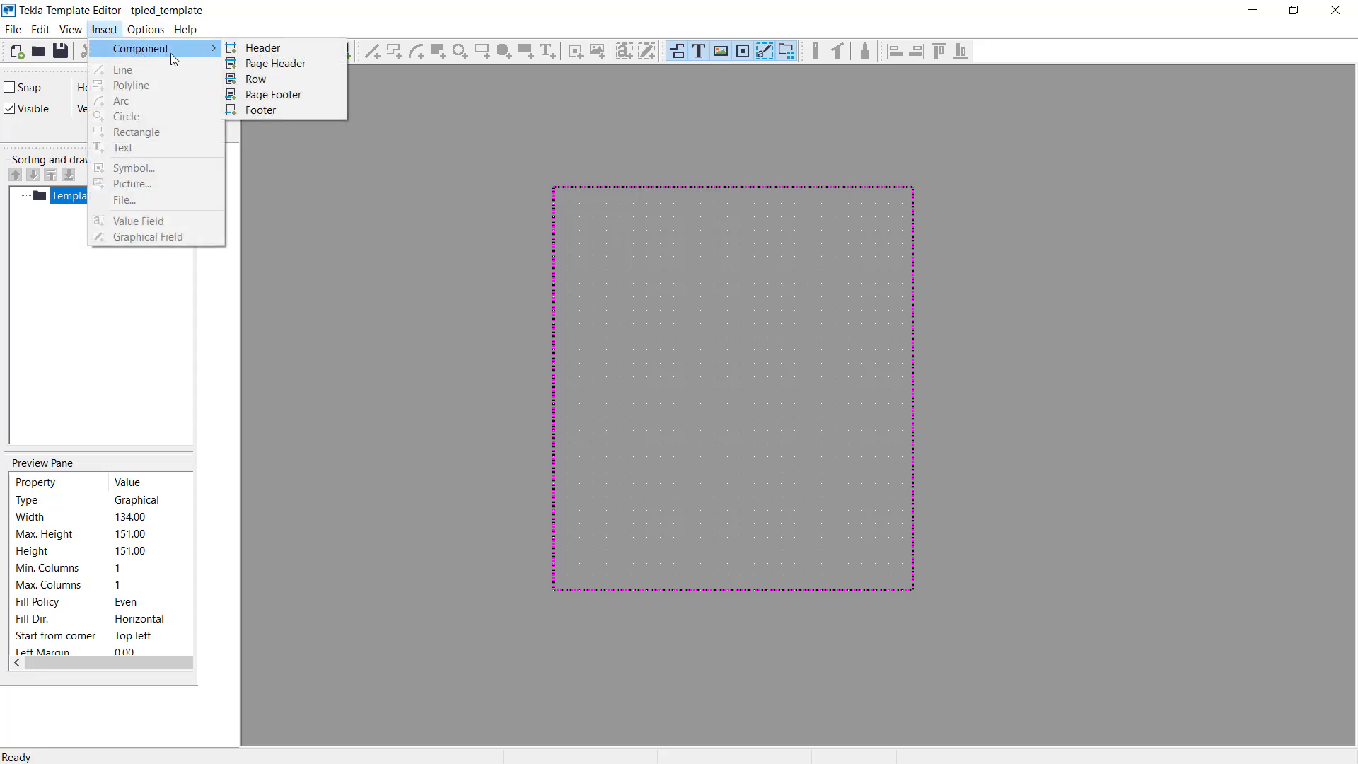
pyautogui.click(256, 79)
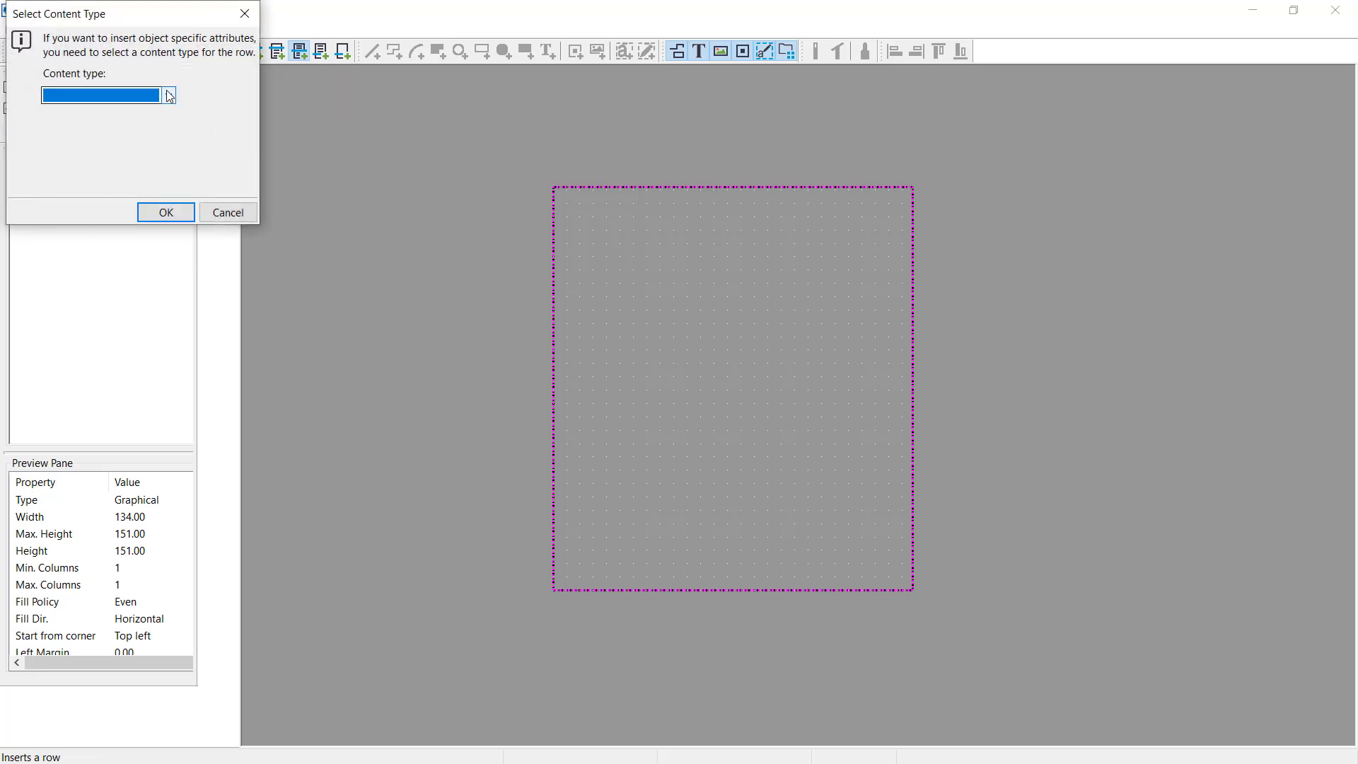
pyautogui.click(170, 96)
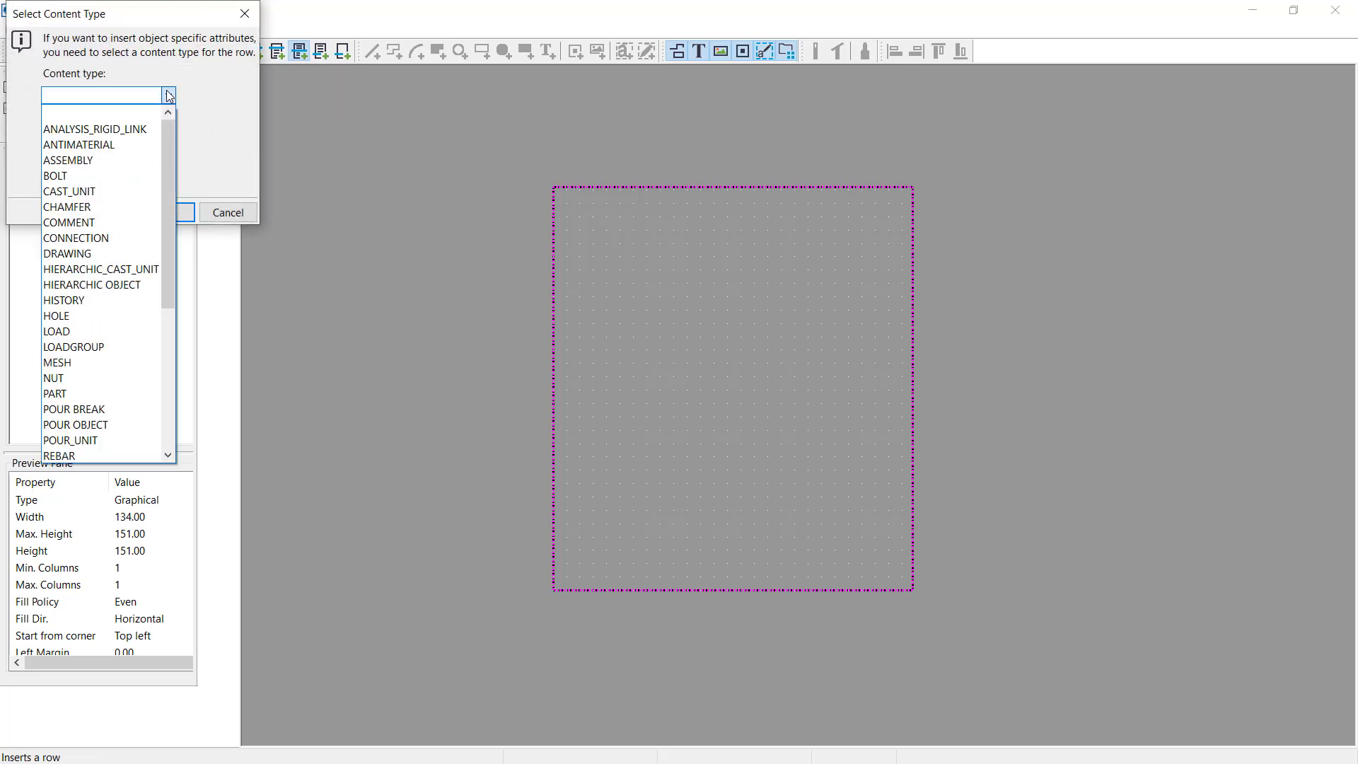
pyautogui.click(104, 161)
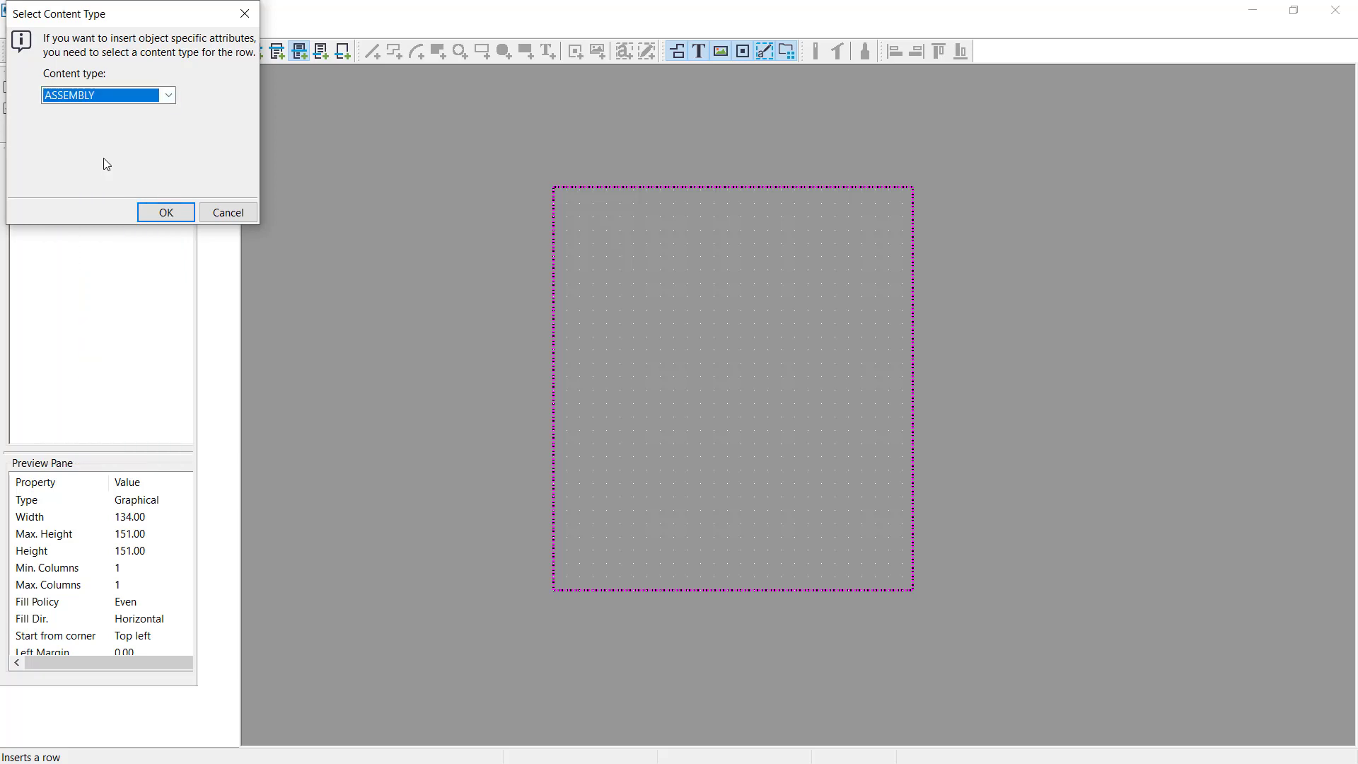
pyautogui.click(164, 212)
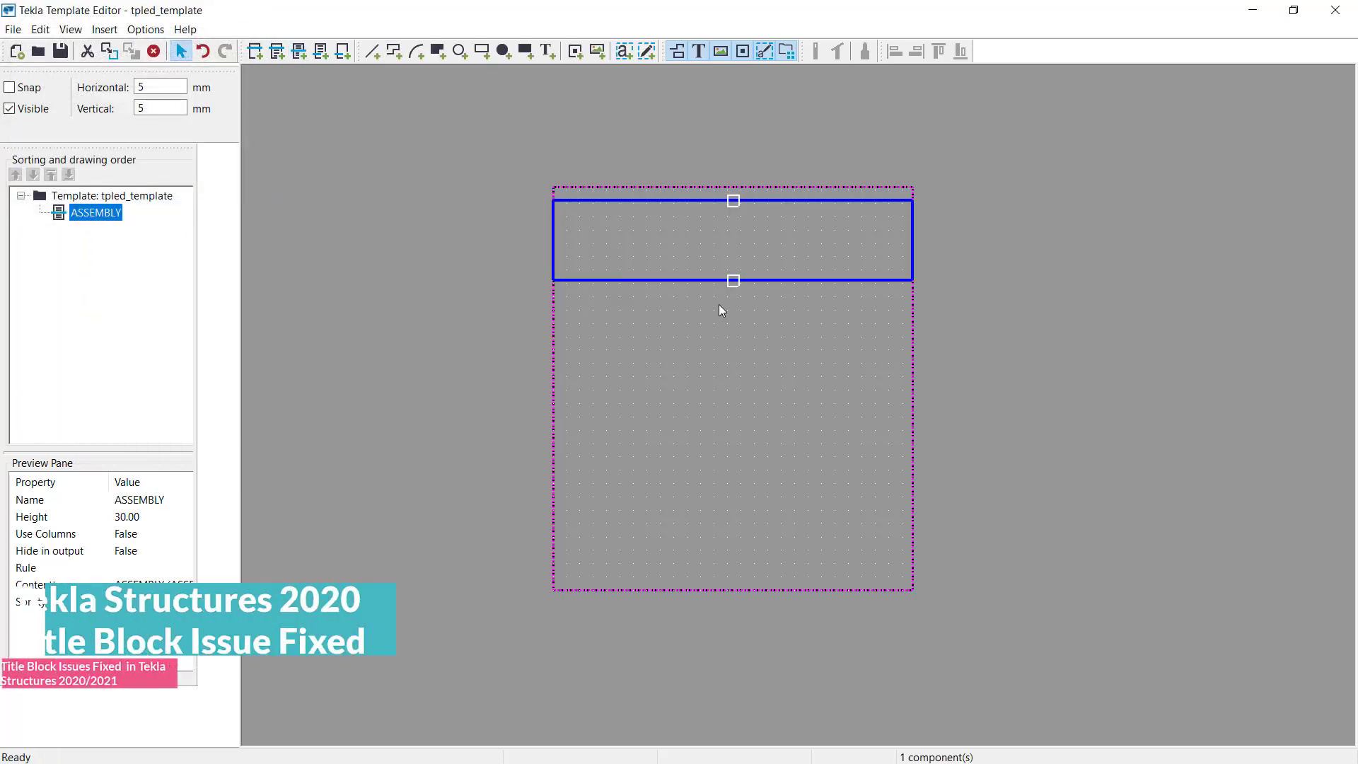
pyautogui.moveTo(733, 280); pyautogui.dragTo(734, 488)
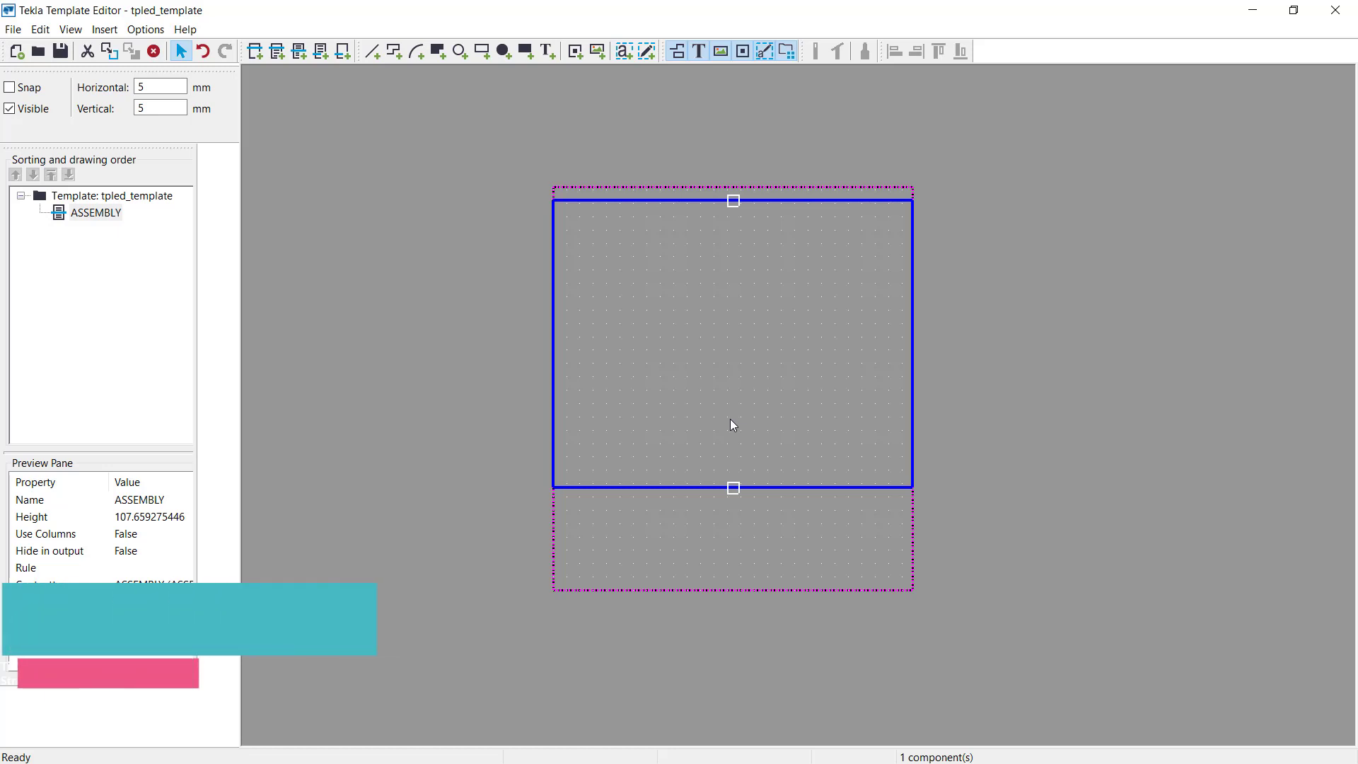
pyautogui.click(758, 370)
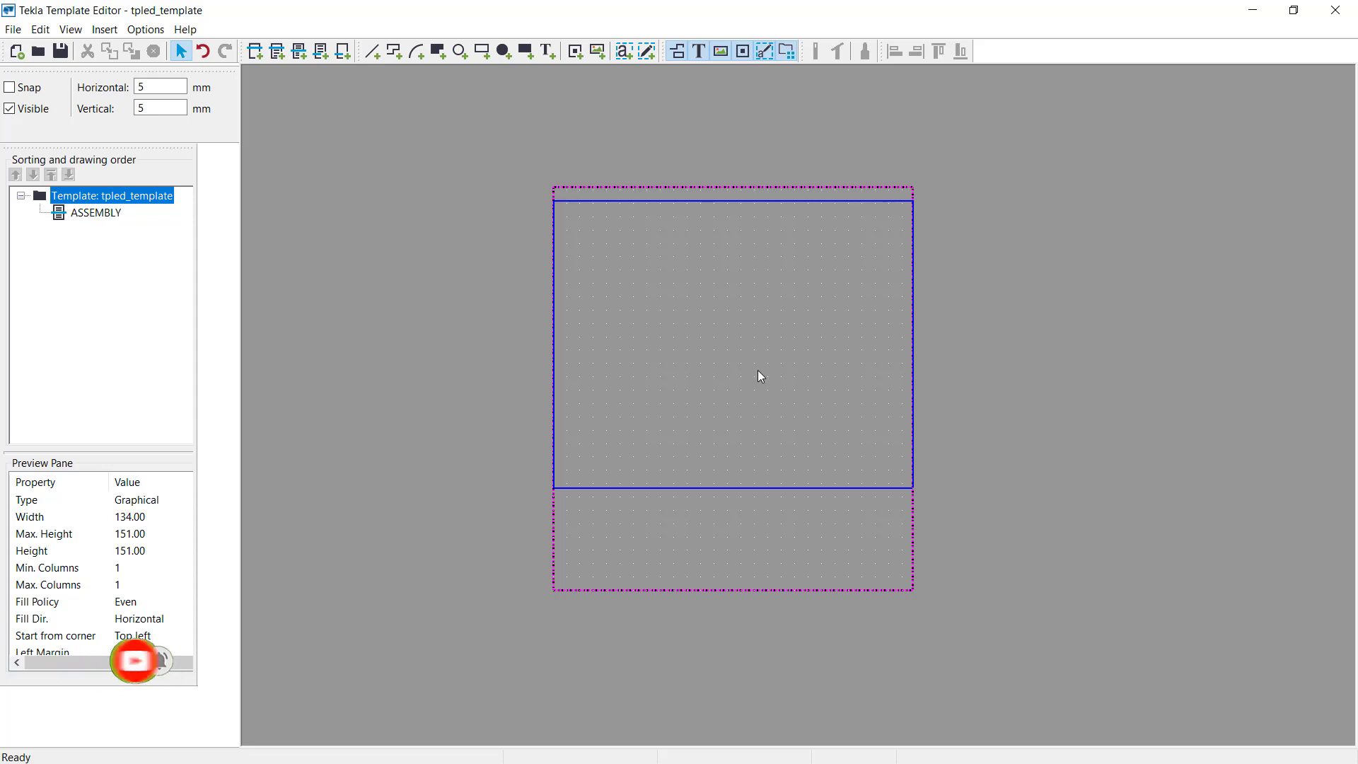
# Choose the AutoCAD drawing Title BLK G from the desktop's Title Blocks folder as the file to import into the template
pyautogui.click(105, 29)
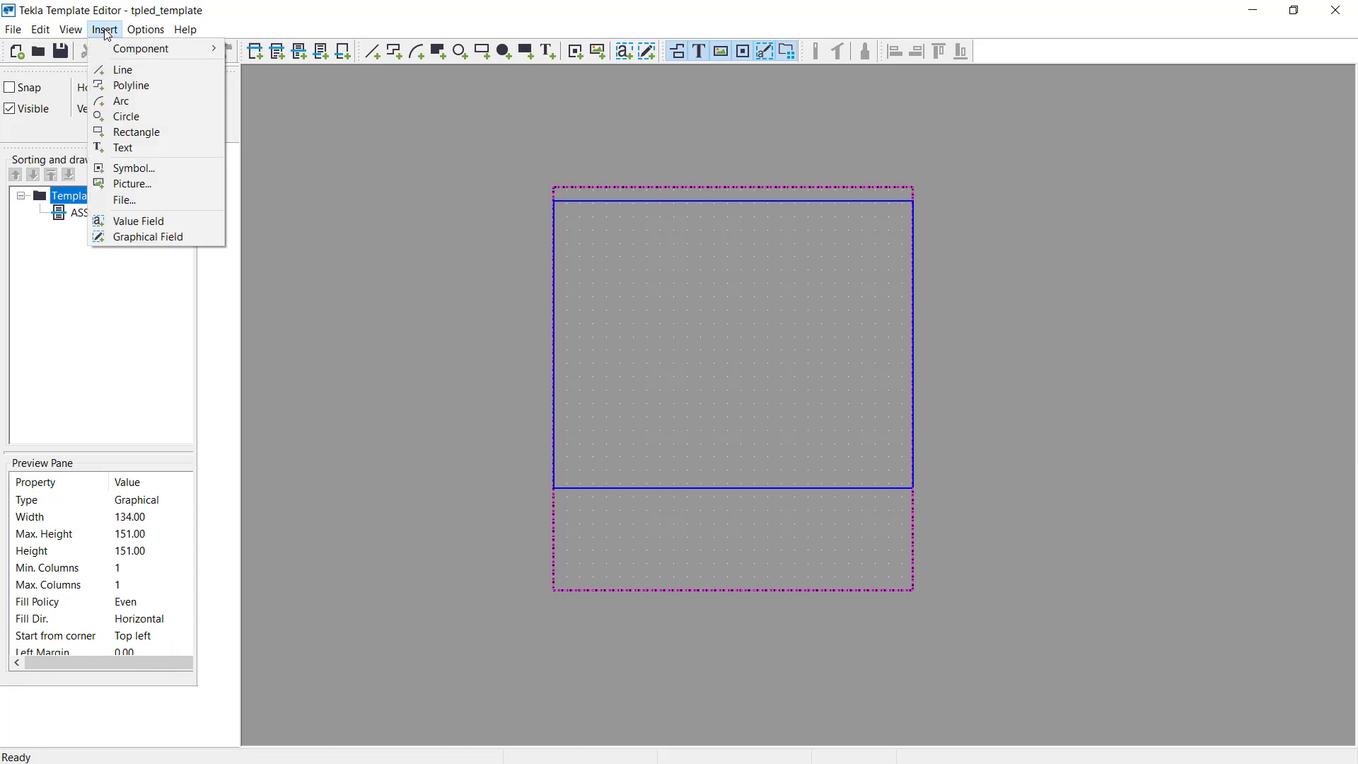
pyautogui.click(139, 200)
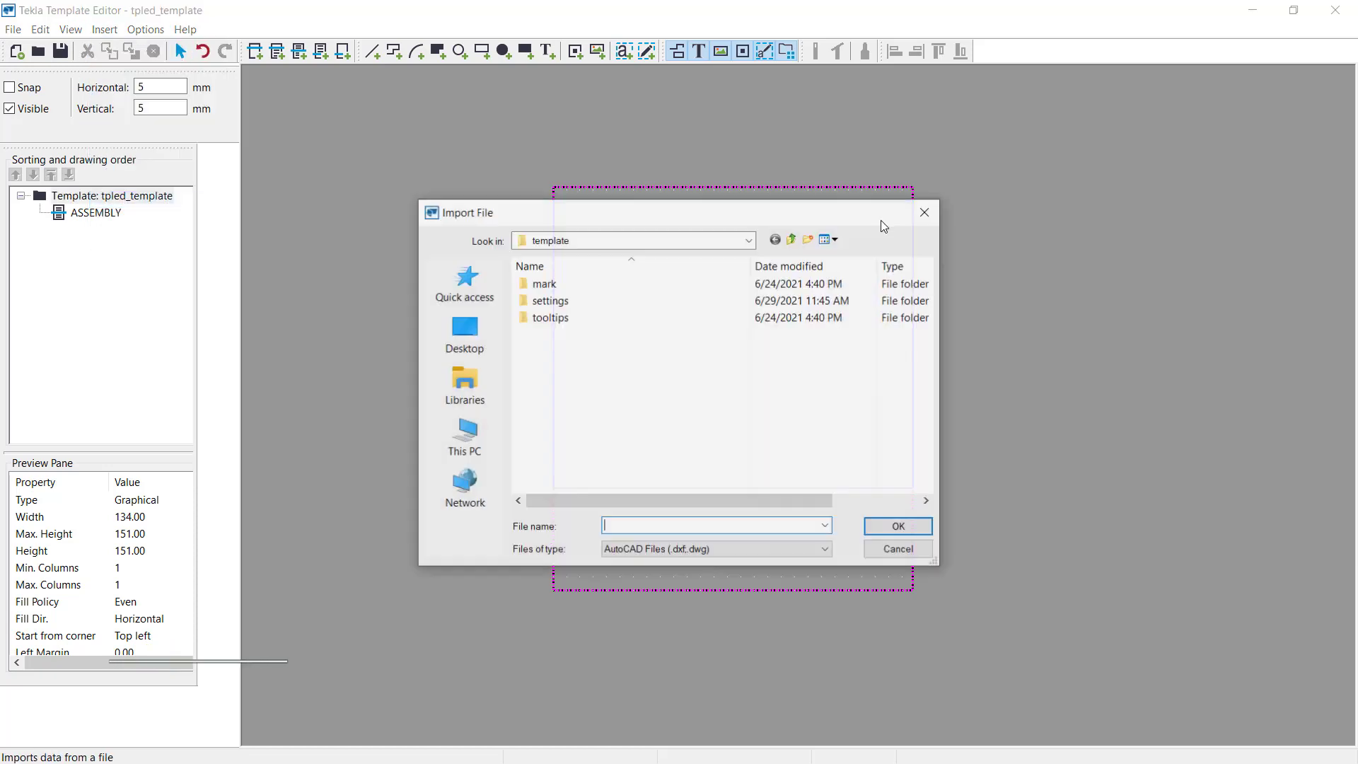
pyautogui.moveTo(778, 223); pyautogui.dragTo(807, 184)
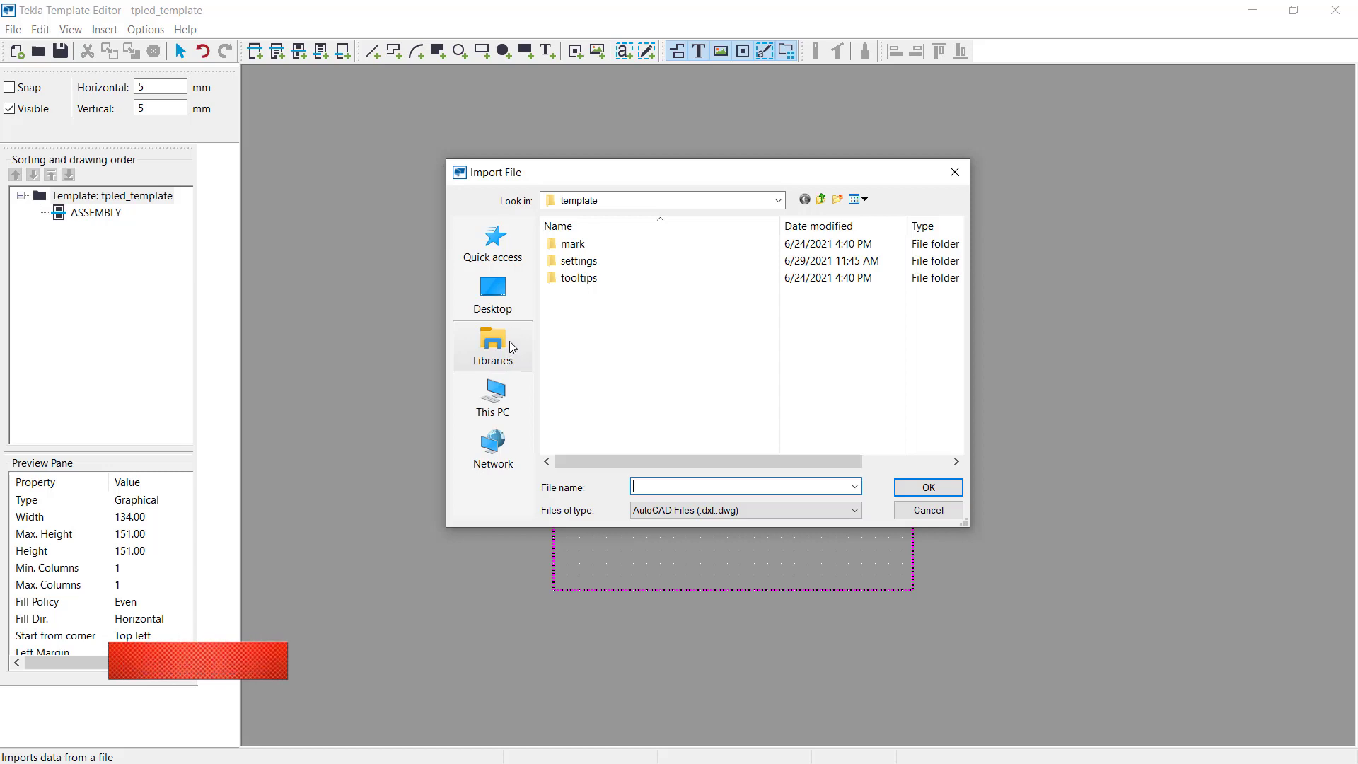
pyautogui.click(501, 306)
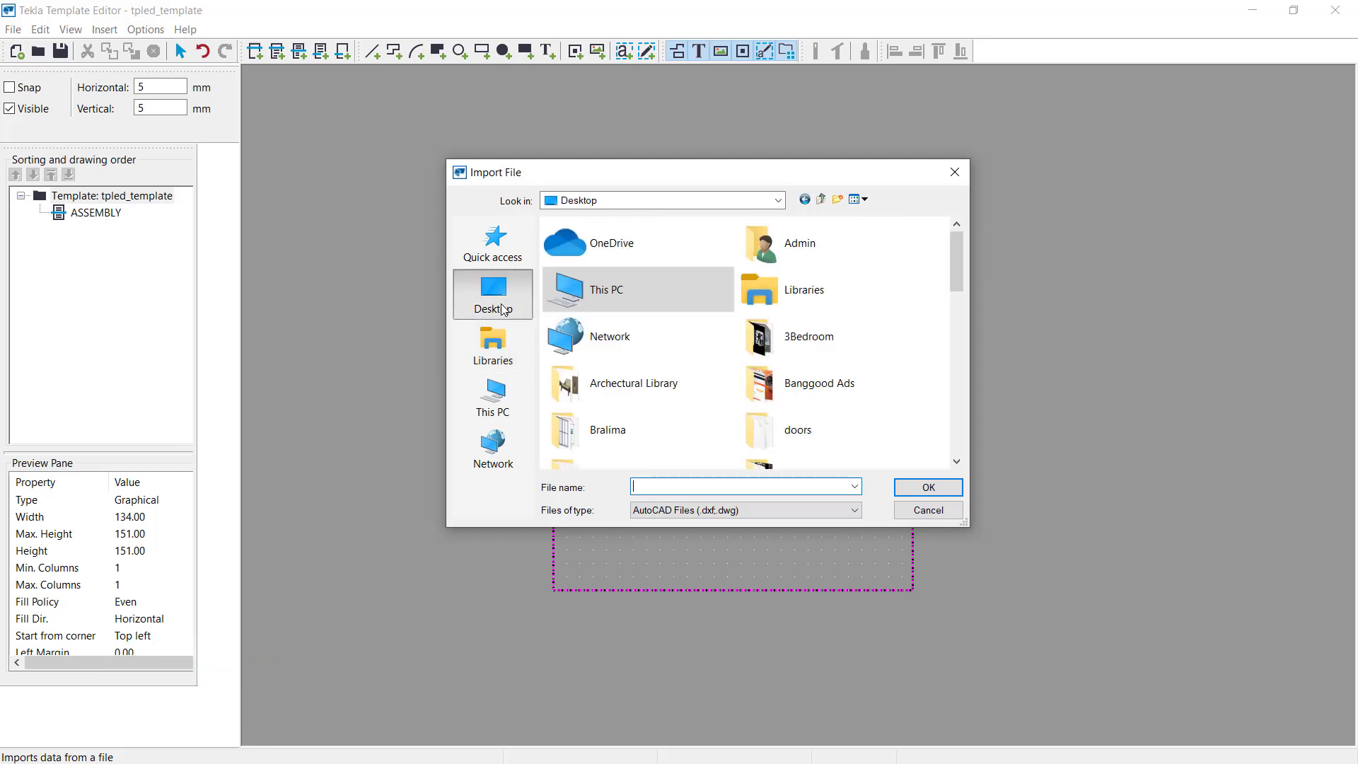
pyautogui.scroll(-5, 710, 341)
pyautogui.scroll(-2, 711, 342)
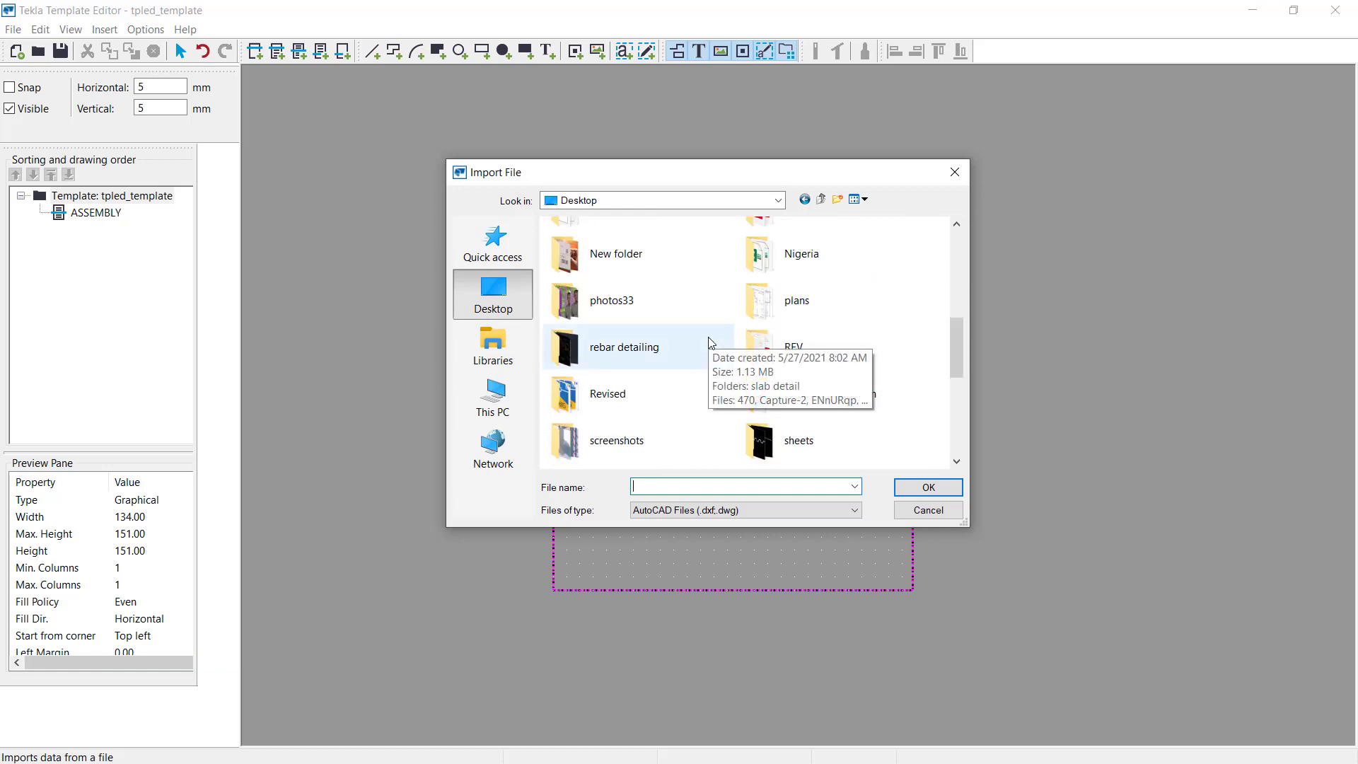
pyautogui.scroll(-2, 710, 342)
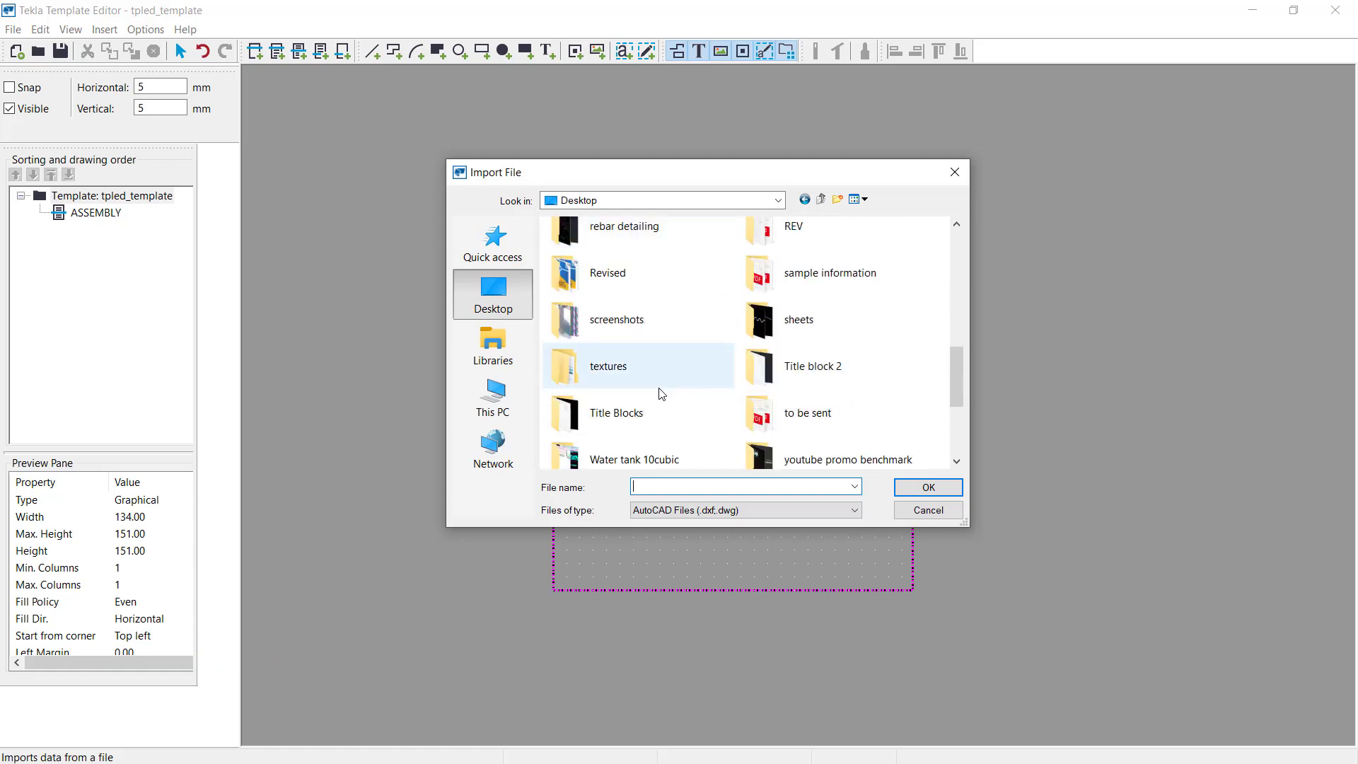
pyautogui.doubleClick(620, 419)
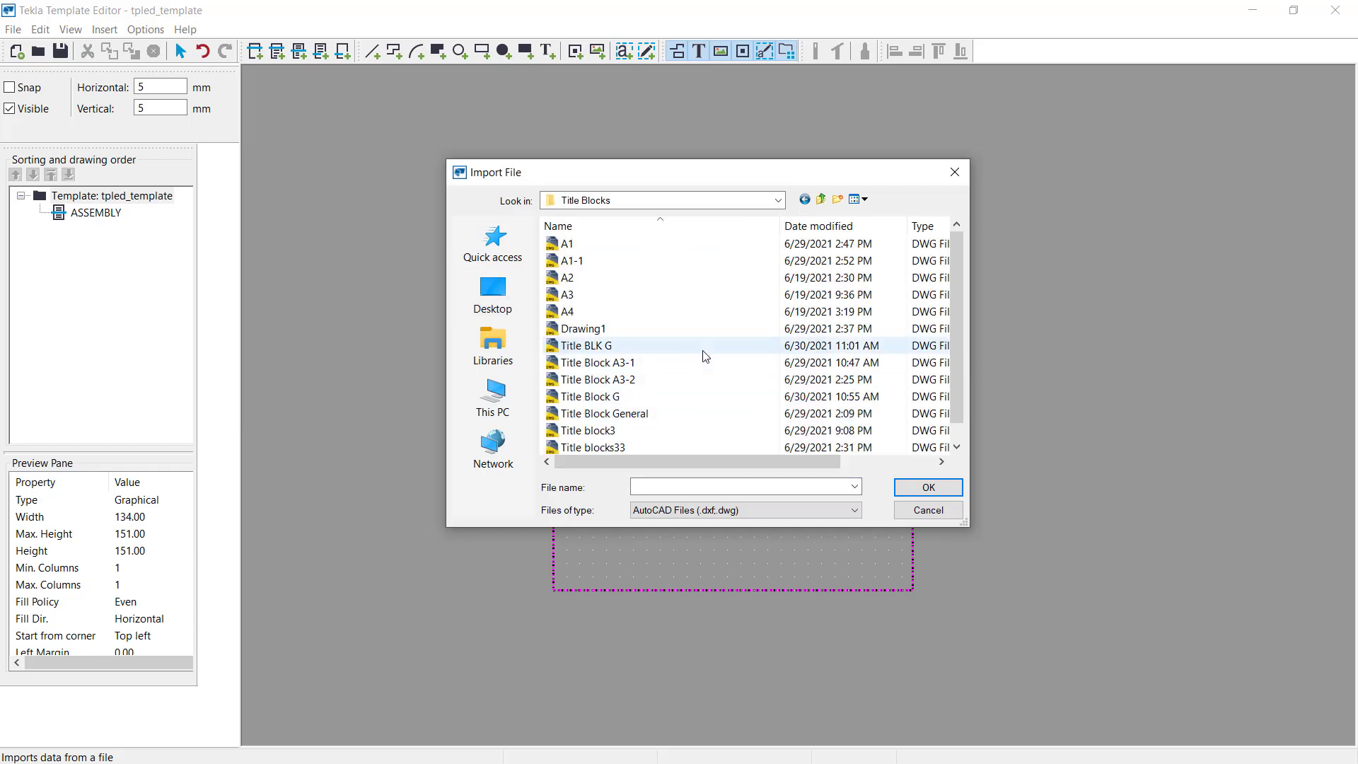
pyautogui.click(587, 348)
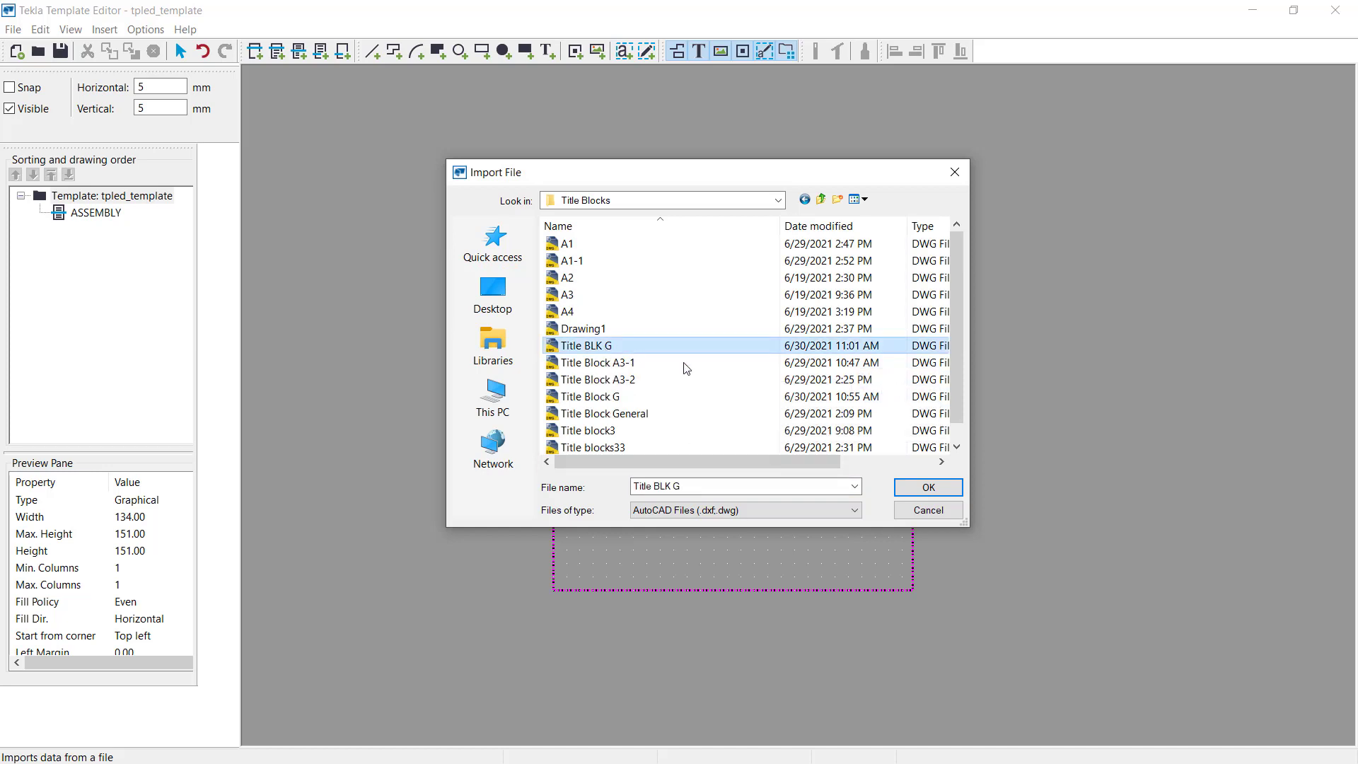
pyautogui.click(927, 486)
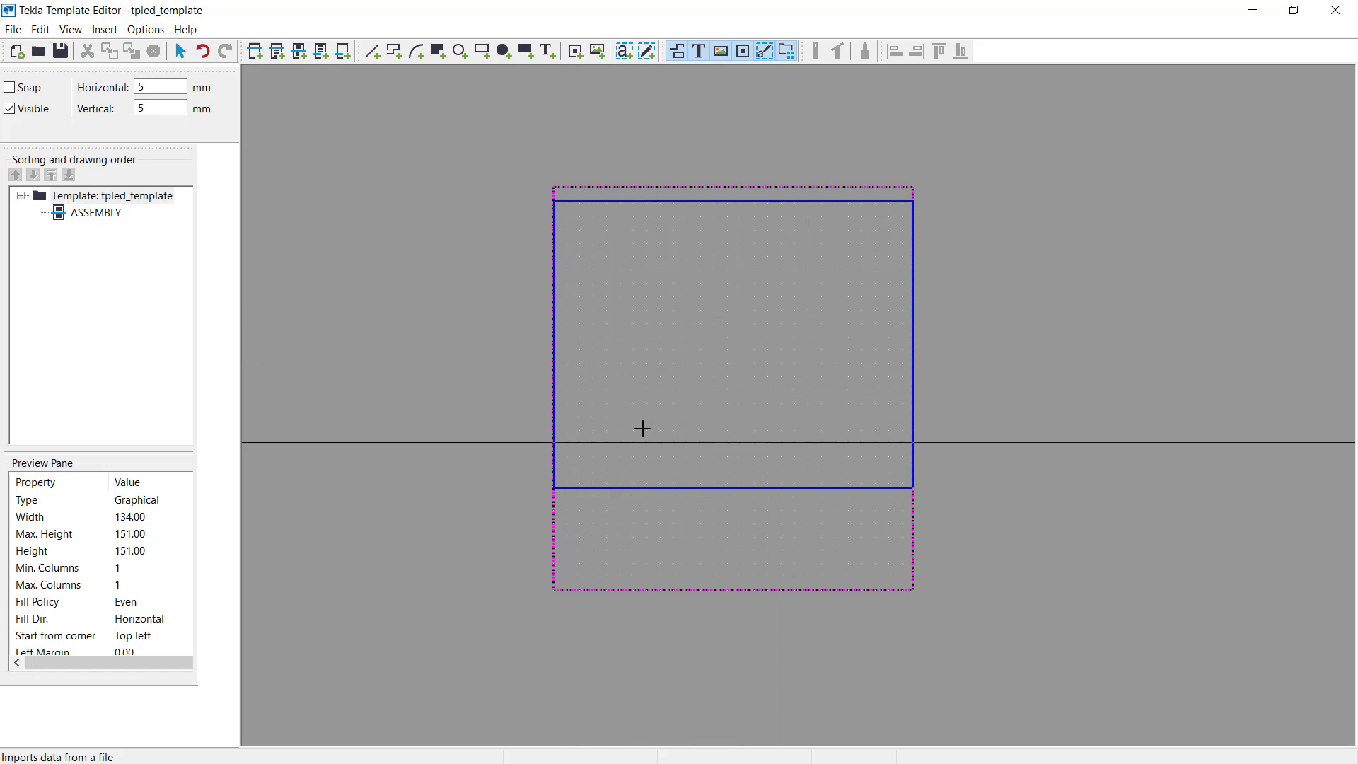
# Place the imported drawing at the ASSEMBLY row's lower-left corner using the Scale method at 1.00, and finish importing
pyautogui.scroll(2, 571, 488)
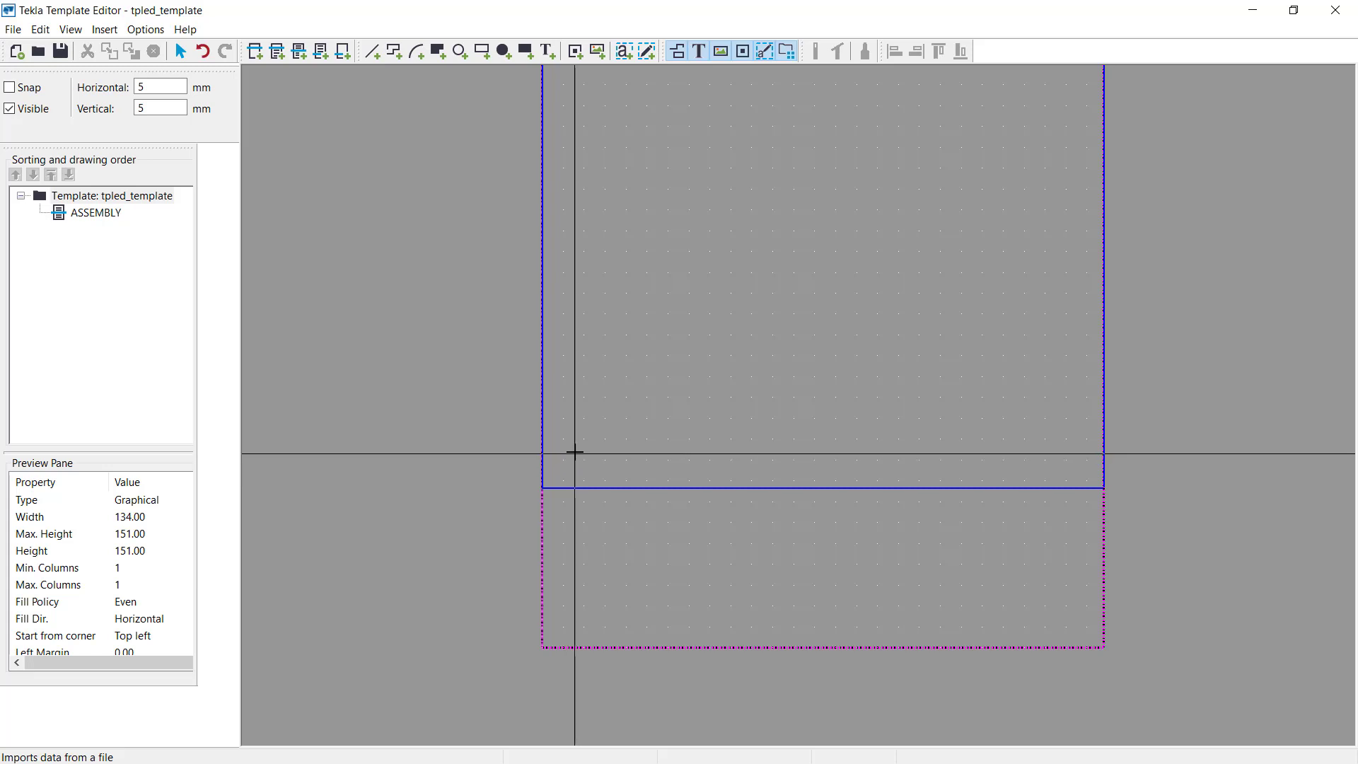
pyautogui.scroll(3, 542, 486)
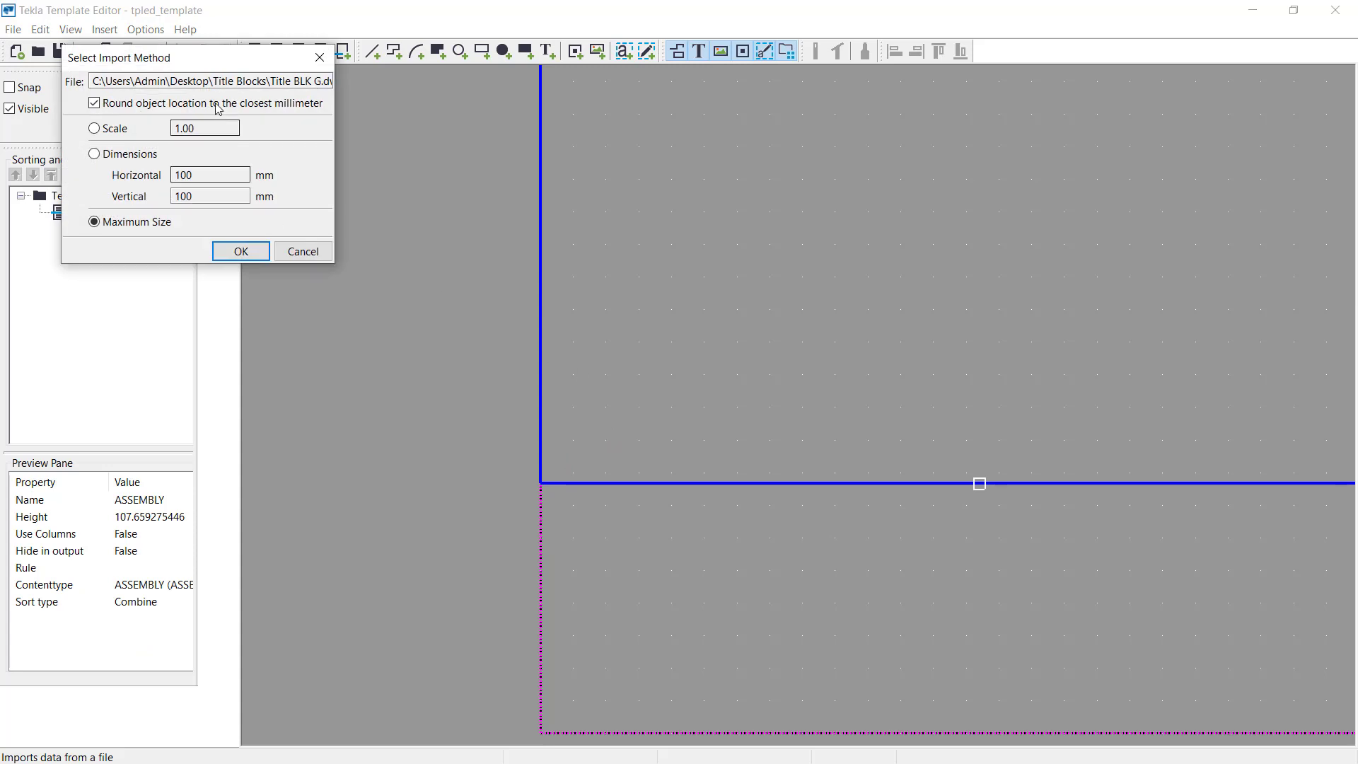
pyautogui.moveTo(218, 64); pyautogui.dragTo(711, 157)
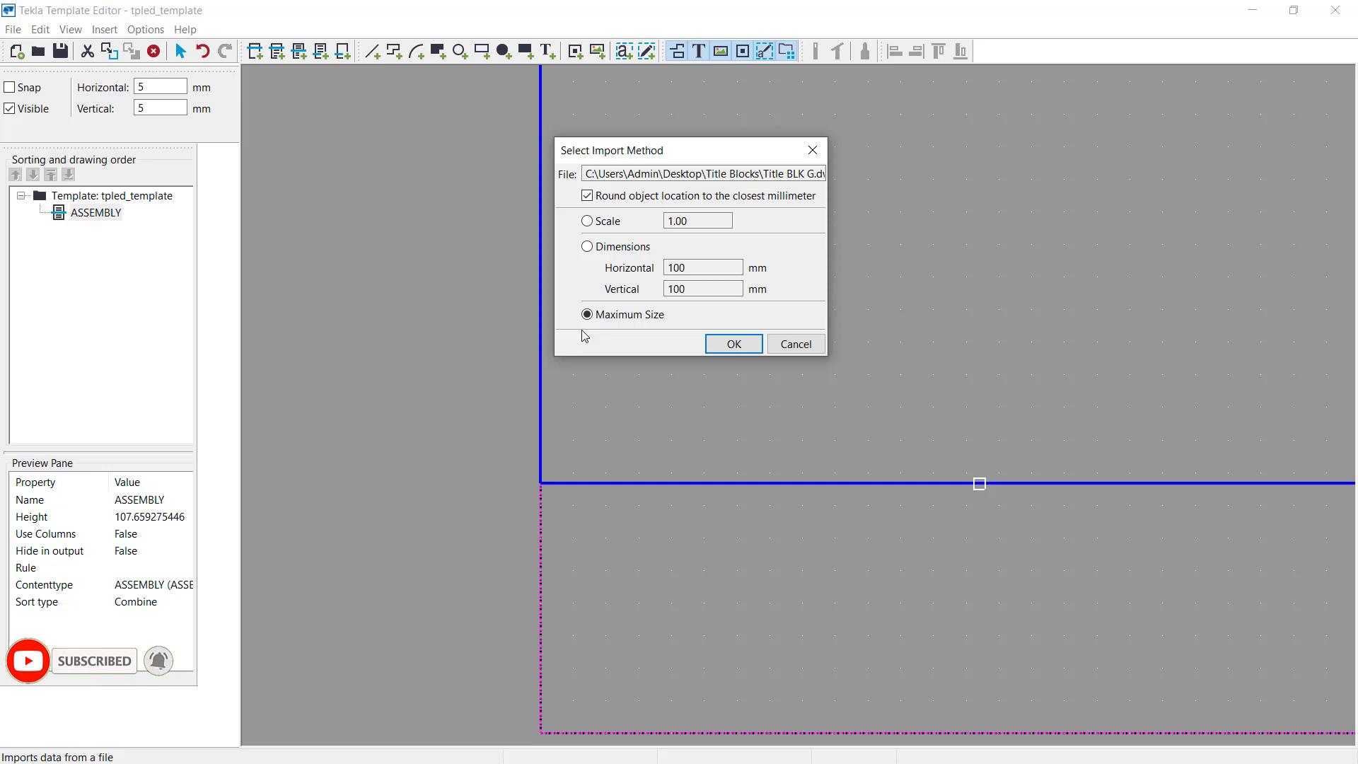
pyautogui.click(588, 222)
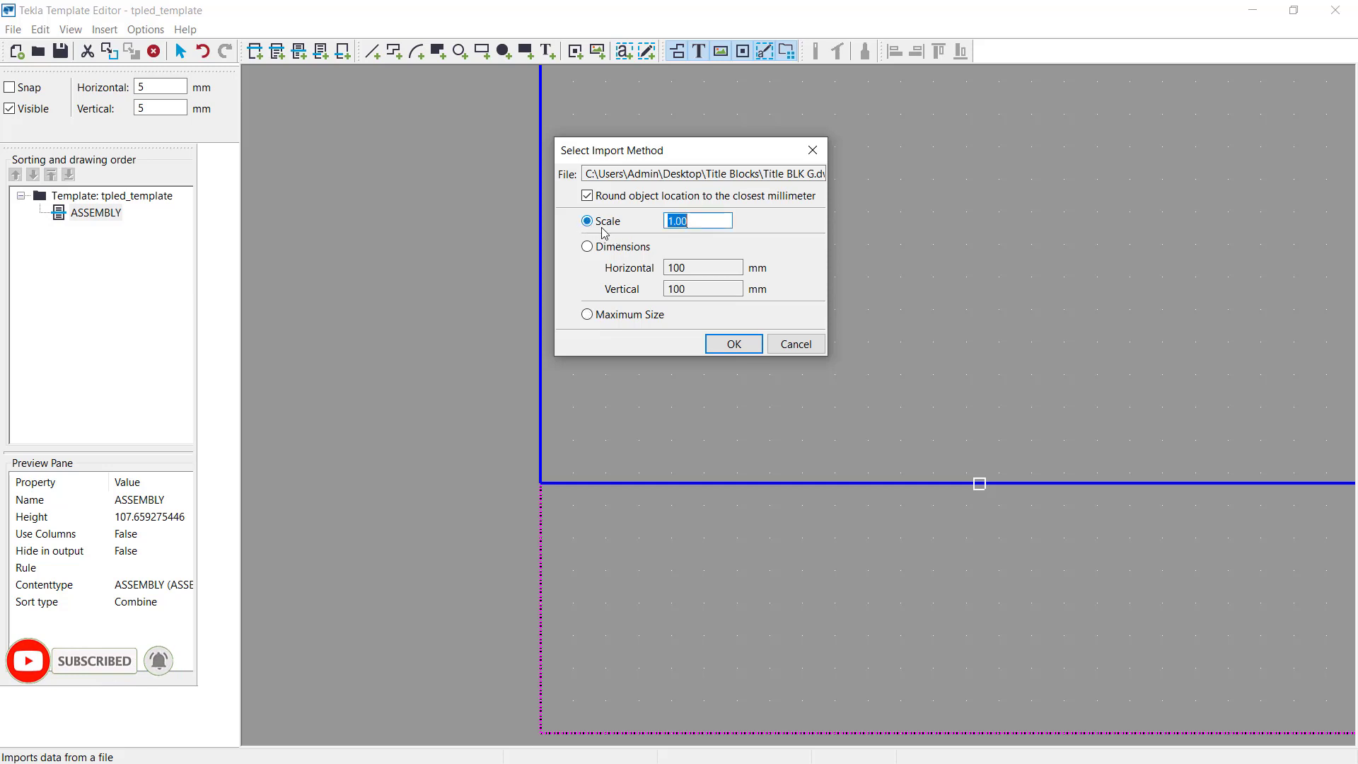
pyautogui.click(735, 345)
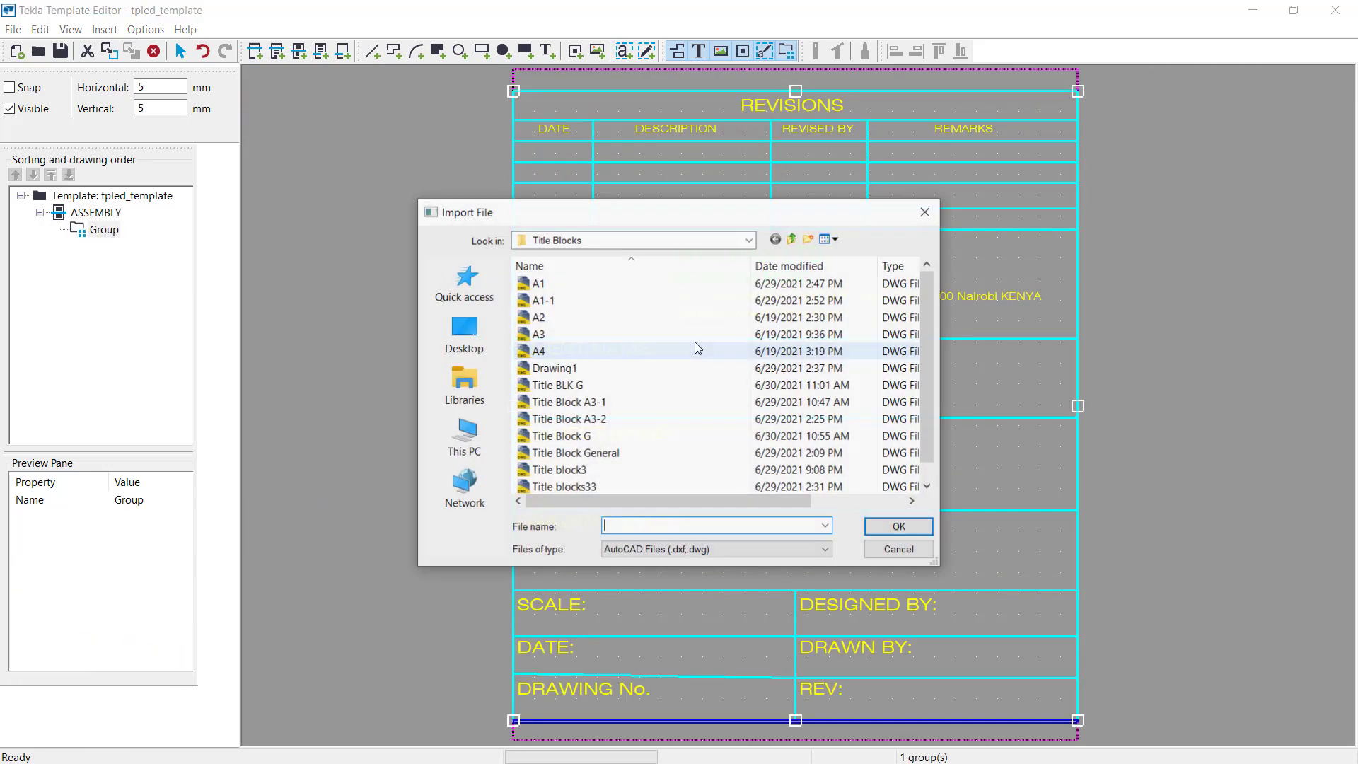
pyautogui.click(925, 212)
pyautogui.click(1143, 235)
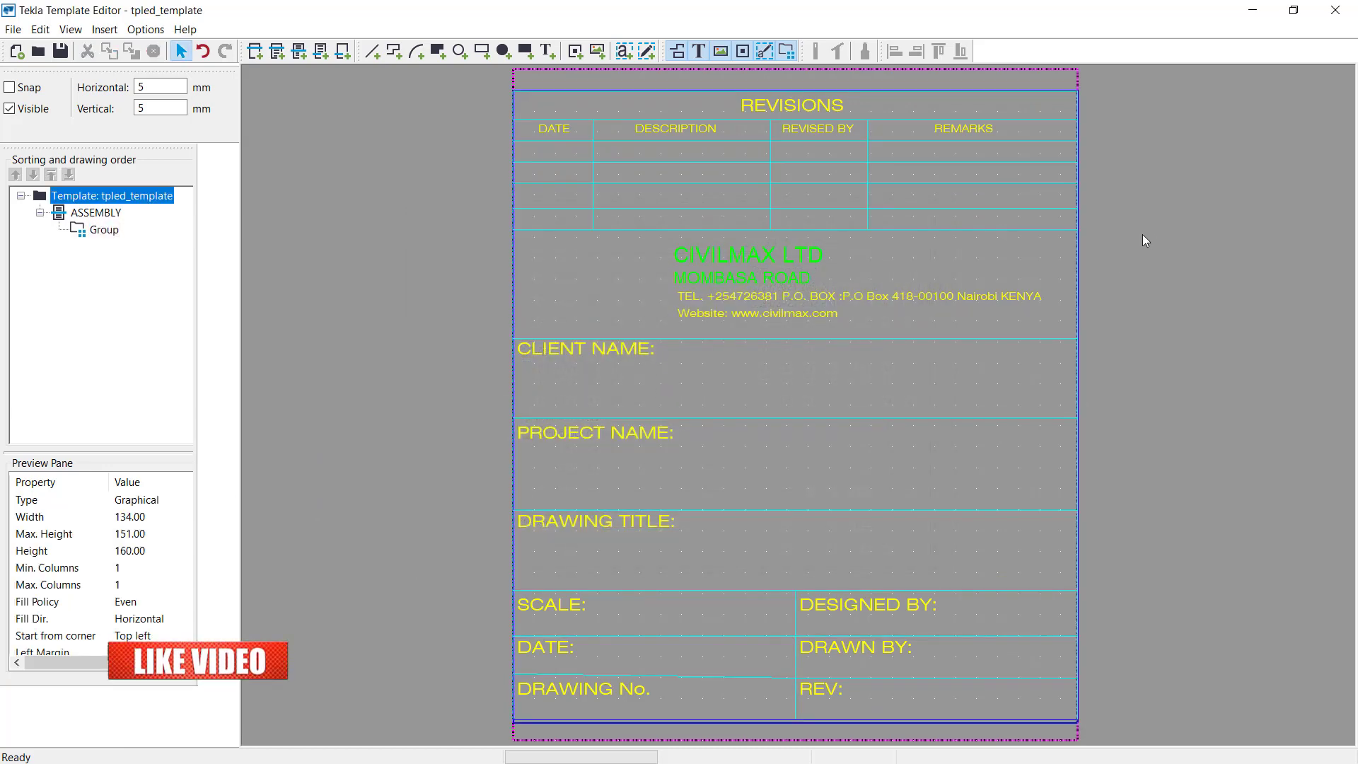
pyautogui.scroll(-4, 720, 333)
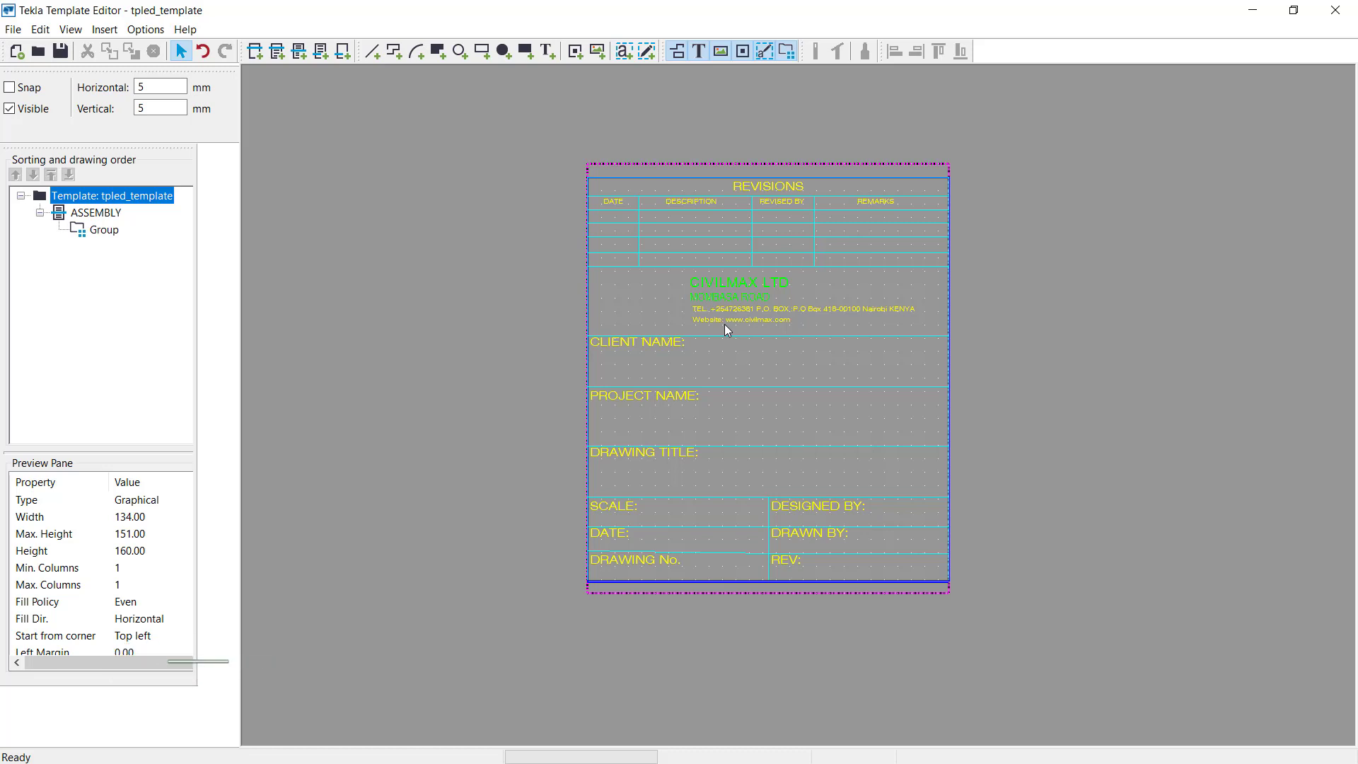
pyautogui.scroll(2, 632, 510)
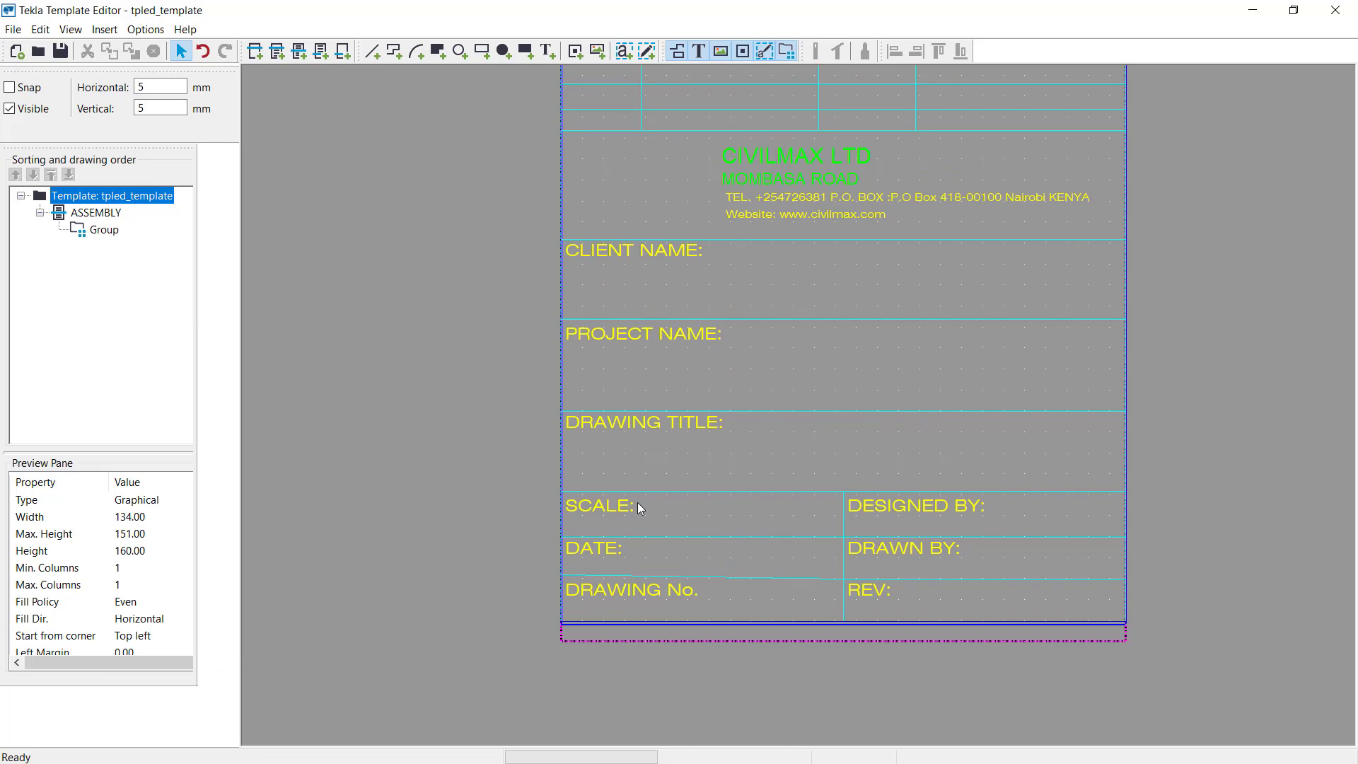
pyautogui.scroll(1, 706, 285)
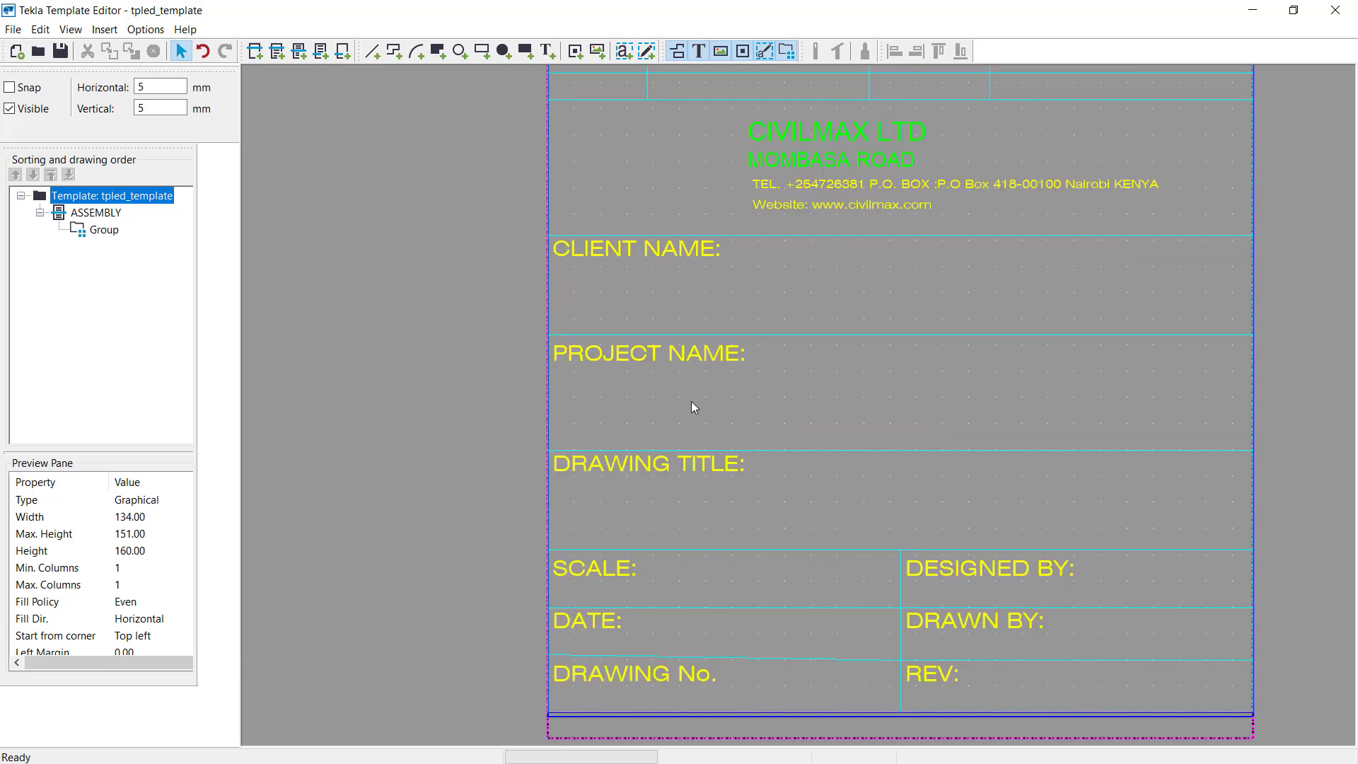
pyautogui.scroll(2, 639, 597)
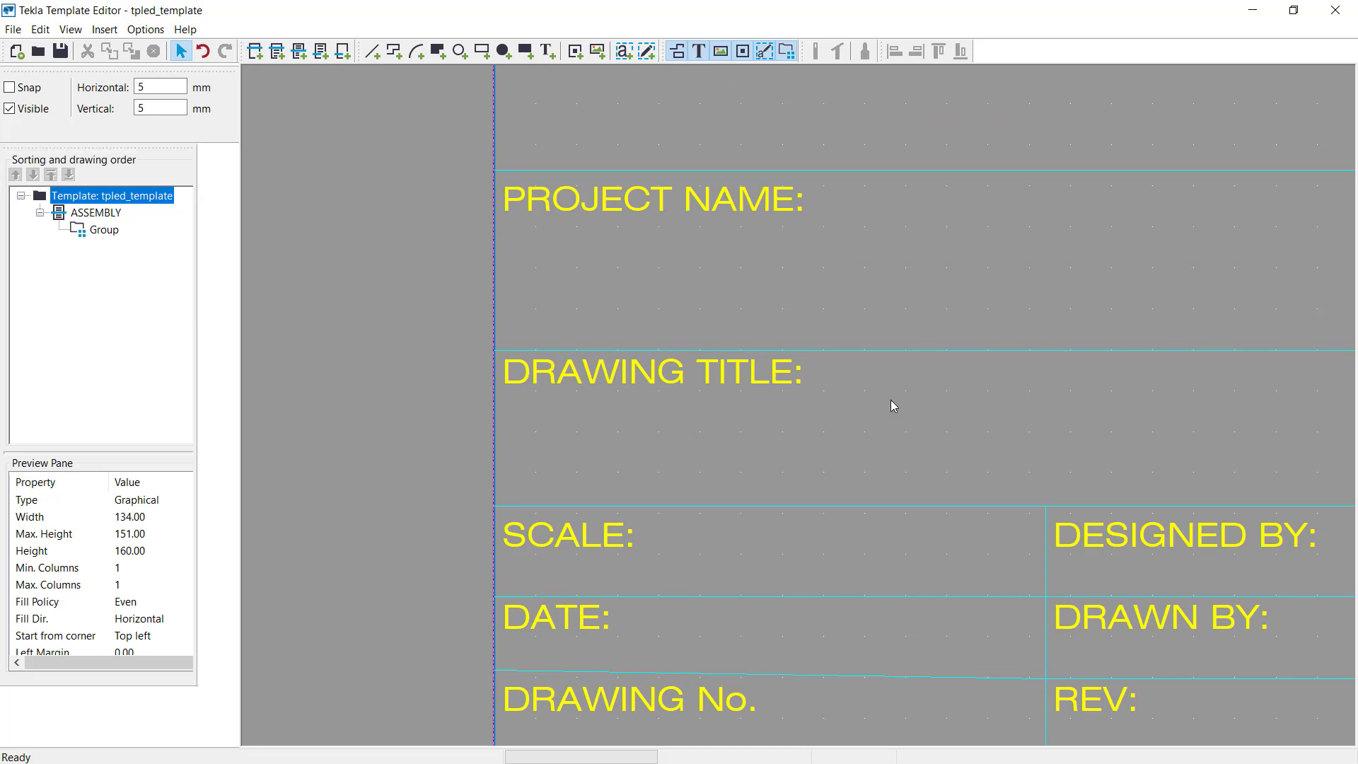
pyautogui.click(624, 51)
pyautogui.click(601, 291)
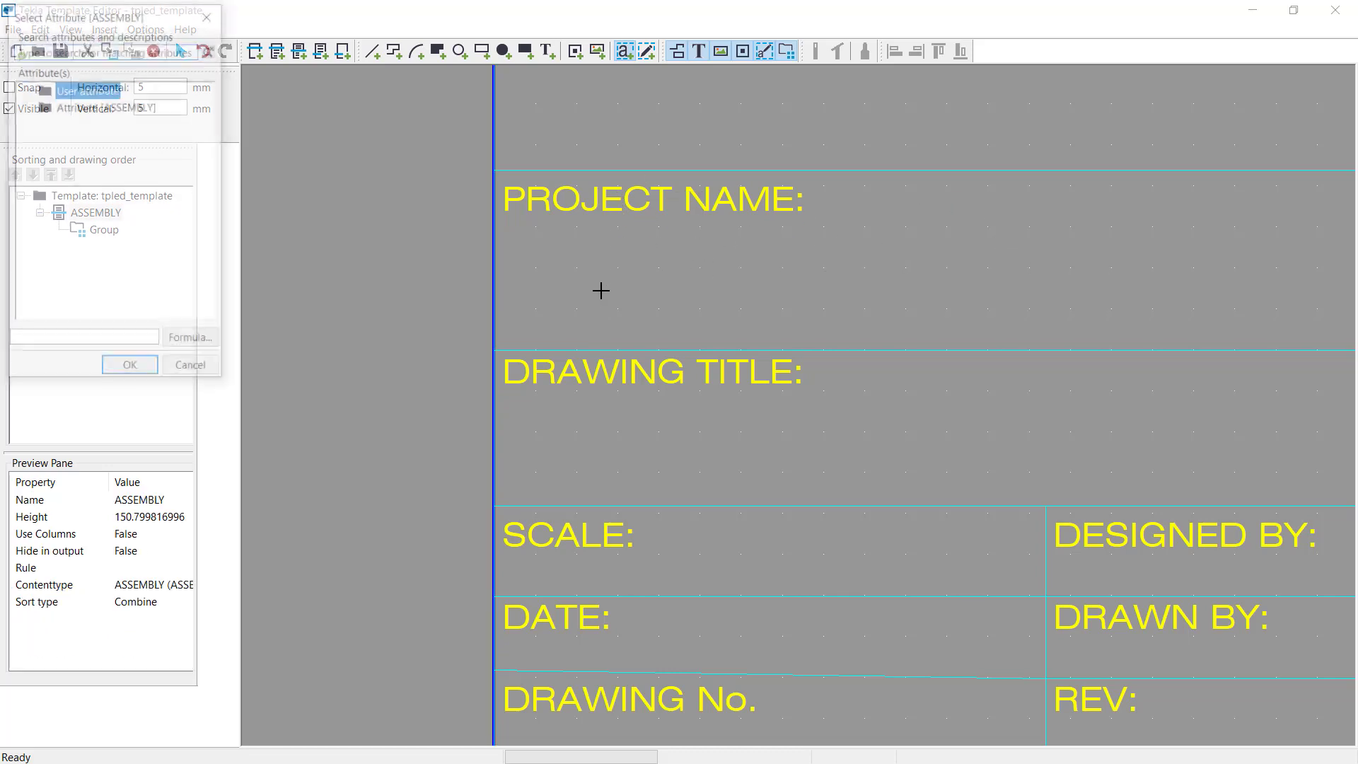
pyautogui.click(88, 106)
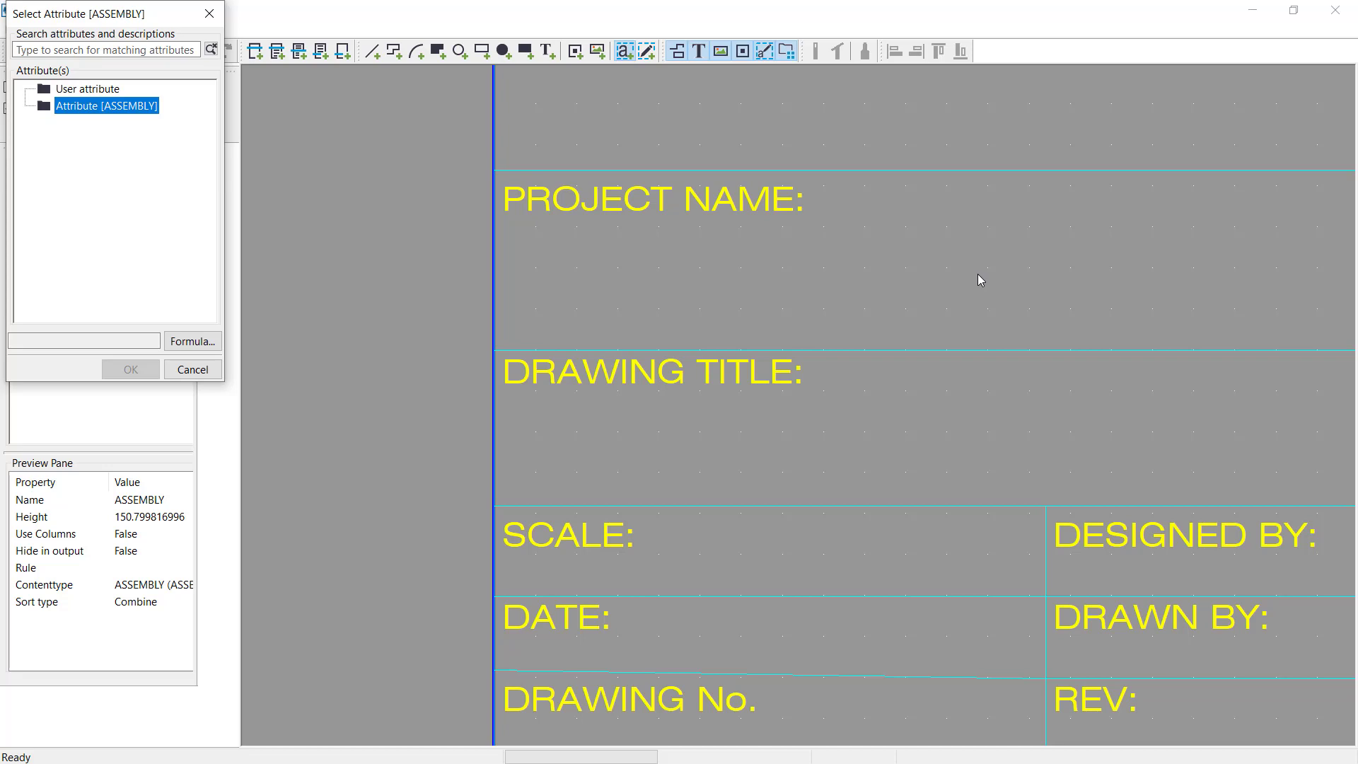
pyautogui.click(191, 369)
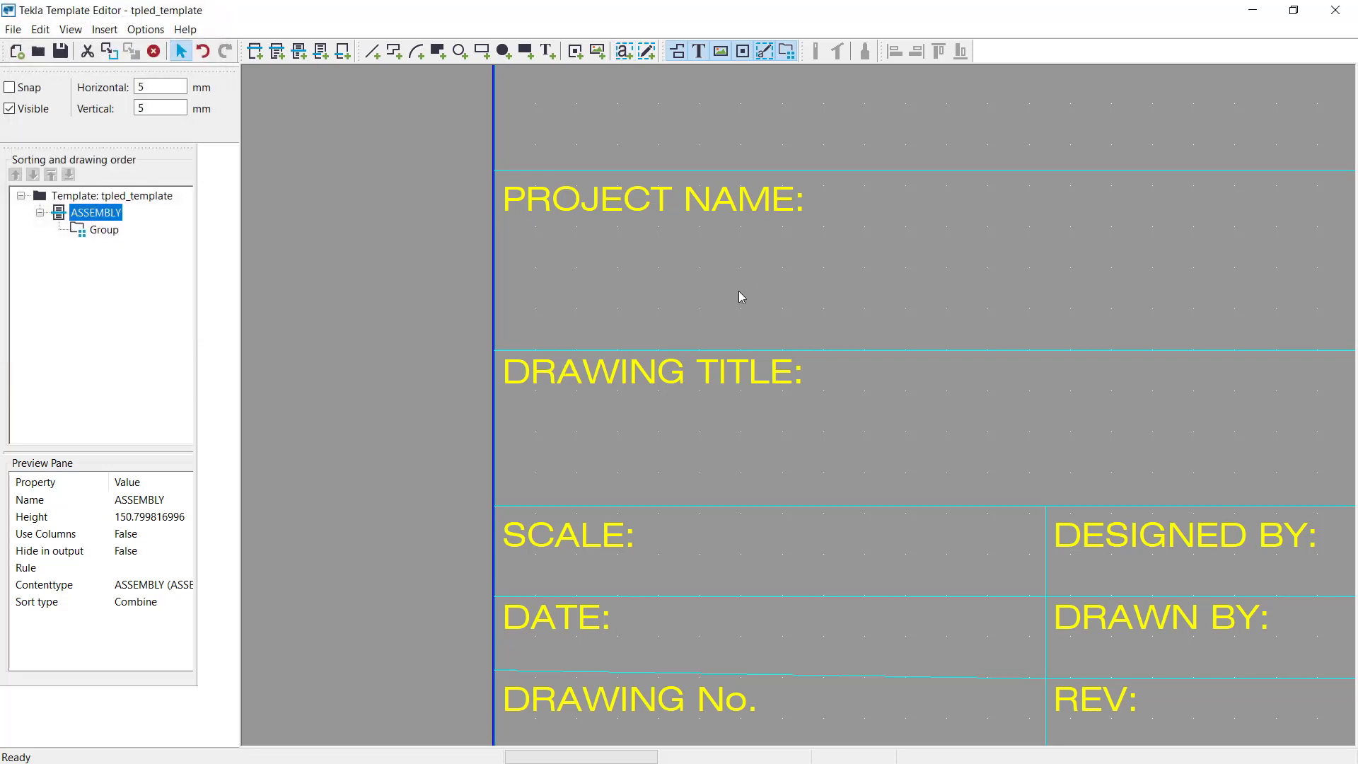
# Choose Civilmax Logo.JPG as the picture file to insert into the title block
pyautogui.scroll(-2, 739, 291)
pyautogui.click(941, 279)
pyautogui.scroll(2, 650, 133)
pyautogui.scroll(-2, 669, 334)
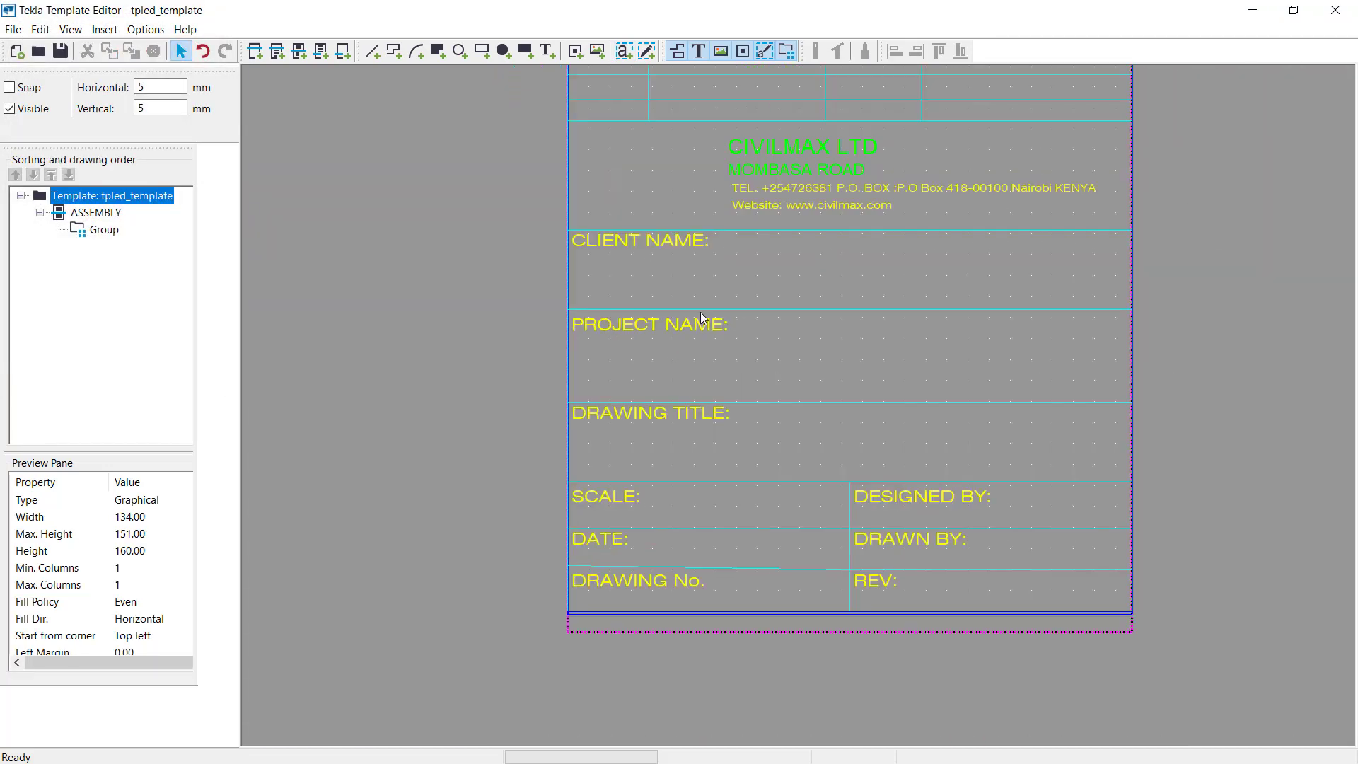
pyautogui.scroll(2, 640, 131)
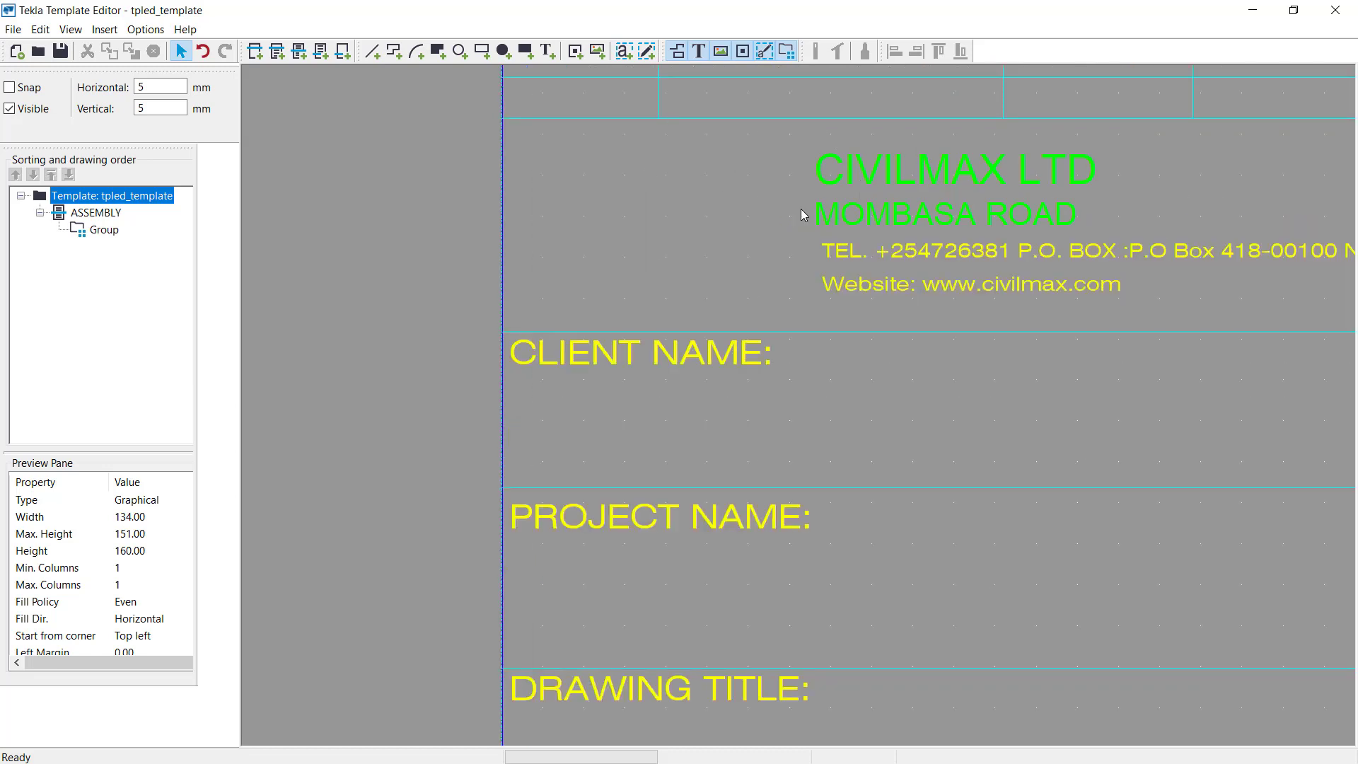
pyautogui.click(105, 29)
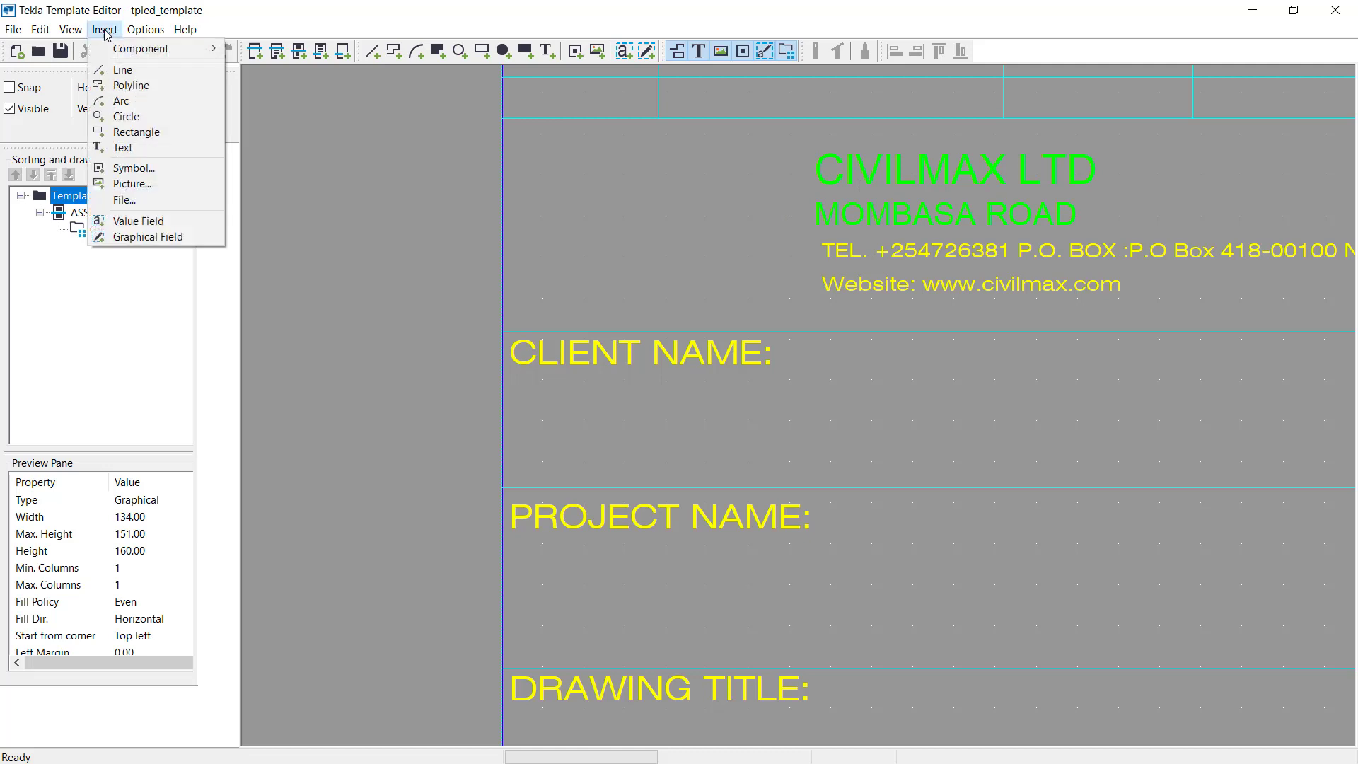
pyautogui.click(131, 183)
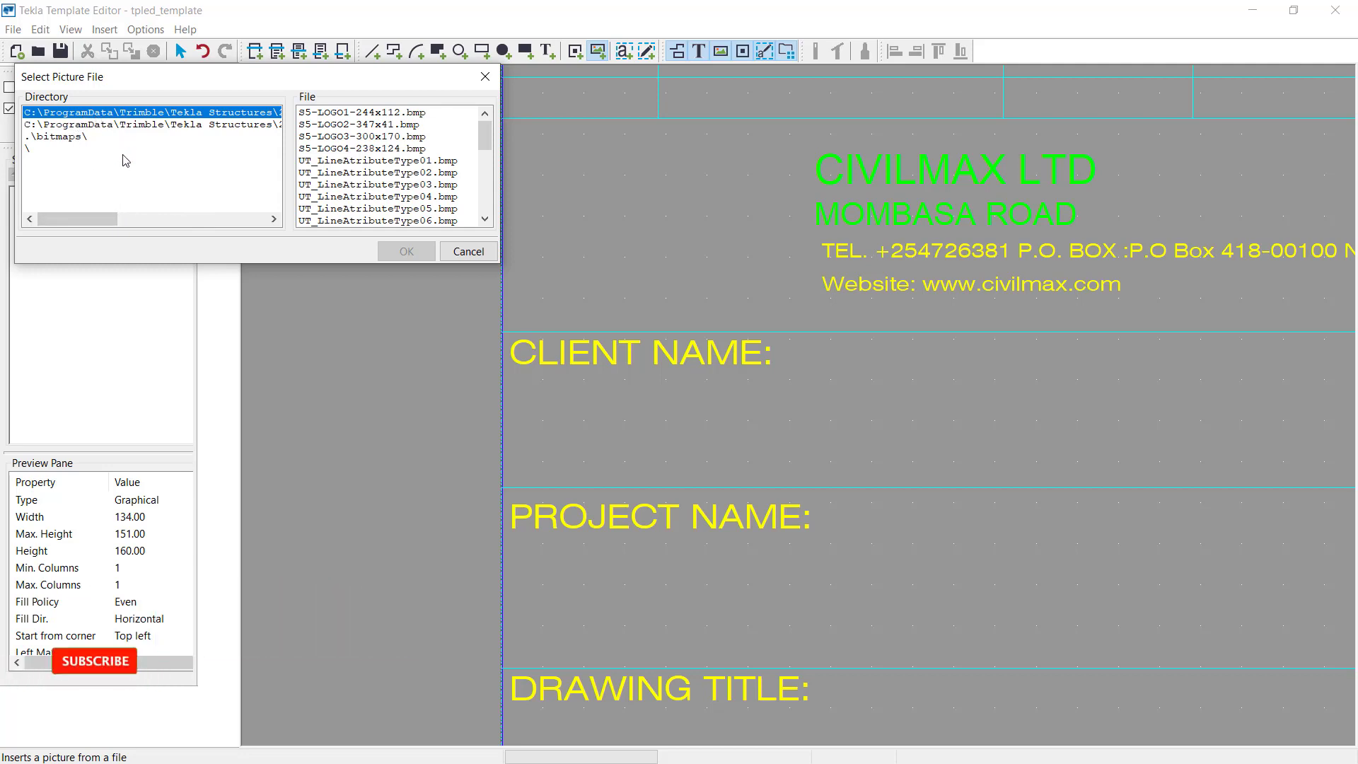
pyautogui.moveTo(83, 224)
pyautogui.mouseDown()
pyautogui.moveTo(263, 209)
pyautogui.moveTo(240, 221)
pyautogui.moveTo(92, 222)
pyautogui.mouseUp()
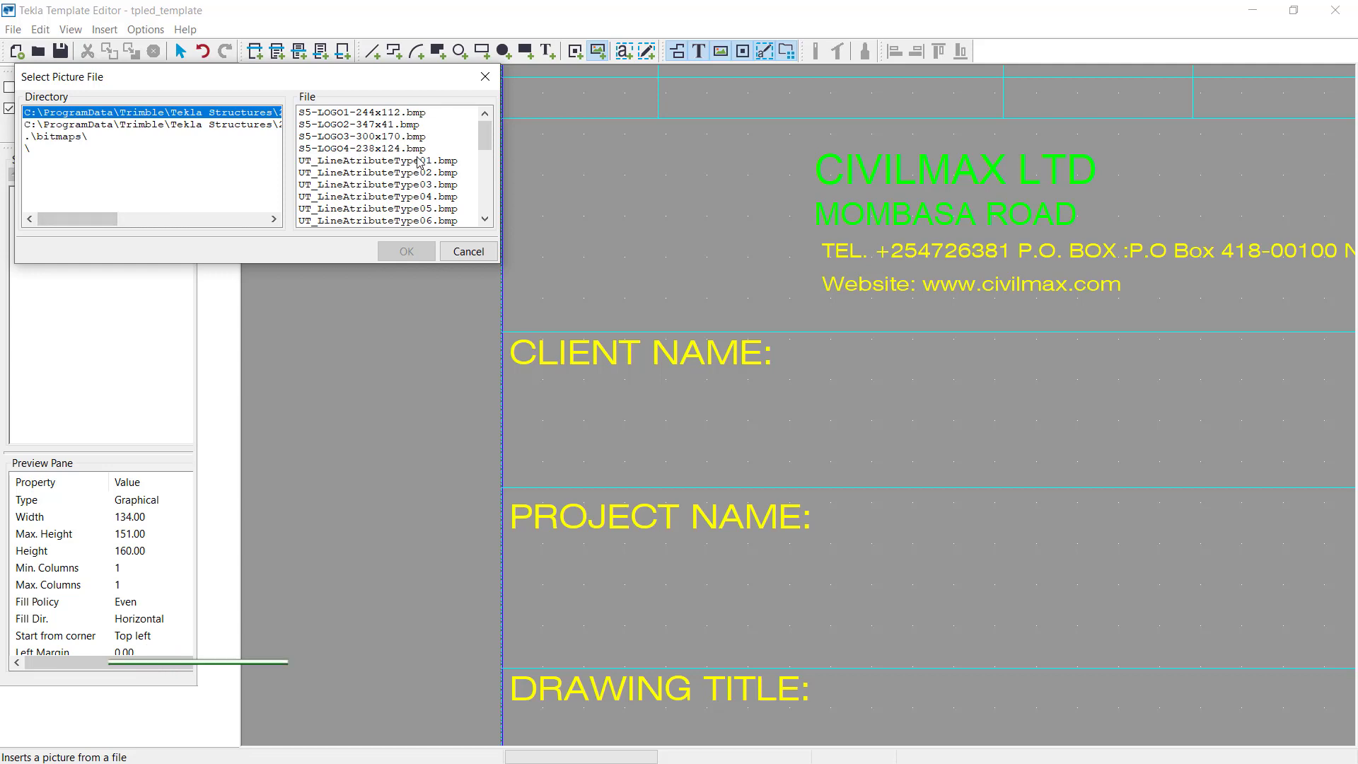
pyautogui.scroll(-2, 400, 147)
pyautogui.scroll(-3, 400, 147)
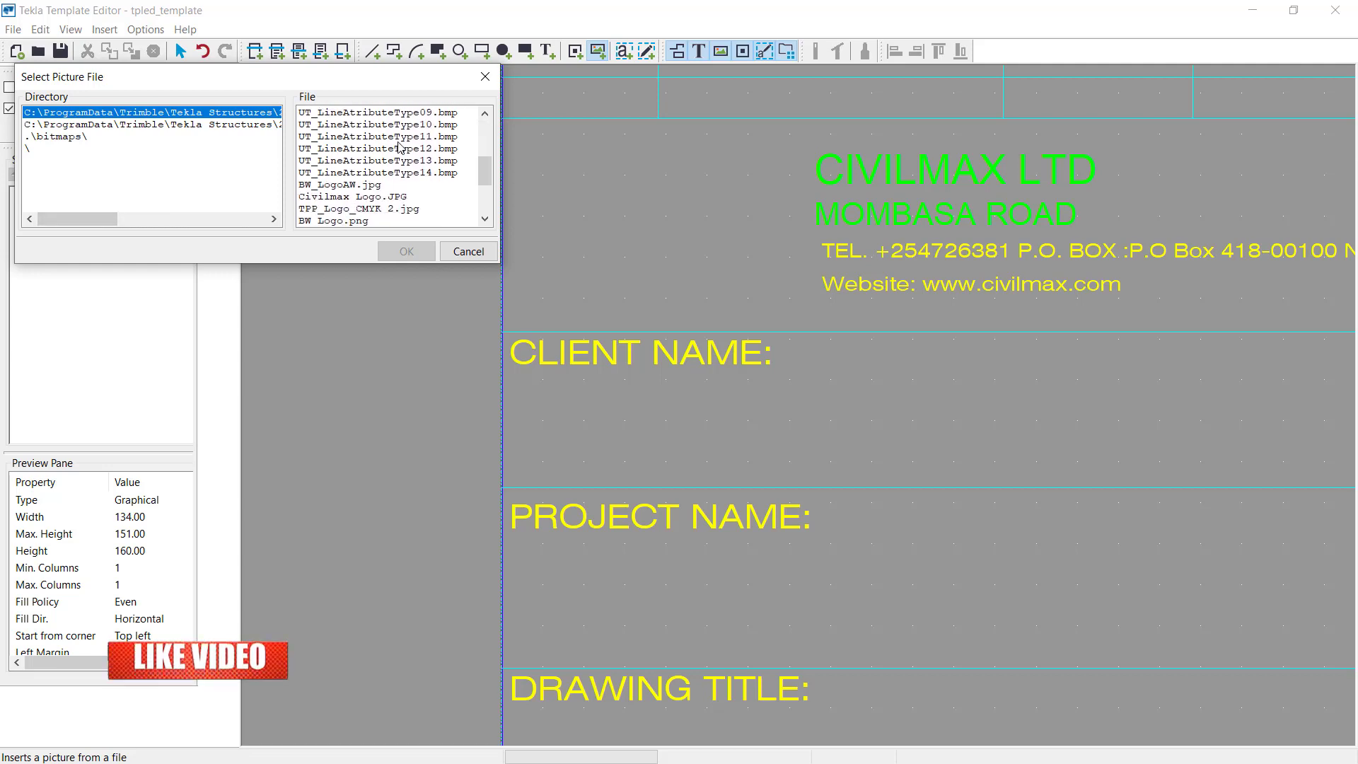
pyautogui.click(366, 198)
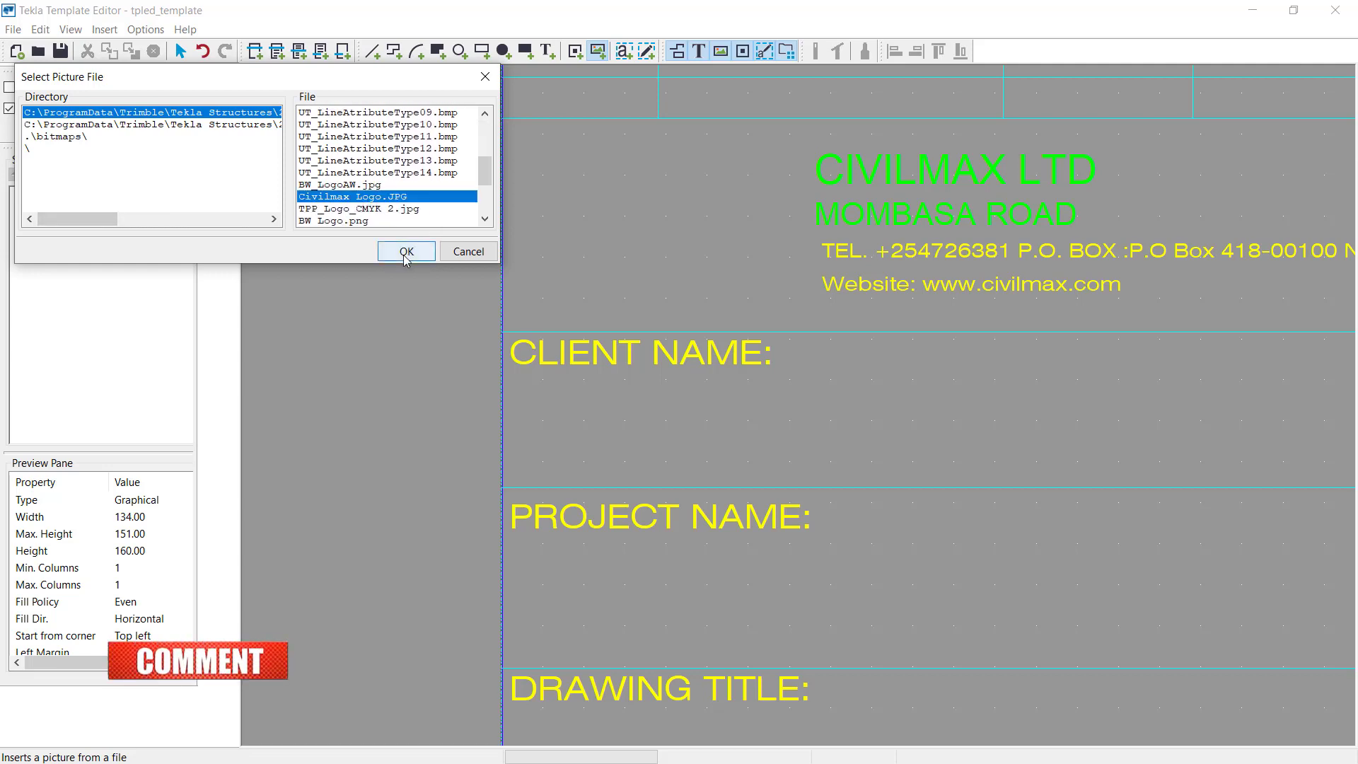
pyautogui.click(407, 251)
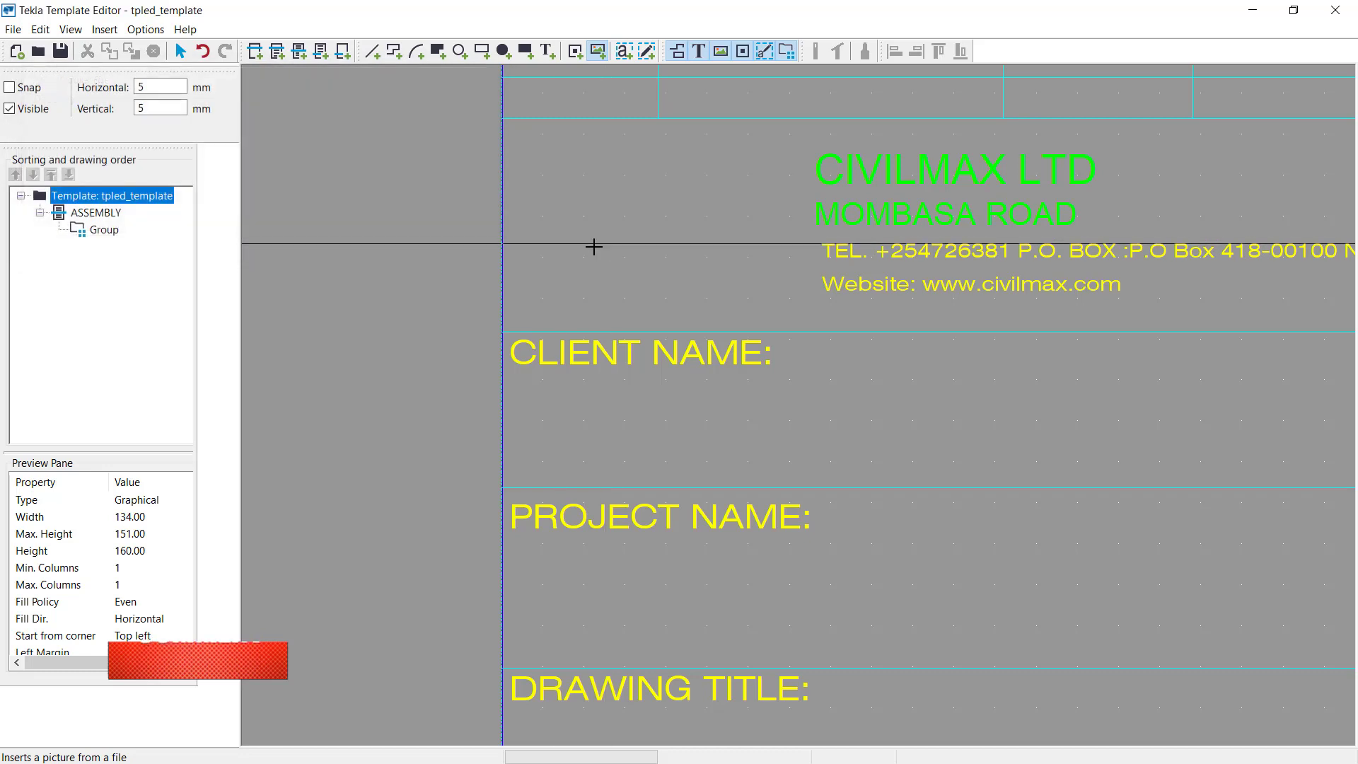
# Place the logo picture at about 28.6 by 19.9 mm beside the company name above CLIENT NAME, and end picture insertion
pyautogui.click(527, 298)
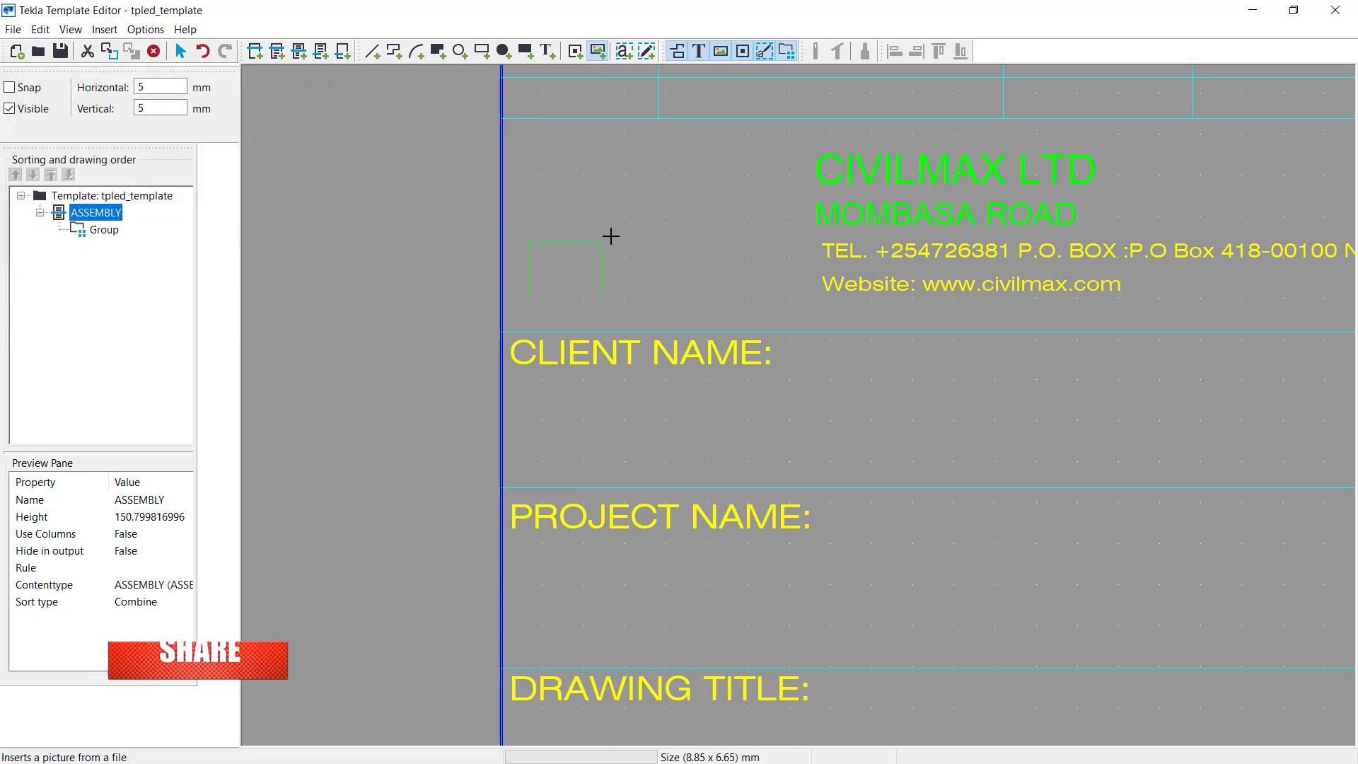
pyautogui.click(764, 133)
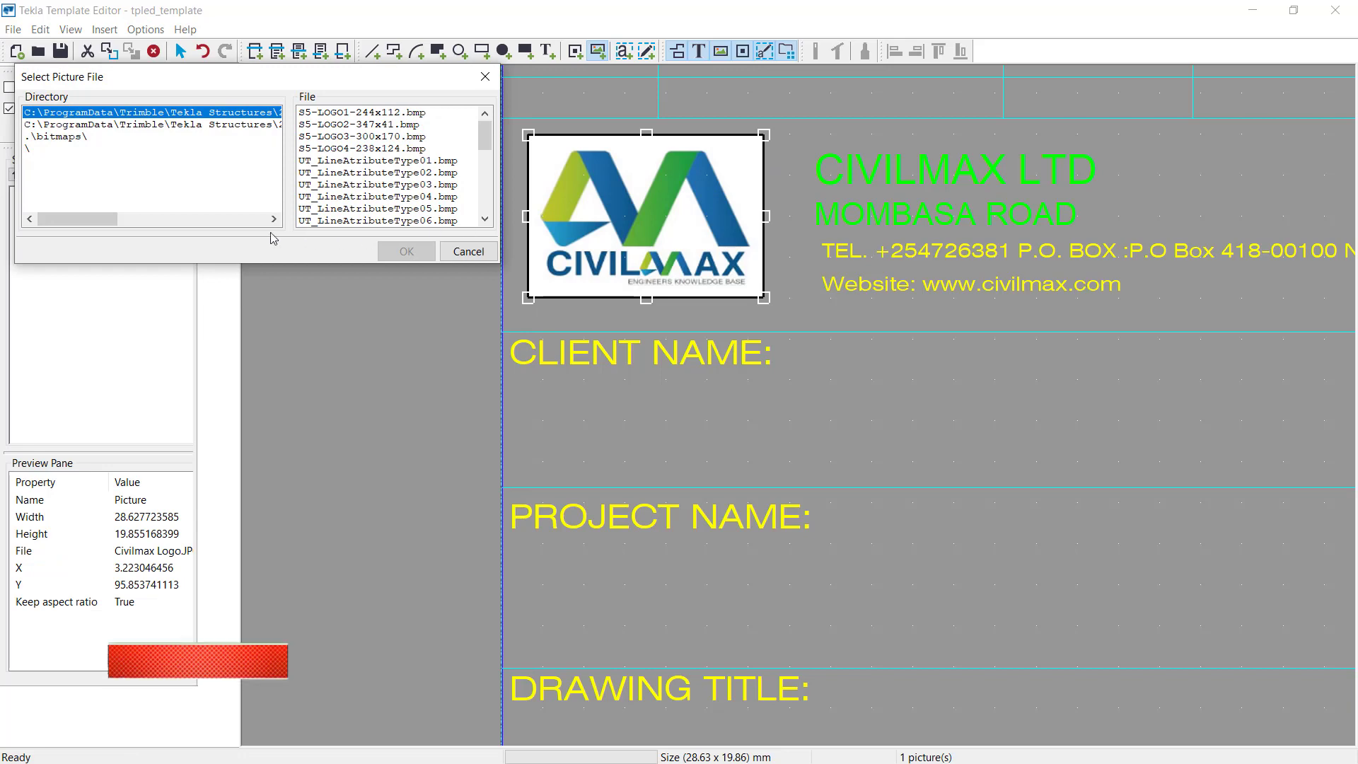
pyautogui.click(470, 253)
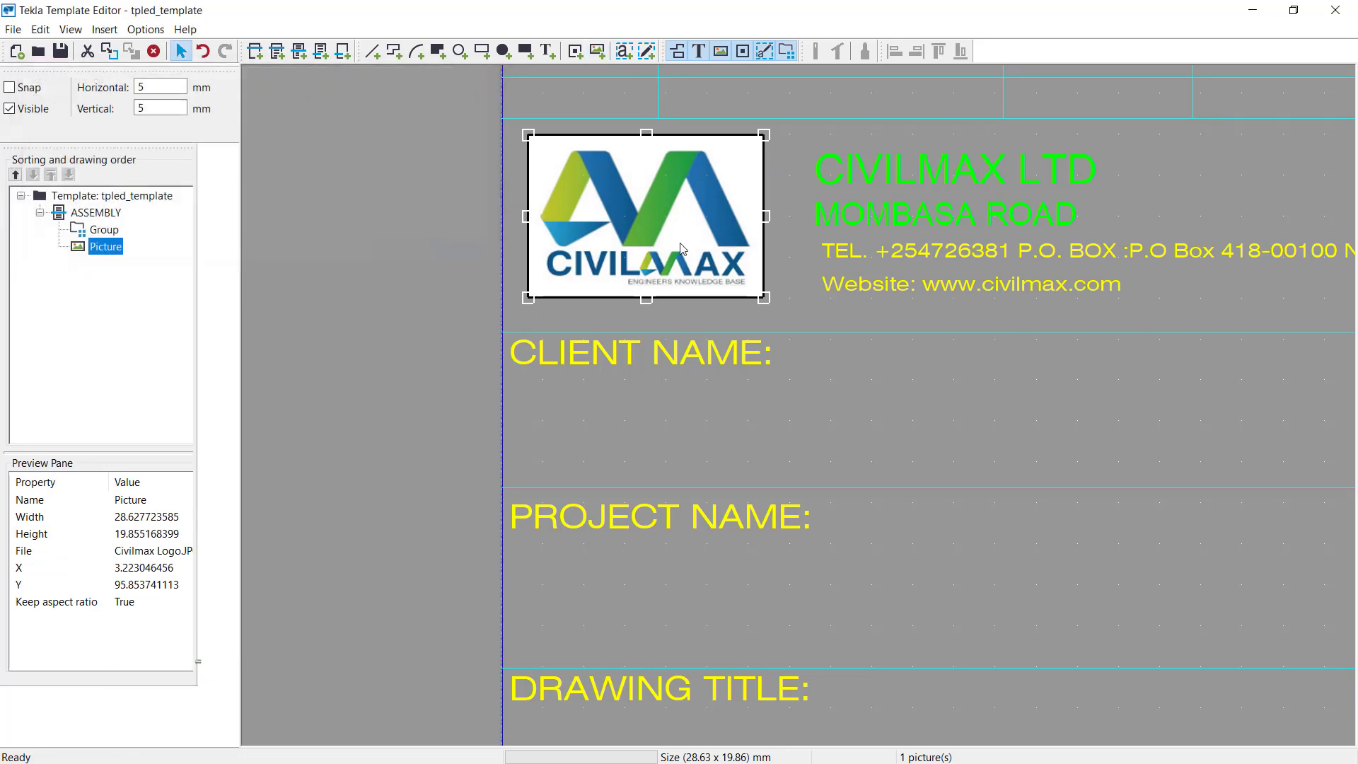
pyautogui.click(795, 195)
pyautogui.scroll(-5, 795, 193)
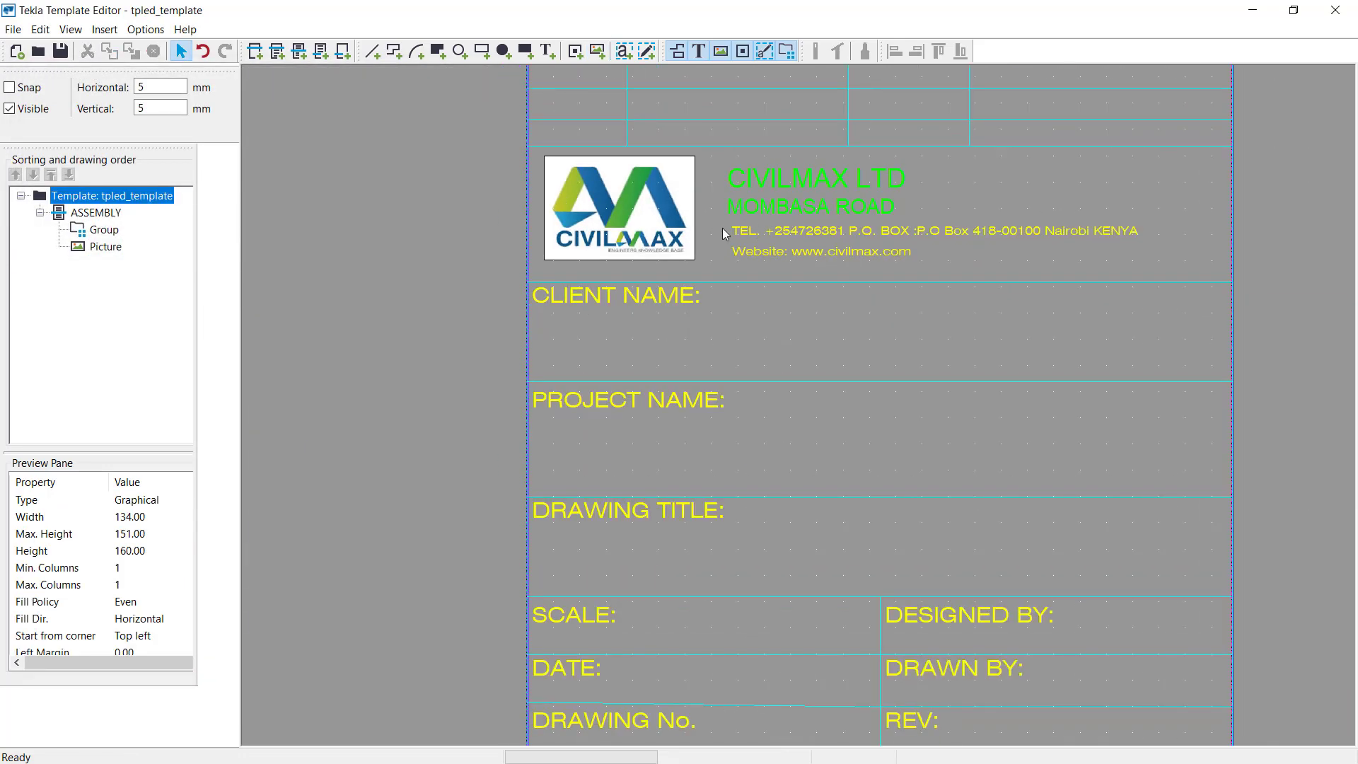
pyautogui.scroll(2, 699, 283)
pyautogui.scroll(2, 665, 287)
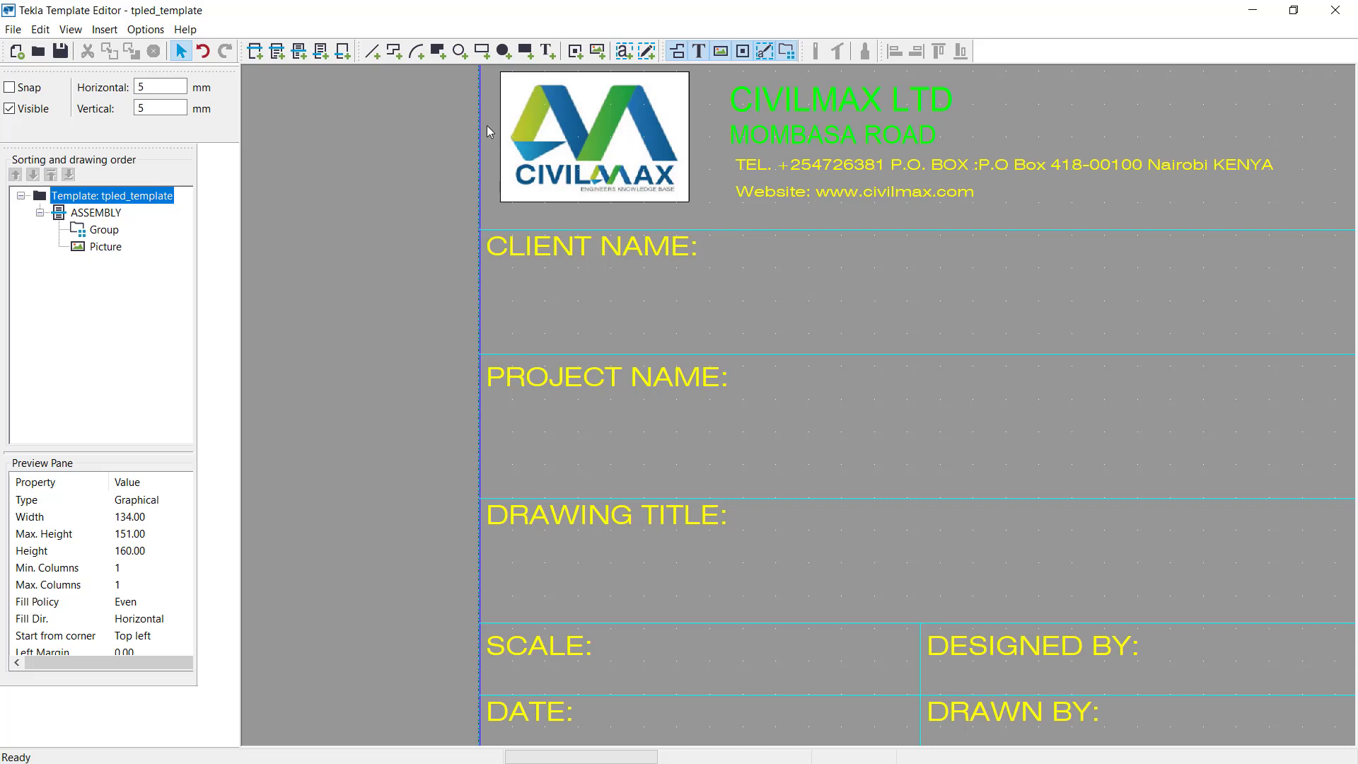
# Create a new text element for the title block with the content CIVLMAX LTD
pyautogui.click(106, 30)
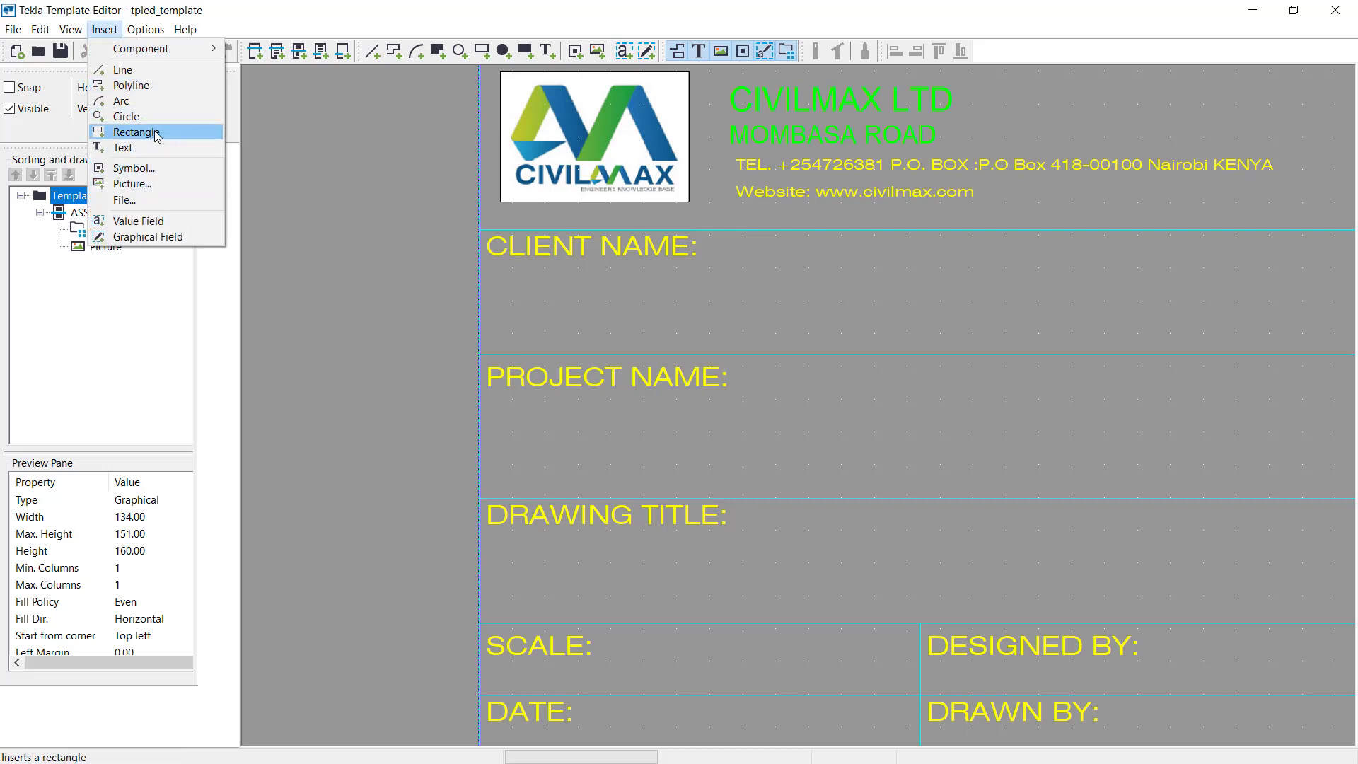
pyautogui.click(134, 149)
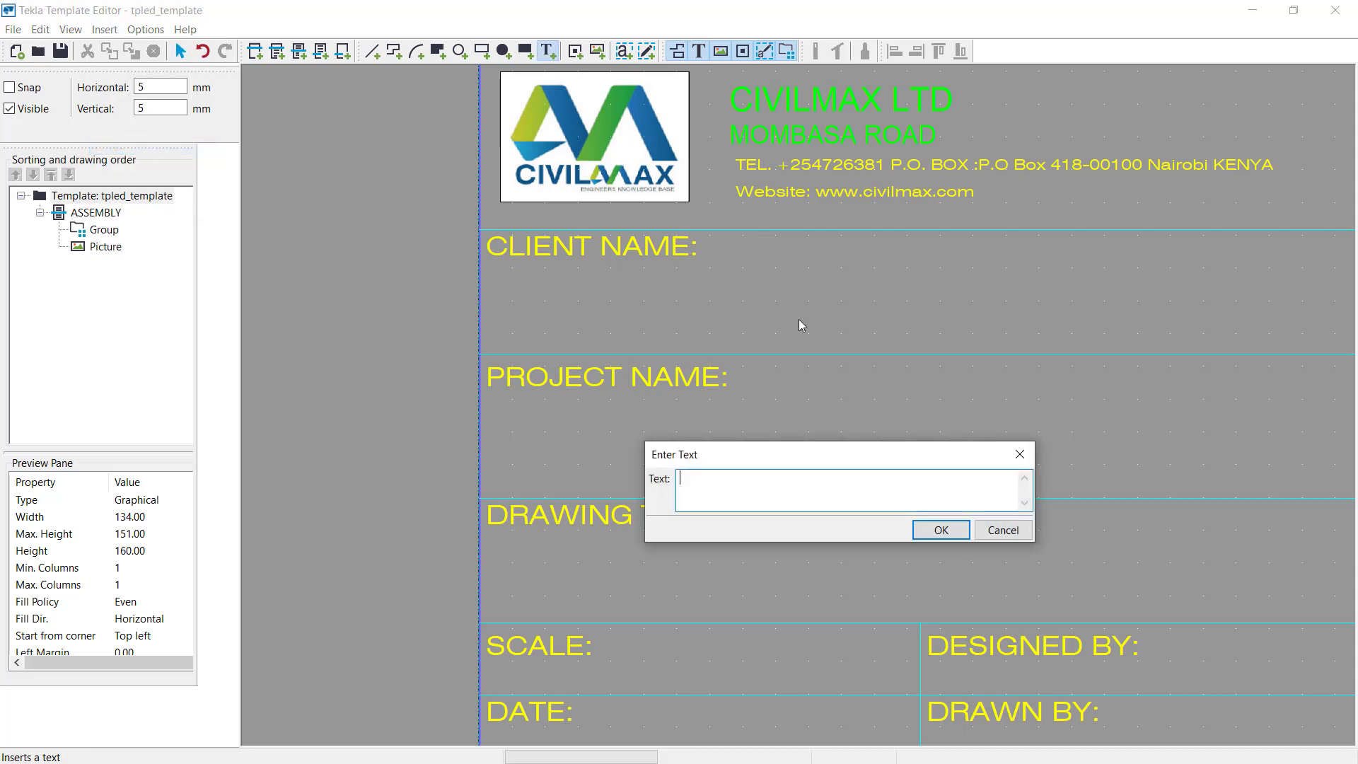
pyautogui.moveTo(809, 456); pyautogui.dragTo(866, 336)
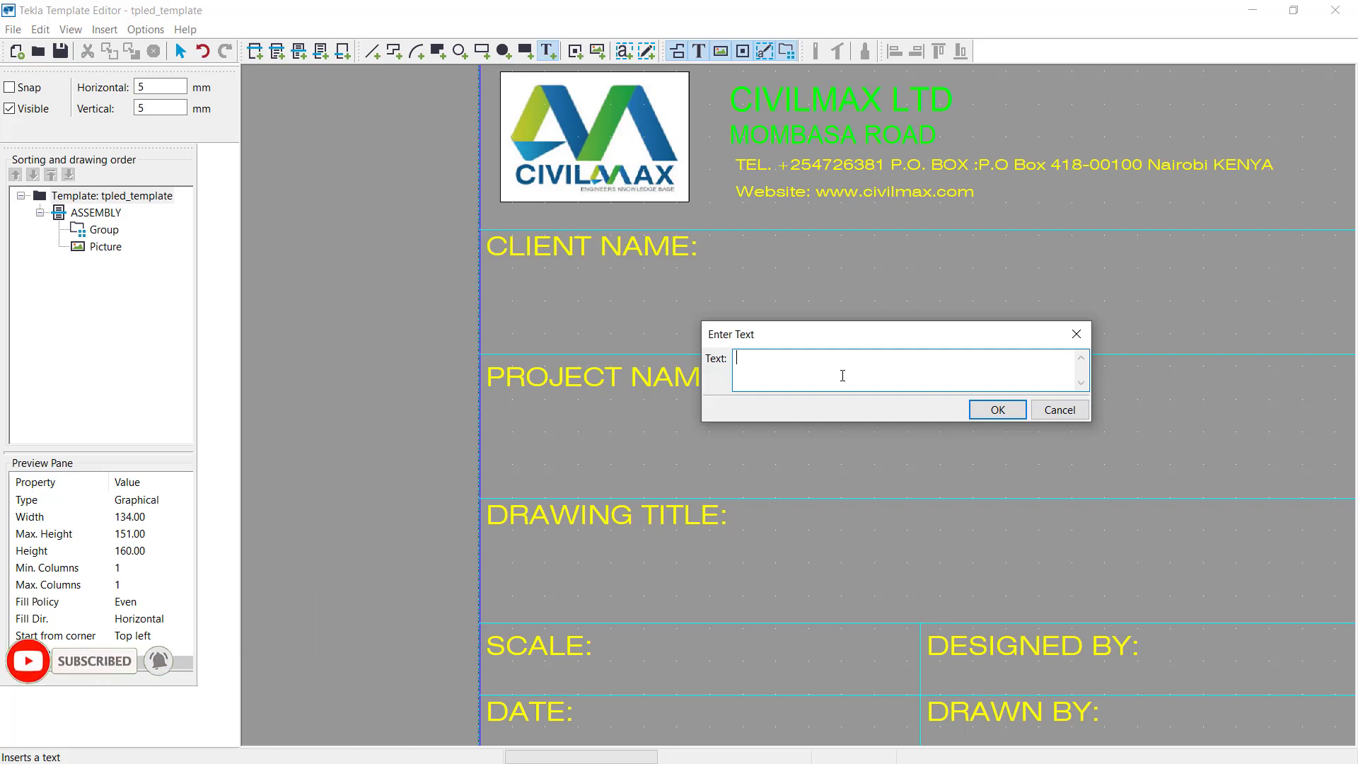
pyautogui.write('CIV')
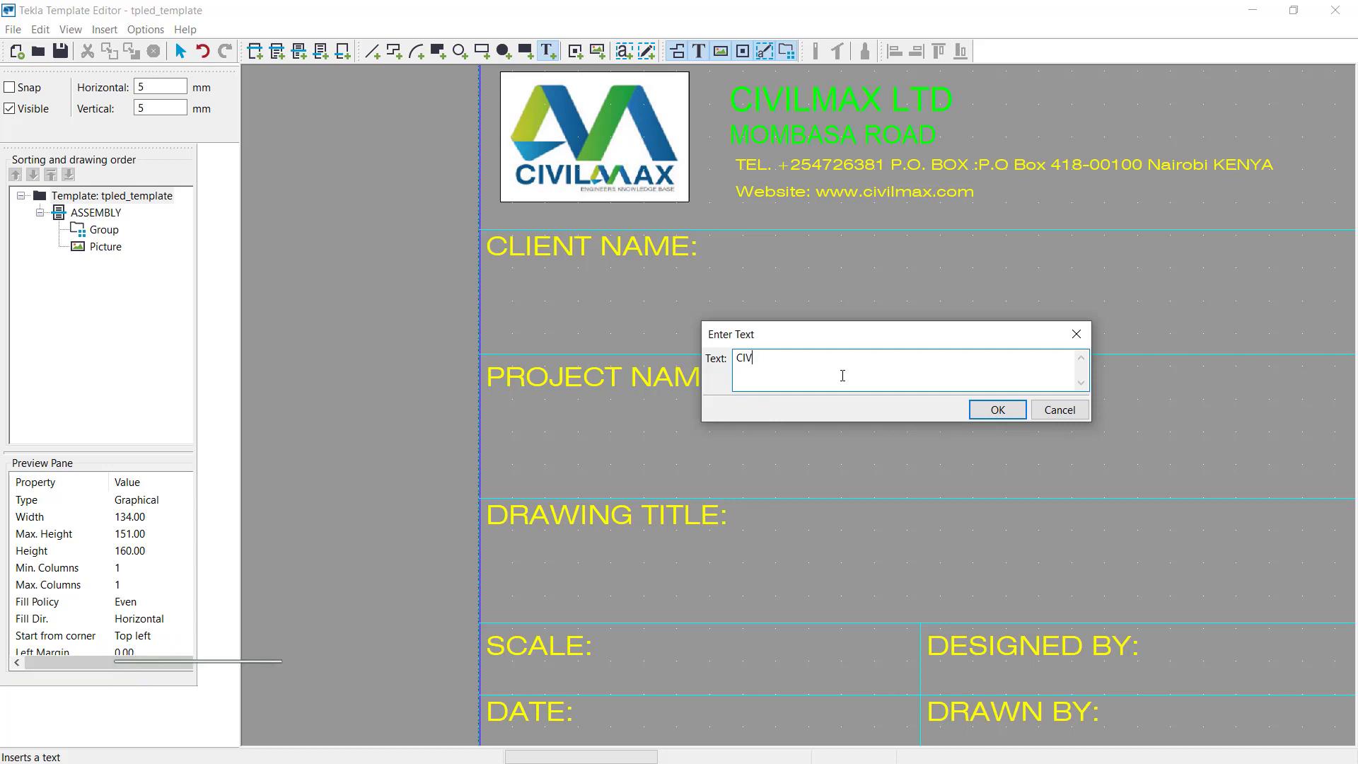
pyautogui.write('LMA')
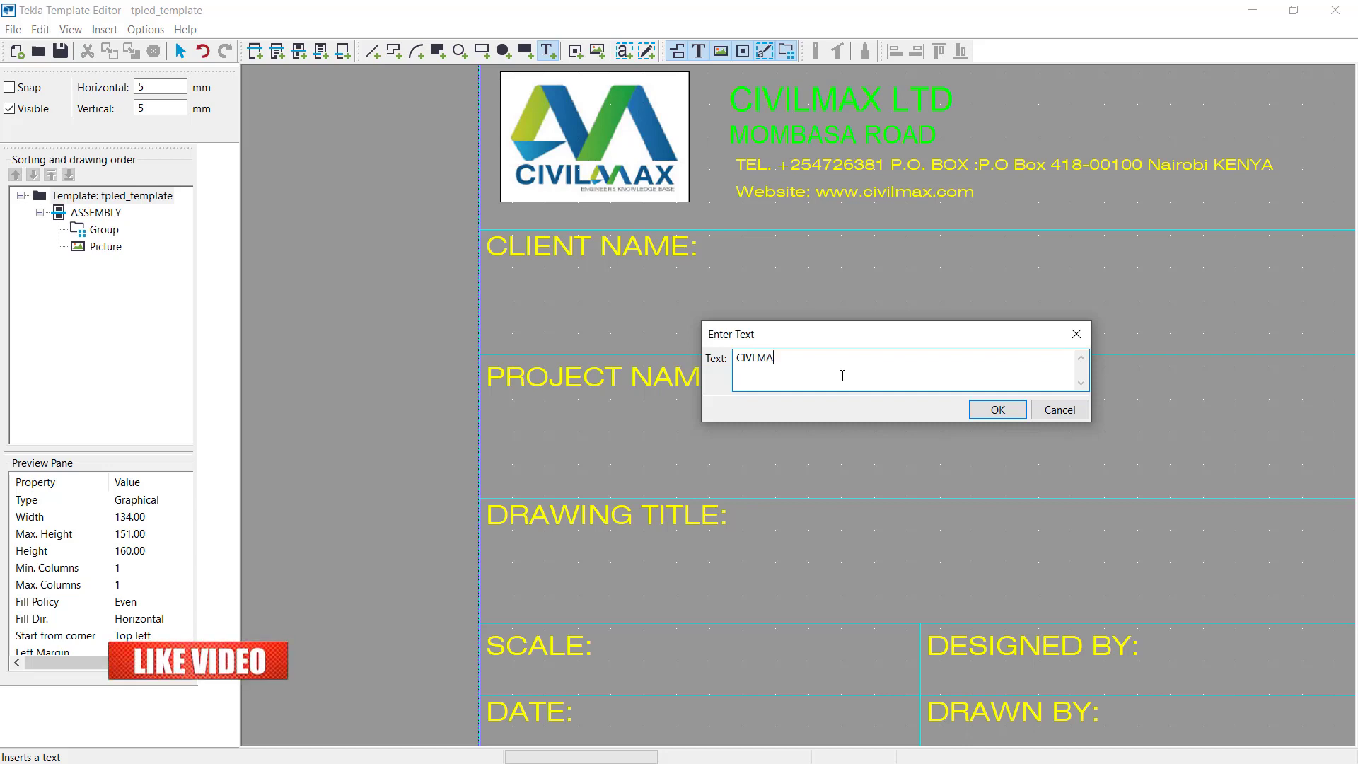
pyautogui.write('X L')
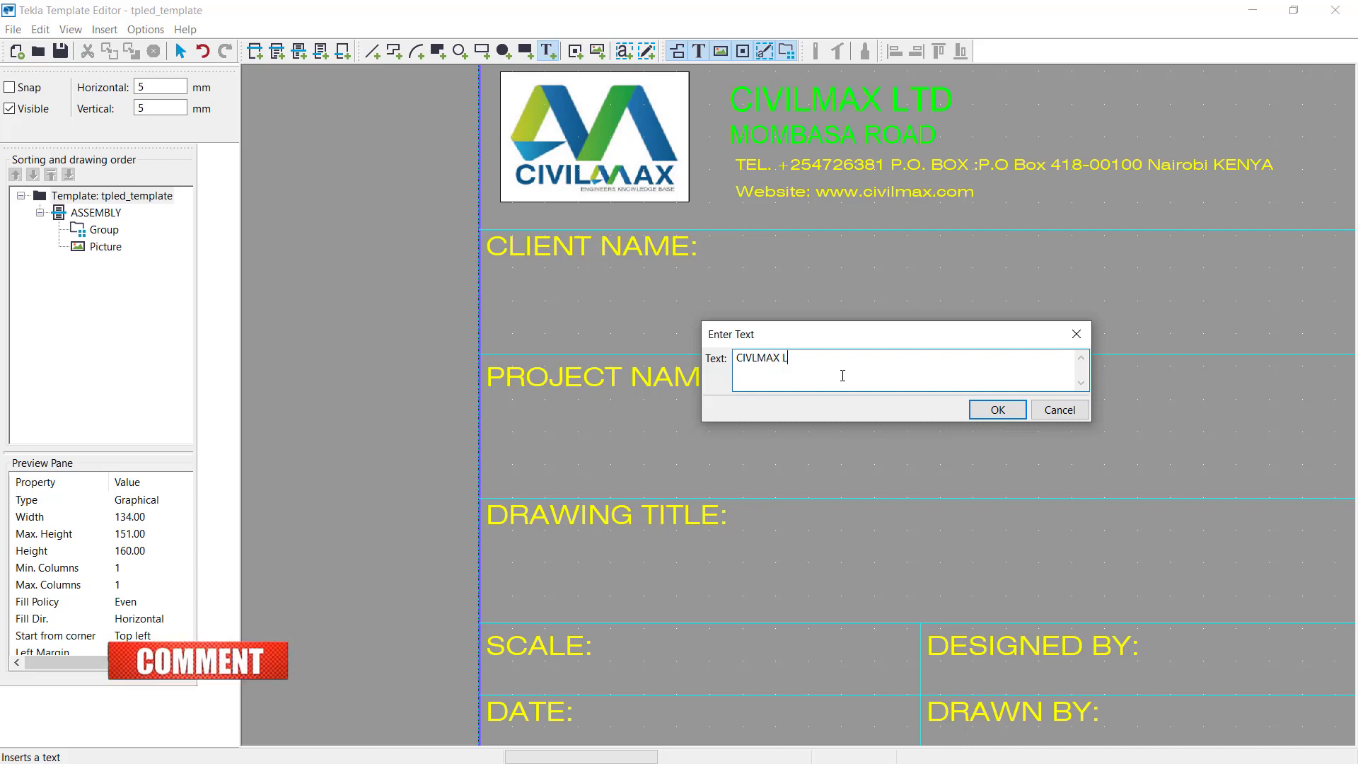
pyautogui.write('TD')
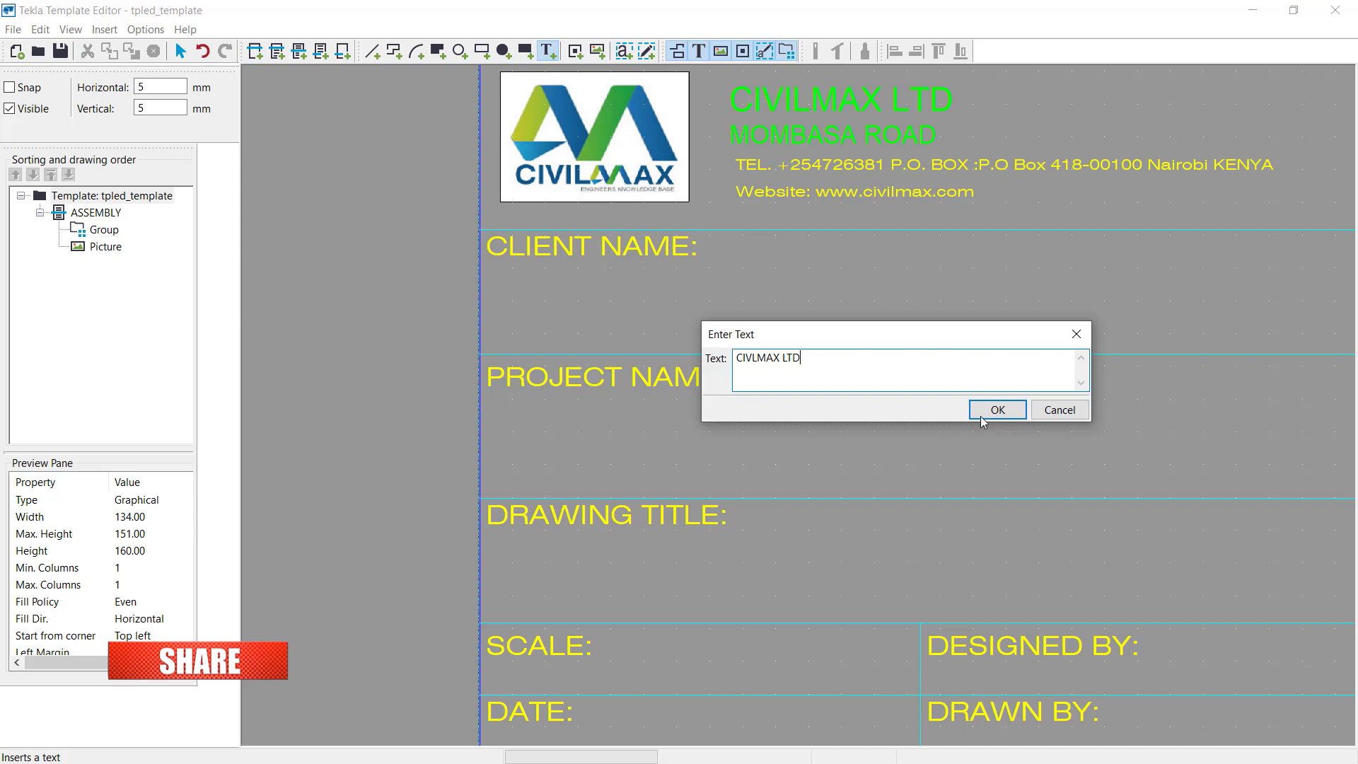
pyautogui.click(996, 411)
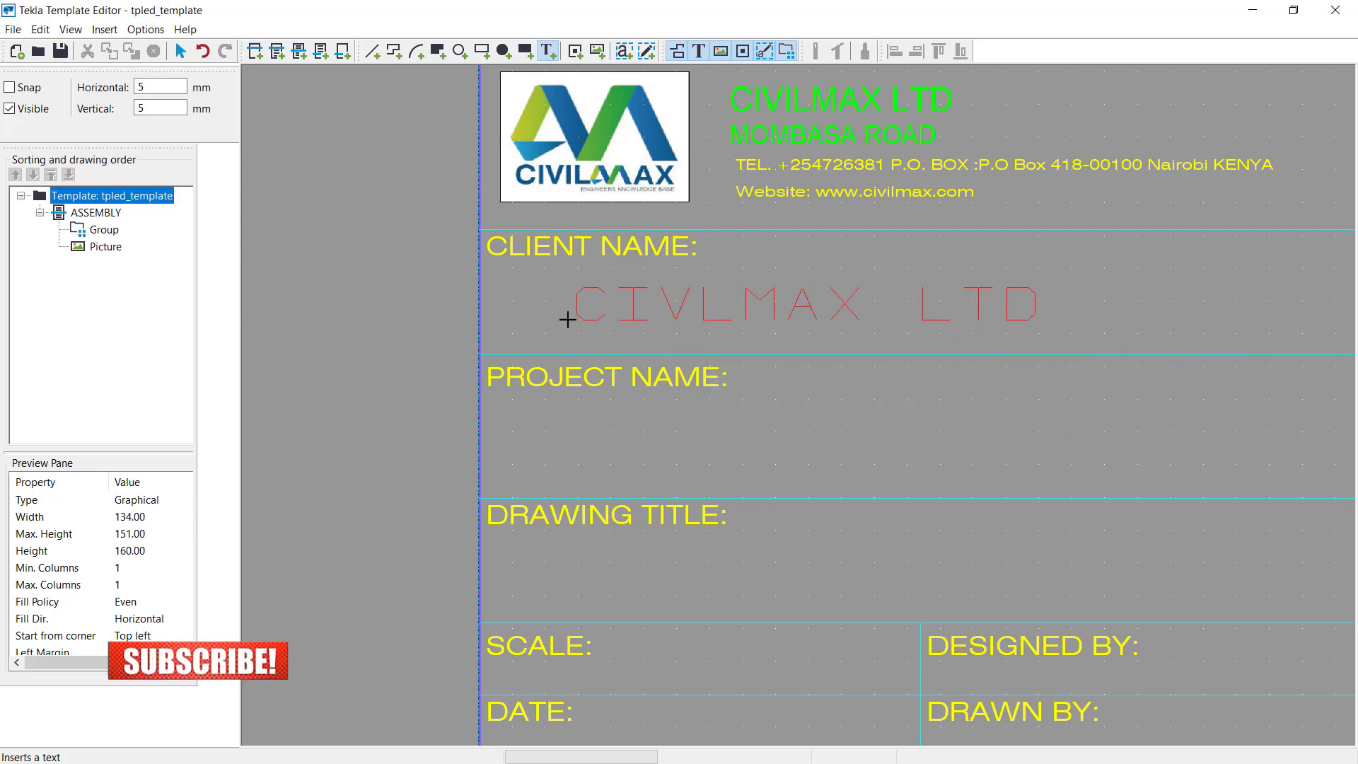
# Place the new text beneath the CLIENT NAME label inside its cell, and end text insertion
pyautogui.scroll(-1, 566, 322)
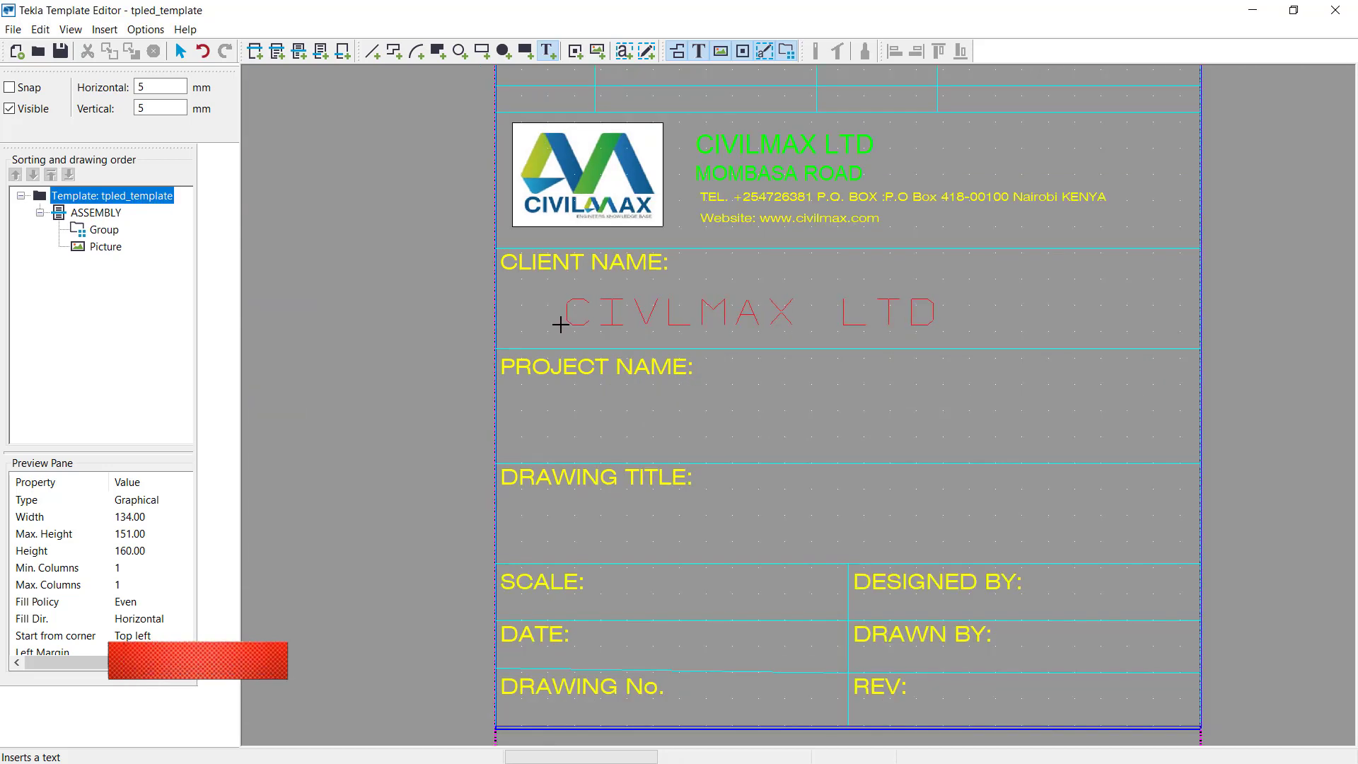
pyautogui.scroll(-1, 704, 347)
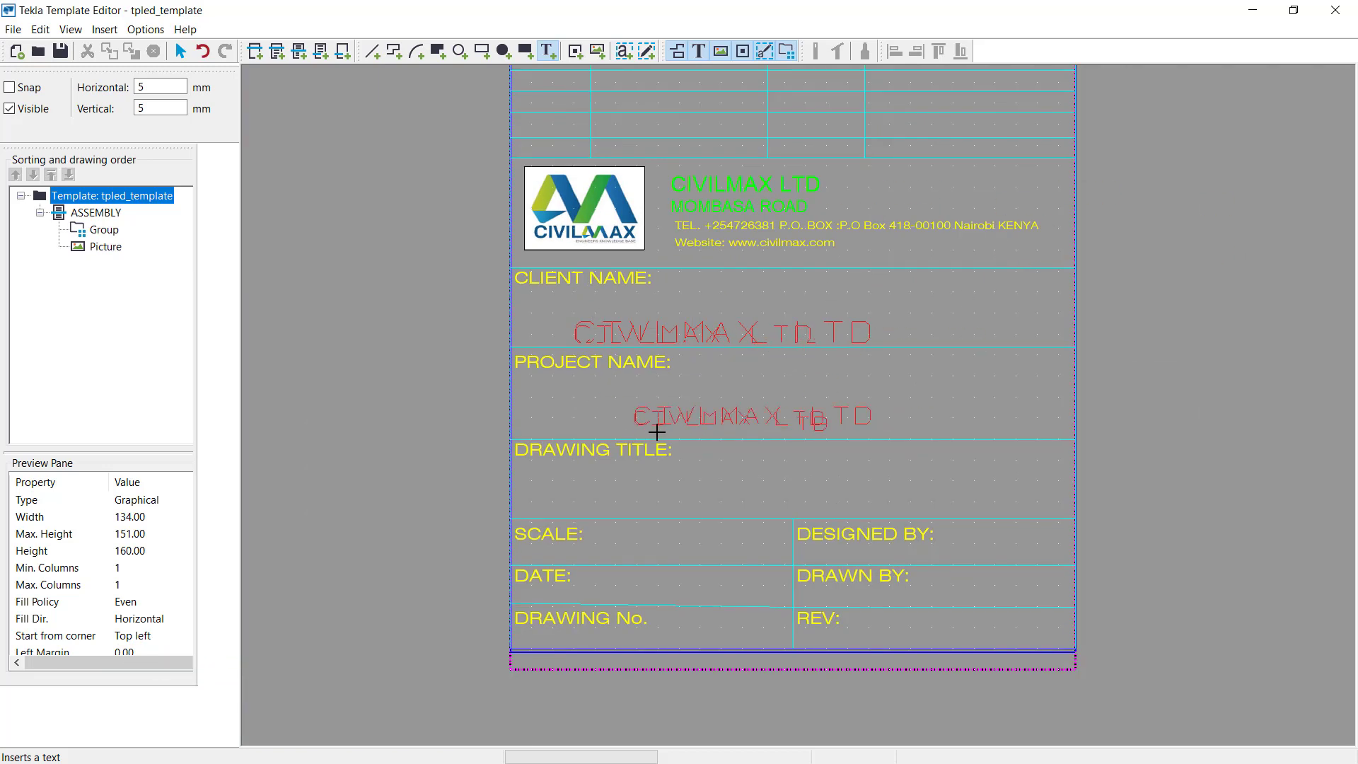
pyautogui.scroll(-2, 605, 397)
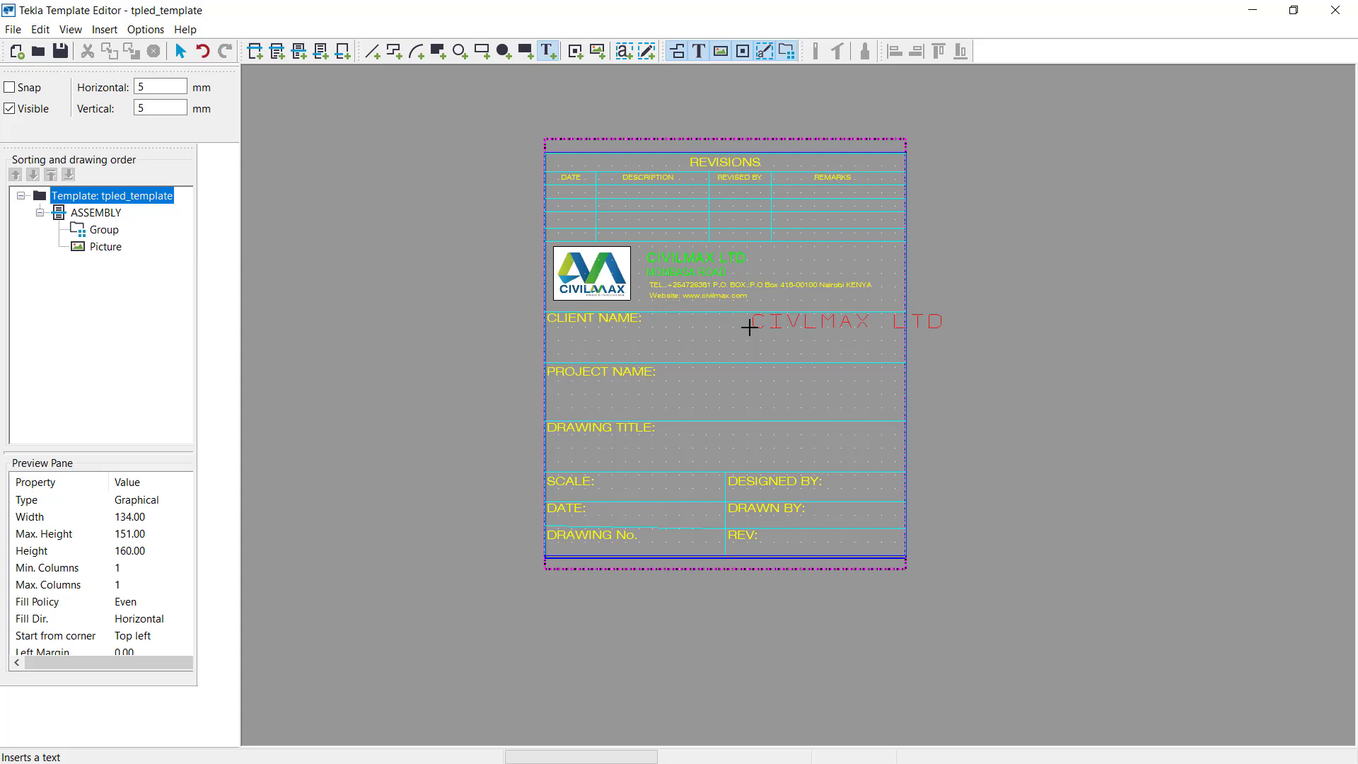
pyautogui.scroll(3, 612, 340)
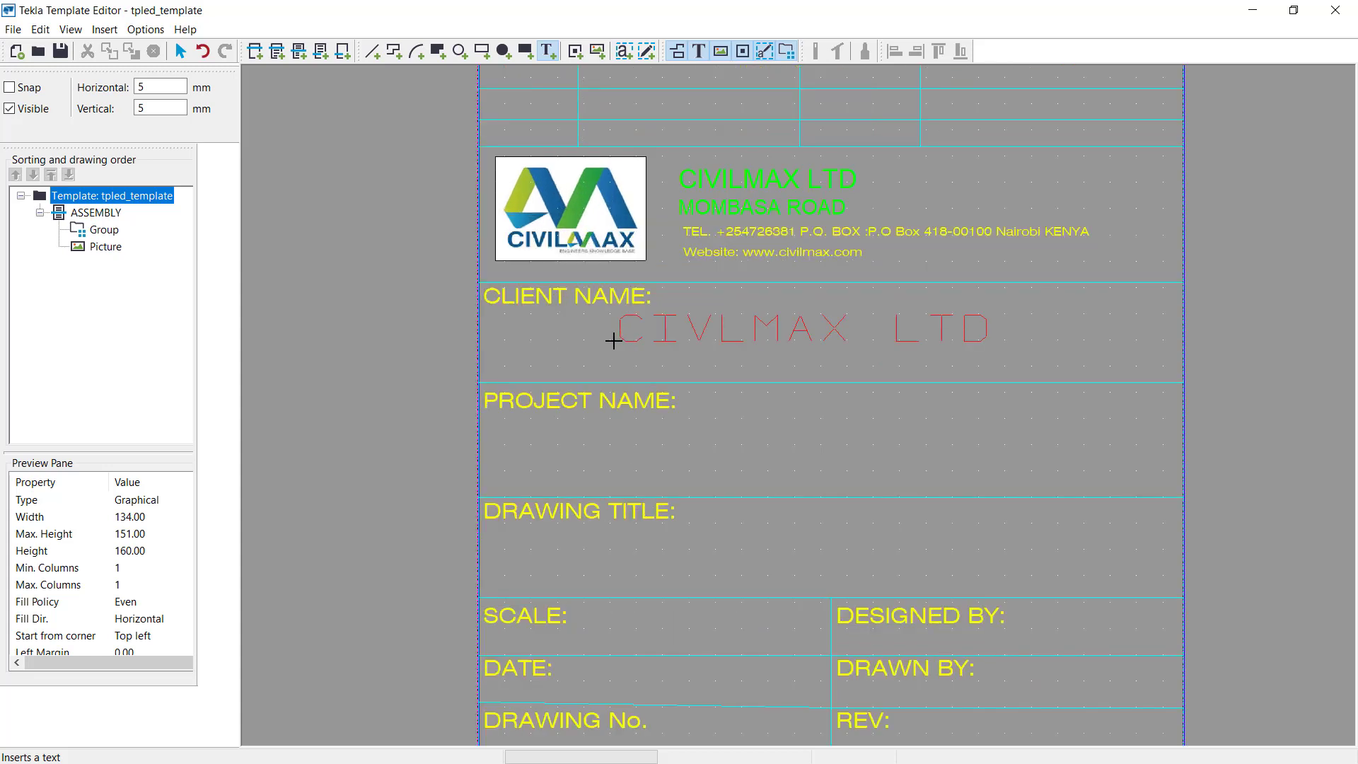
pyautogui.click(581, 350)
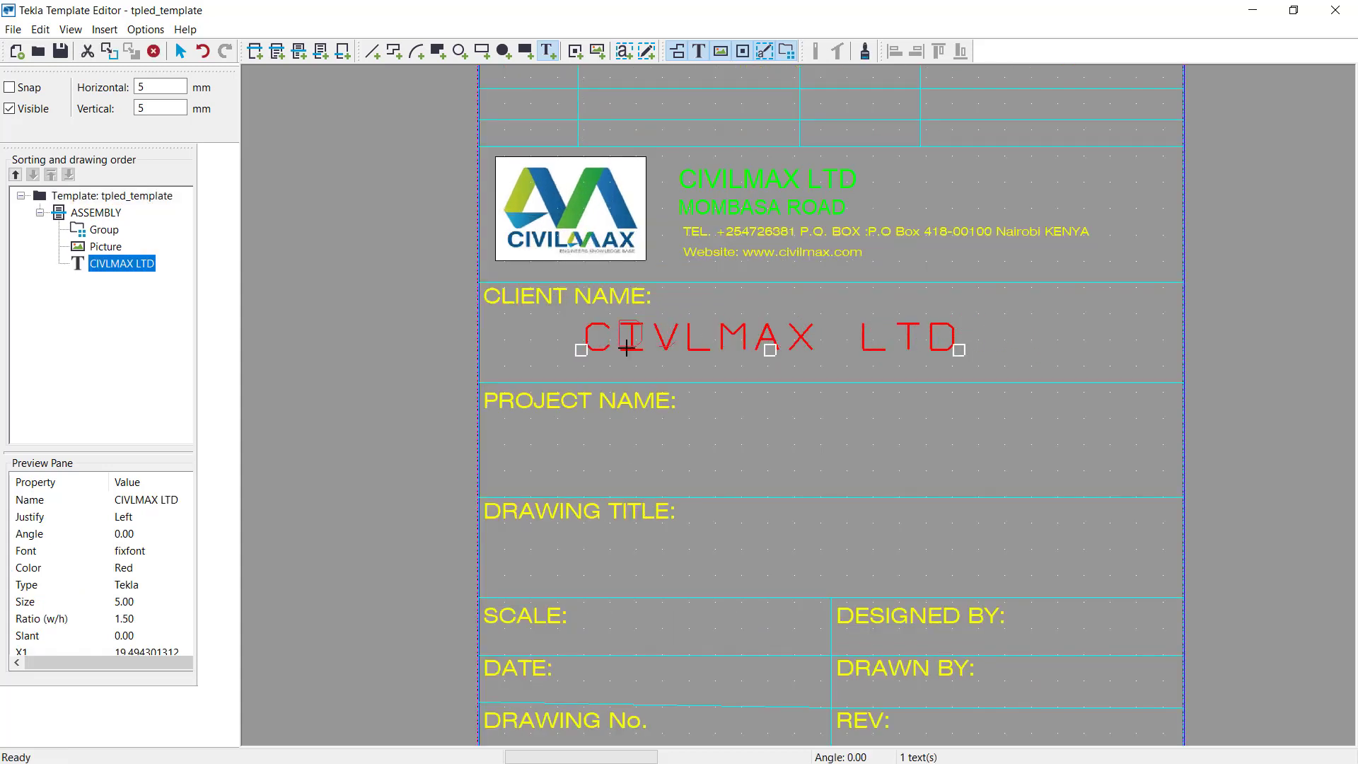
pyautogui.scroll(3, 627, 346)
pyautogui.rightClick(509, 347)
pyautogui.click(550, 354)
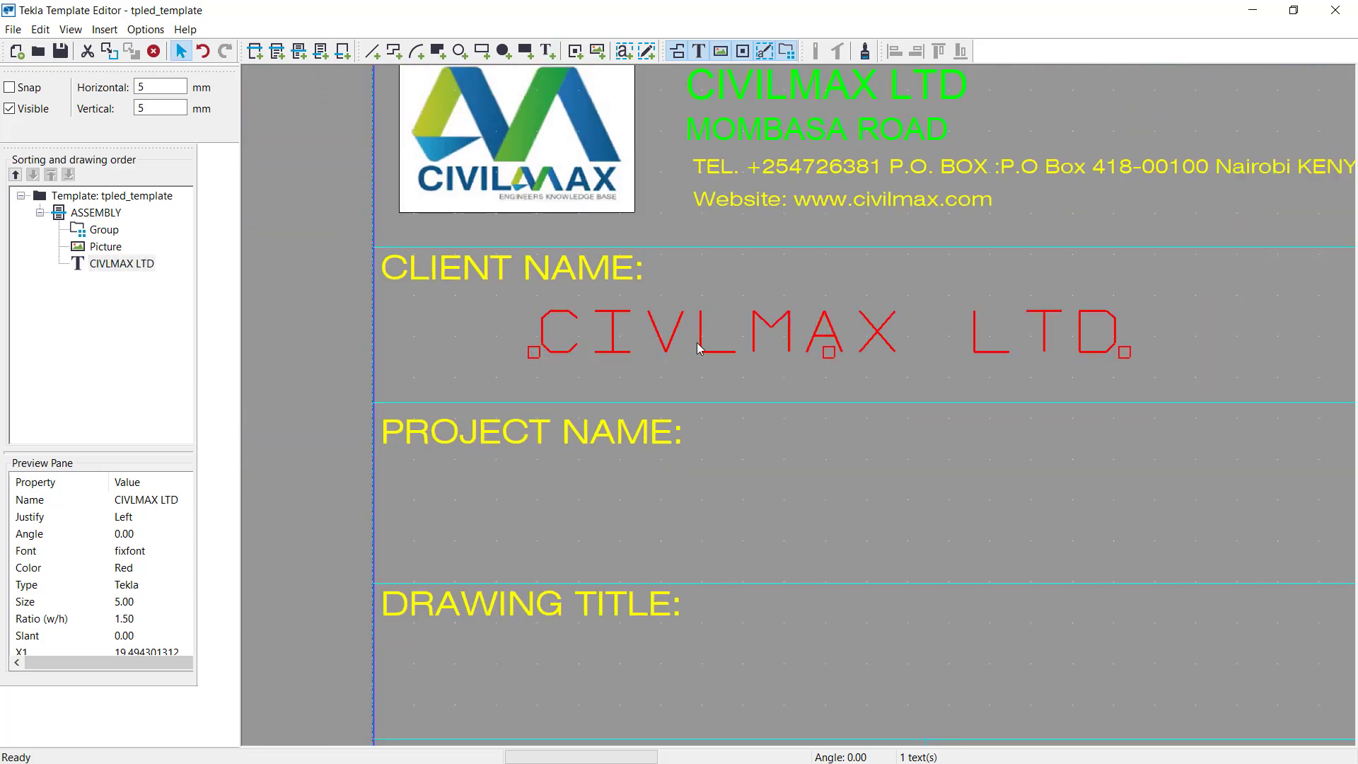
# Open the properties of the CIVLMAX LTD text and set its font to AR
pyautogui.scroll(1, 698, 348)
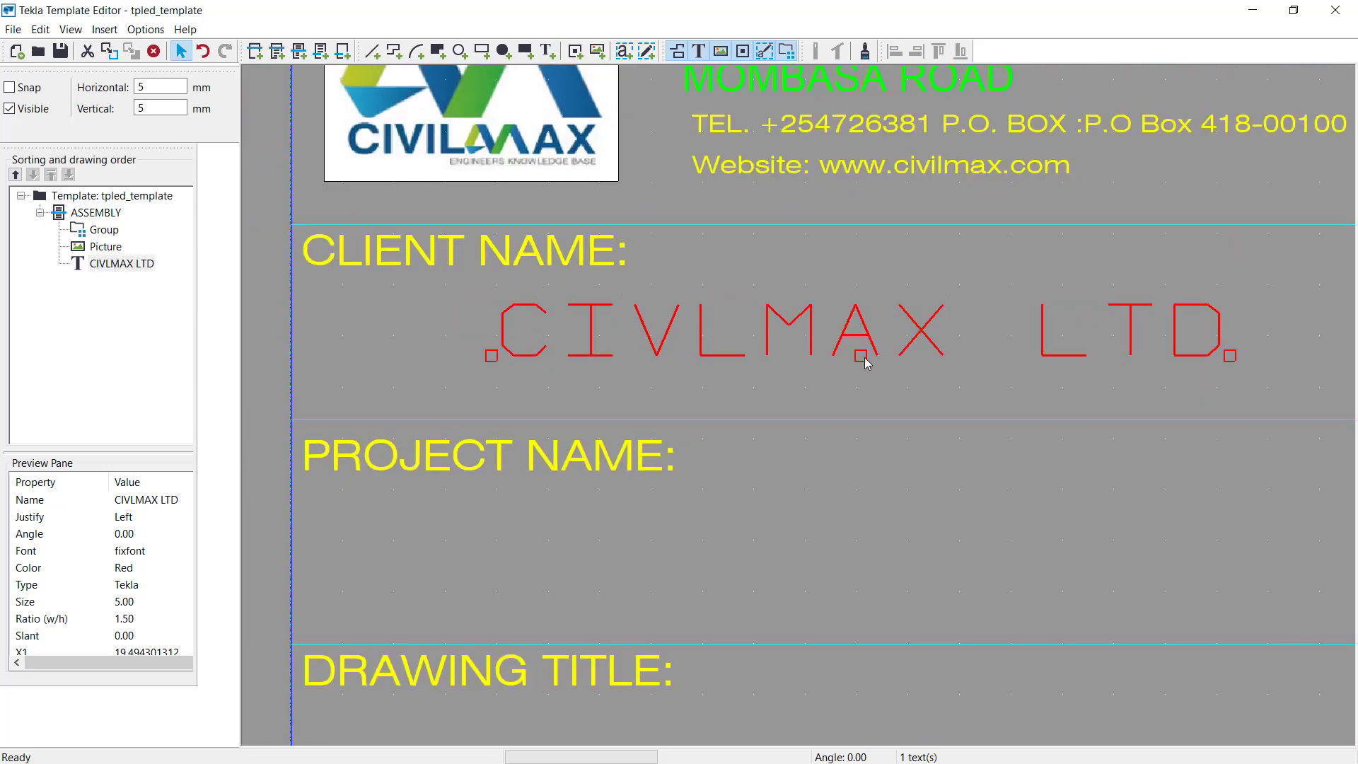
pyautogui.scroll(-1, 738, 340)
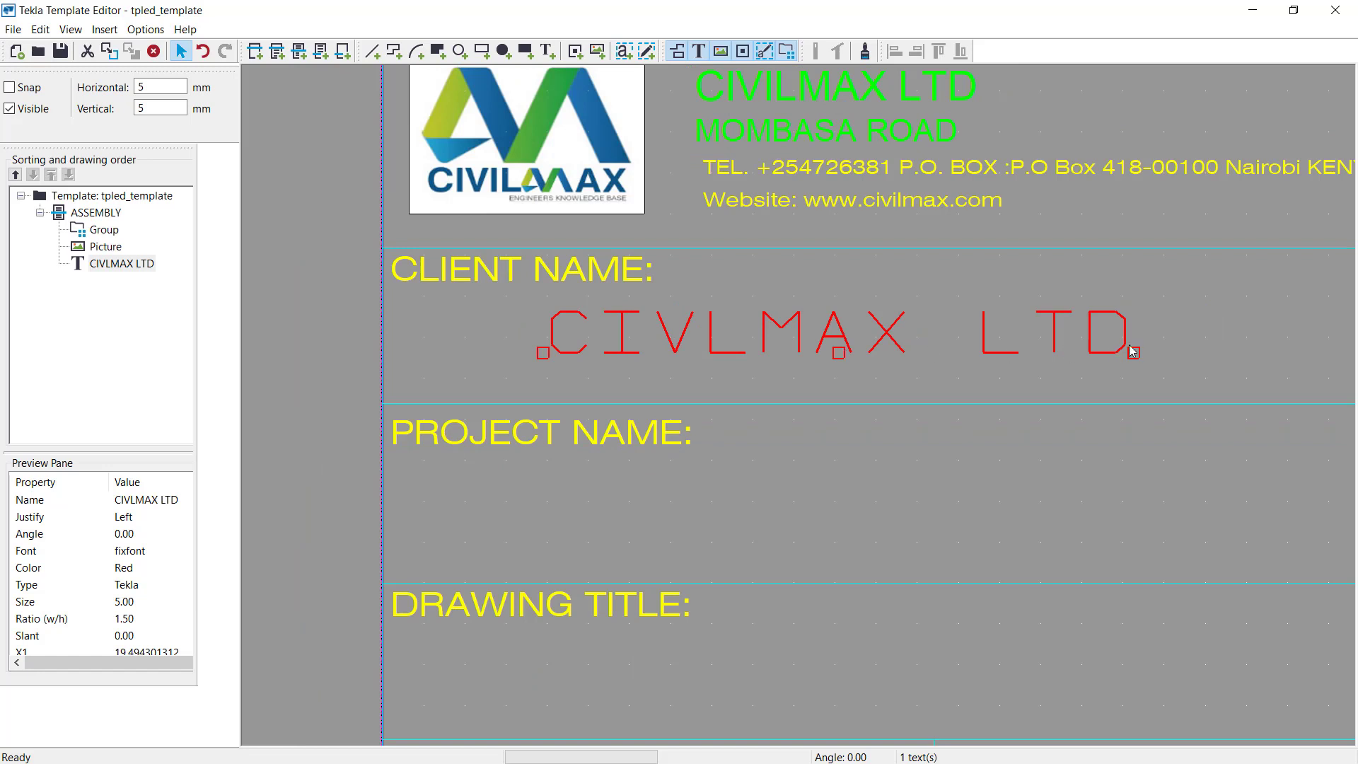
pyautogui.scroll(1, 667, 351)
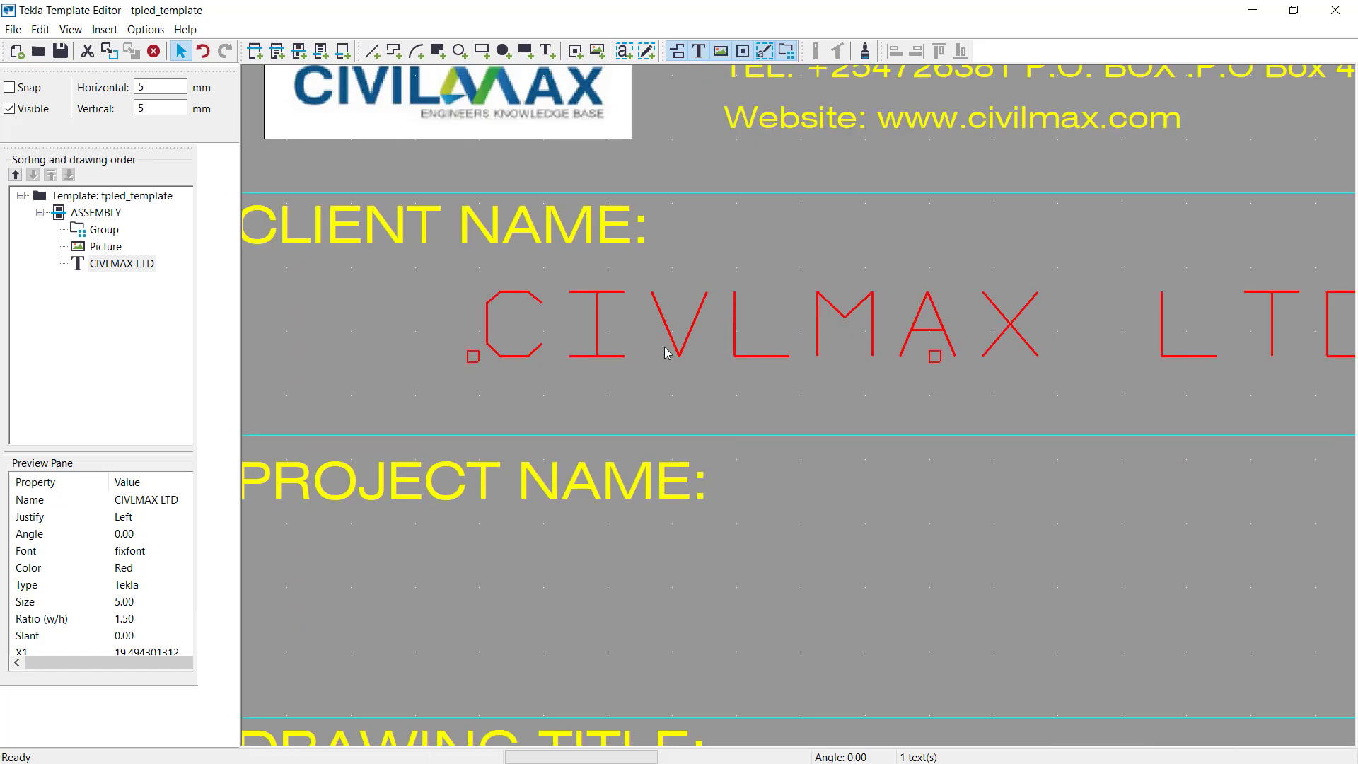
pyautogui.doubleClick(674, 345)
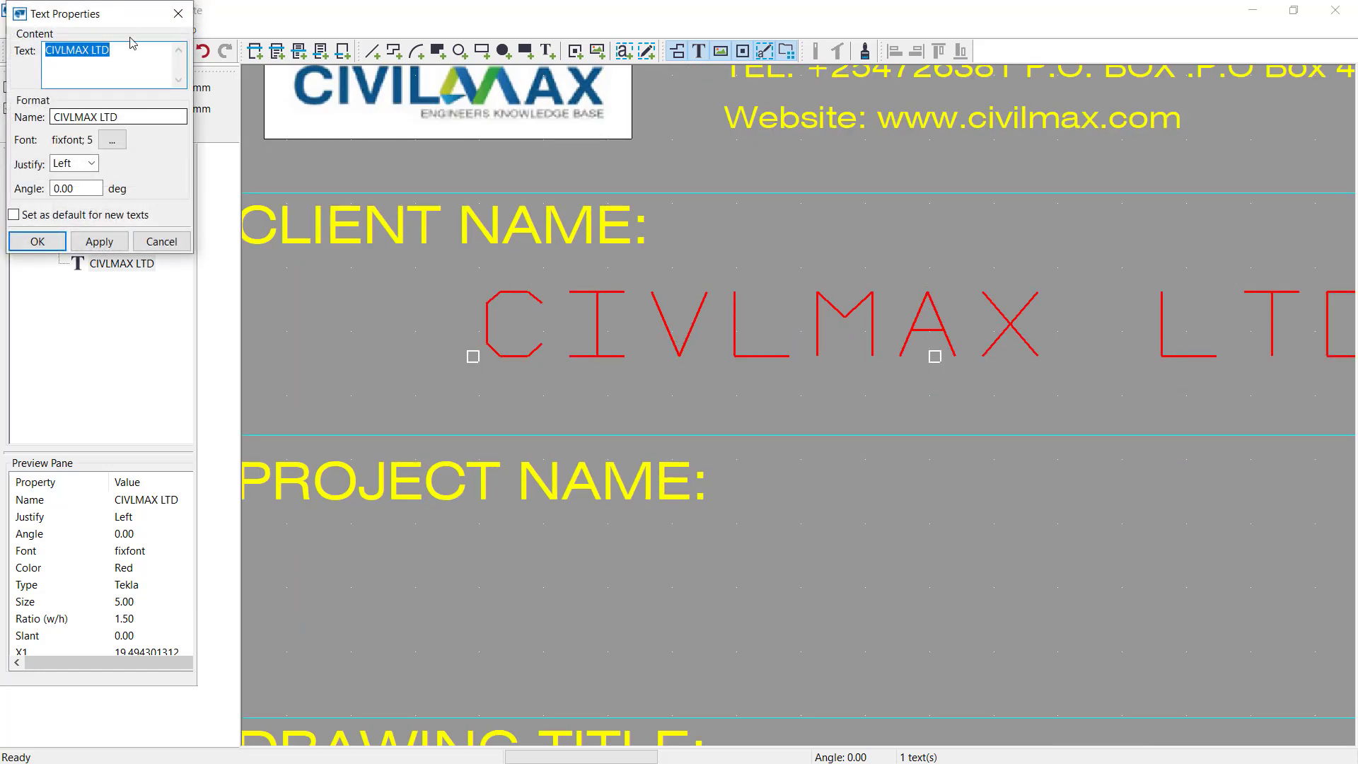
pyautogui.click(121, 143)
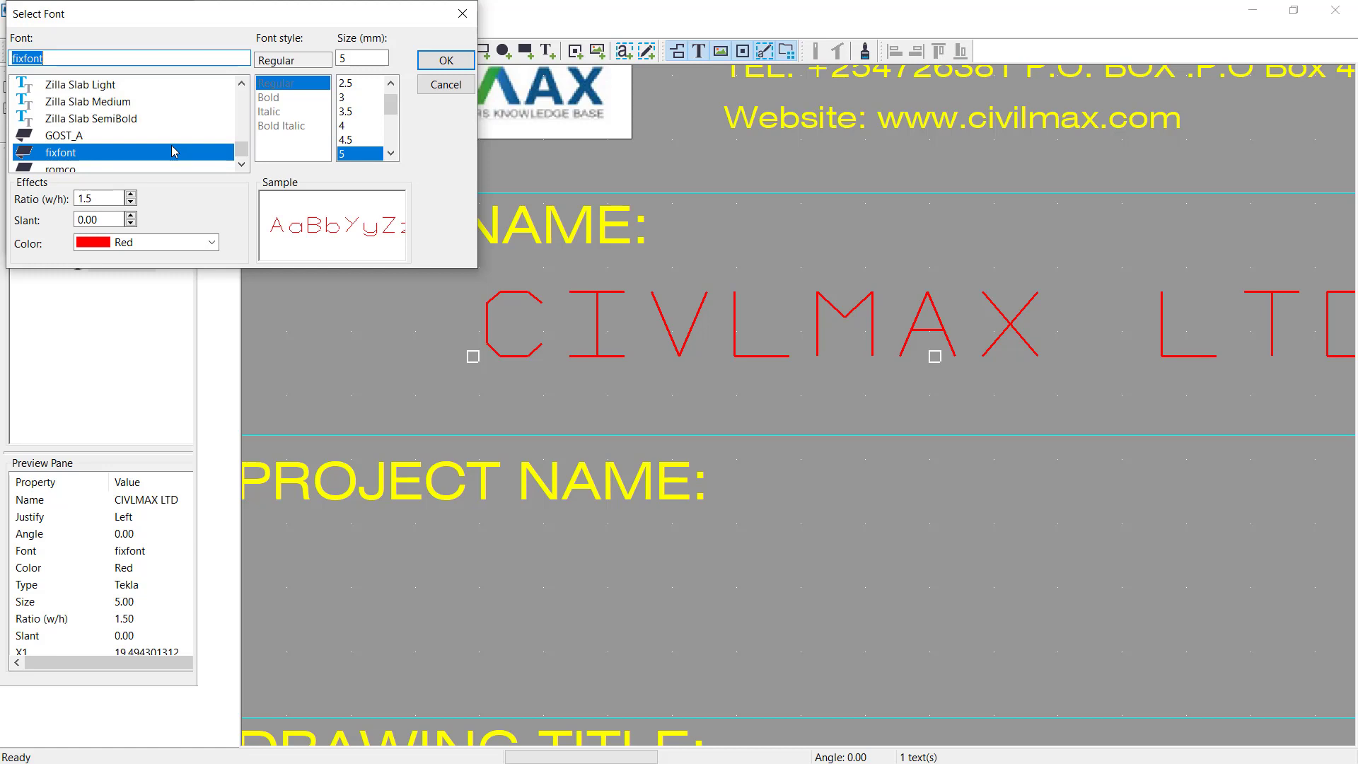
pyautogui.write('S')
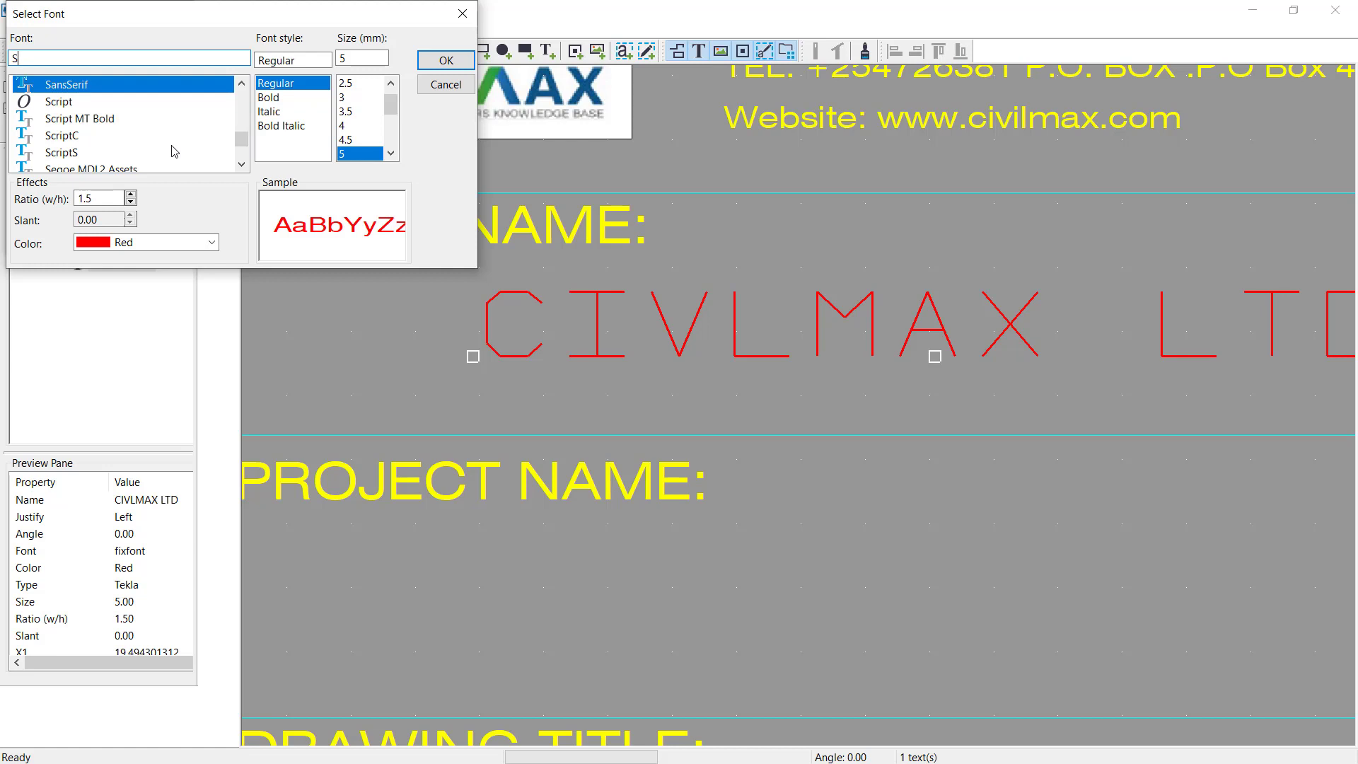
pyautogui.write('A')
pyautogui.press('BackSpace')
pyautogui.write('A')
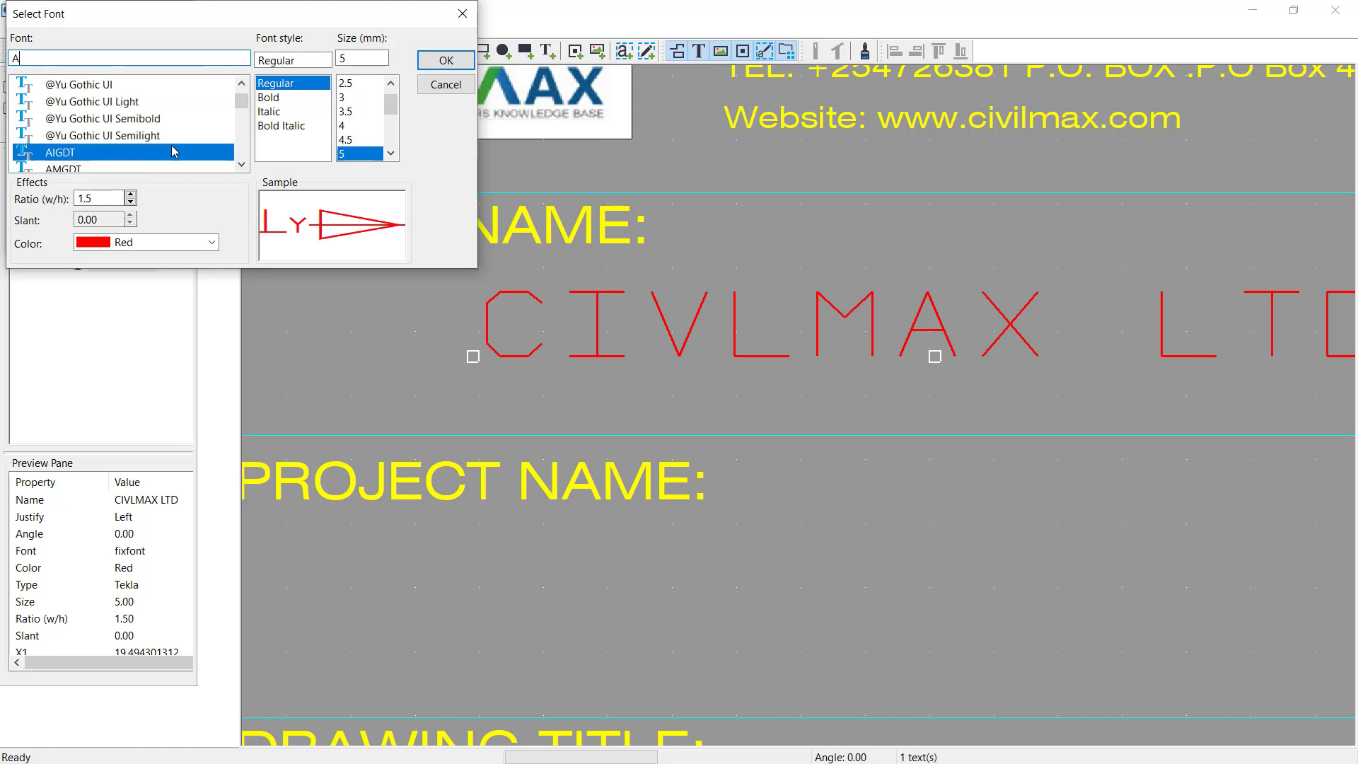
pyautogui.write('R')
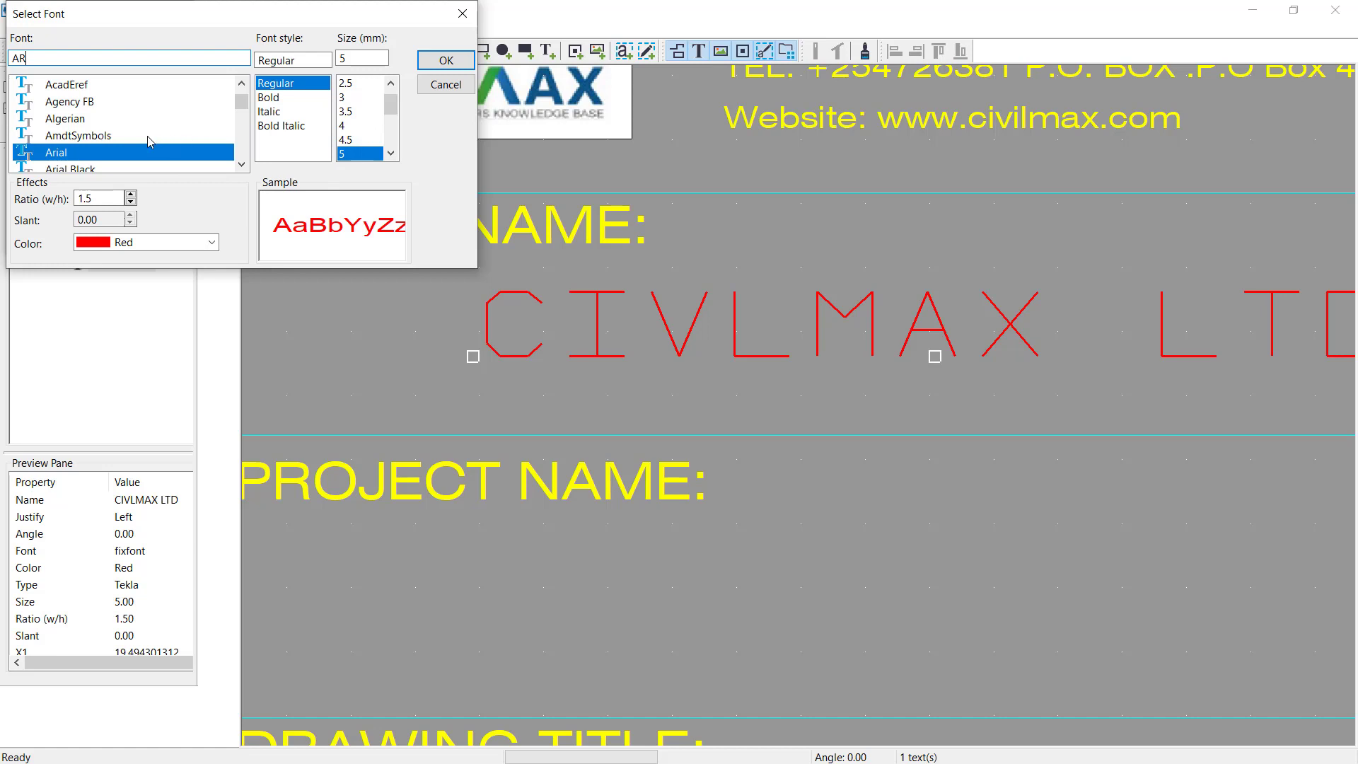
# Set the client name text's size to 3.5 mm and its color to Black, and apply the changes
pyautogui.click(347, 112)
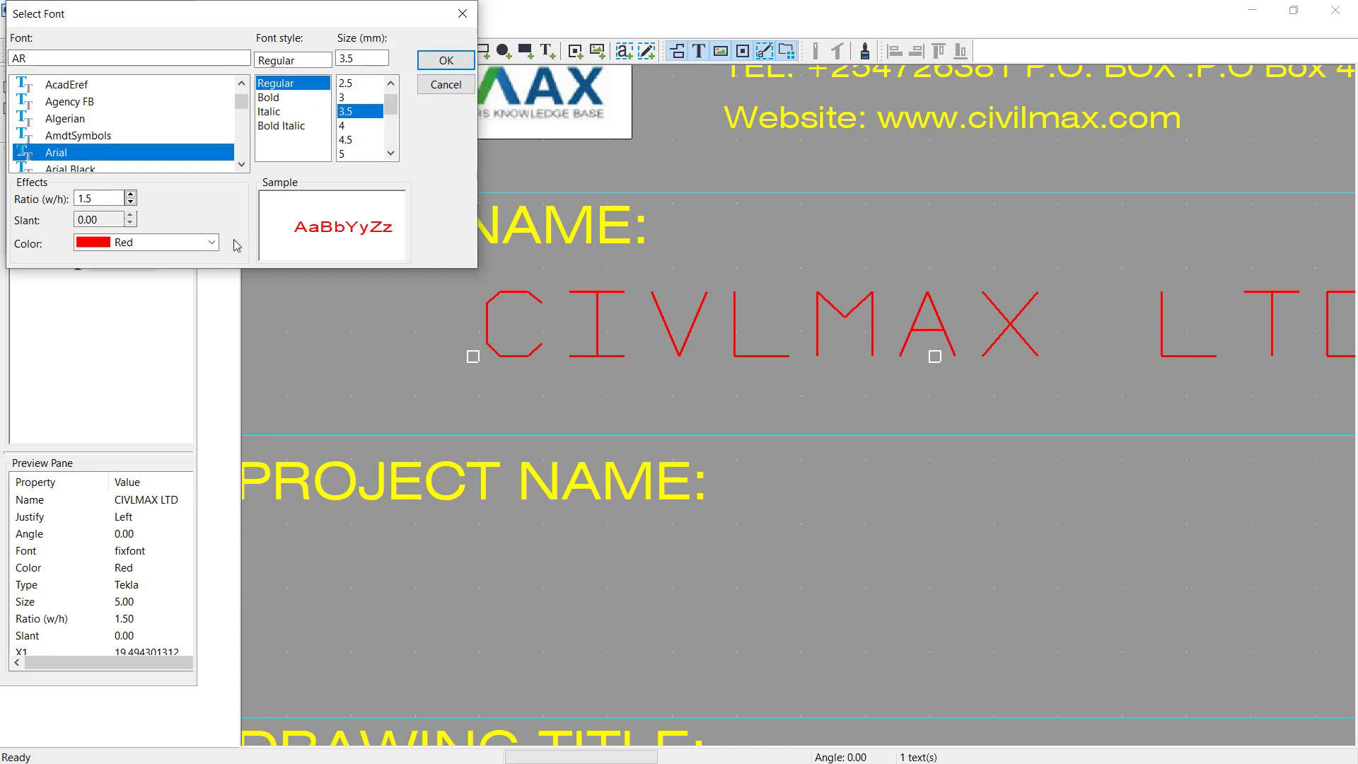
pyautogui.click(211, 243)
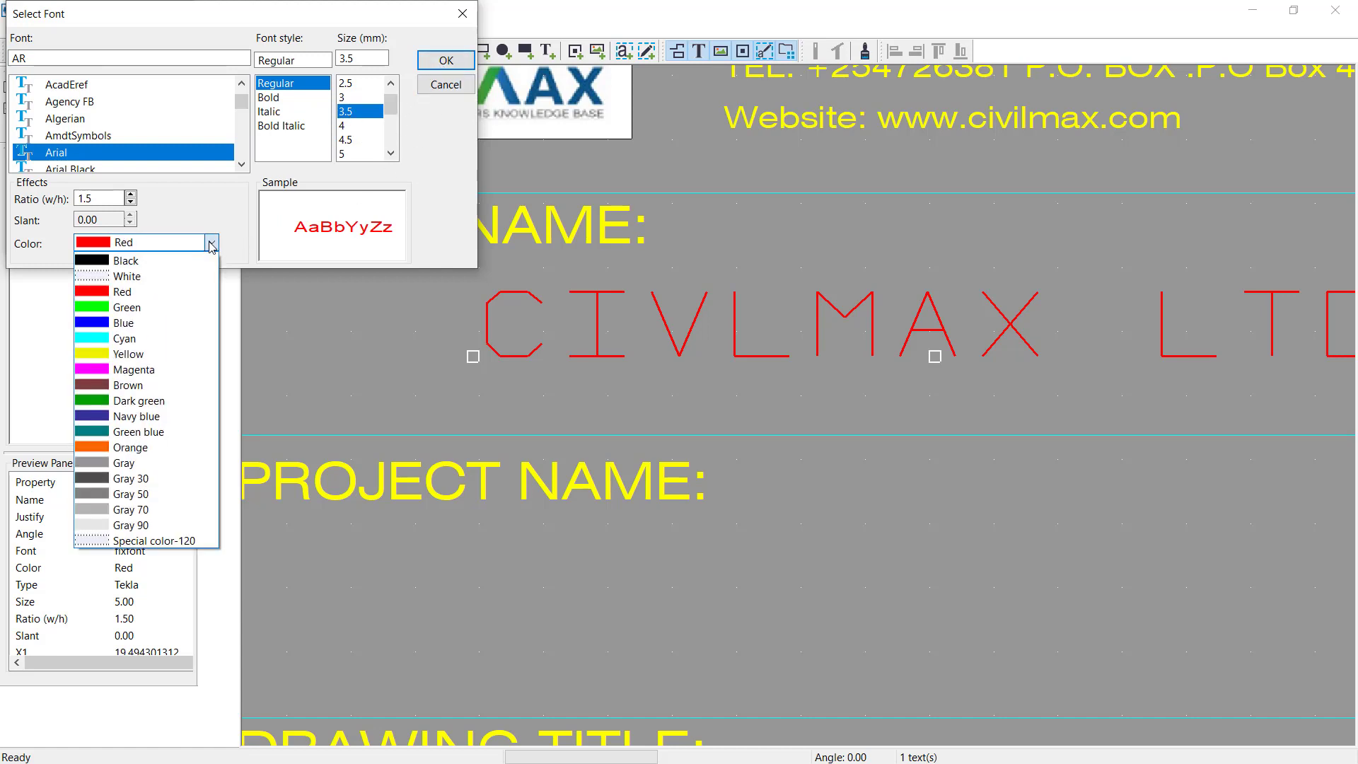
pyautogui.click(141, 261)
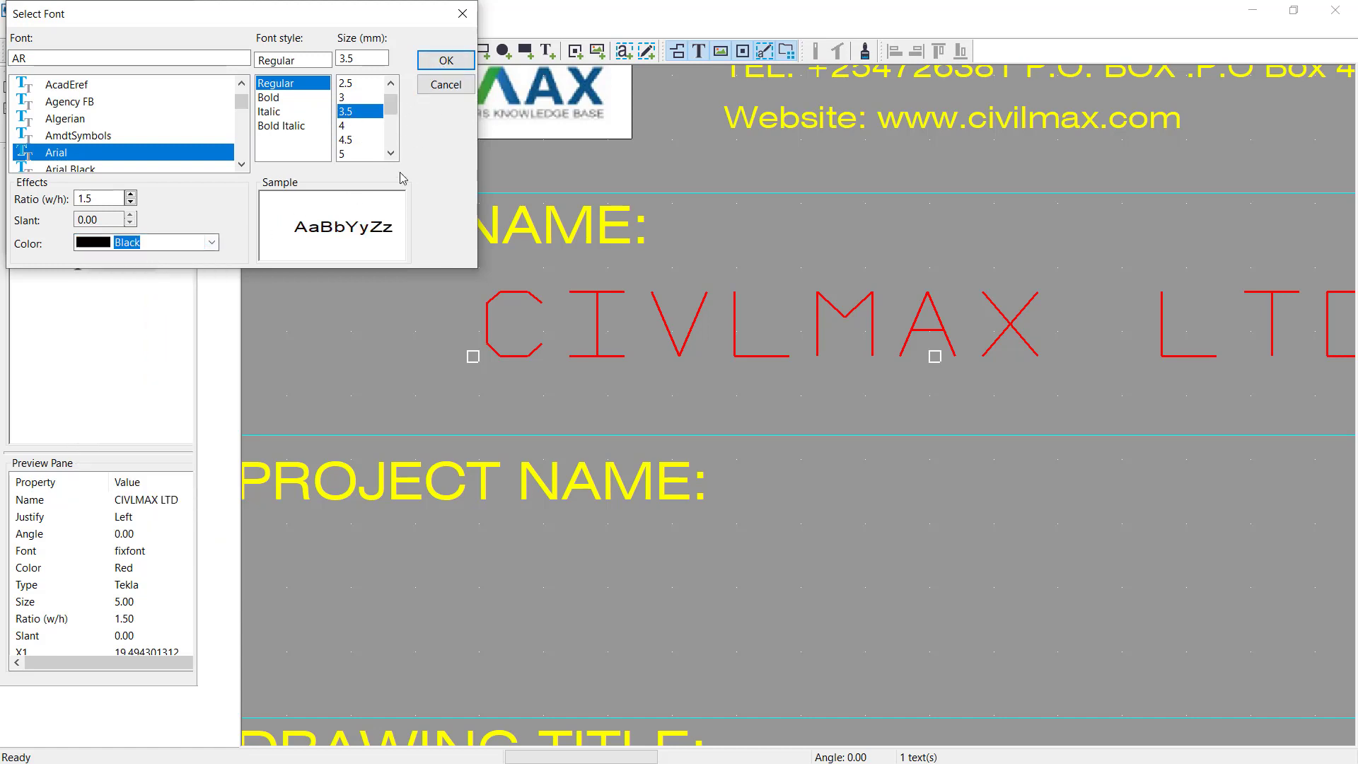
pyautogui.click(444, 61)
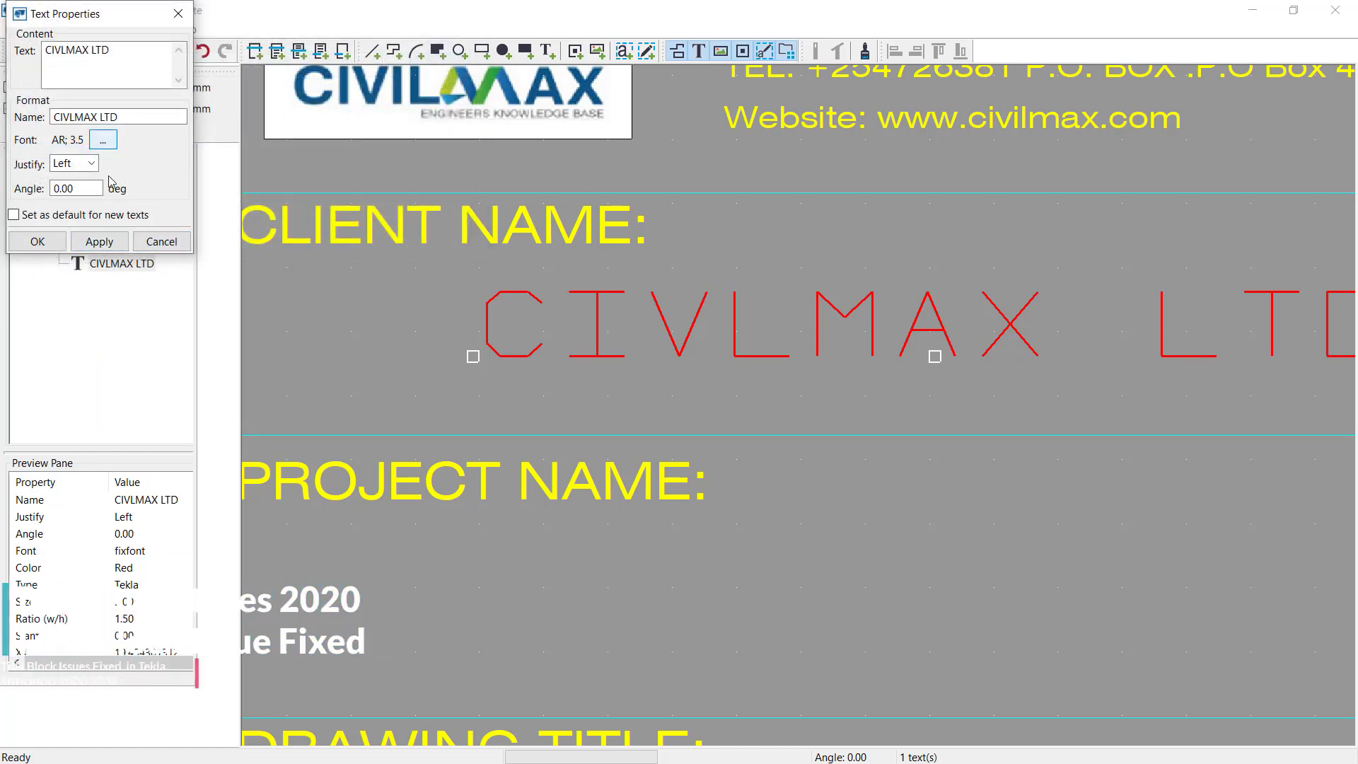
pyautogui.click(99, 241)
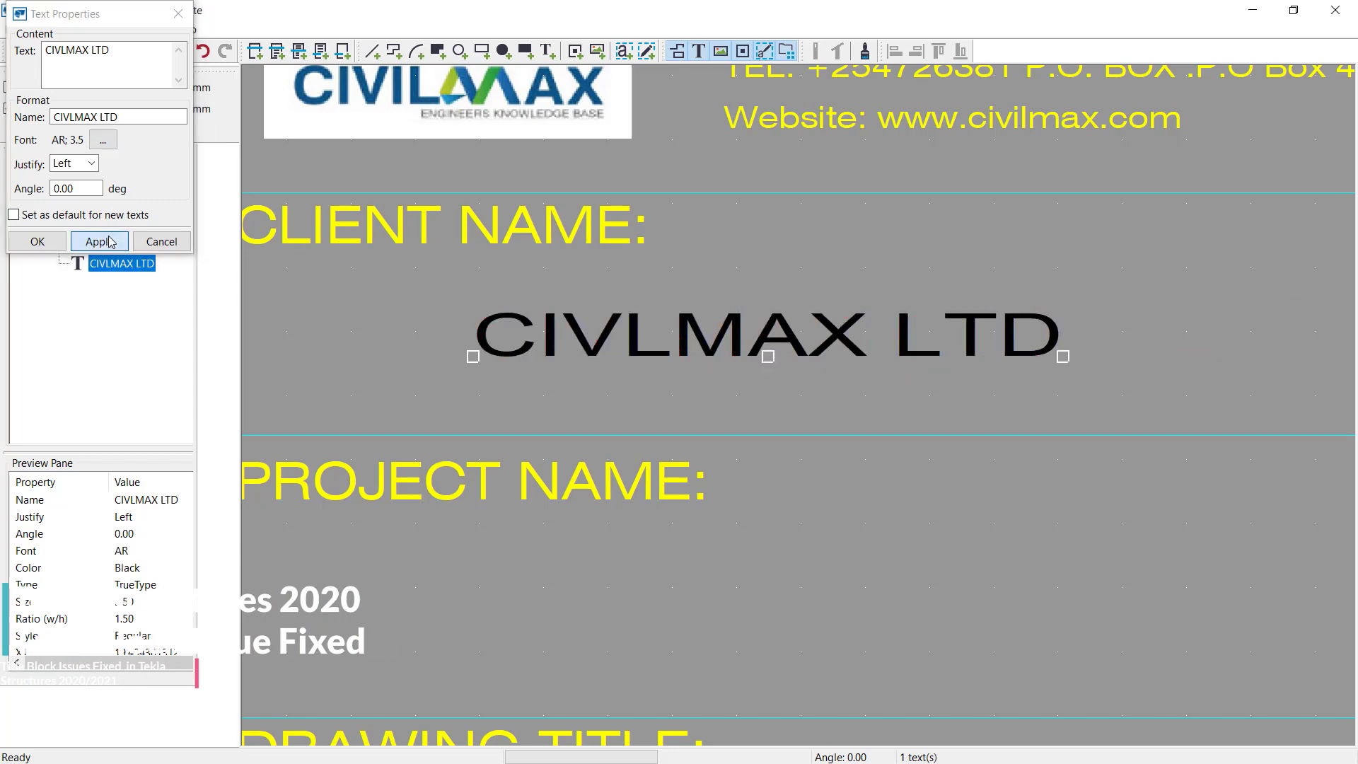
pyautogui.click(37, 241)
pyautogui.scroll(-3, 913, 343)
pyautogui.scroll(-2, 722, 342)
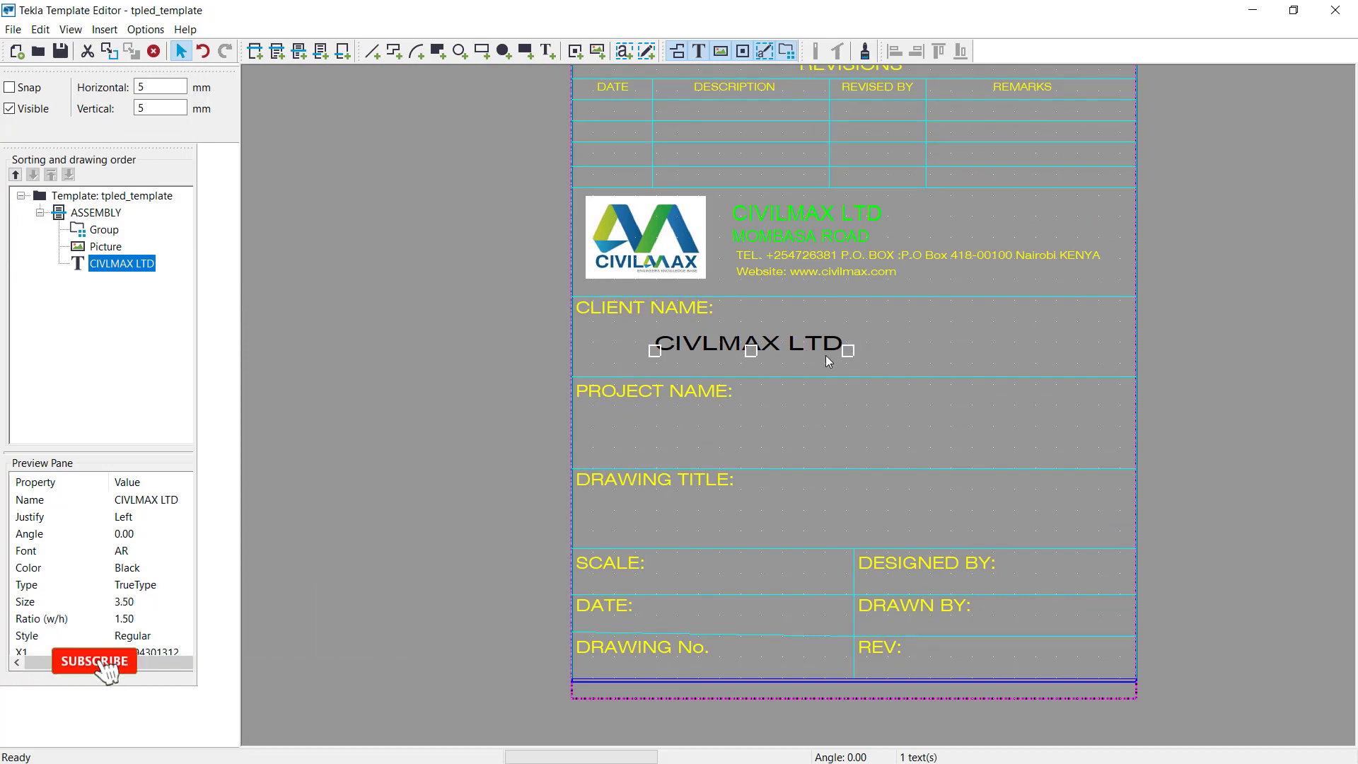
pyautogui.scroll(2, 827, 356)
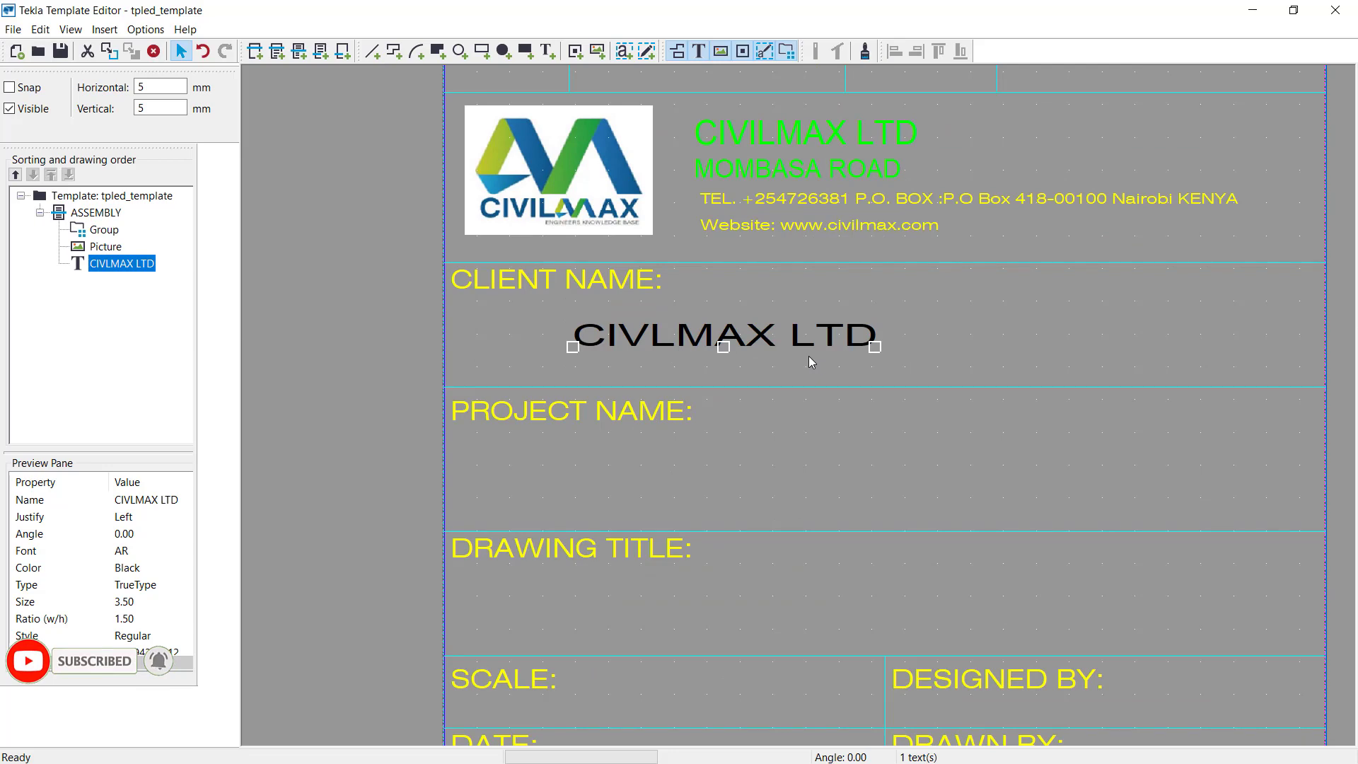
pyautogui.scroll(-2, 808, 355)
pyautogui.scroll(4, 803, 355)
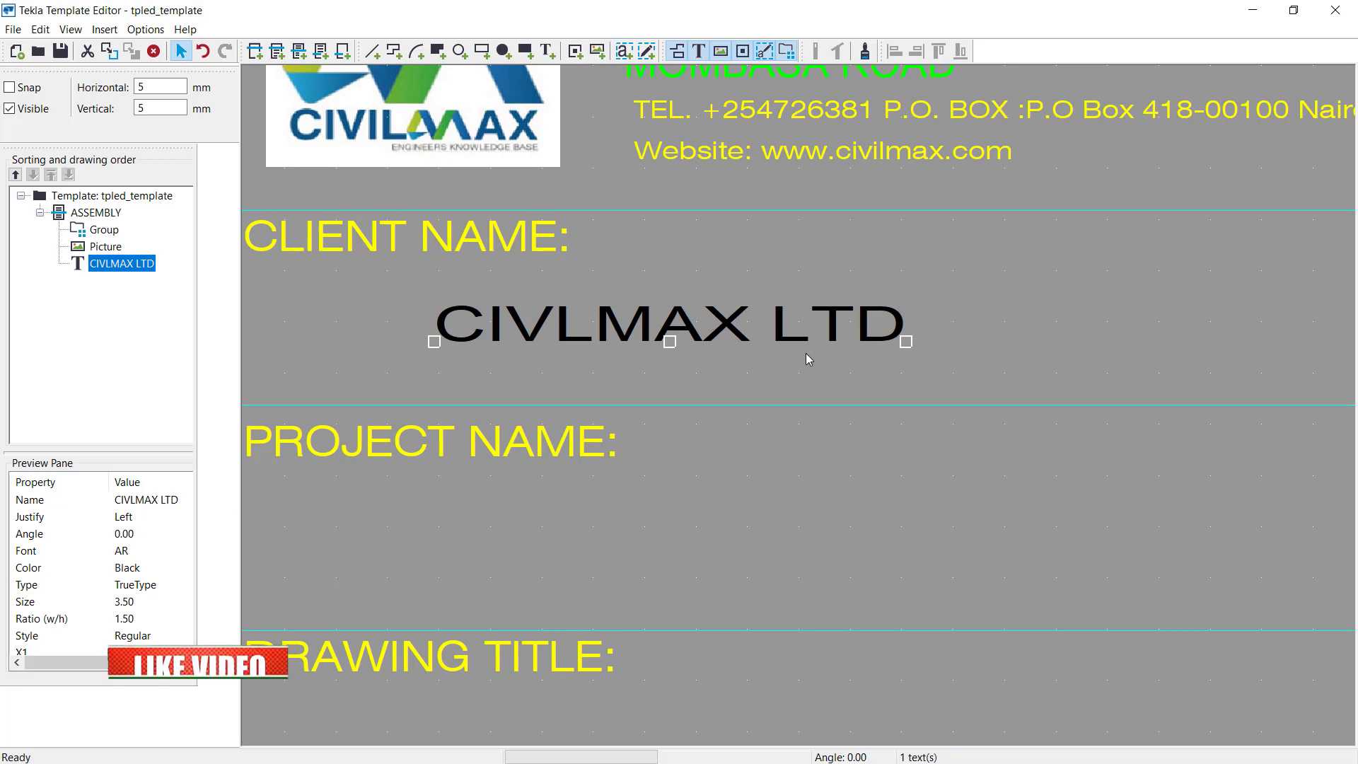
pyautogui.scroll(-3, 807, 356)
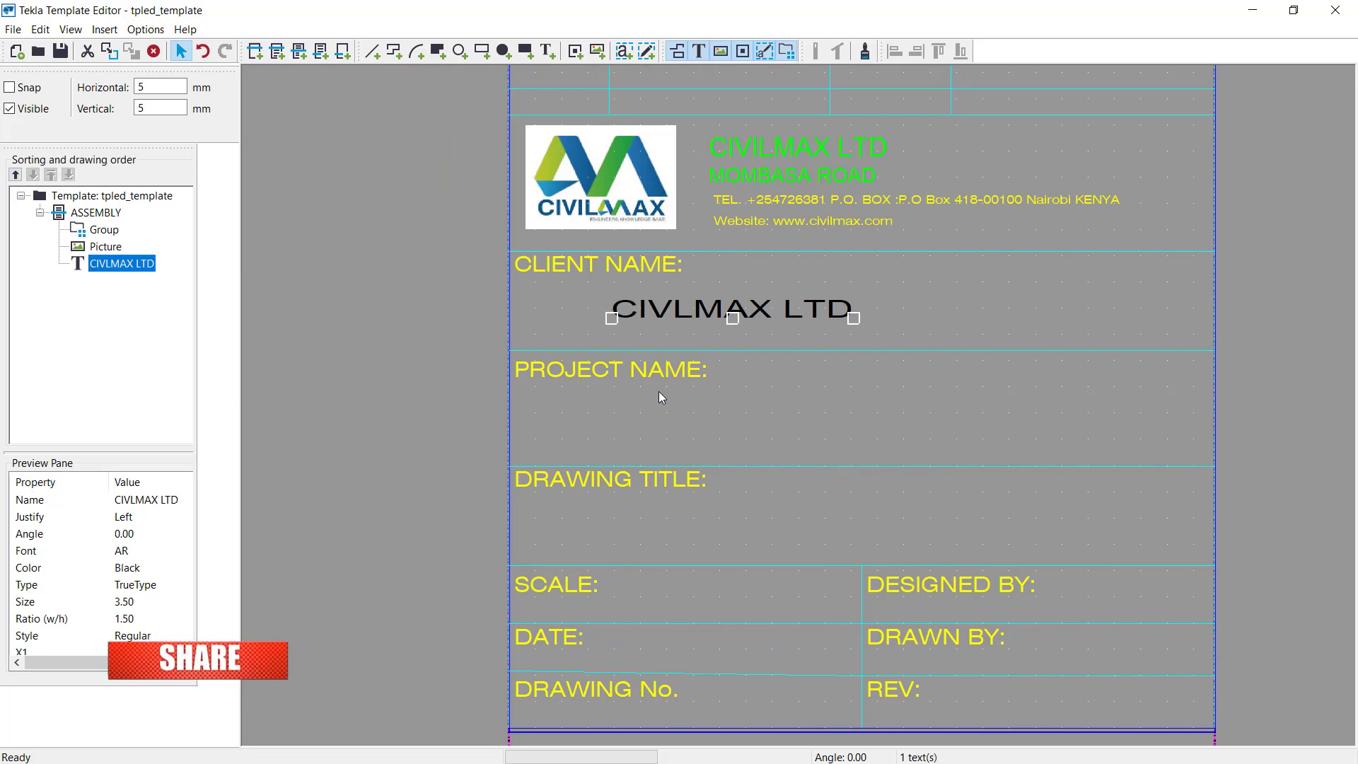
# Copy the CIVLMAX LTD client name text and paste the copy beneath the PROJECT NAME label inside its cell
pyautogui.scroll(2, 700, 399)
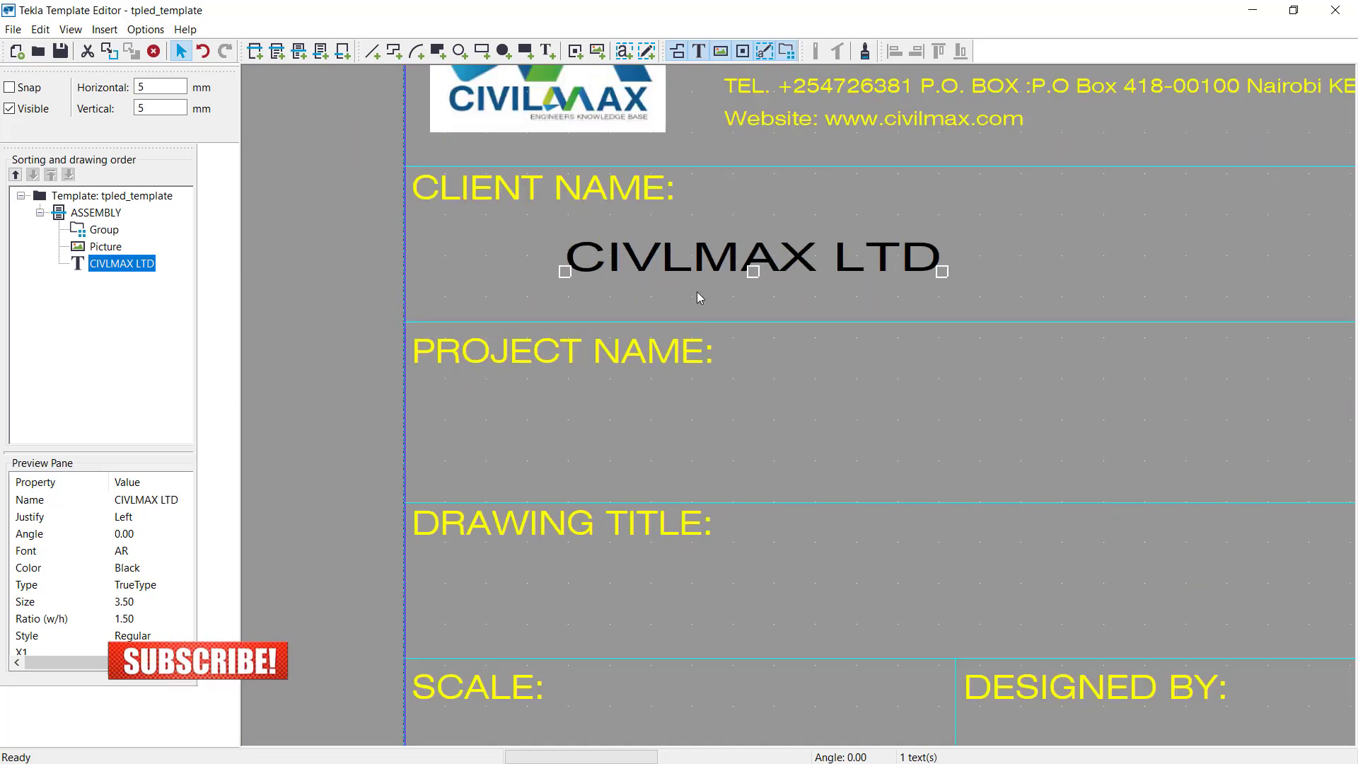
pyautogui.rightClick(677, 264)
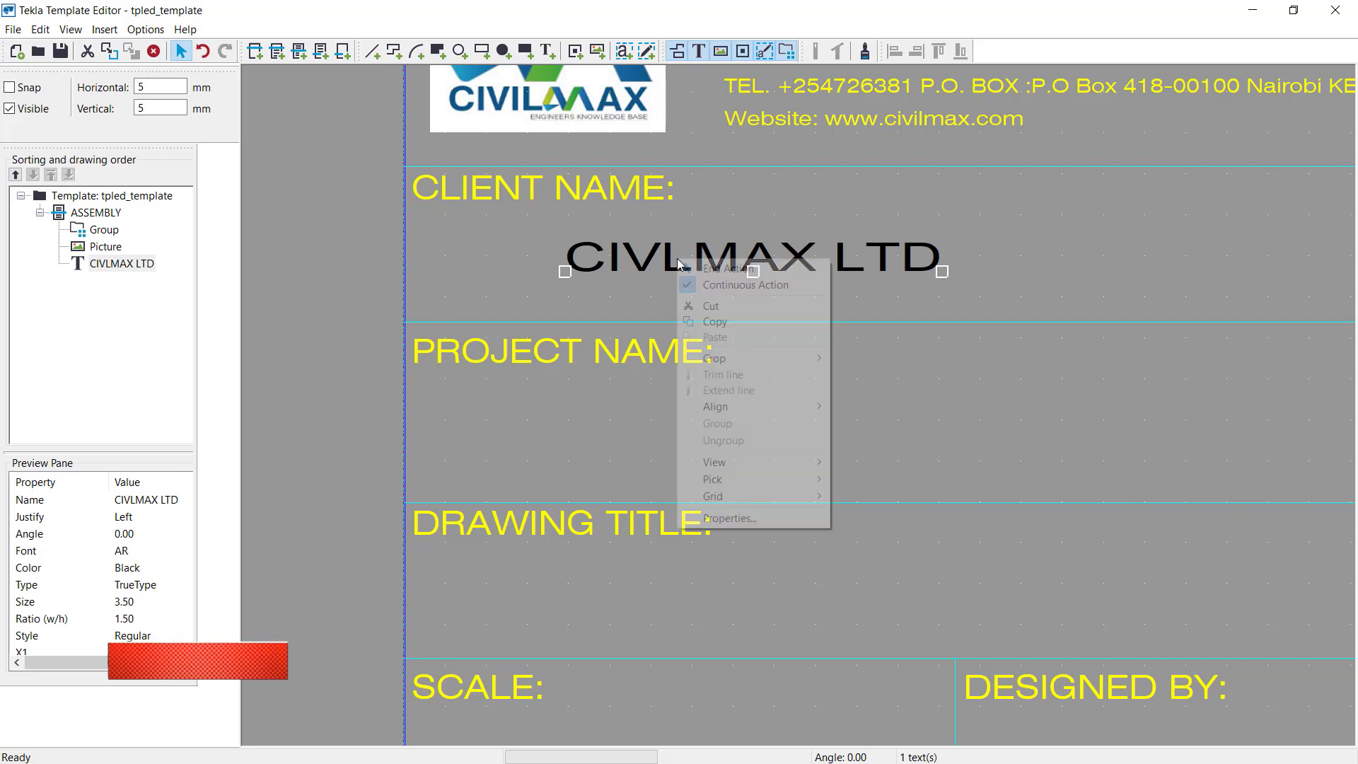
pyautogui.click(736, 321)
pyautogui.click(583, 423)
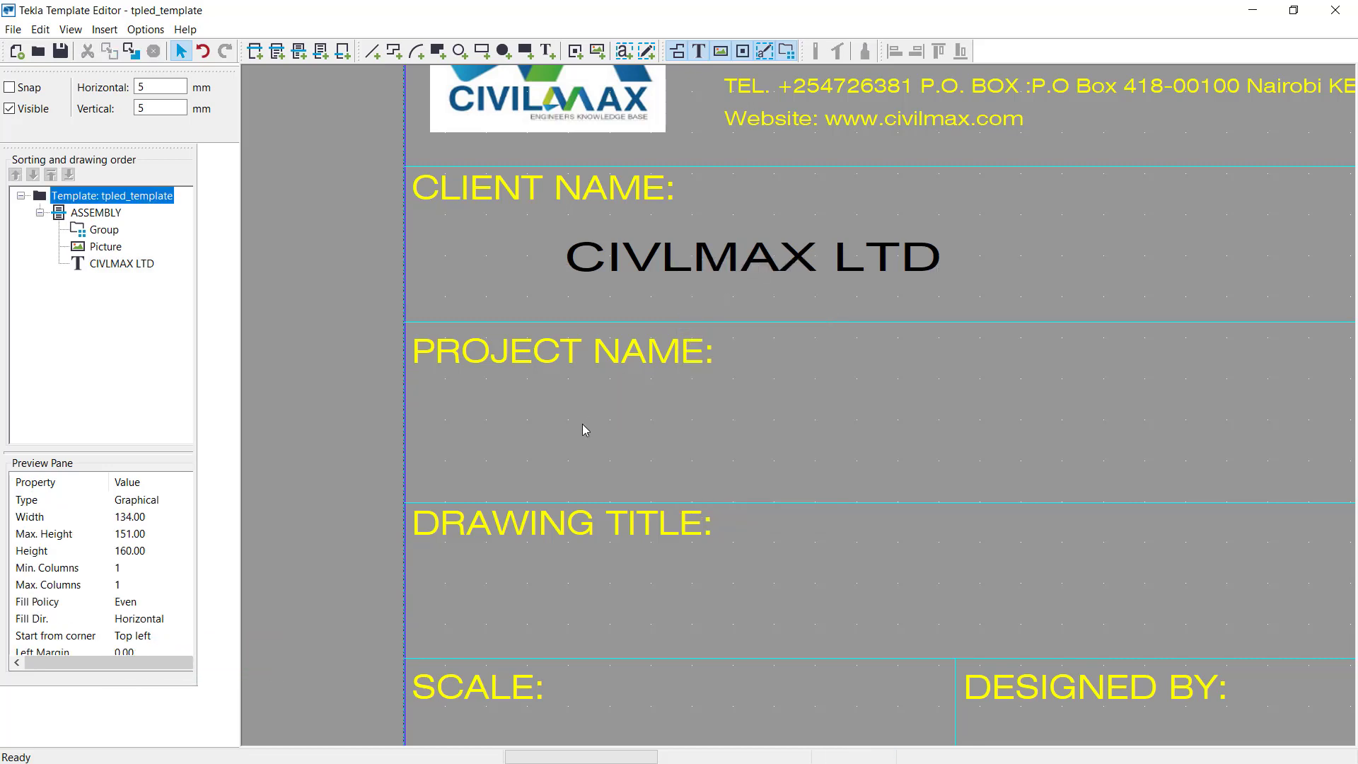
pyautogui.rightClick(583, 423)
pyautogui.click(620, 502)
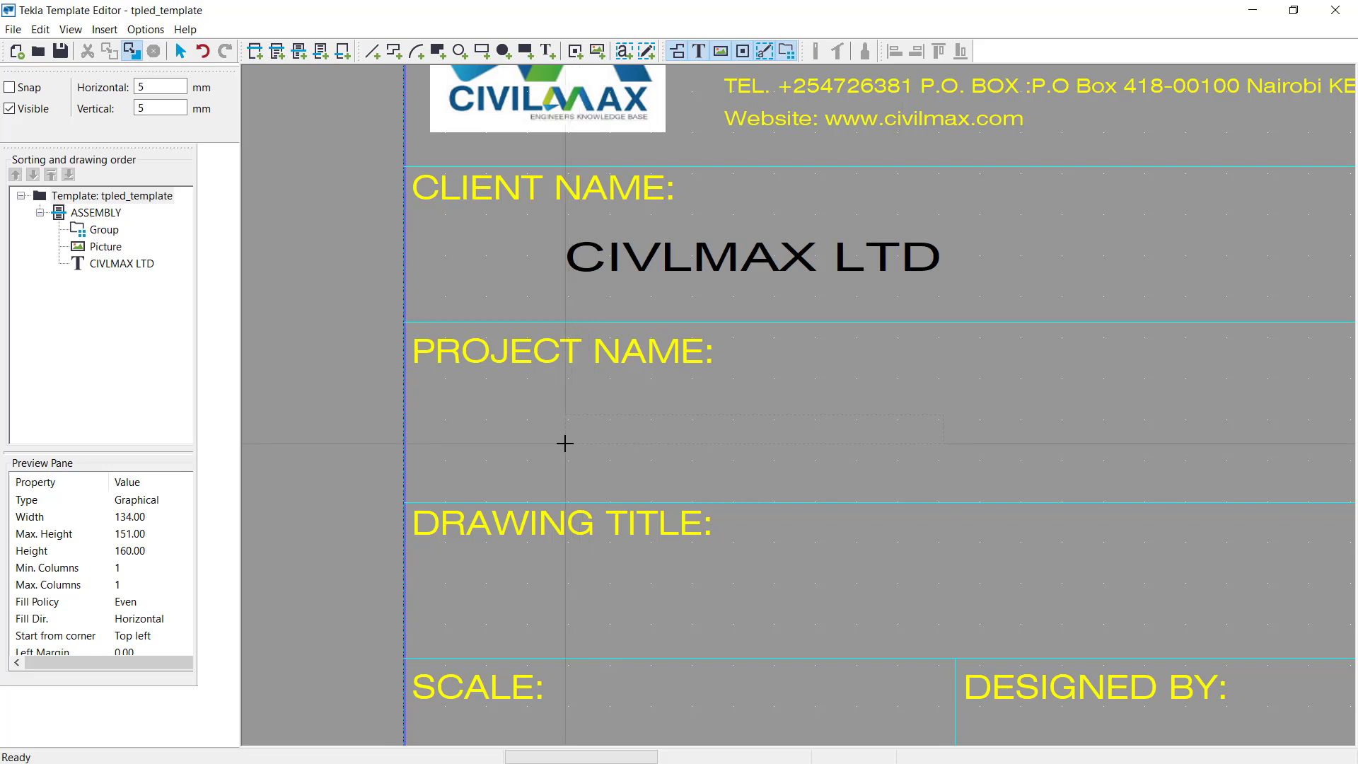
pyautogui.click(565, 444)
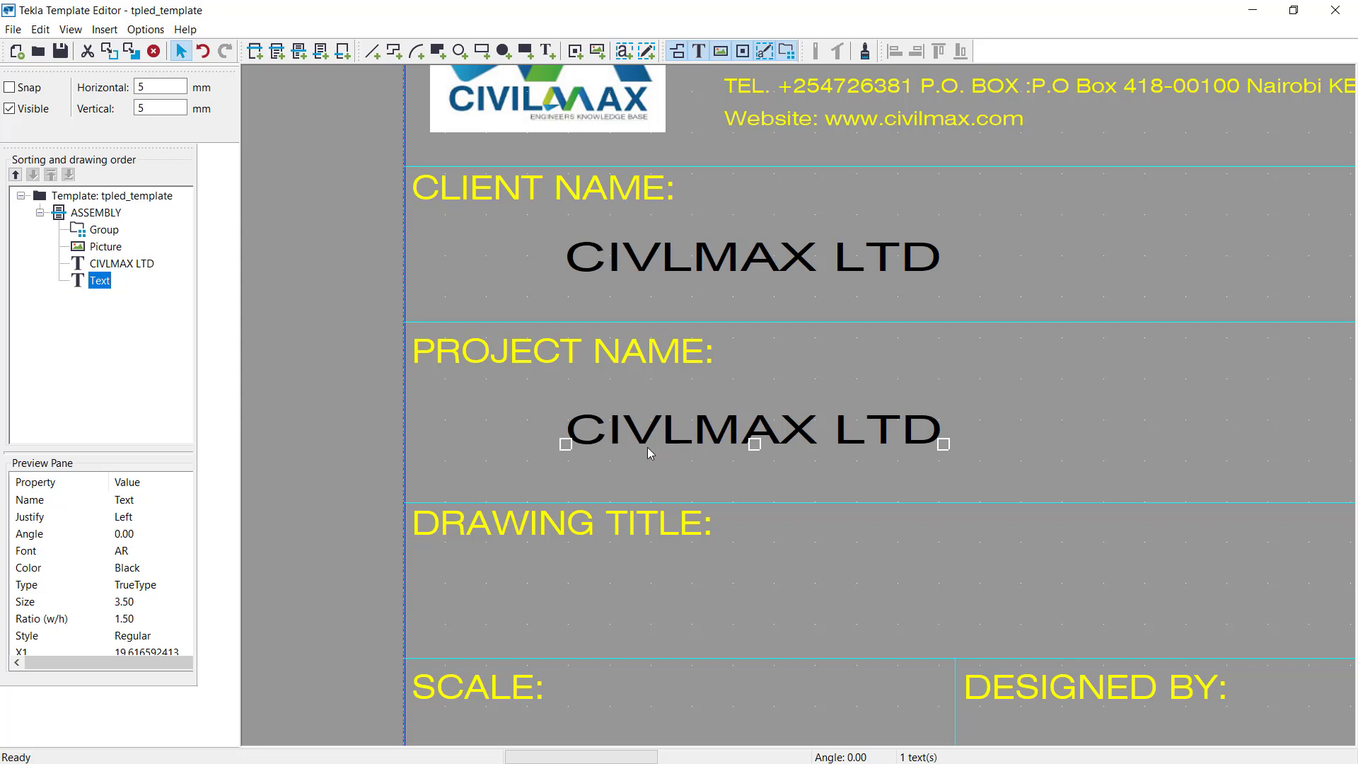
# Change the content of the text under PROJECT NAME to PORTAL FRAME | CIVILMAX LTD and close its properties
pyautogui.doubleClick(713, 427)
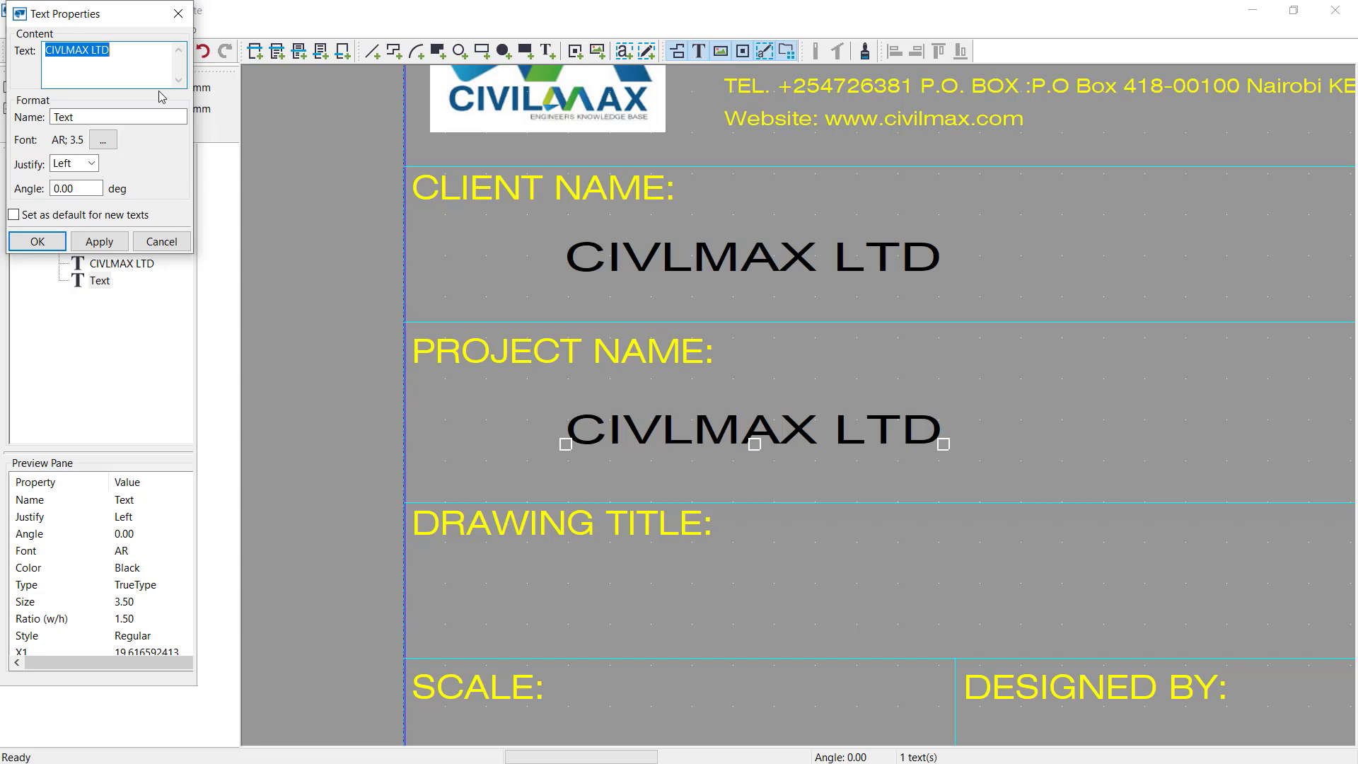
pyautogui.write('SH')
pyautogui.press('BackSpace')
pyautogui.press('BackSpace')
pyautogui.write('PORTAL FRAME |')
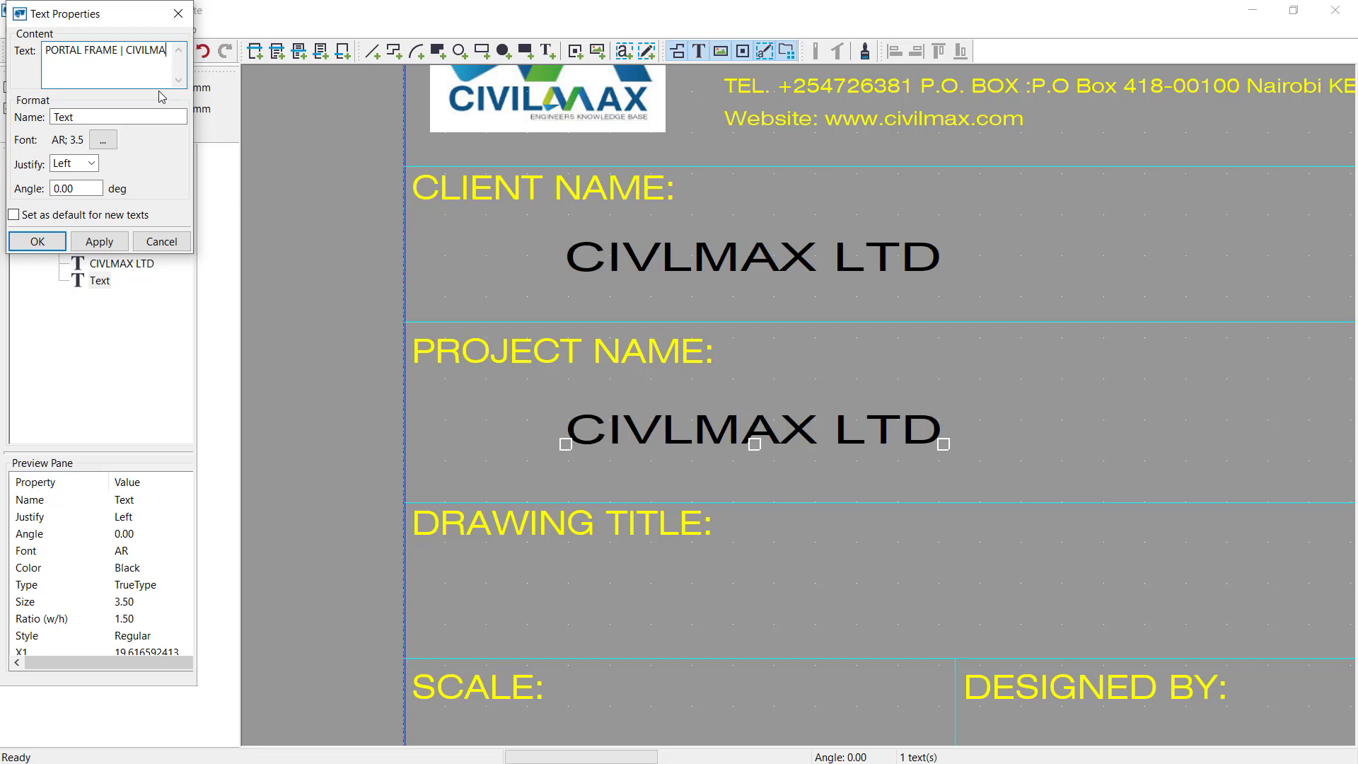
pyautogui.write('X LTD')
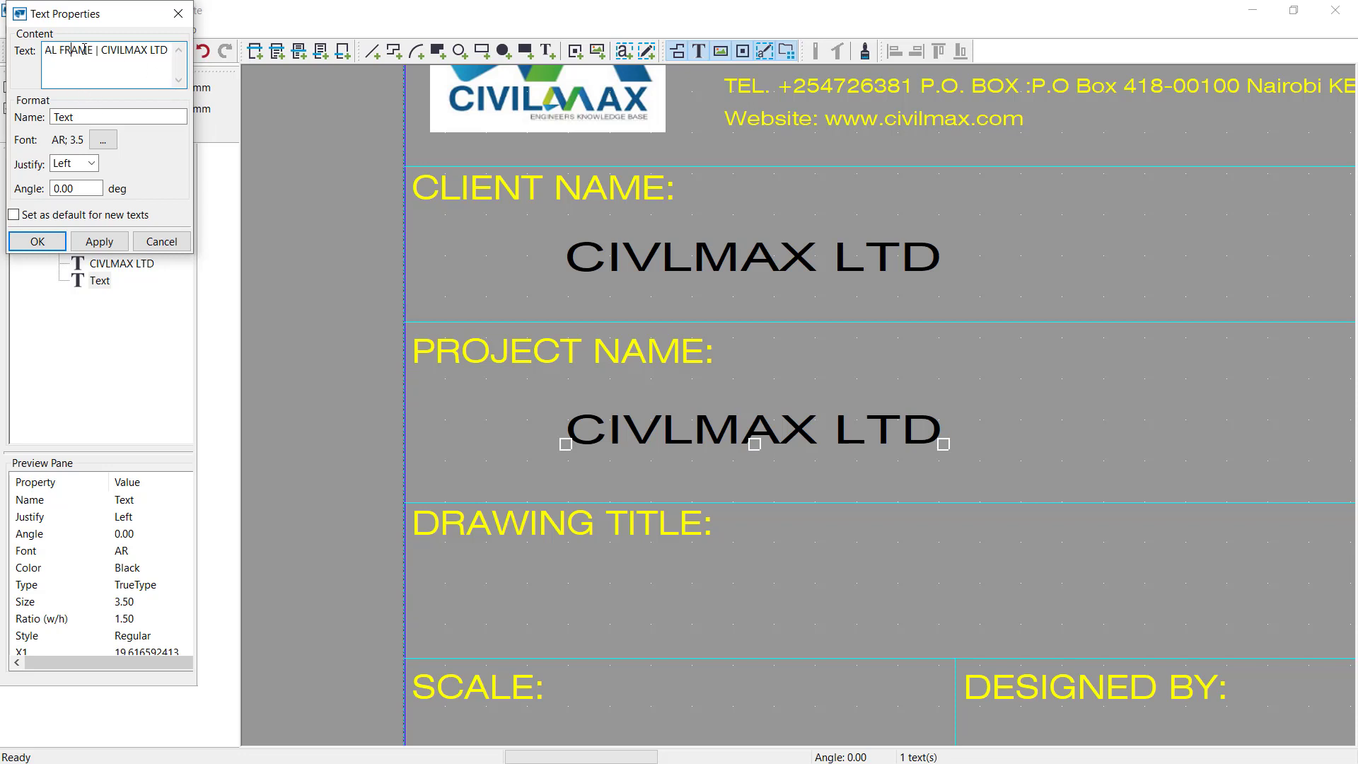
pyautogui.press('Home')
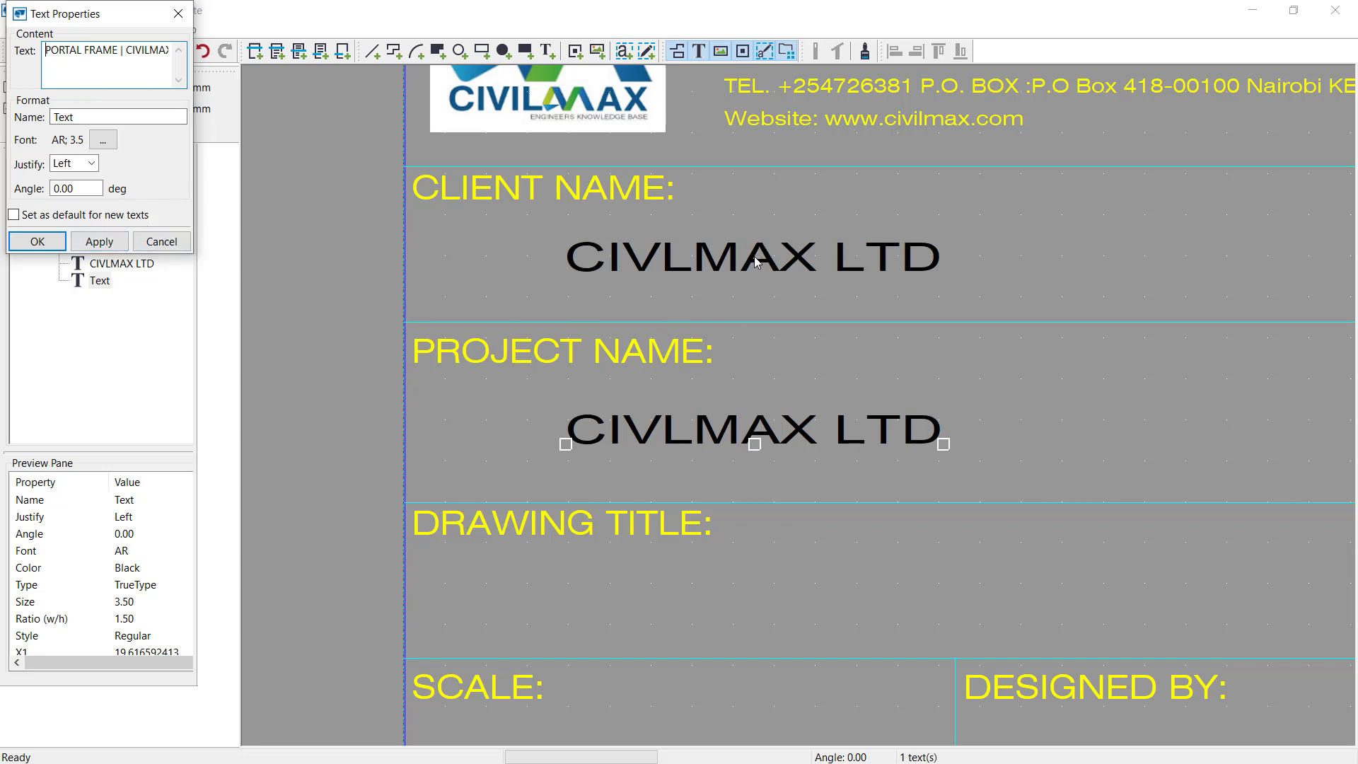
pyautogui.click(99, 241)
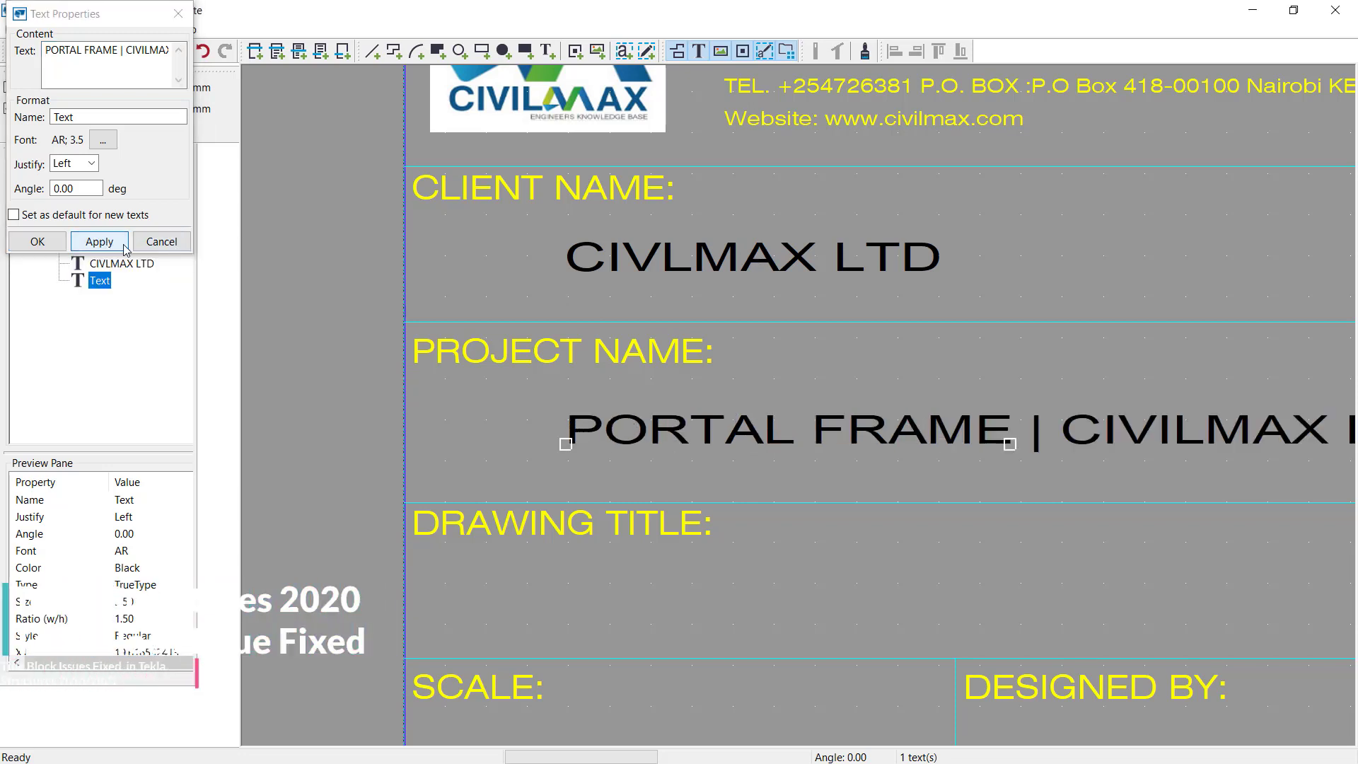
pyautogui.click(38, 242)
pyautogui.scroll(-2, 684, 406)
pyautogui.click(1060, 396)
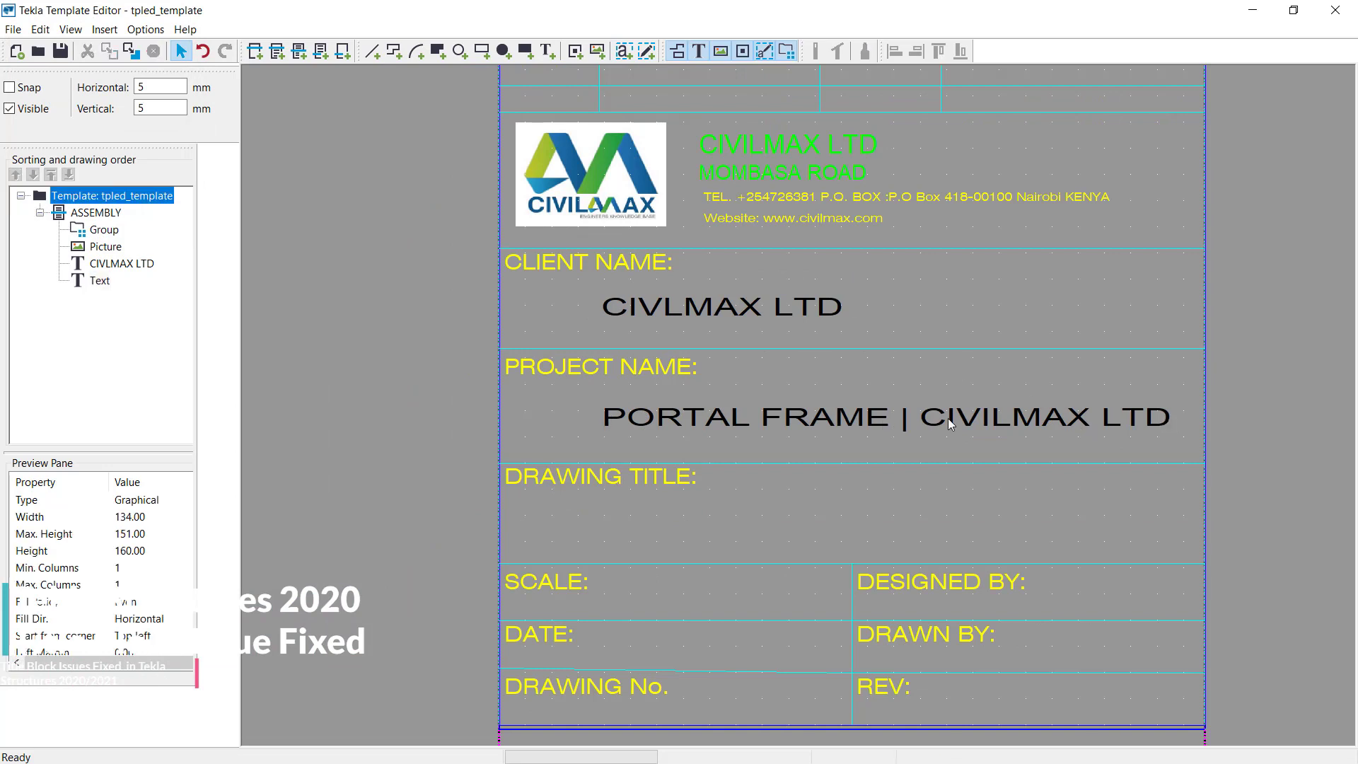
# Paste another copy of the client name text beneath the DRAWING TITLE label inside its cell
pyautogui.scroll(1, 560, 572)
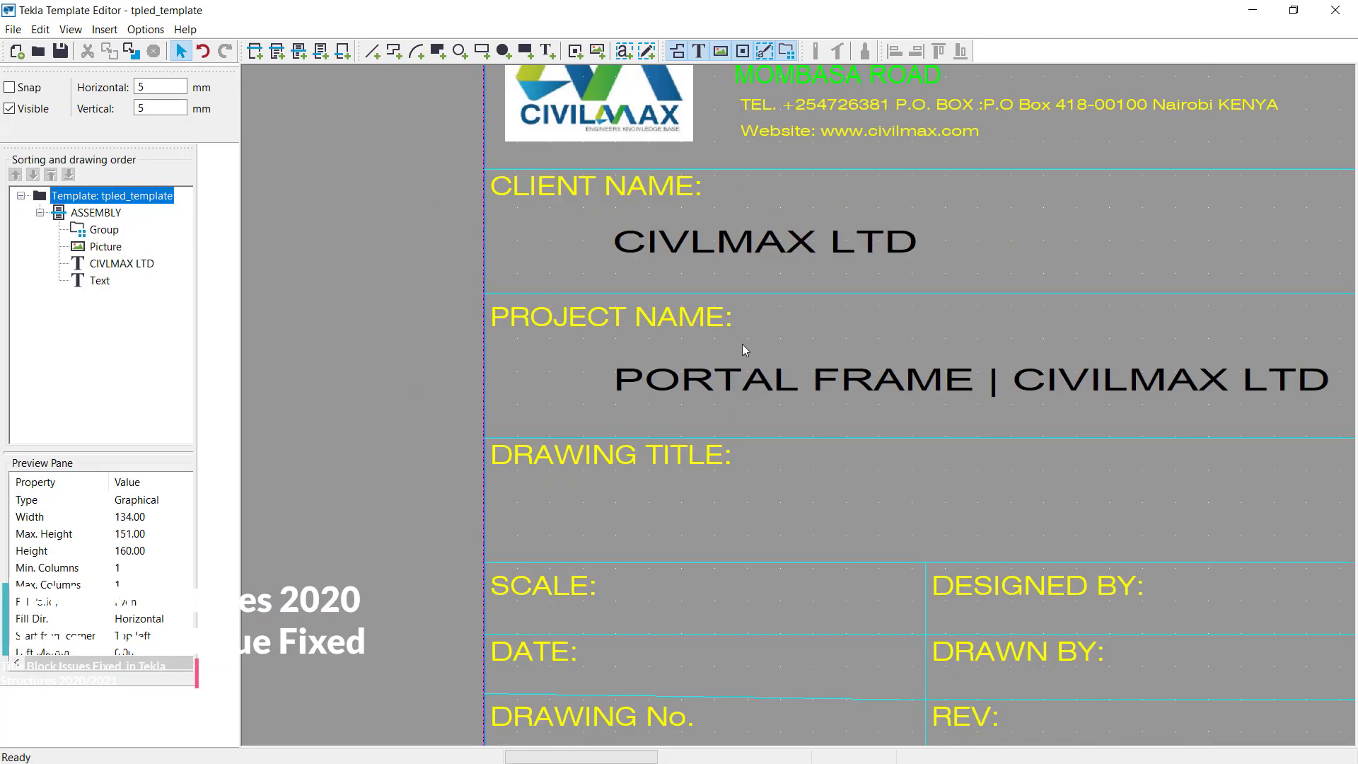
pyautogui.click(736, 245)
pyautogui.click(1007, 243)
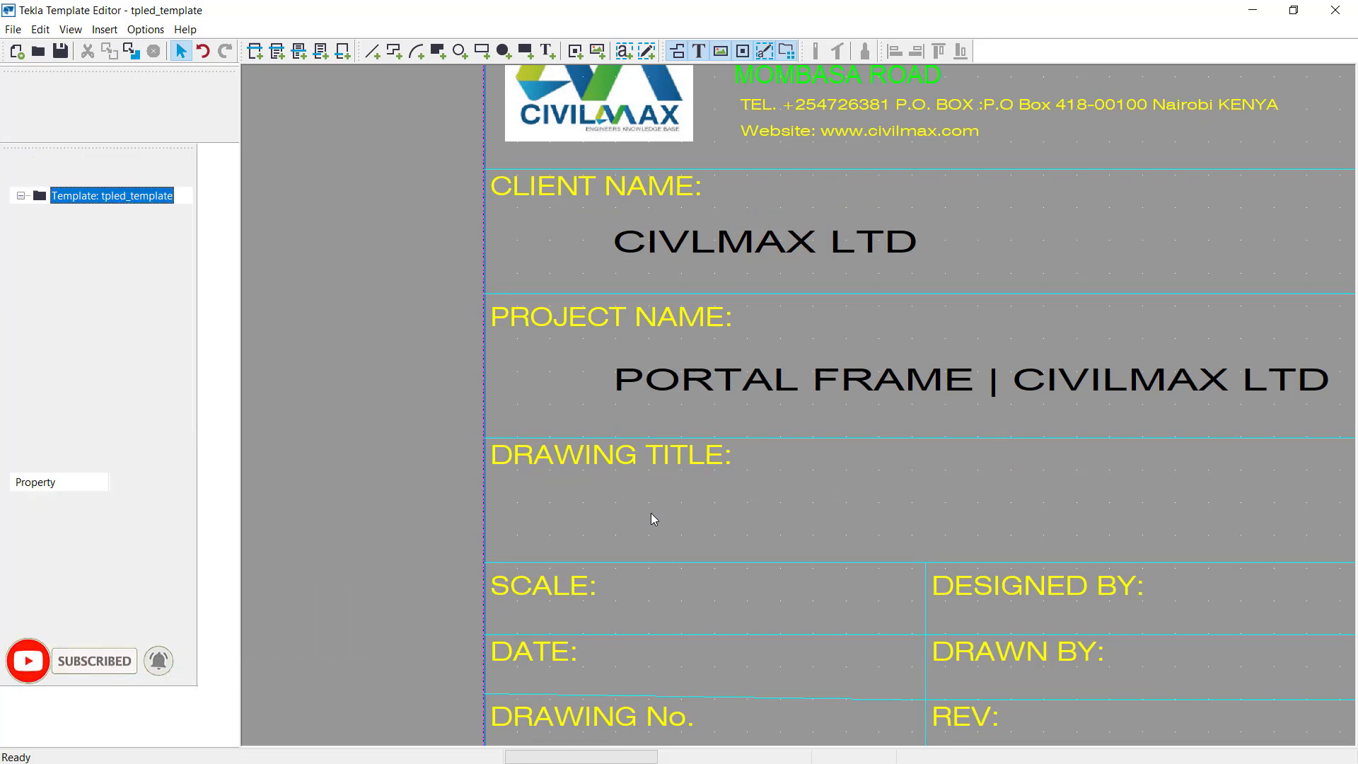
pyautogui.hotkey('ctrl', 'v')
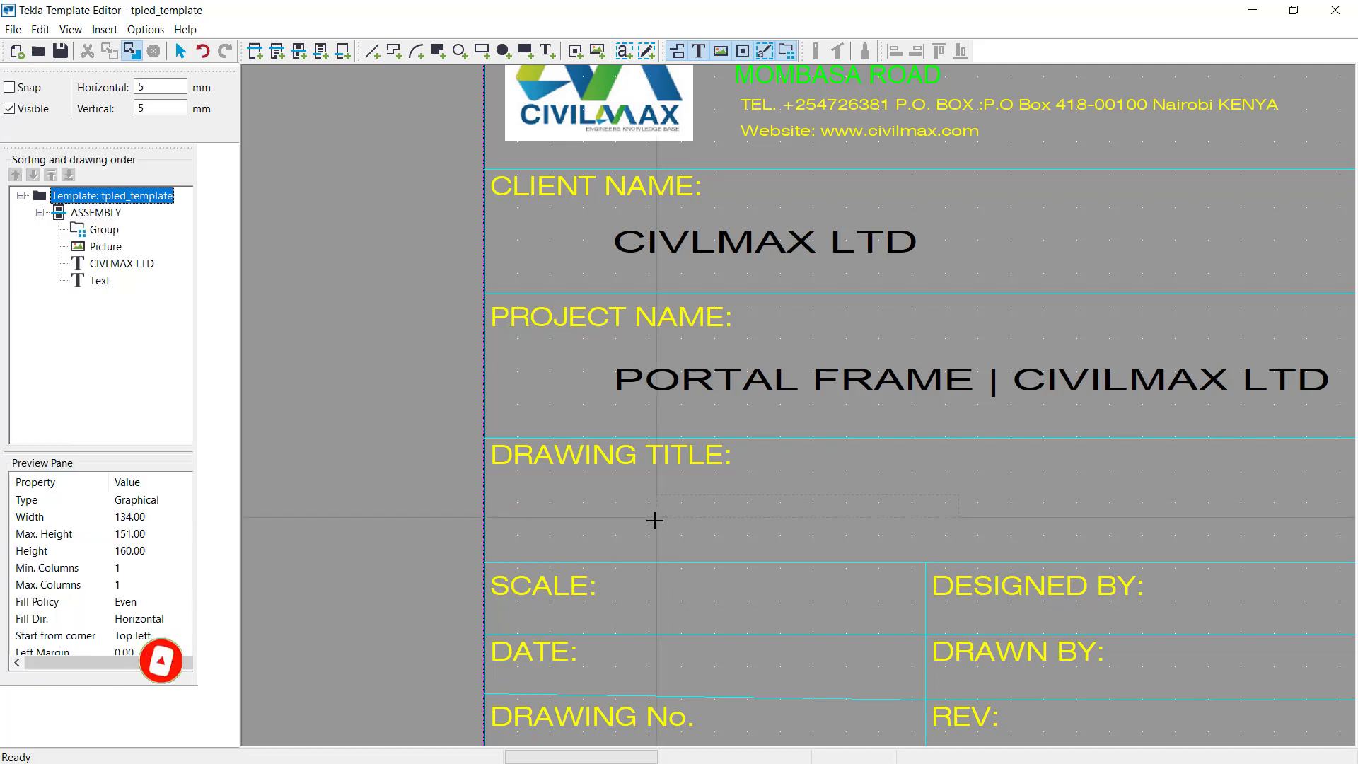
pyautogui.click(617, 534)
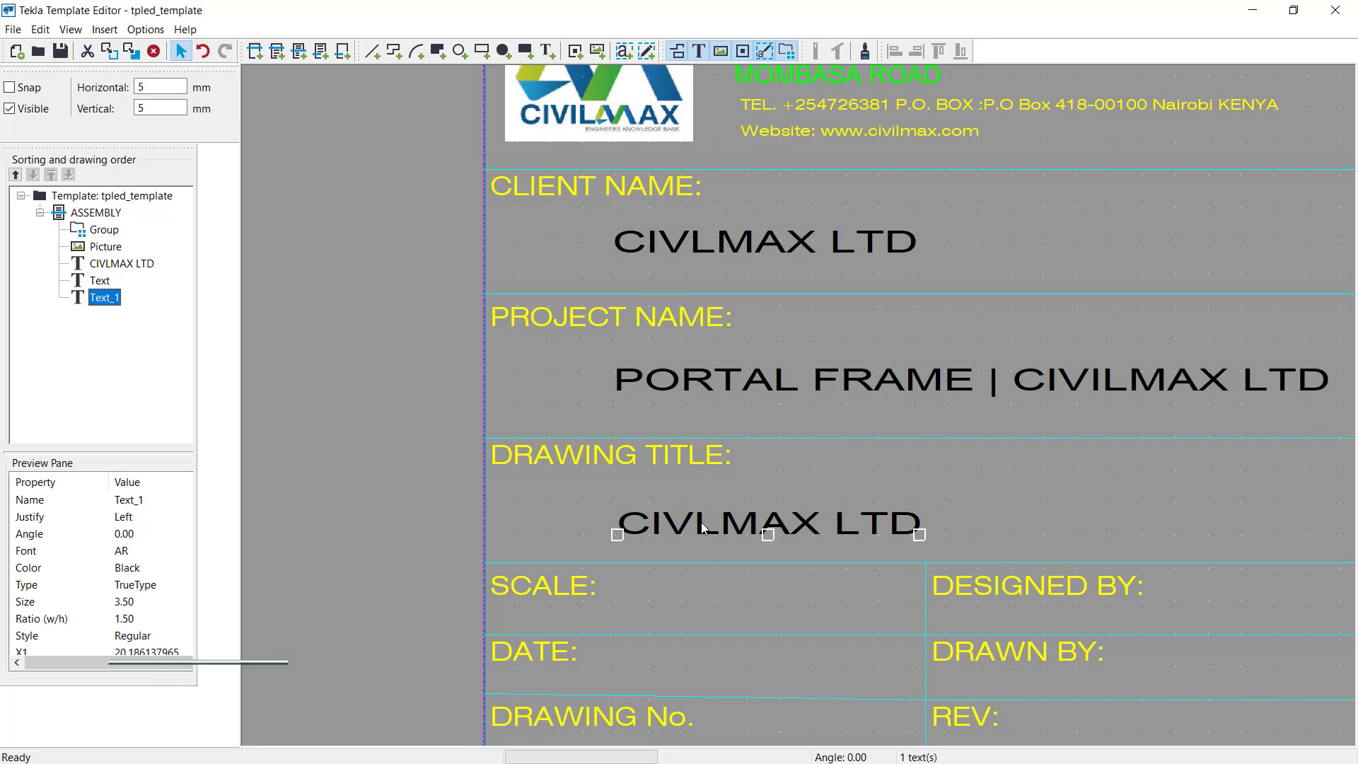
# Try to change the text under DRAWING TITLE to PORTAL FRAME G.ARRANGEMENT DRAWING
pyautogui.doubleClick(682, 535)
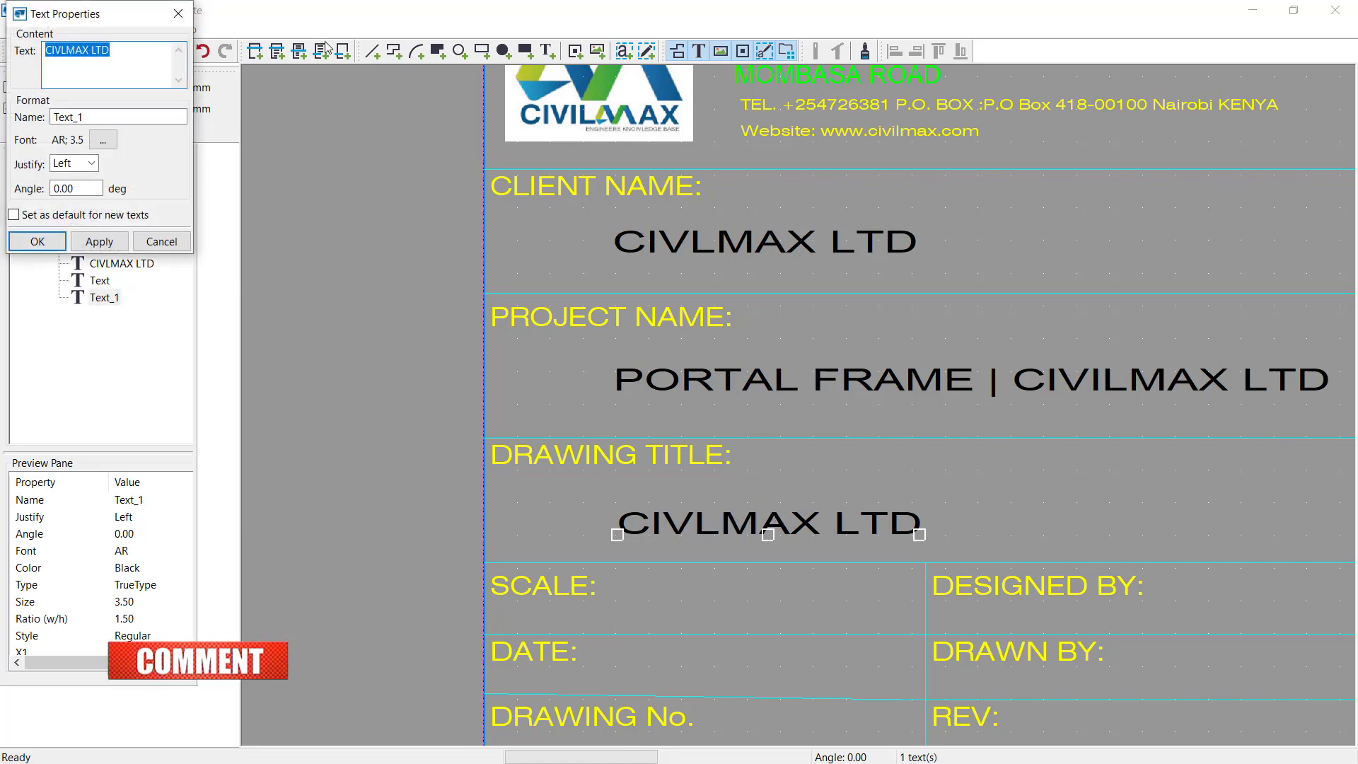
pyautogui.write('POR')
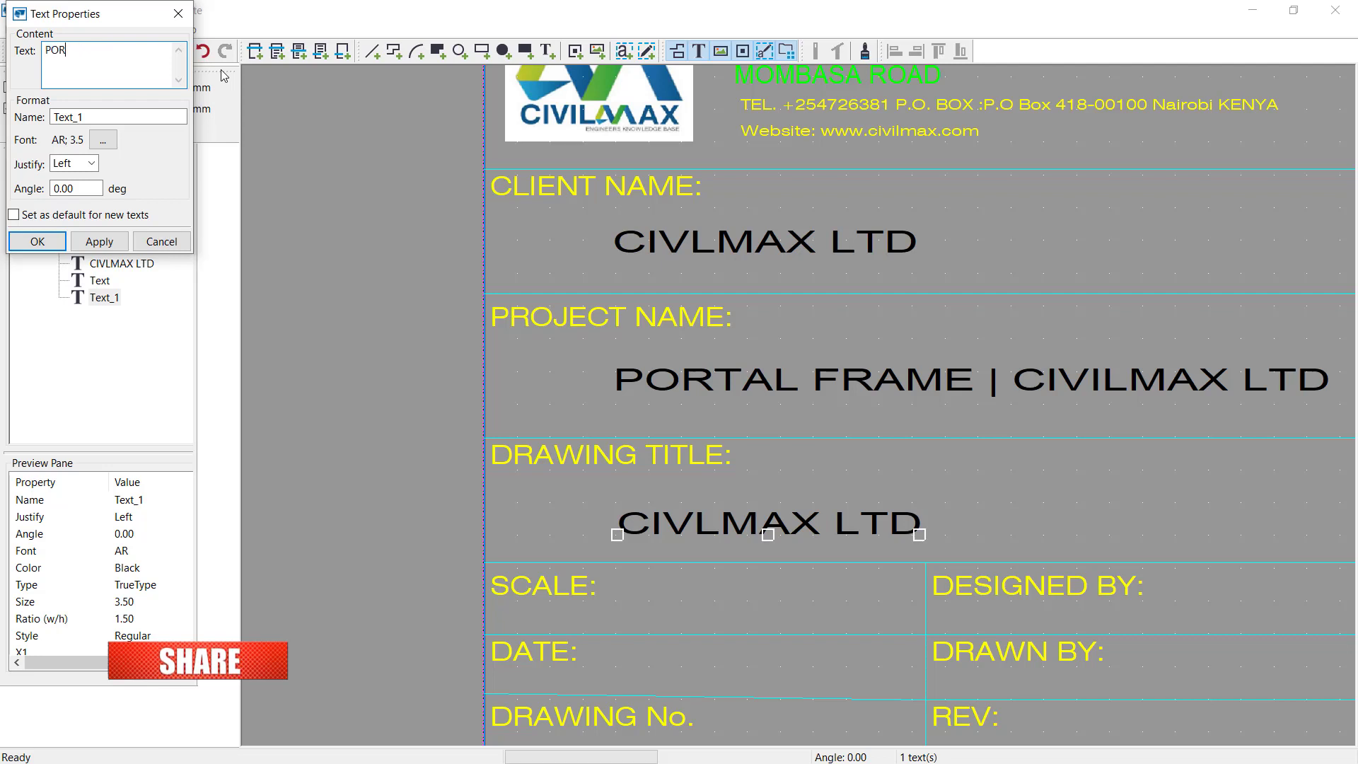
pyautogui.write('TAL FR')
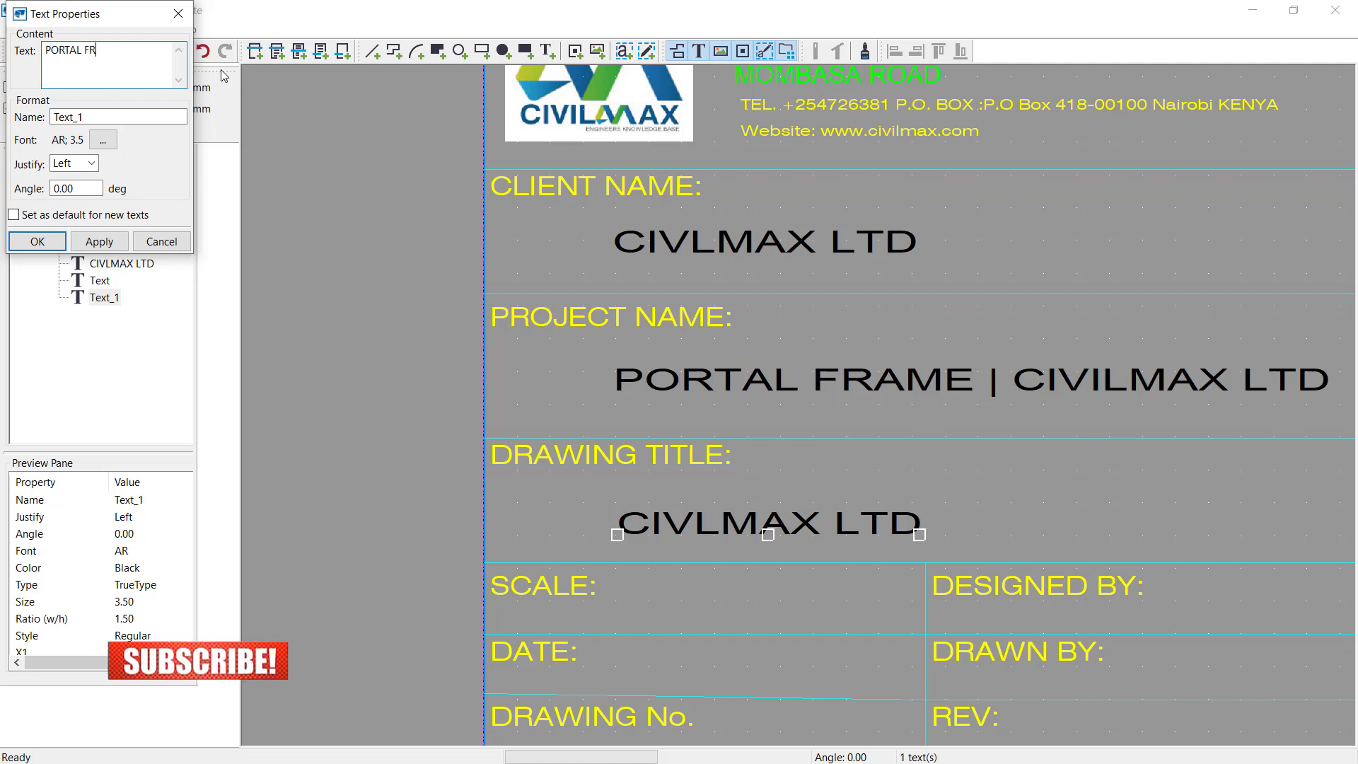
pyautogui.write('AME')
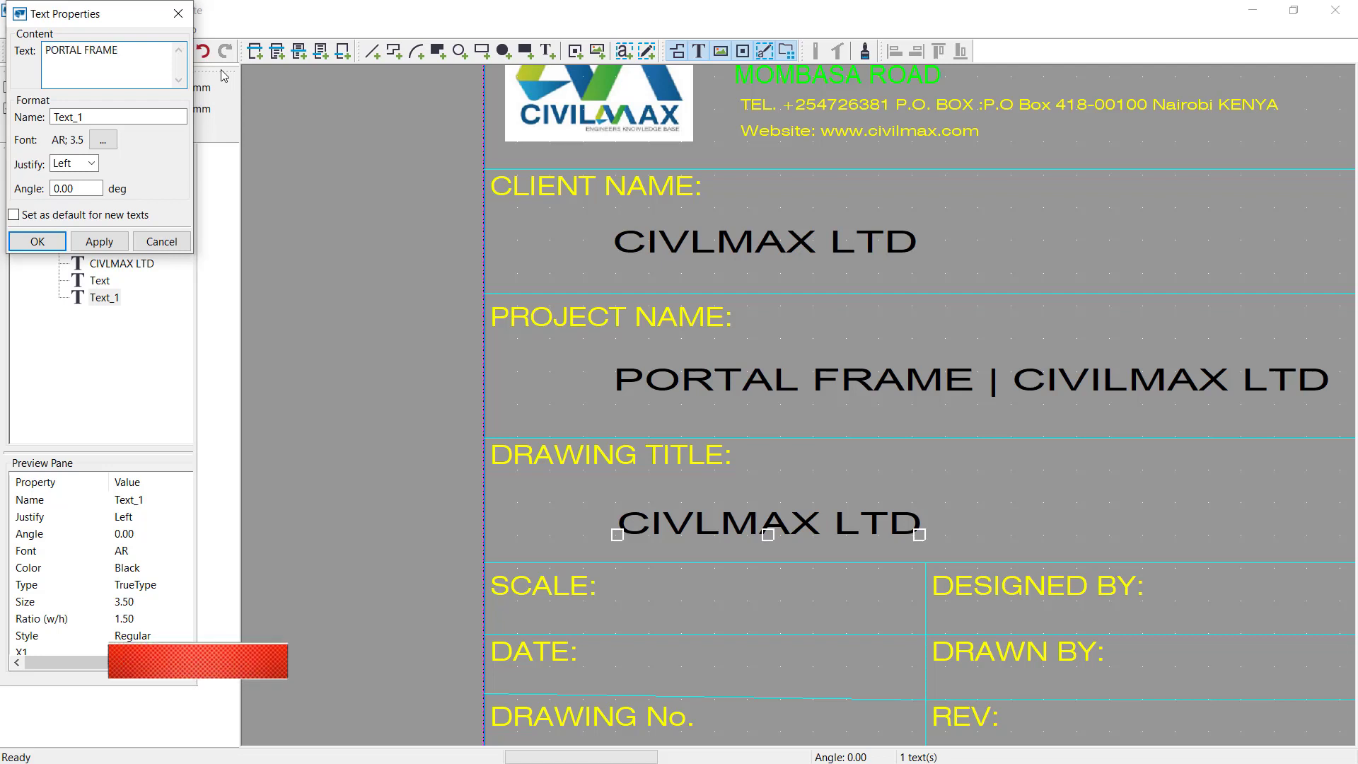
pyautogui.write(' G.a')
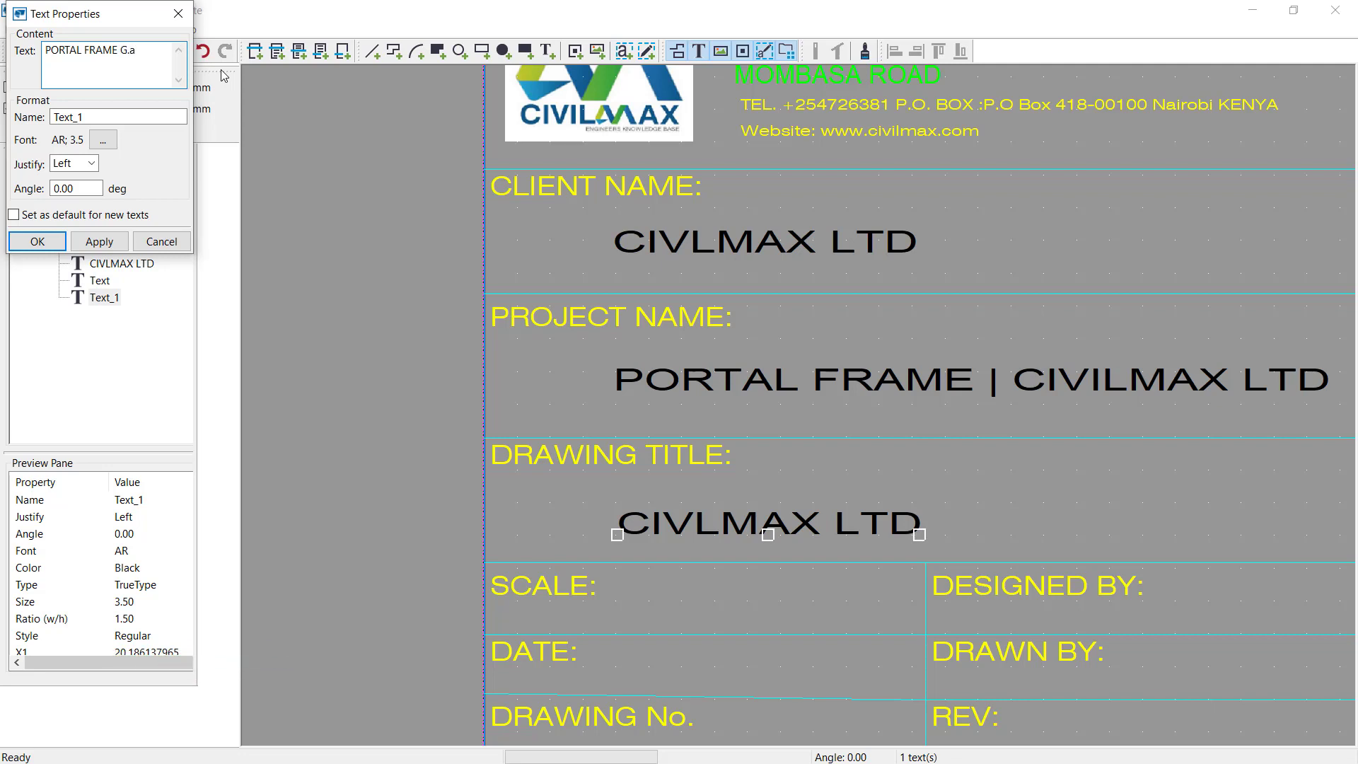
pyautogui.press('BackSpace')
pyautogui.write('ARRANGE')
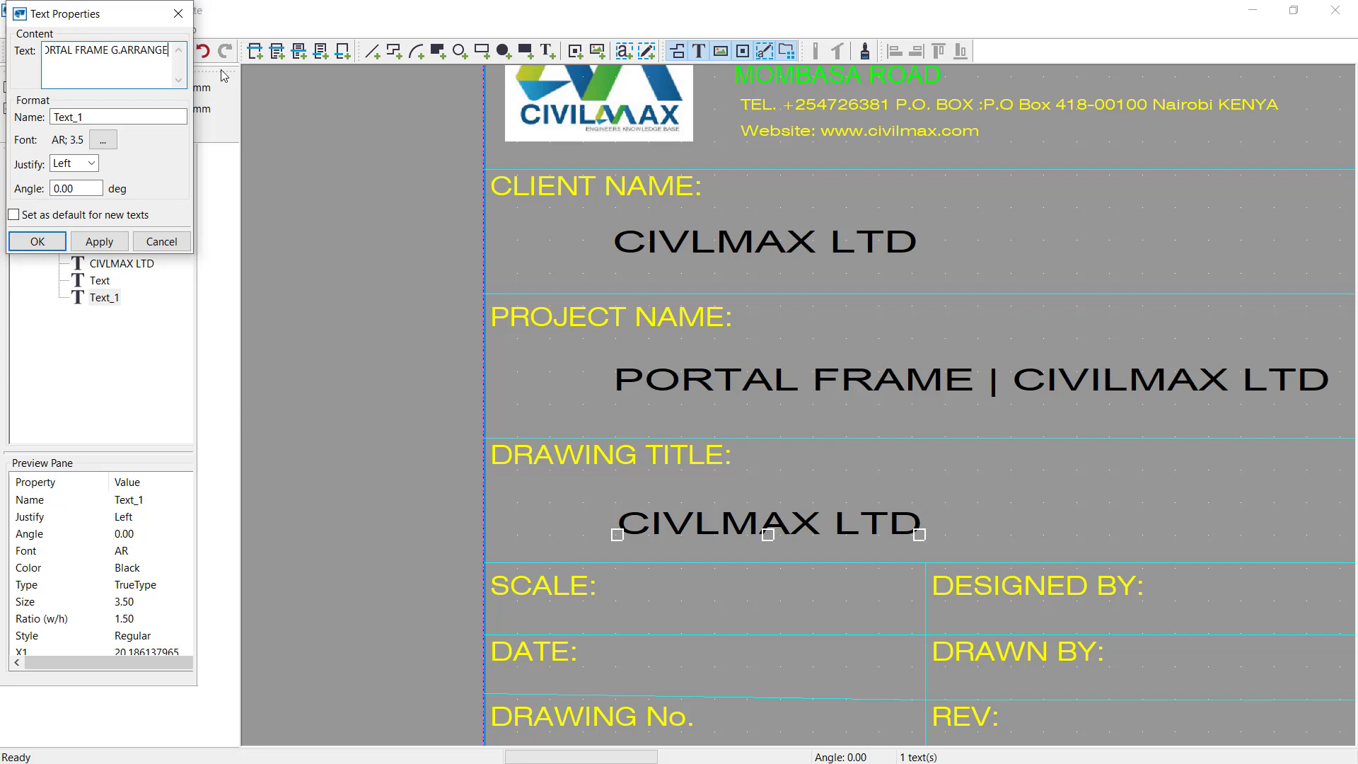
pyautogui.write('MENT DR')
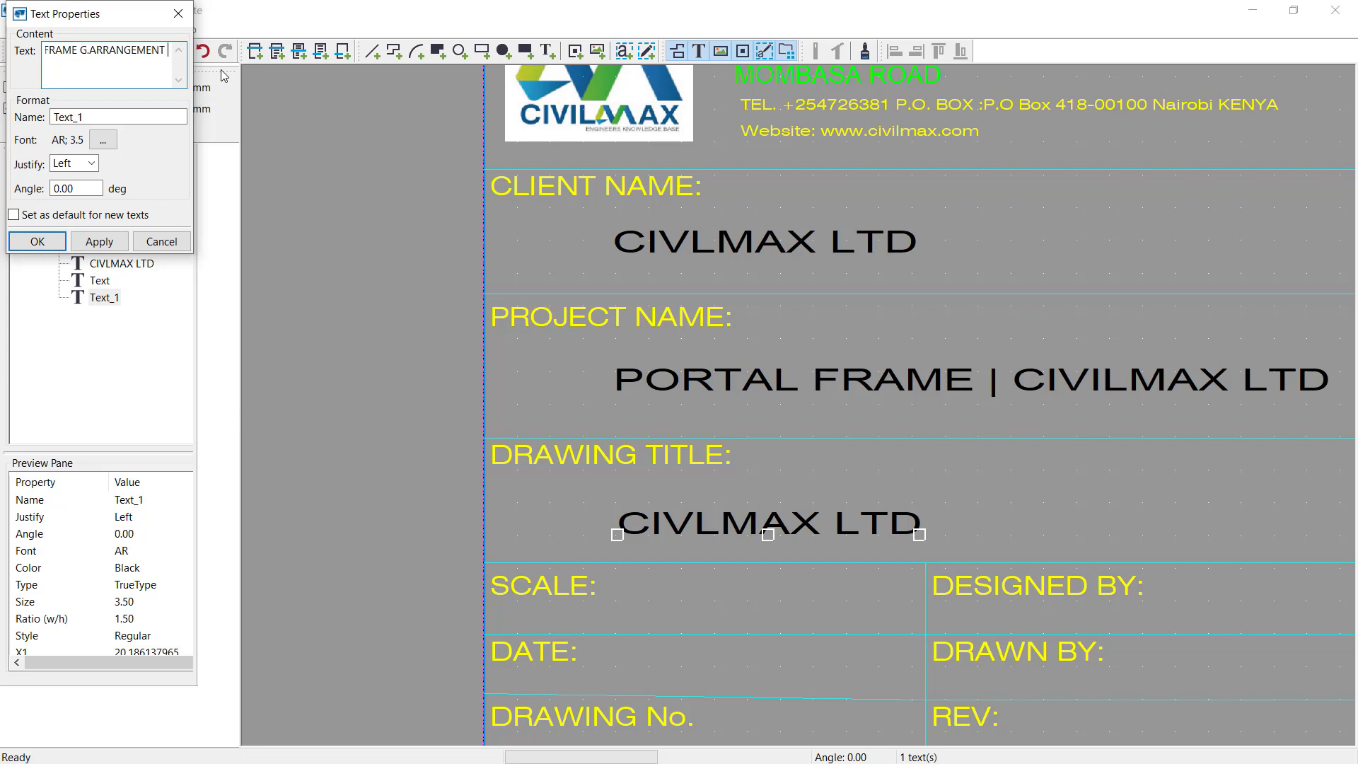
pyautogui.write('AWING')
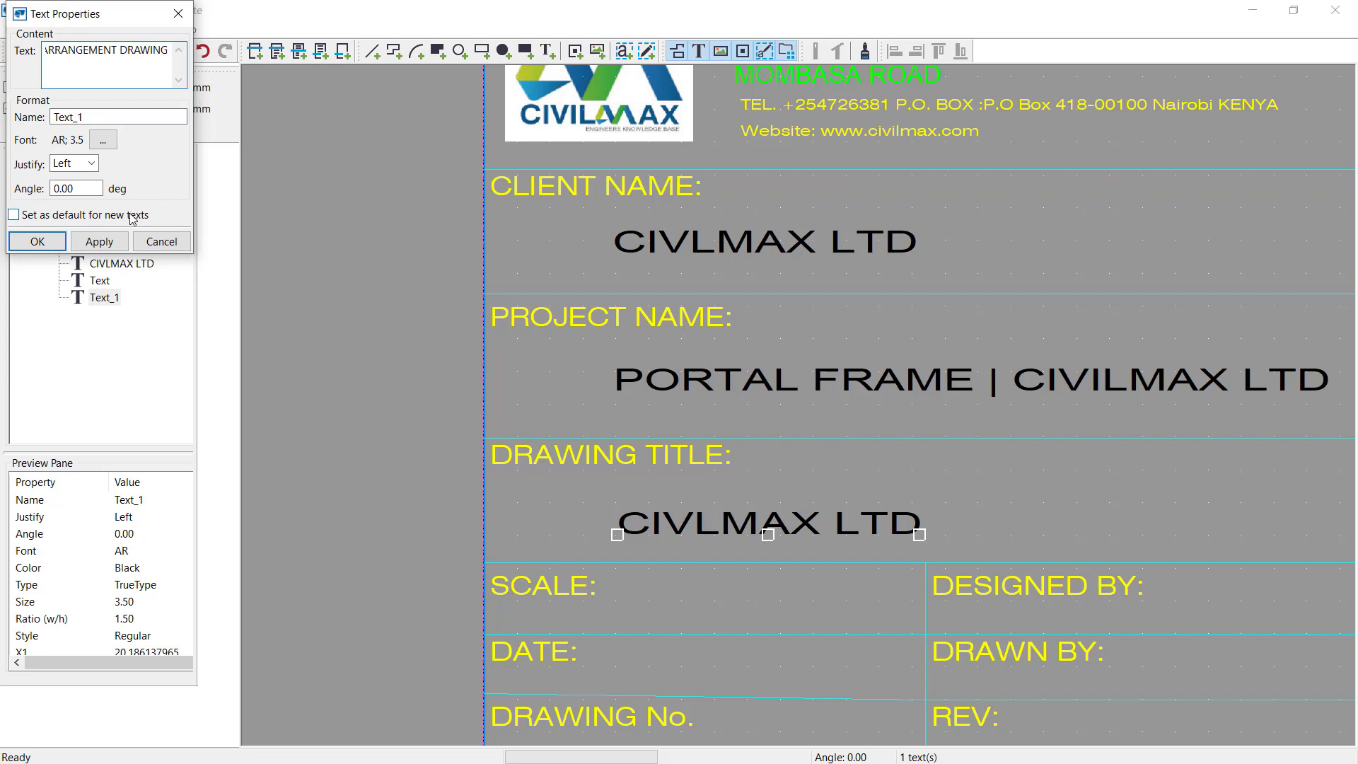
pyautogui.click(99, 242)
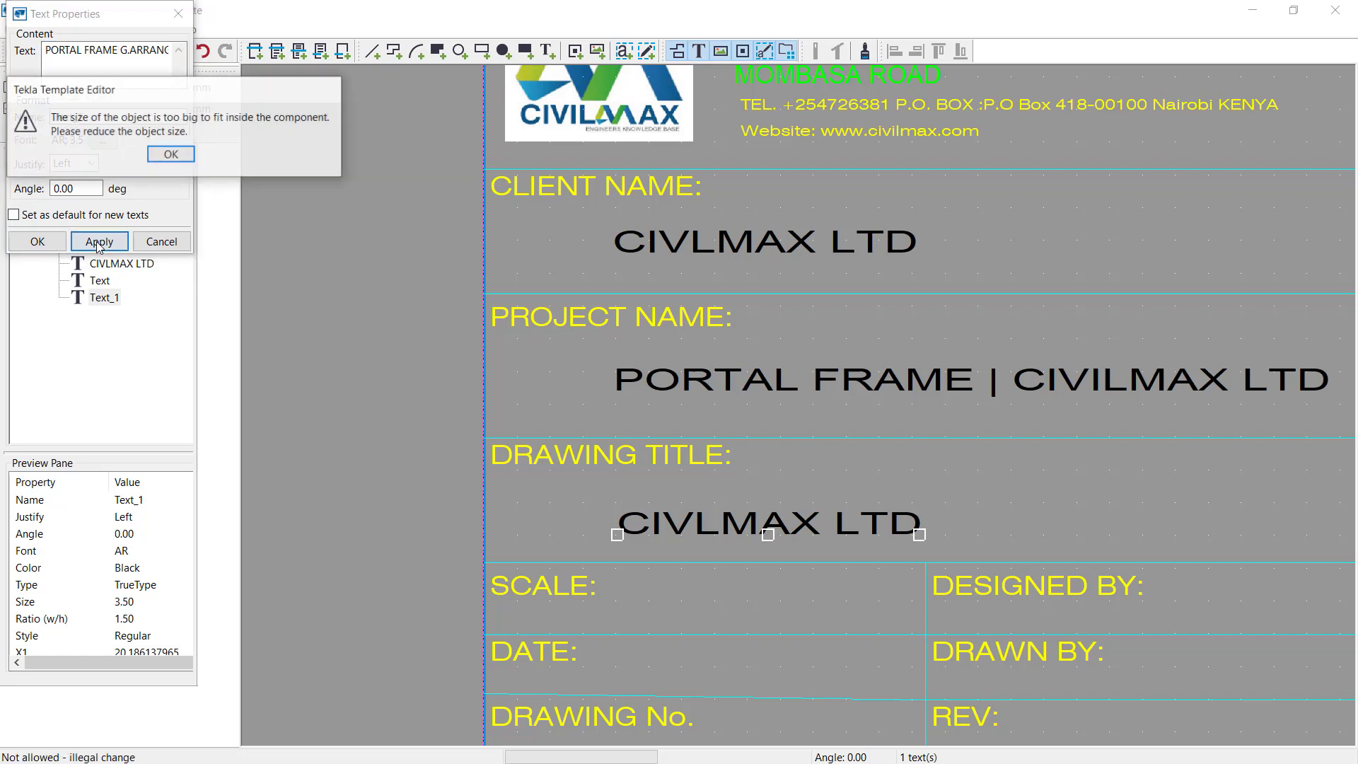
pyautogui.moveTo(183, 96); pyautogui.dragTo(322, 110)
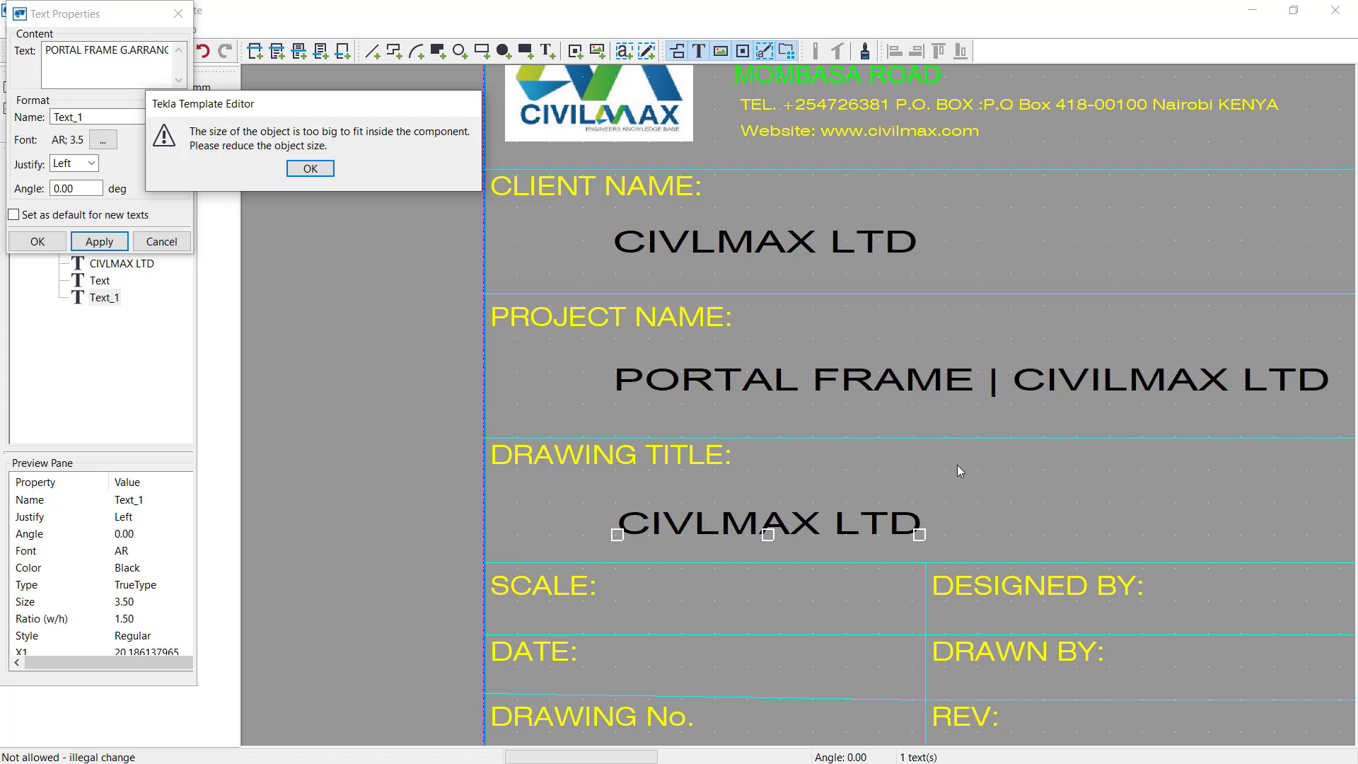
pyautogui.click(310, 168)
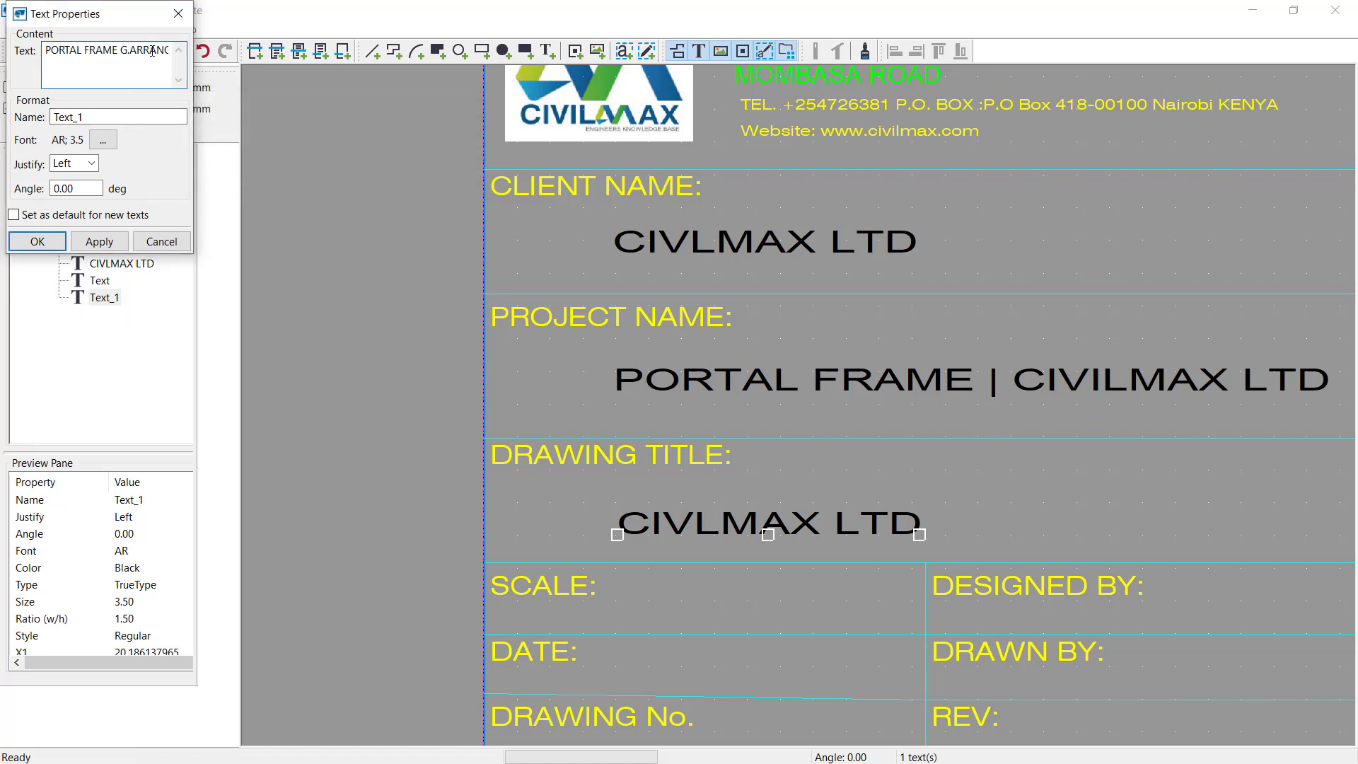
# Remove the word DRAWING from the drawing title text and try to apply PORTAL FRAME G.ARRANGEMENT
pyautogui.write('EMENT DRAWING')
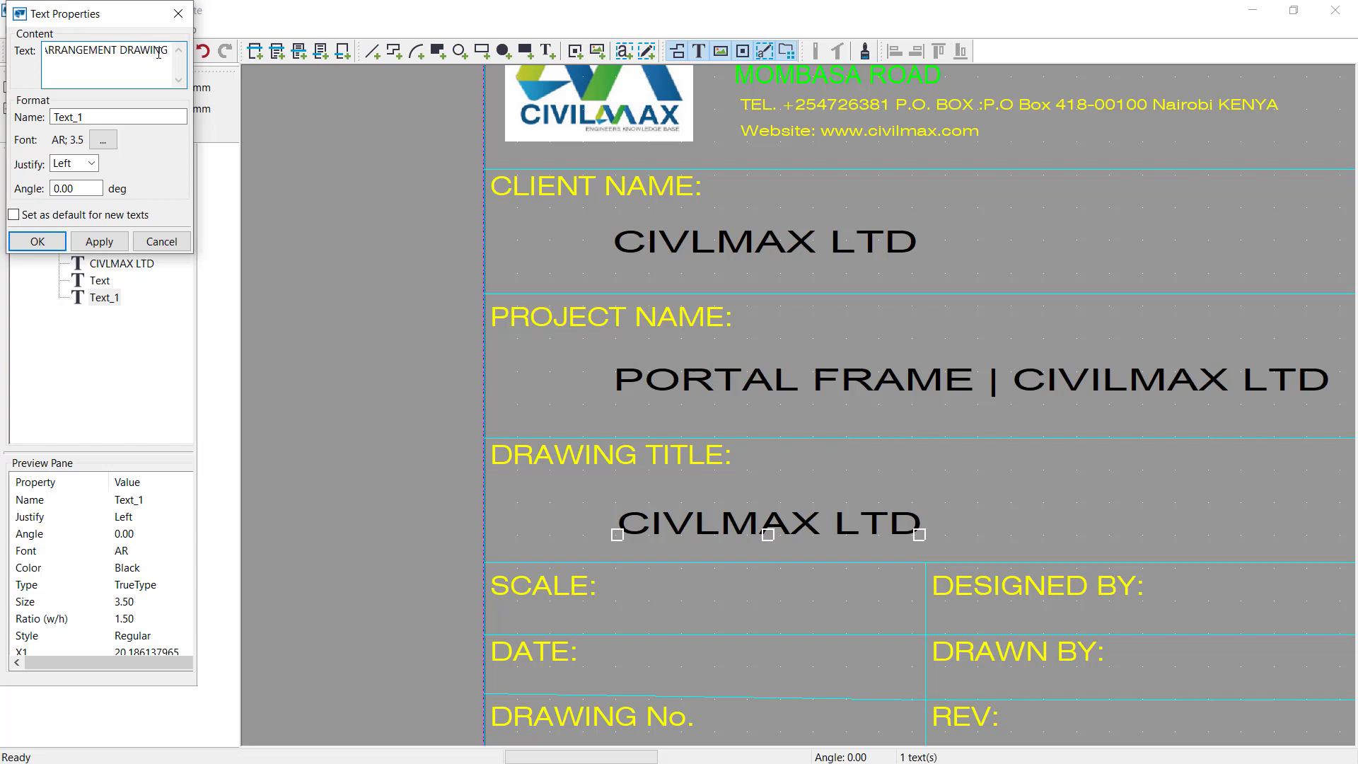
pyautogui.press('BackSpace')
pyautogui.press('BackSpace')
pyautogui.press('BackSpace')
pyautogui.press('BackSpace')
pyautogui.press('BackSpace')
pyautogui.press('BackSpace')
pyautogui.press('BackSpace')
pyautogui.press('BackSpace')
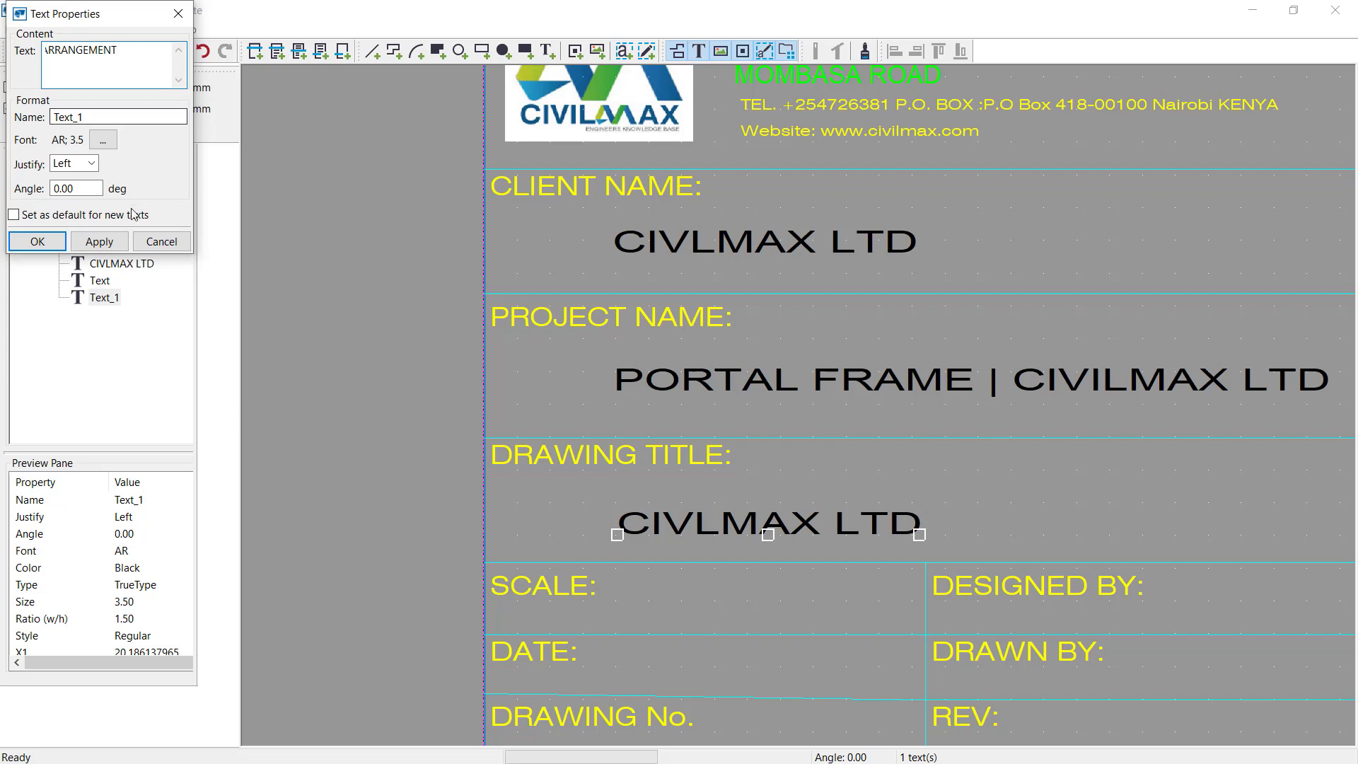
pyautogui.click(112, 243)
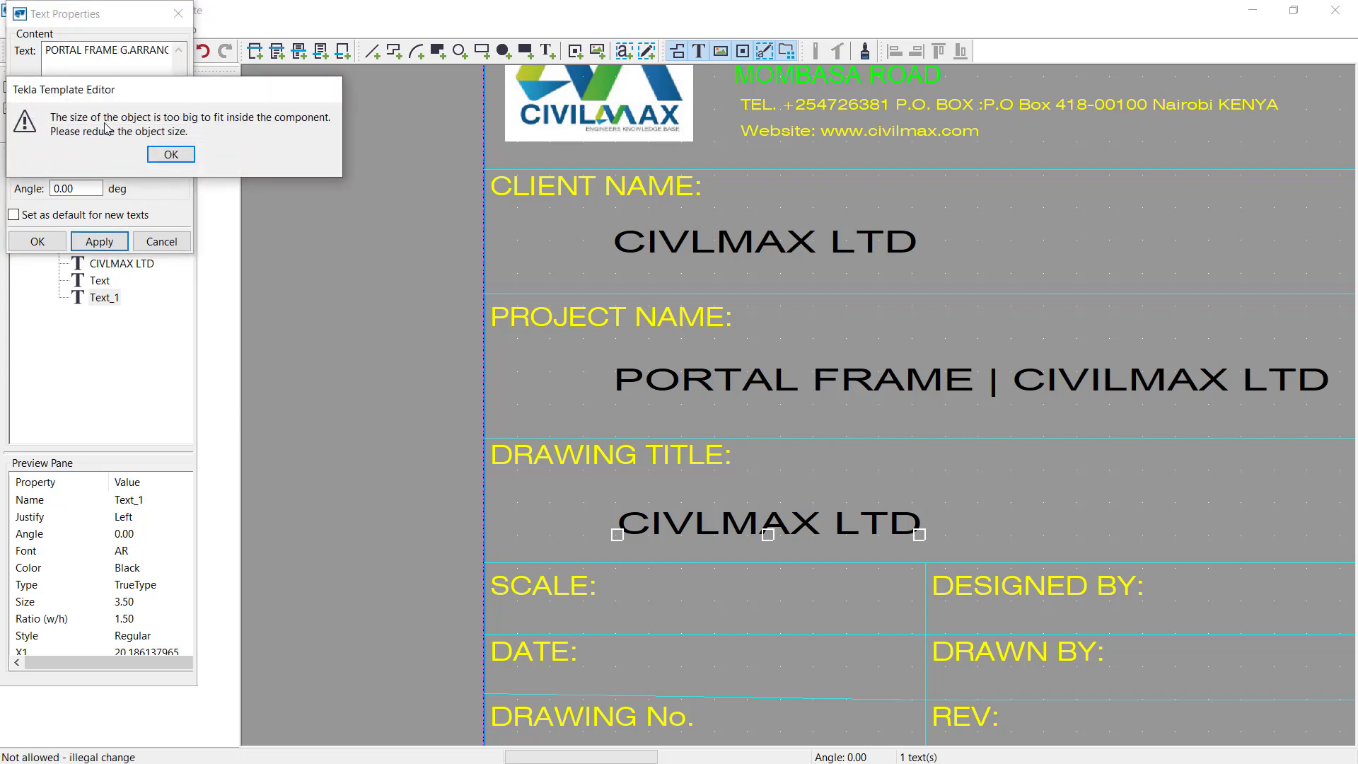
pyautogui.click(176, 153)
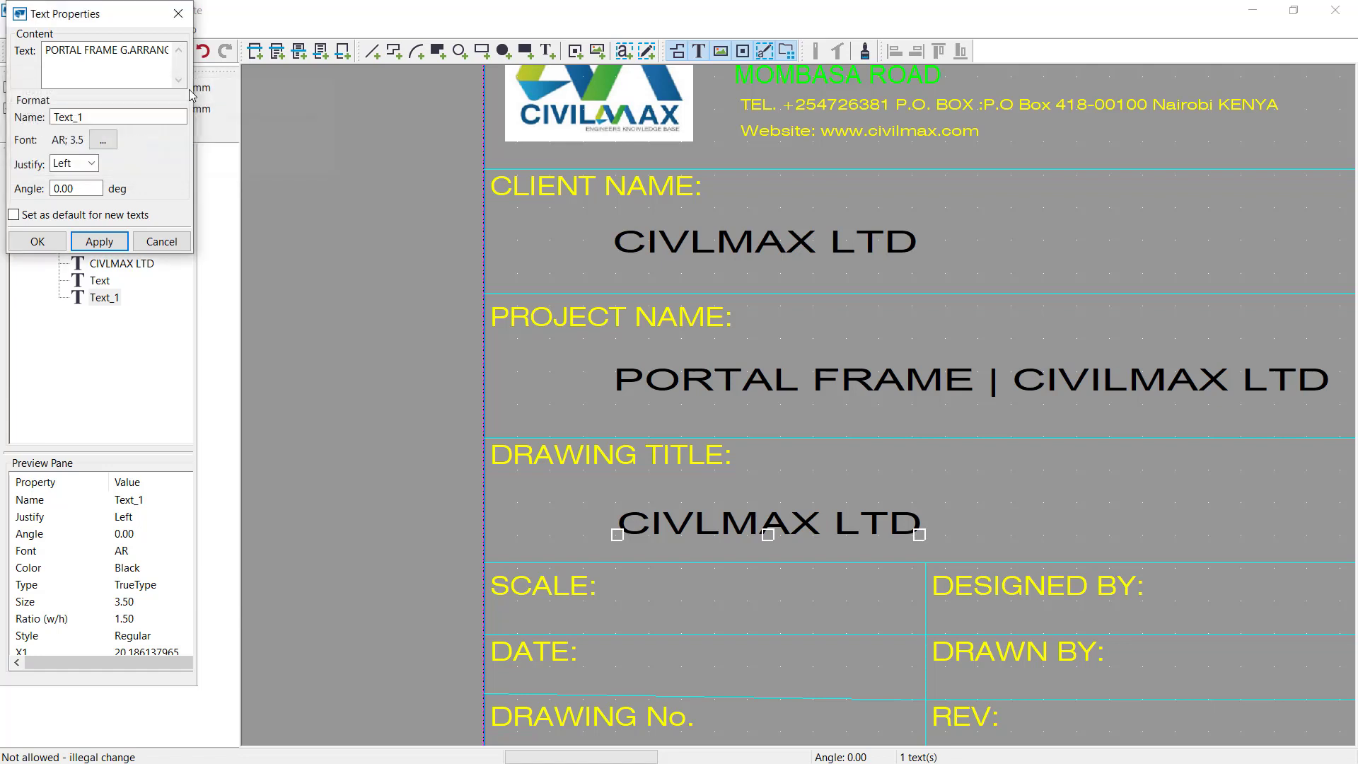
# Shorten the drawing title text to PORTAL FRAME G.A and apply it
pyautogui.click(156, 50)
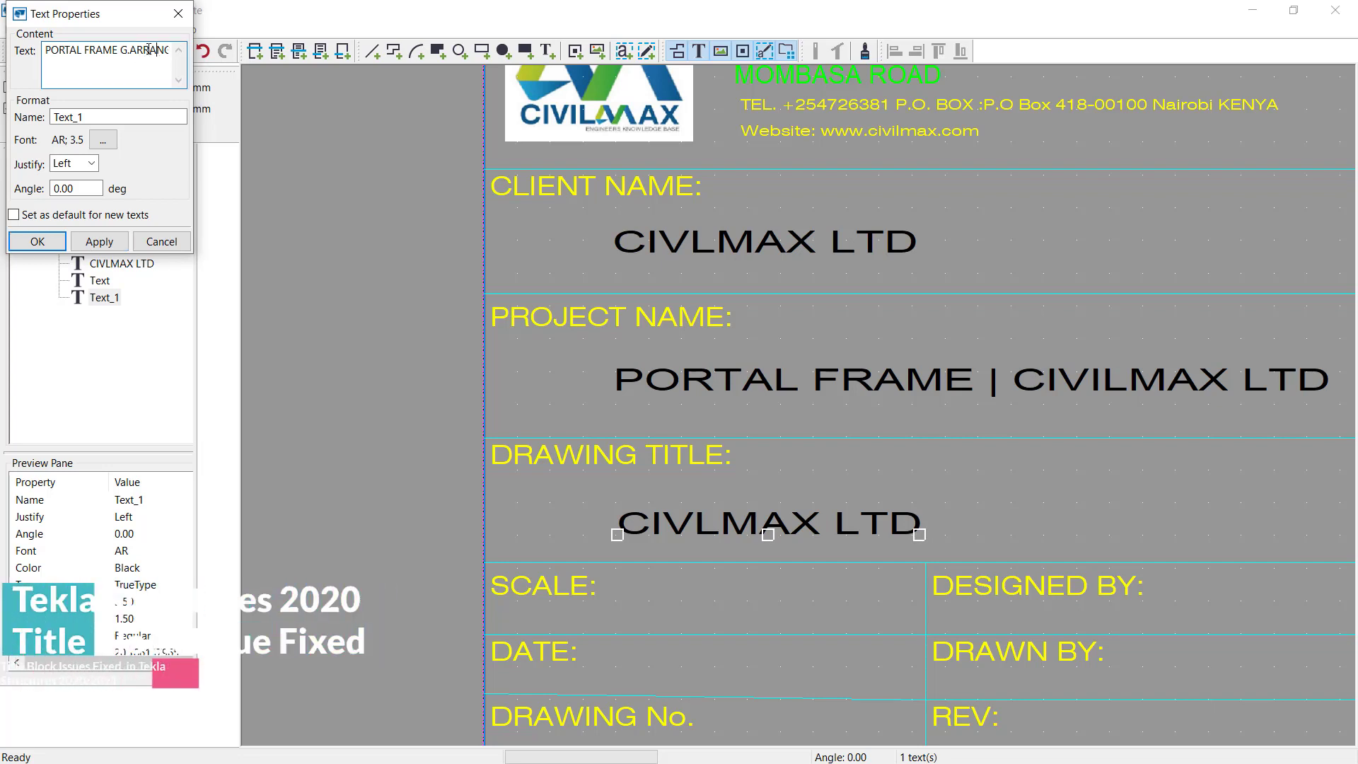
pyautogui.write('EMENT')
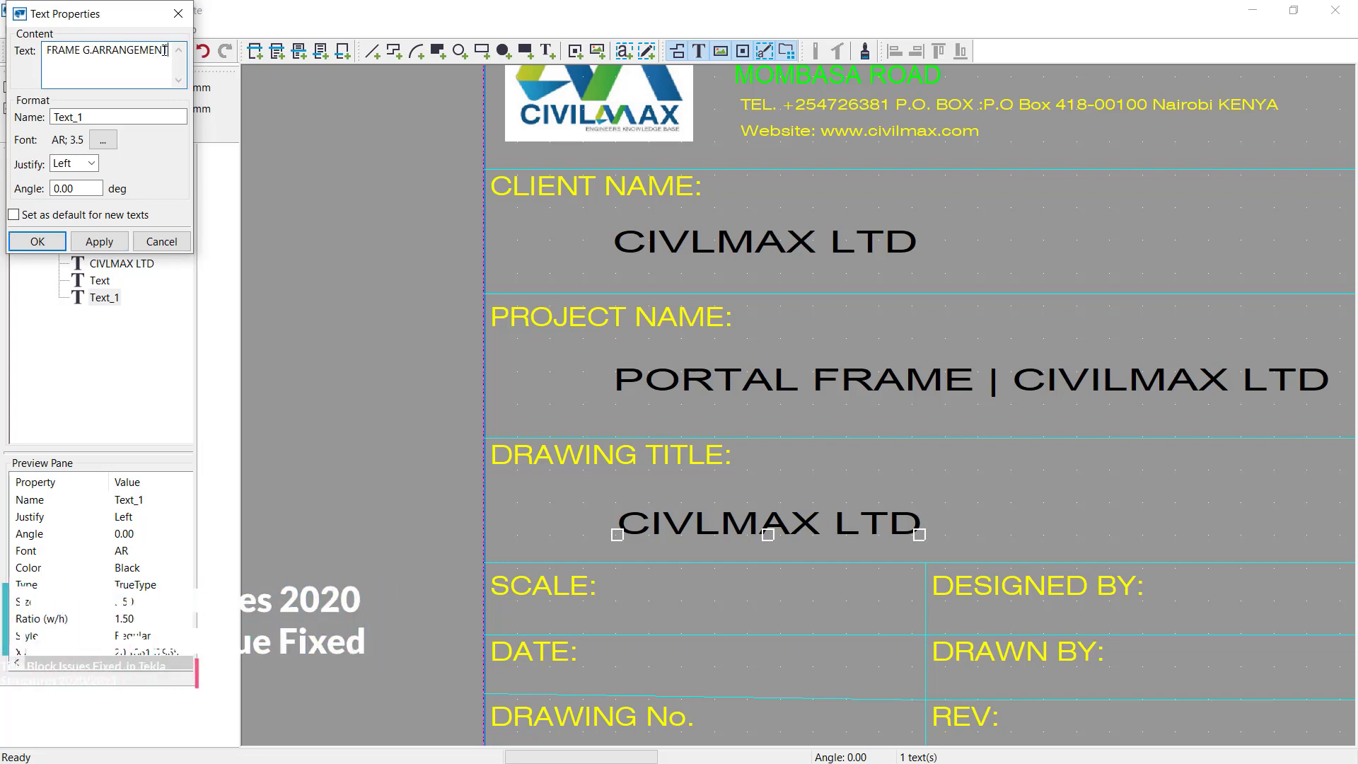
pyautogui.press('BackSpace')
pyautogui.press('BackSpace')
pyautogui.press('BackSpace')
pyautogui.press('BackSpace')
pyautogui.press('BackSpace')
pyautogui.press('BackSpace')
pyautogui.press('BackSpace')
pyautogui.press('BackSpace')
pyautogui.press('BackSpace')
pyautogui.press('BackSpace')
pyautogui.press('Home')
pyautogui.write('PORTAL')
pyautogui.click(99, 241)
pyautogui.click(1149, 464)
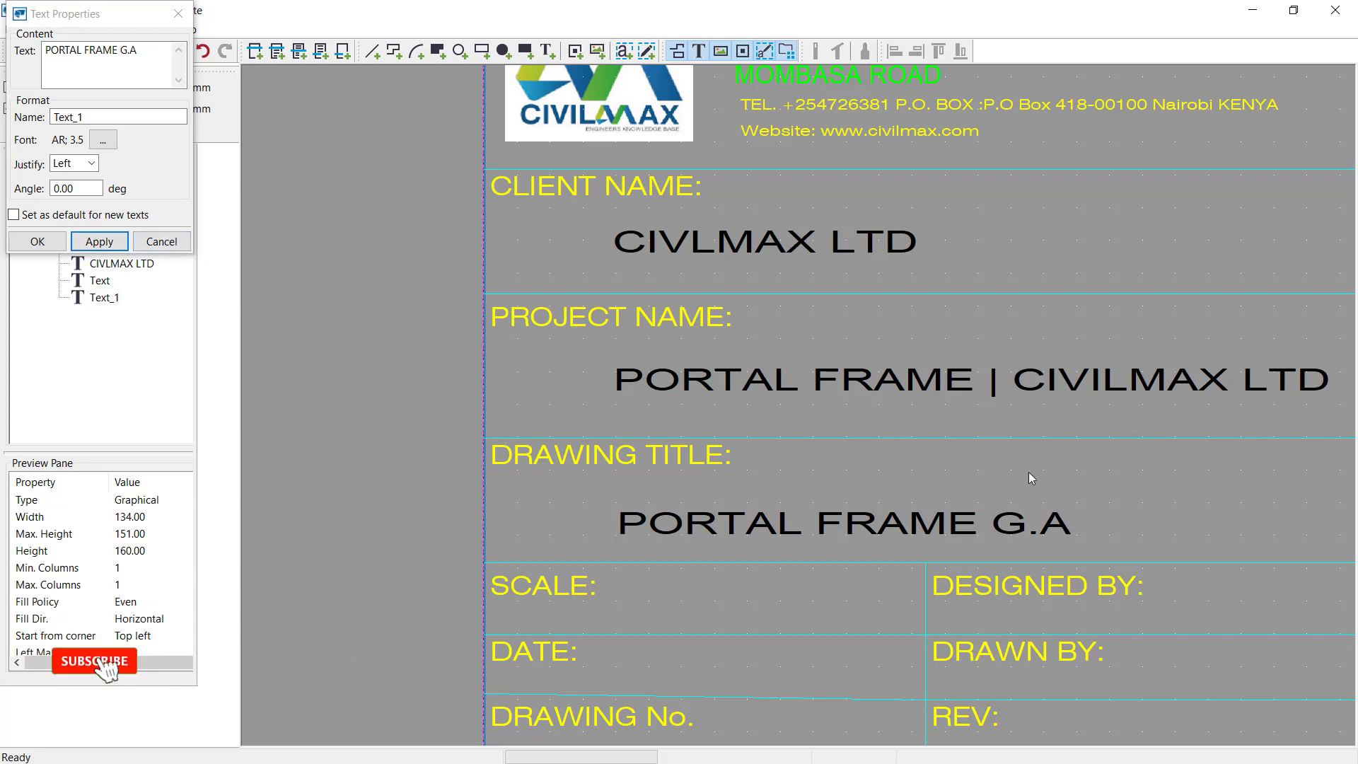
pyautogui.scroll(-1, 825, 407)
pyautogui.scroll(1, 832, 496)
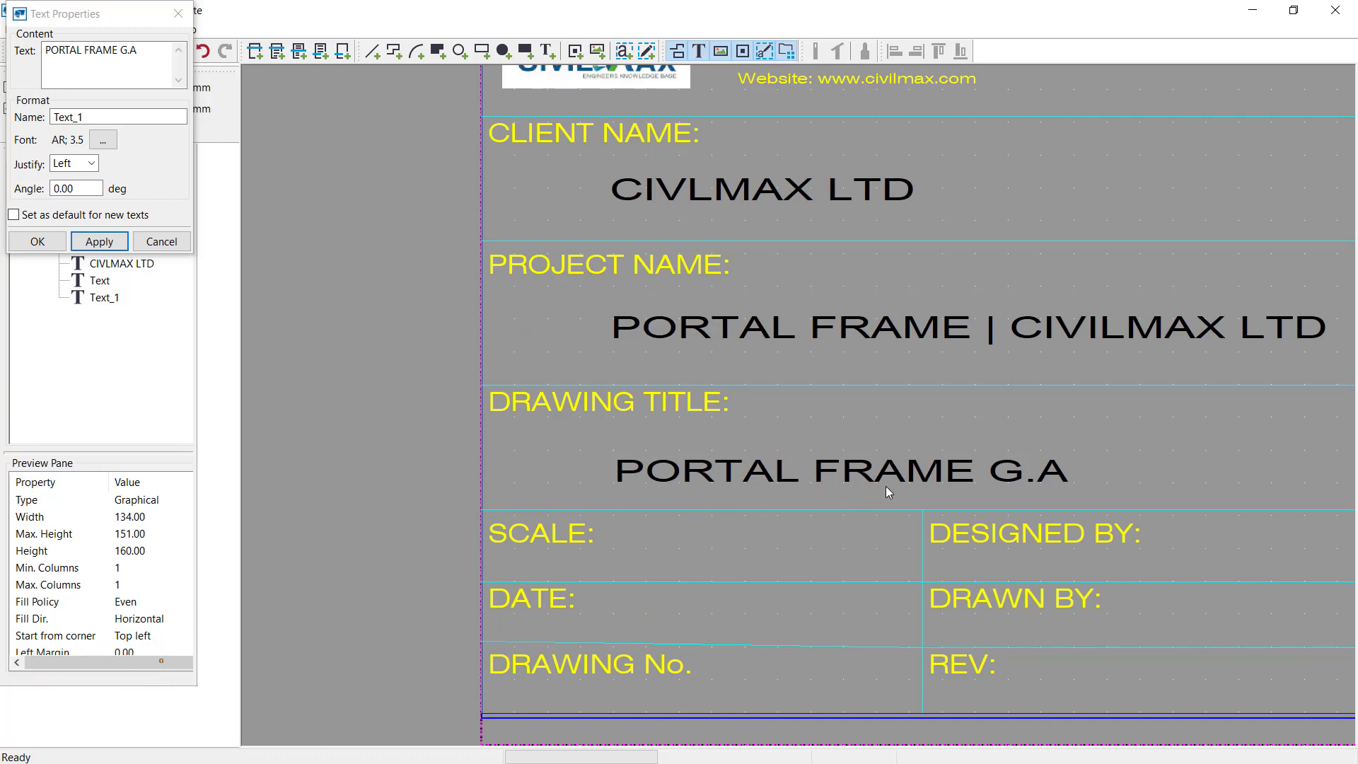
pyautogui.scroll(-3, 860, 406)
pyautogui.scroll(4, 718, 524)
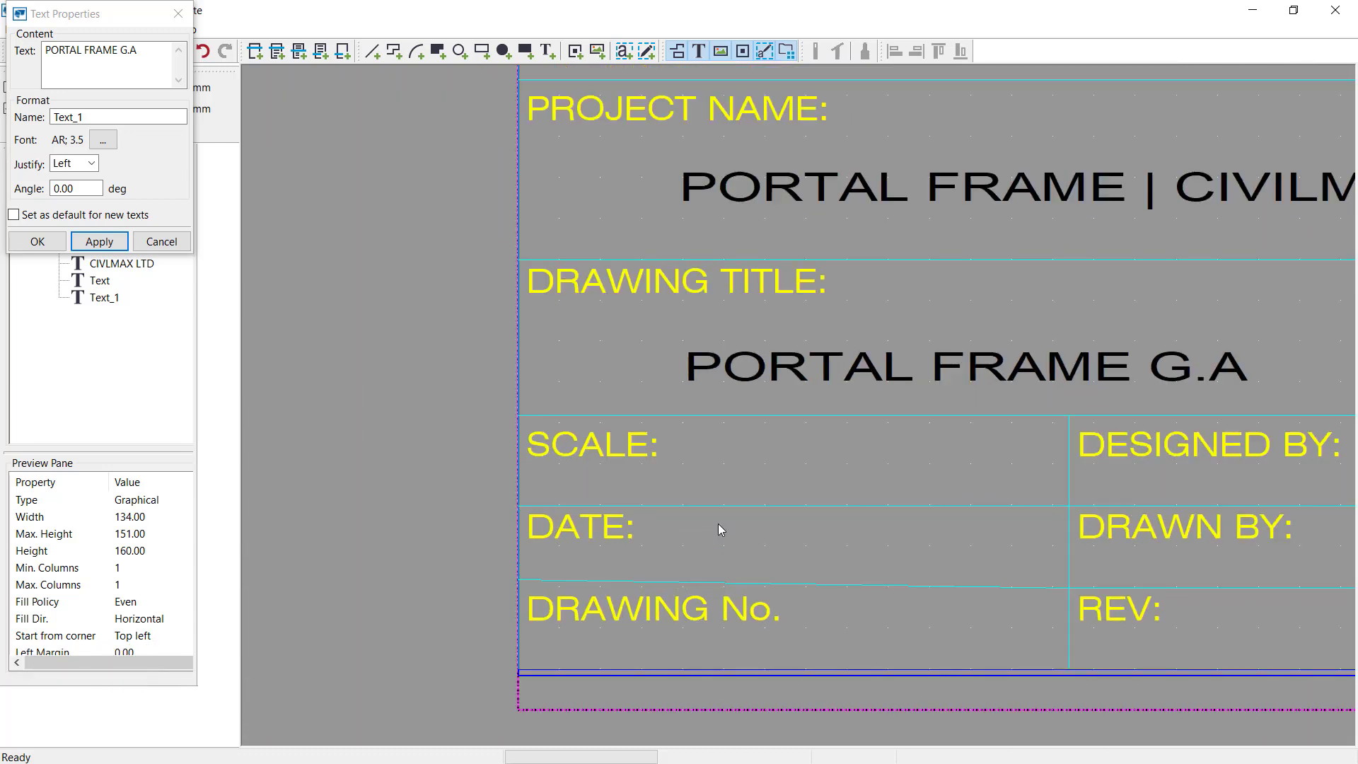
# Paste a copy of the client name text beside the SCALE label and change its content to NTS
pyautogui.scroll(-3, 715, 494)
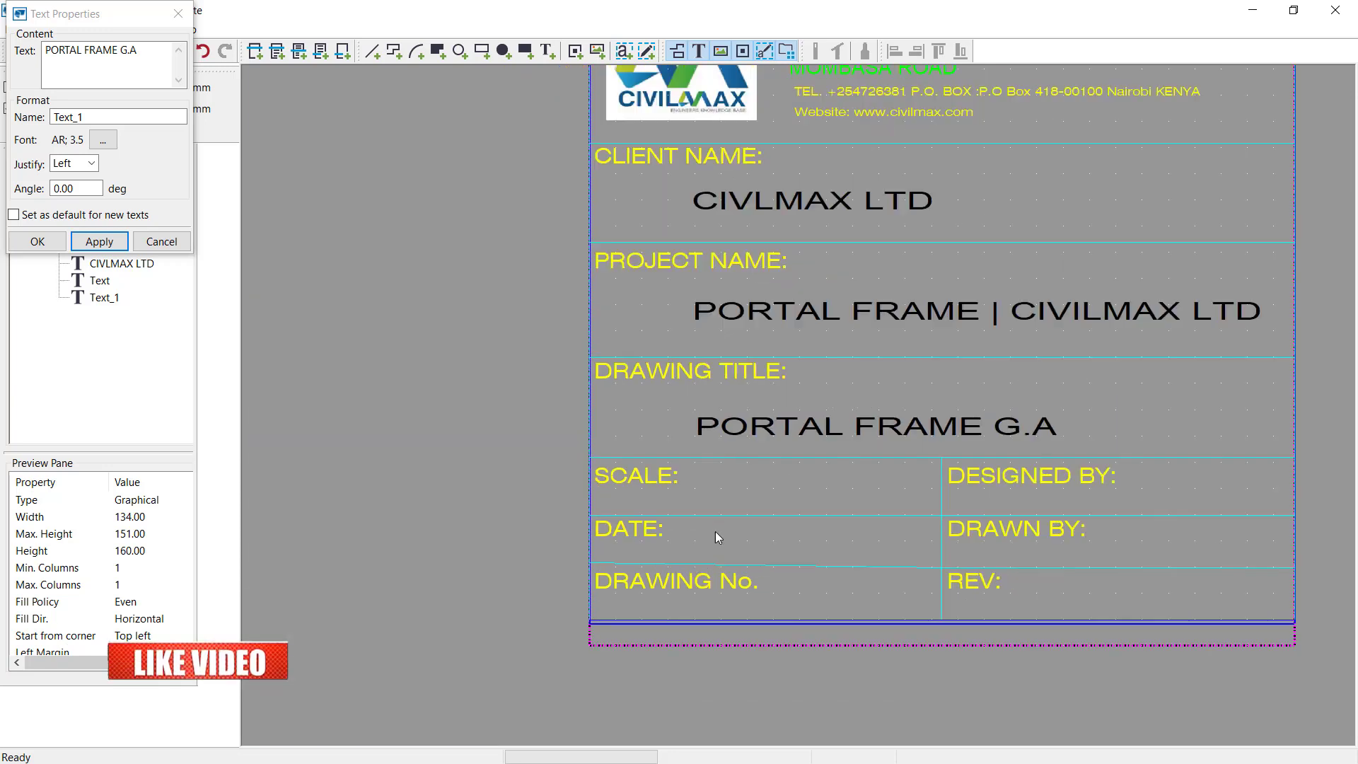
pyautogui.scroll(-1, 729, 495)
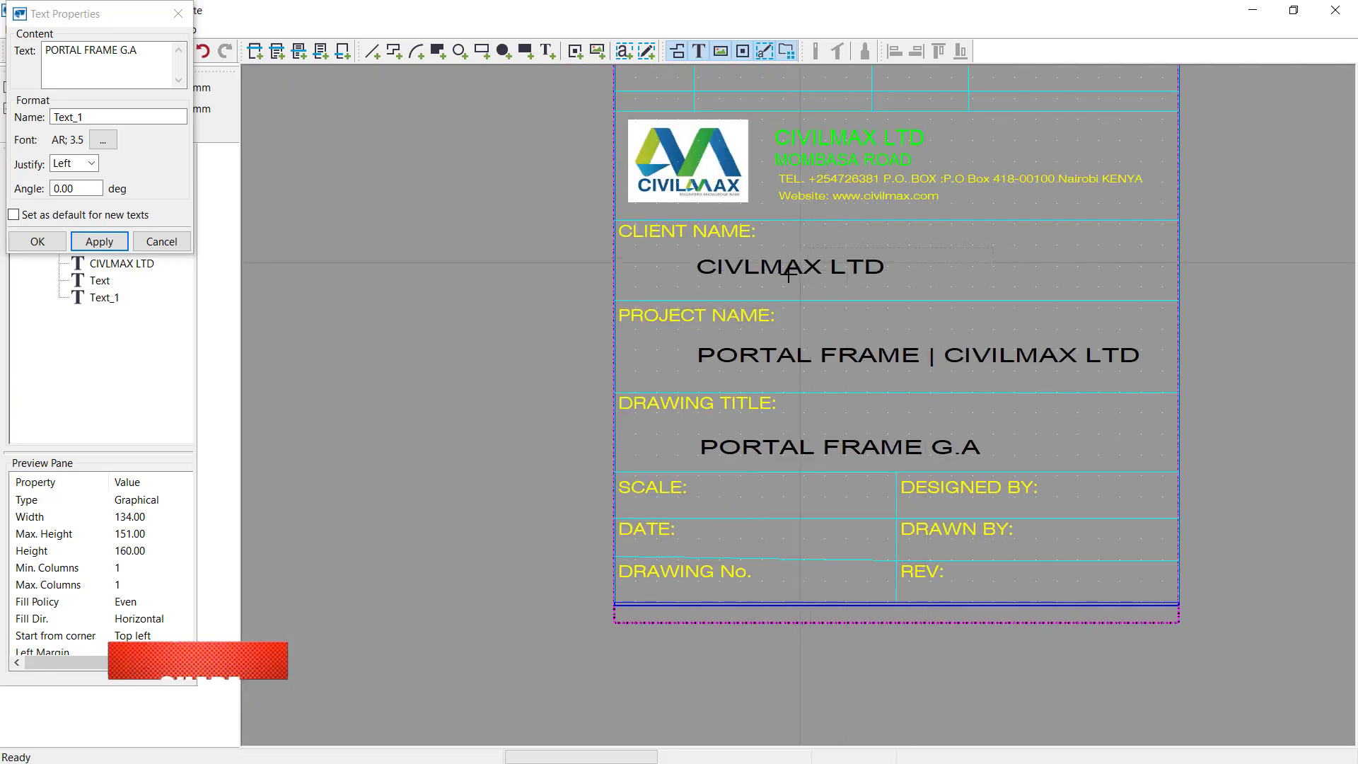
pyautogui.scroll(3, 718, 488)
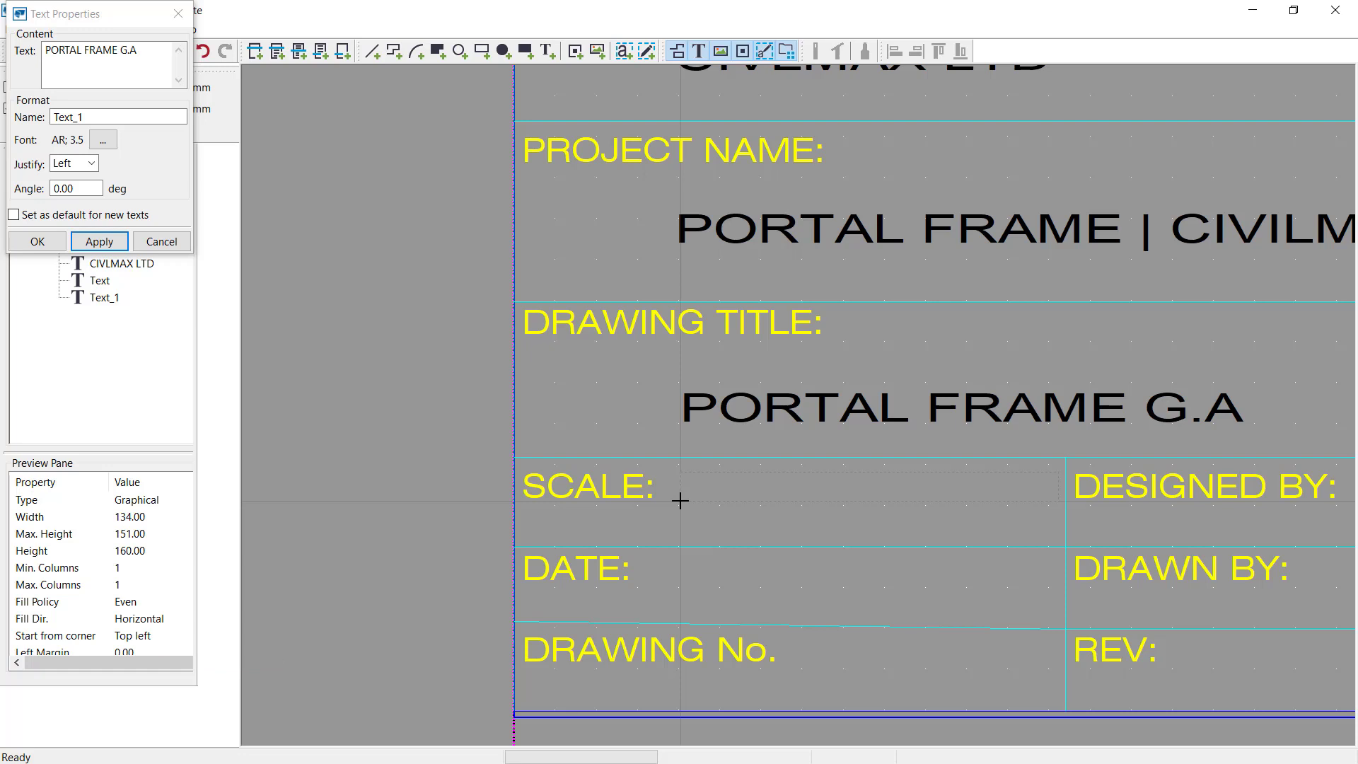
pyautogui.click(680, 501)
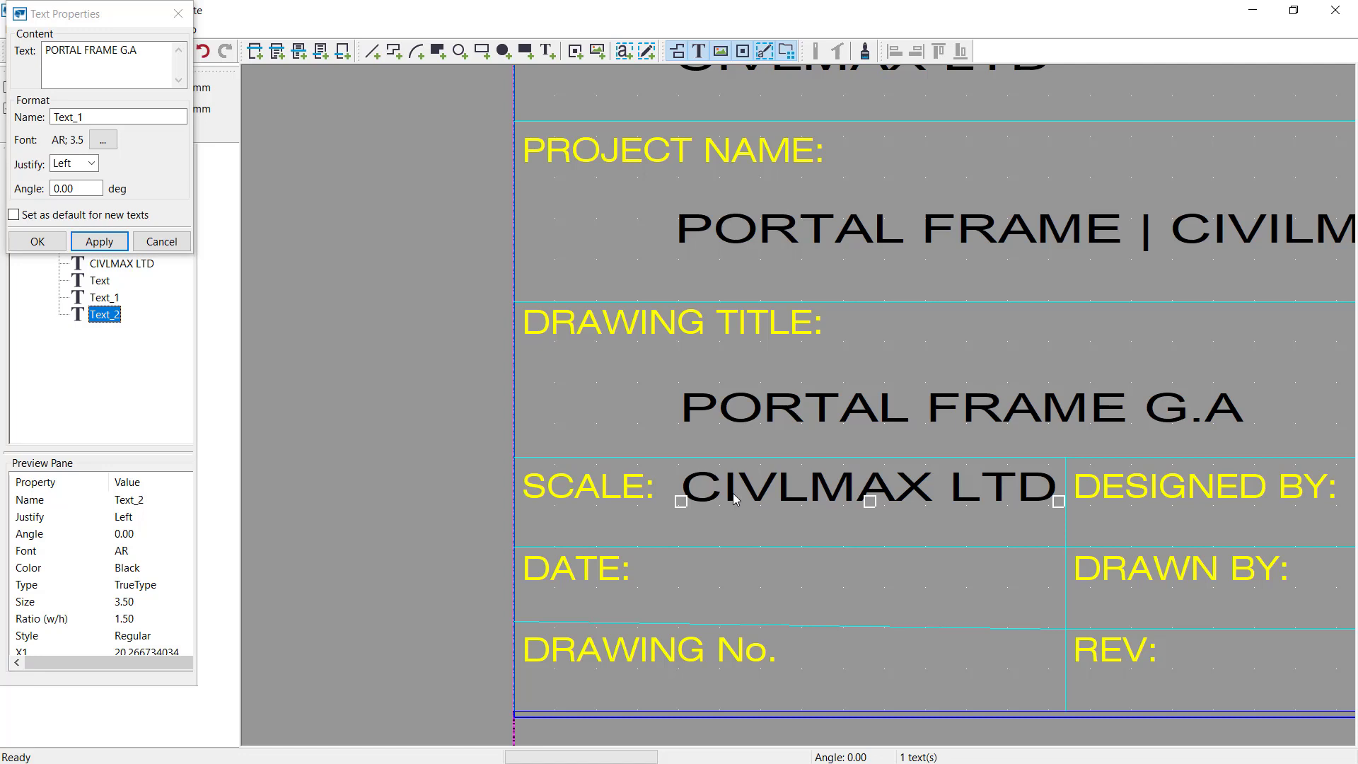
pyautogui.doubleClick(735, 498)
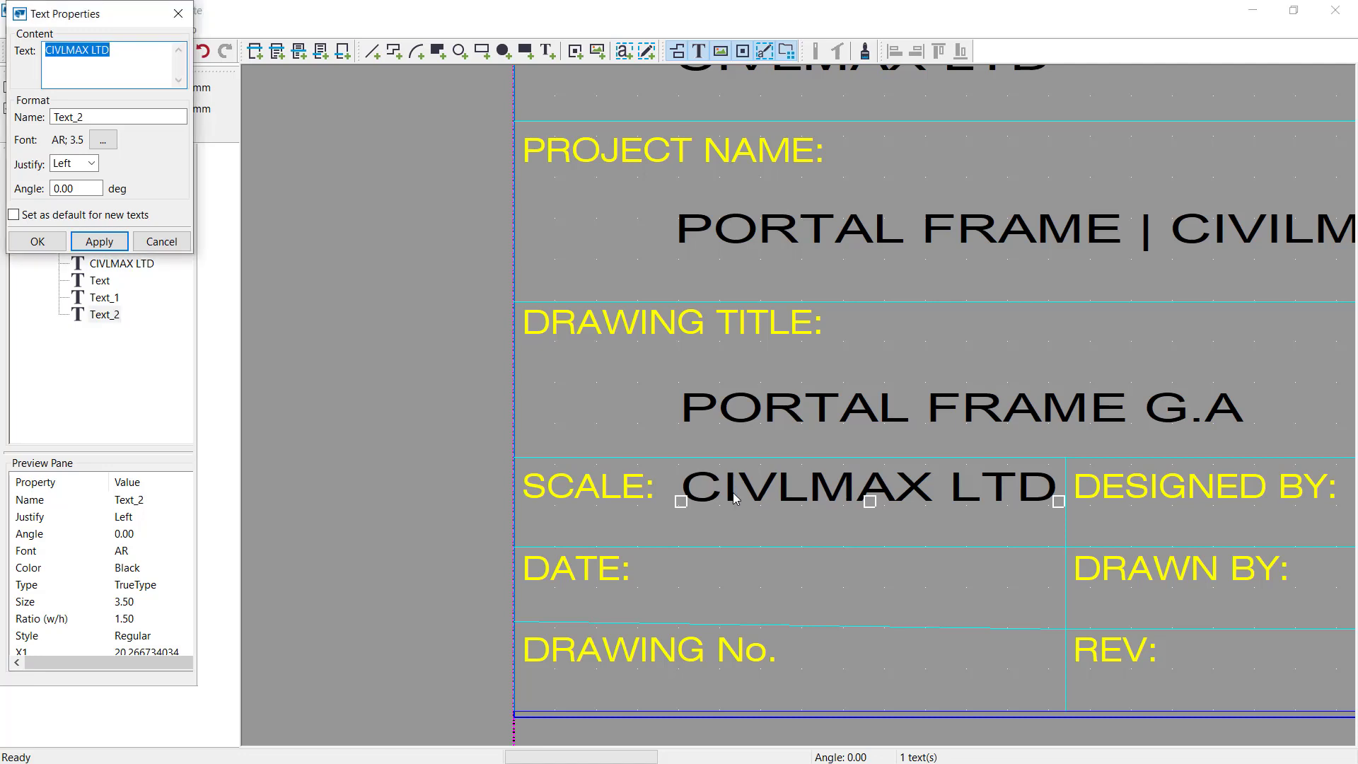
pyautogui.write('NTS')
pyautogui.click(100, 241)
pyautogui.click(38, 242)
# Set the font size of the NTS text beside SCALE to 3 mm
pyautogui.scroll(-2, 750, 505)
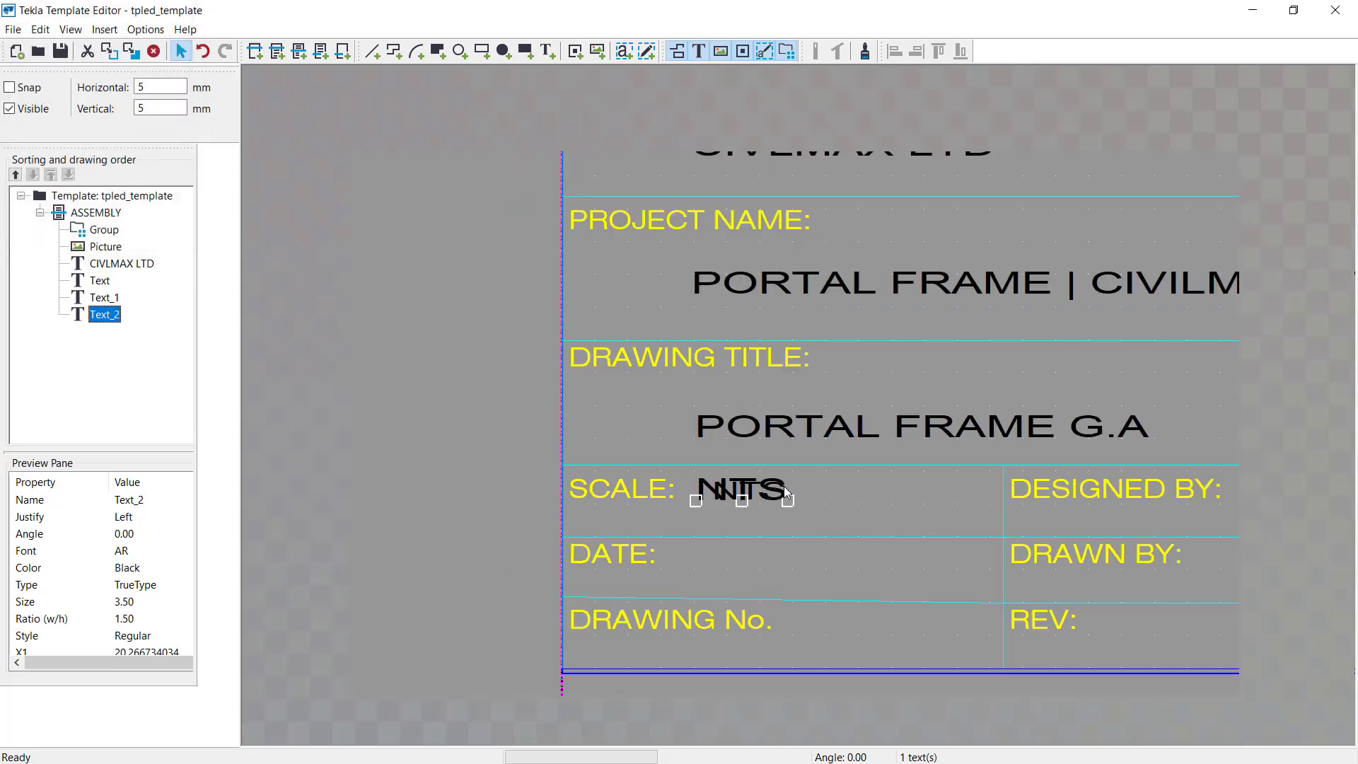
pyautogui.scroll(5, 781, 487)
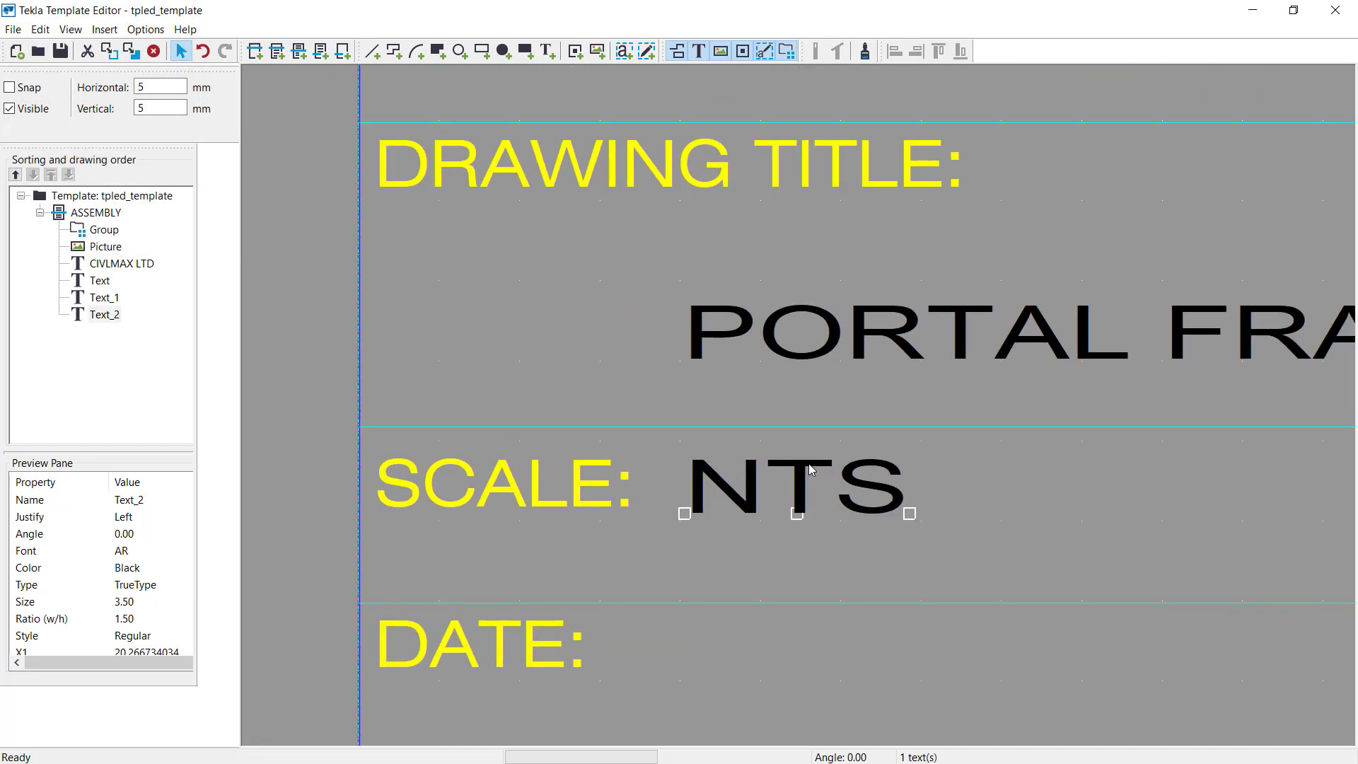
pyautogui.doubleClick(808, 464)
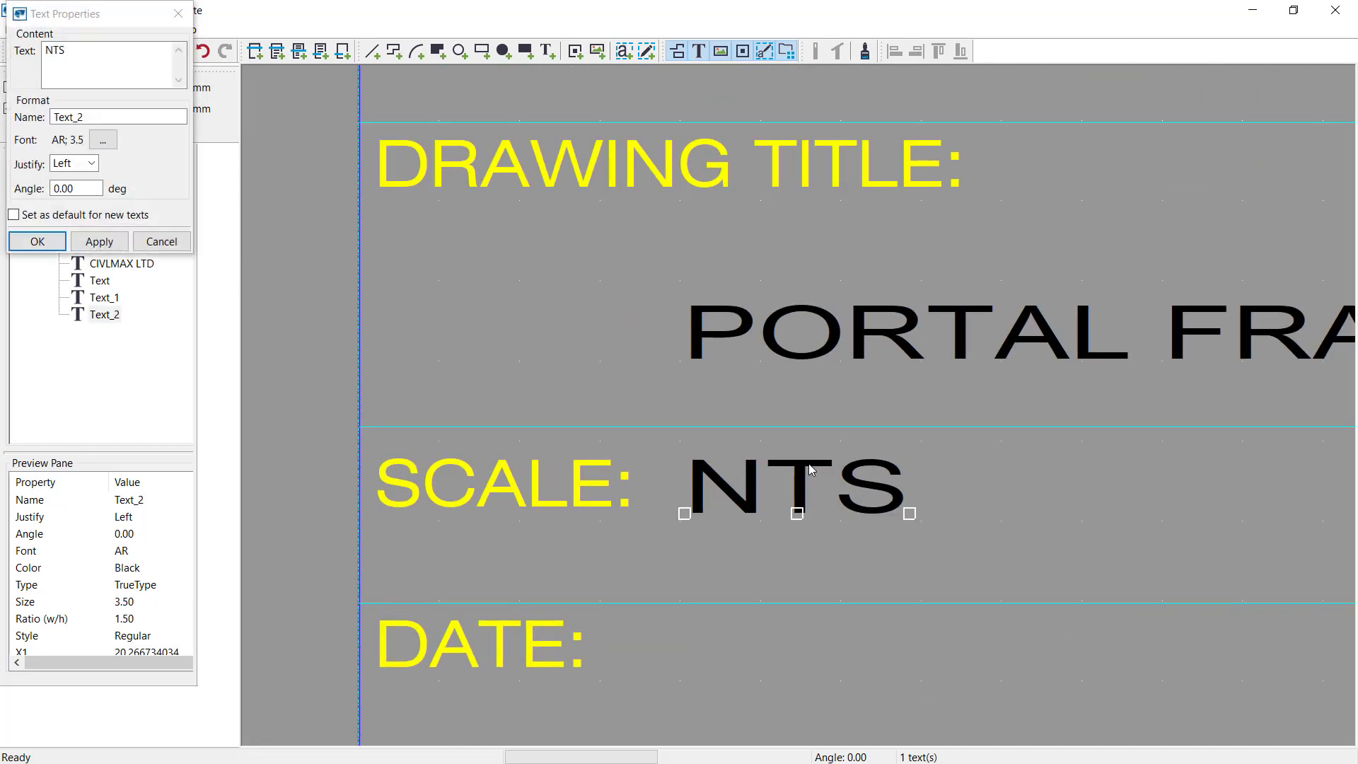
pyautogui.click(103, 139)
pyautogui.click(346, 113)
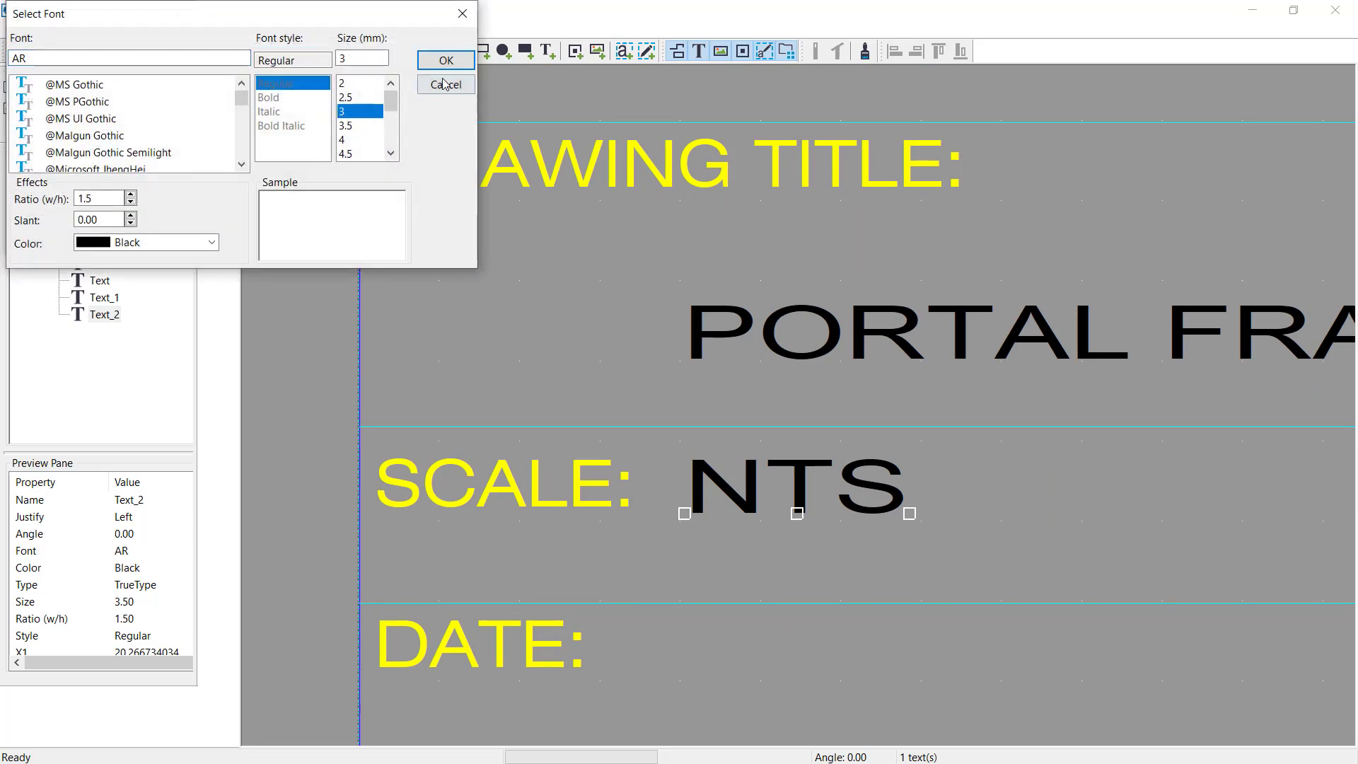
pyautogui.click(446, 61)
pyautogui.click(99, 241)
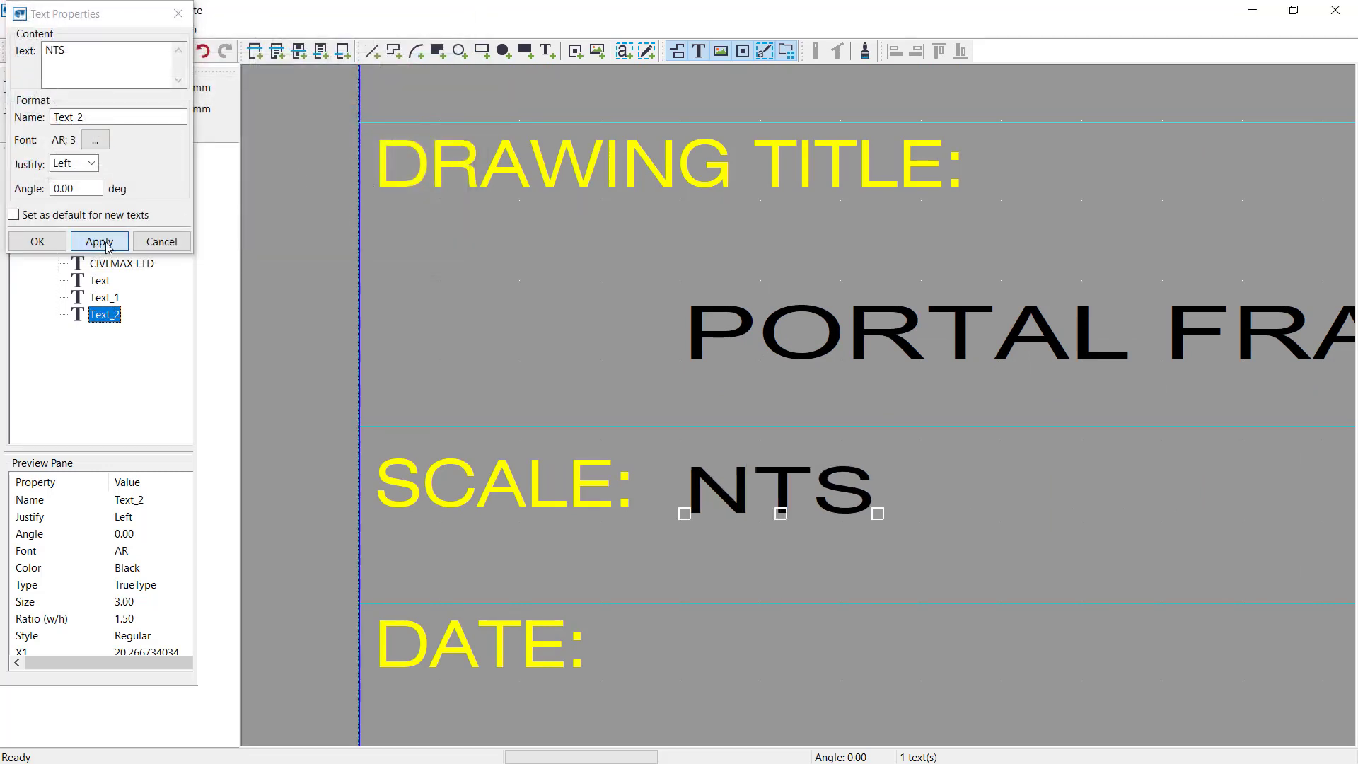
pyautogui.click(37, 241)
pyautogui.click(914, 460)
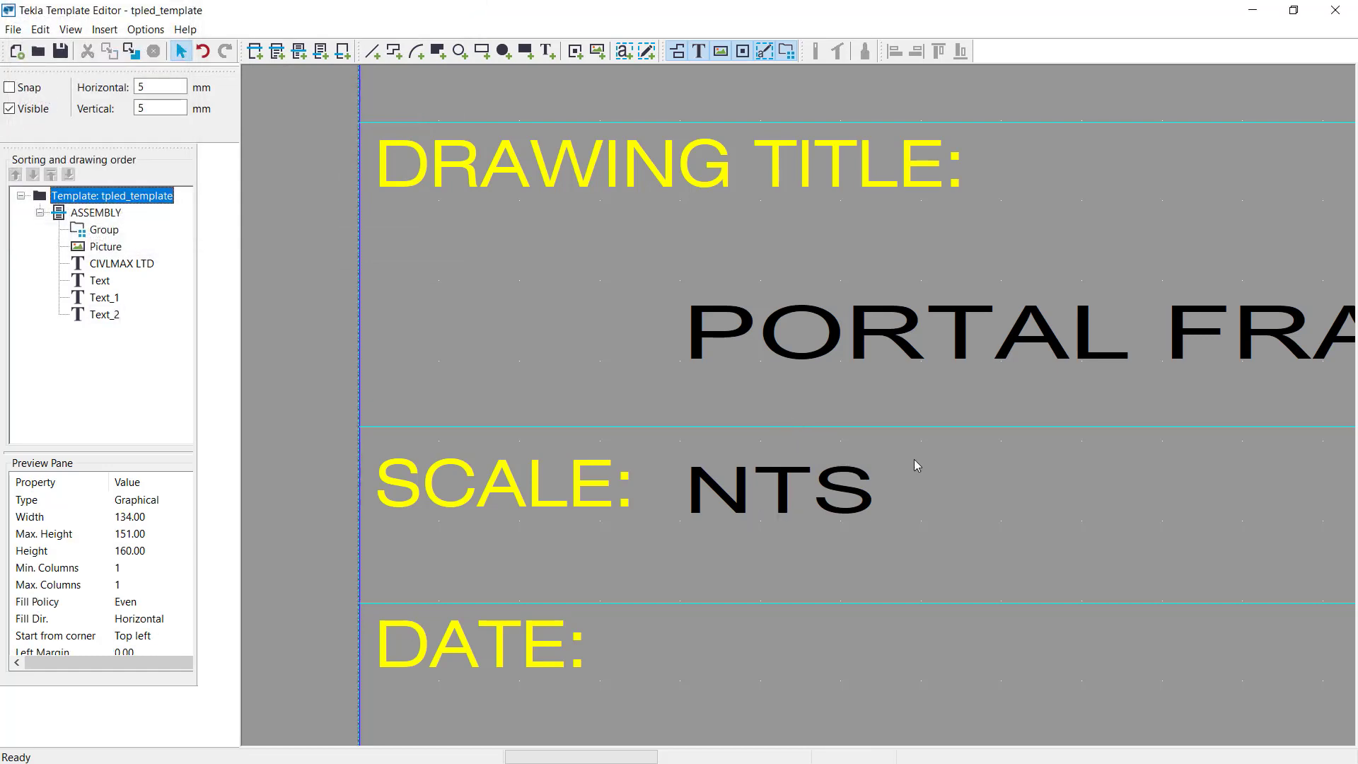
# Copy the NTS scale text and paste it beside the DATE label, aligned beneath the original
pyautogui.scroll(-3, 795, 439)
pyautogui.scroll(1, 765, 456)
pyautogui.click(754, 433)
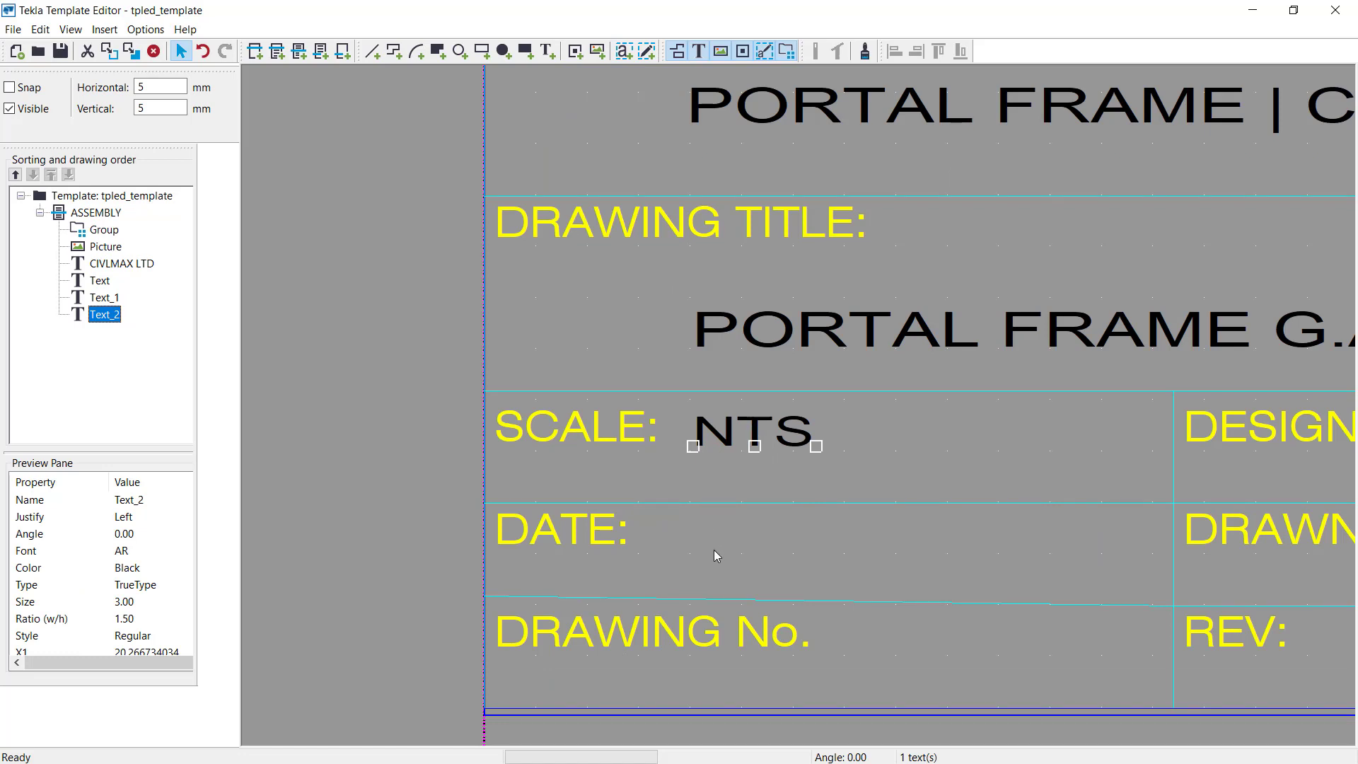
pyautogui.hotkey('ctrl', 'v')
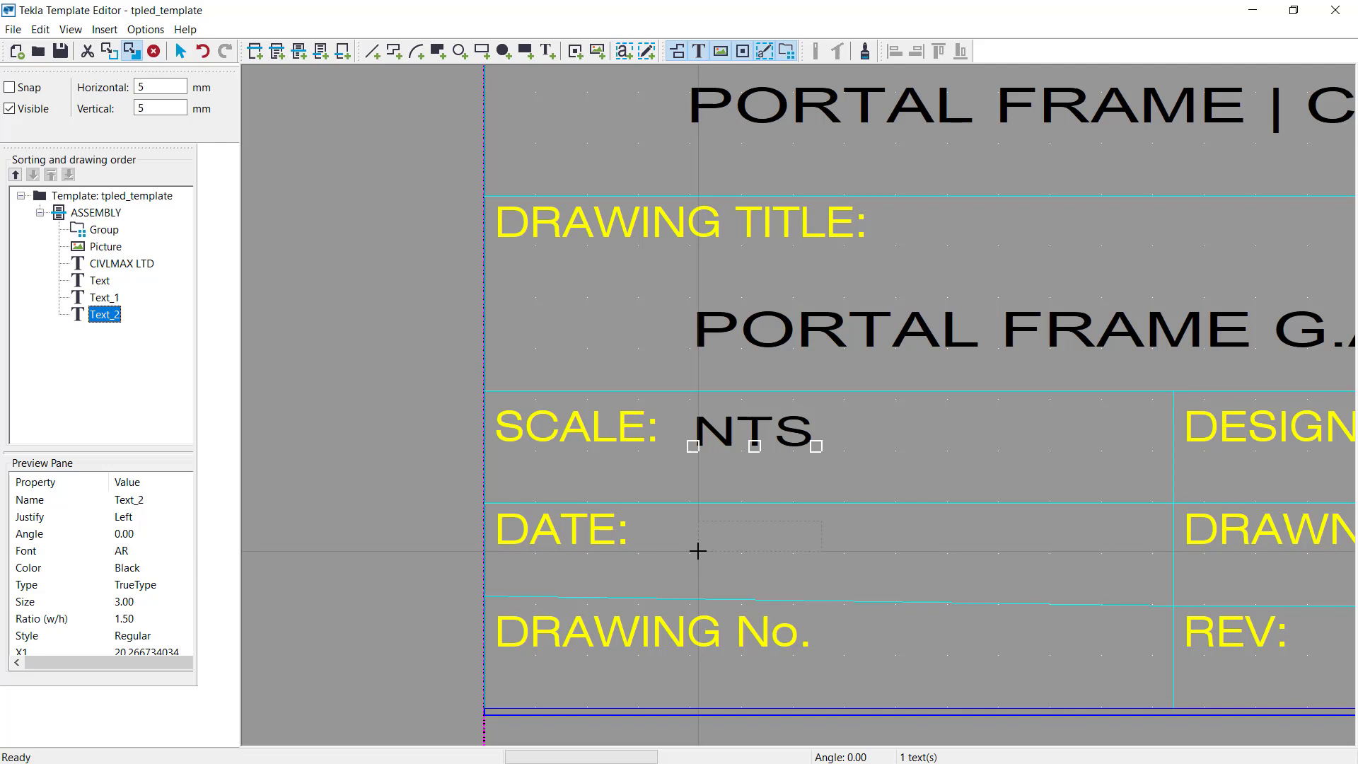
pyautogui.click(698, 550)
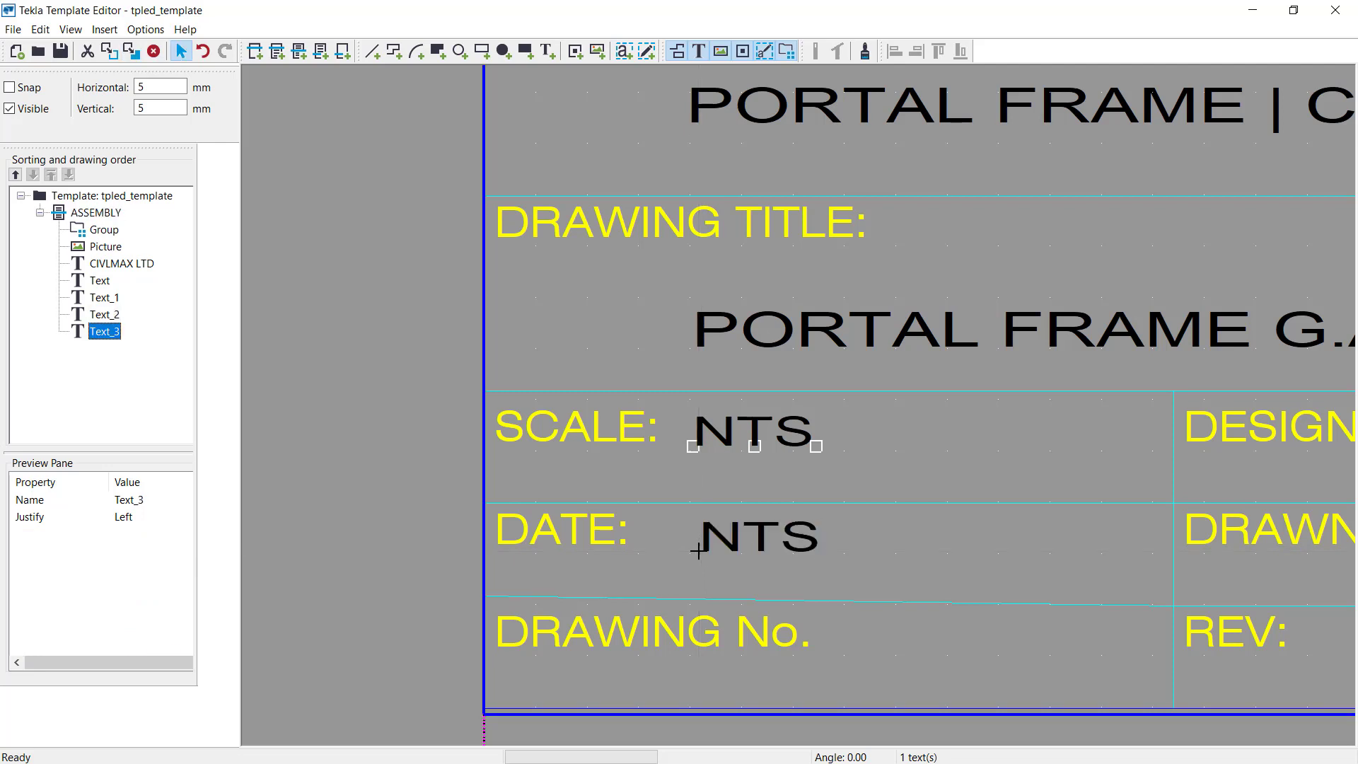
# Change the pasted text beside the DATE label to 06/30/2021
pyautogui.doubleClick(734, 553)
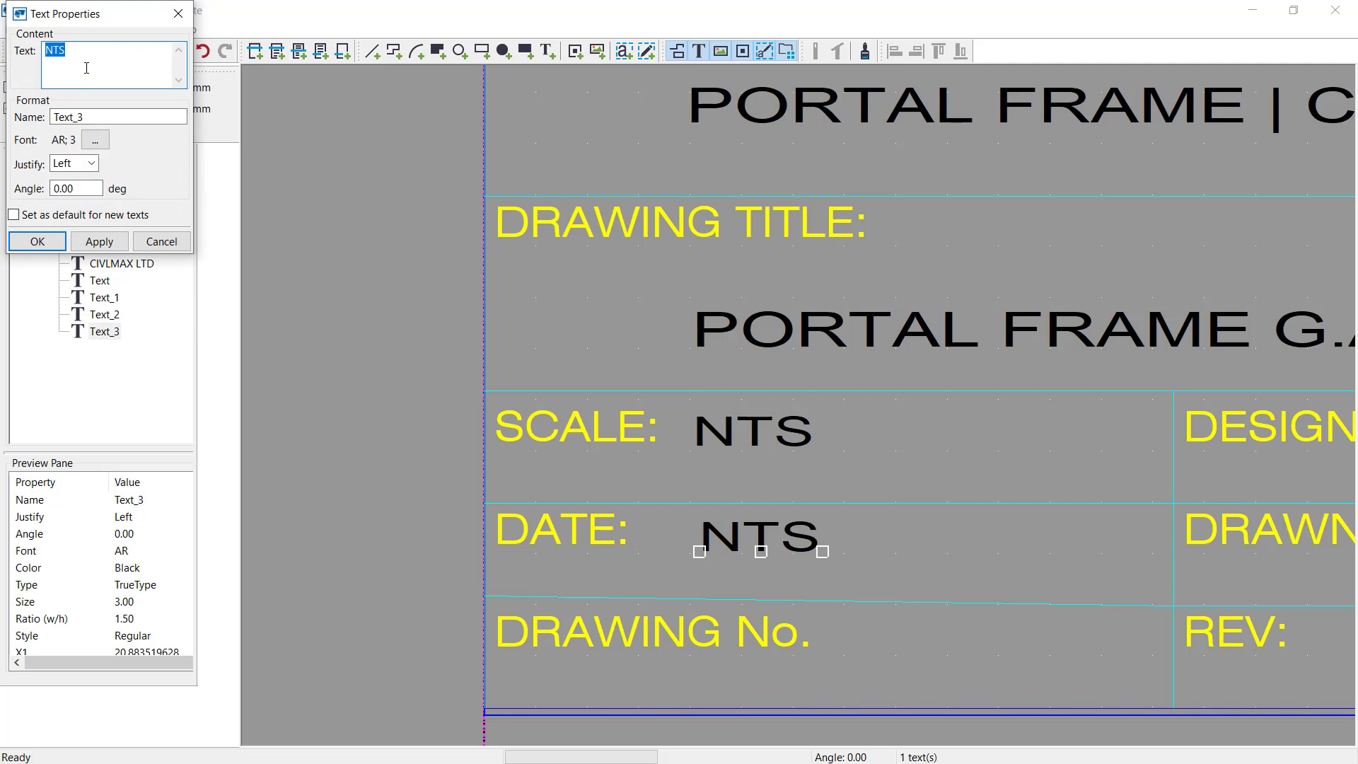
pyautogui.write('06')
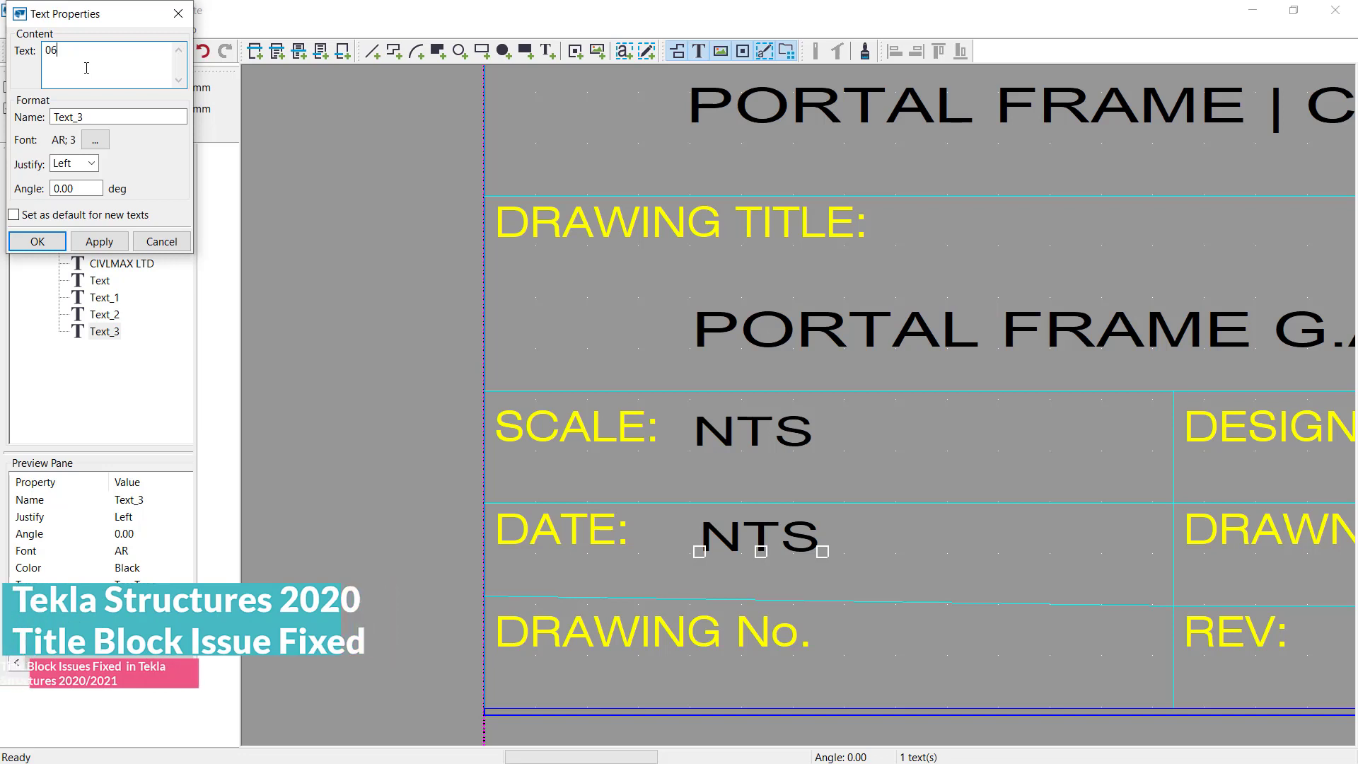
pyautogui.write('/')
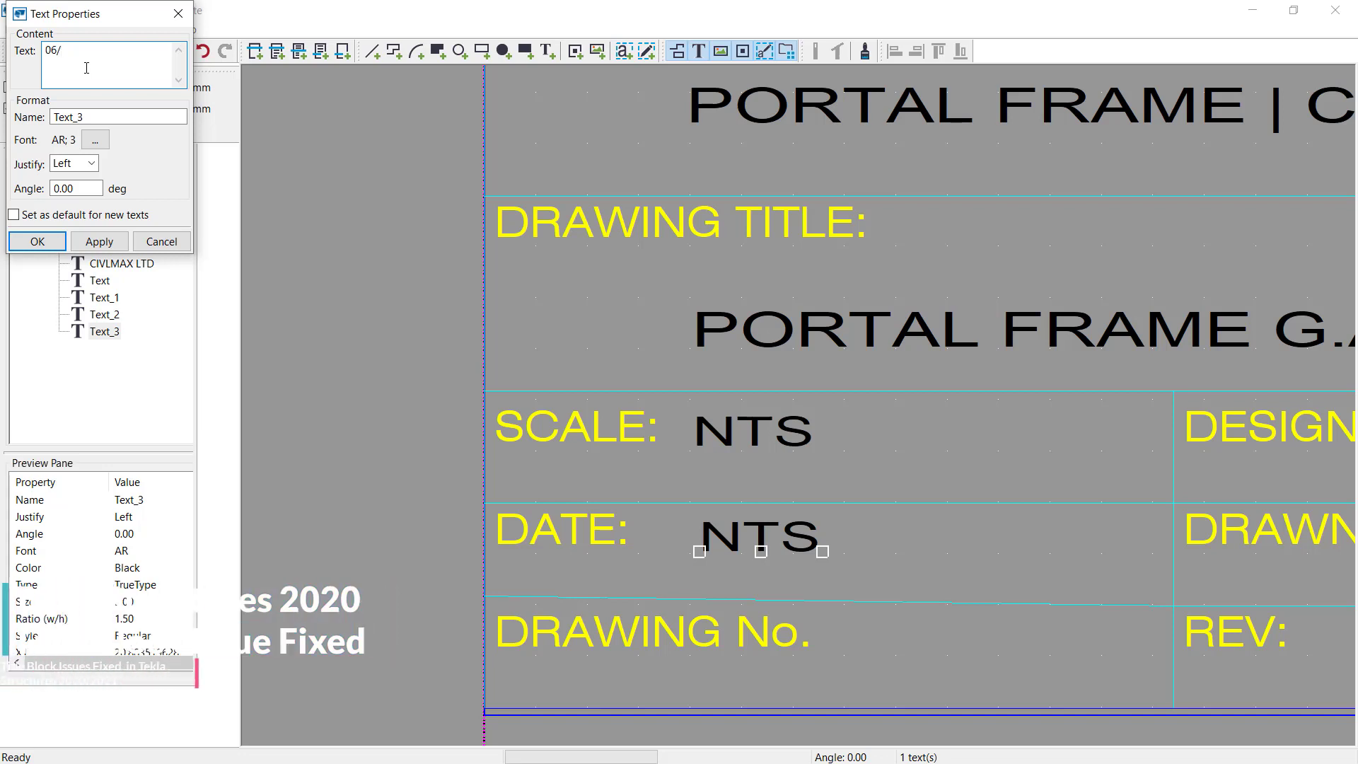
pyautogui.write('30/2021')
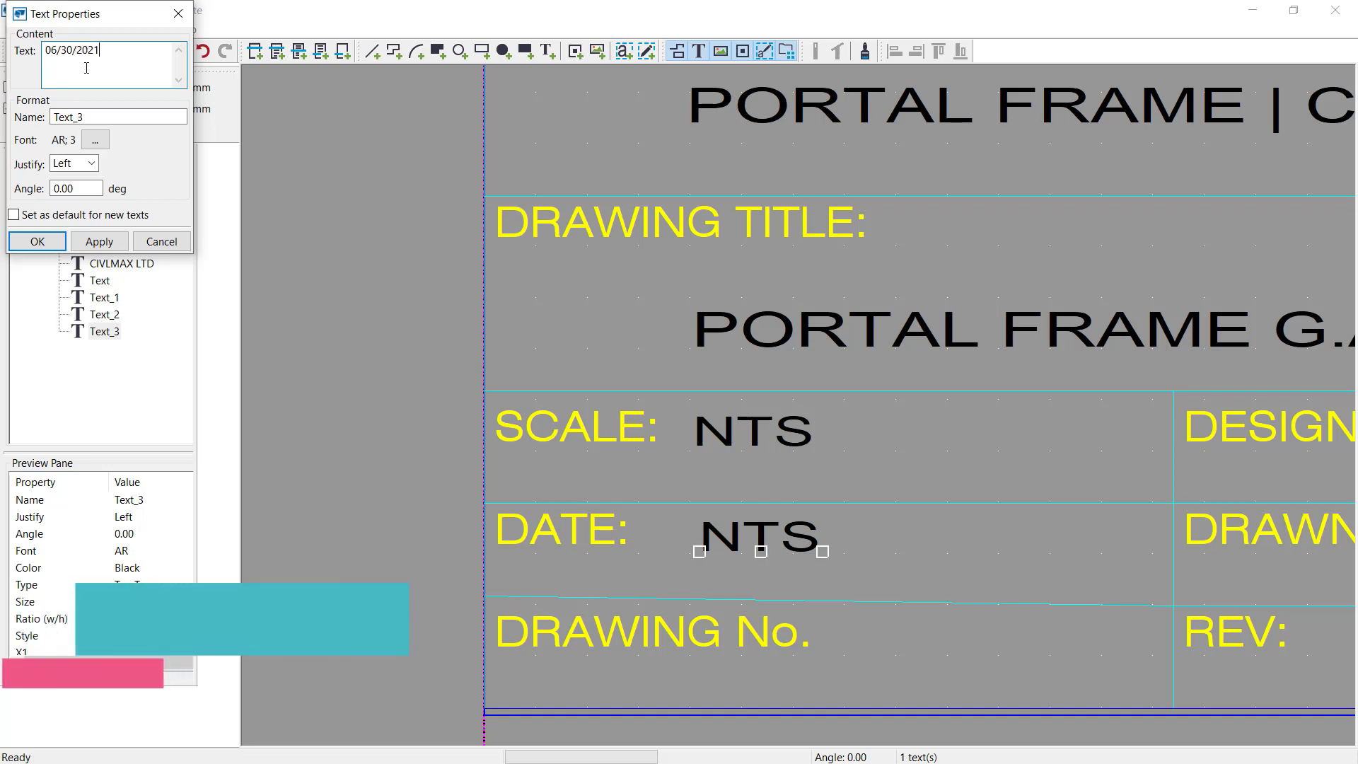
pyautogui.click(99, 242)
pyautogui.click(38, 241)
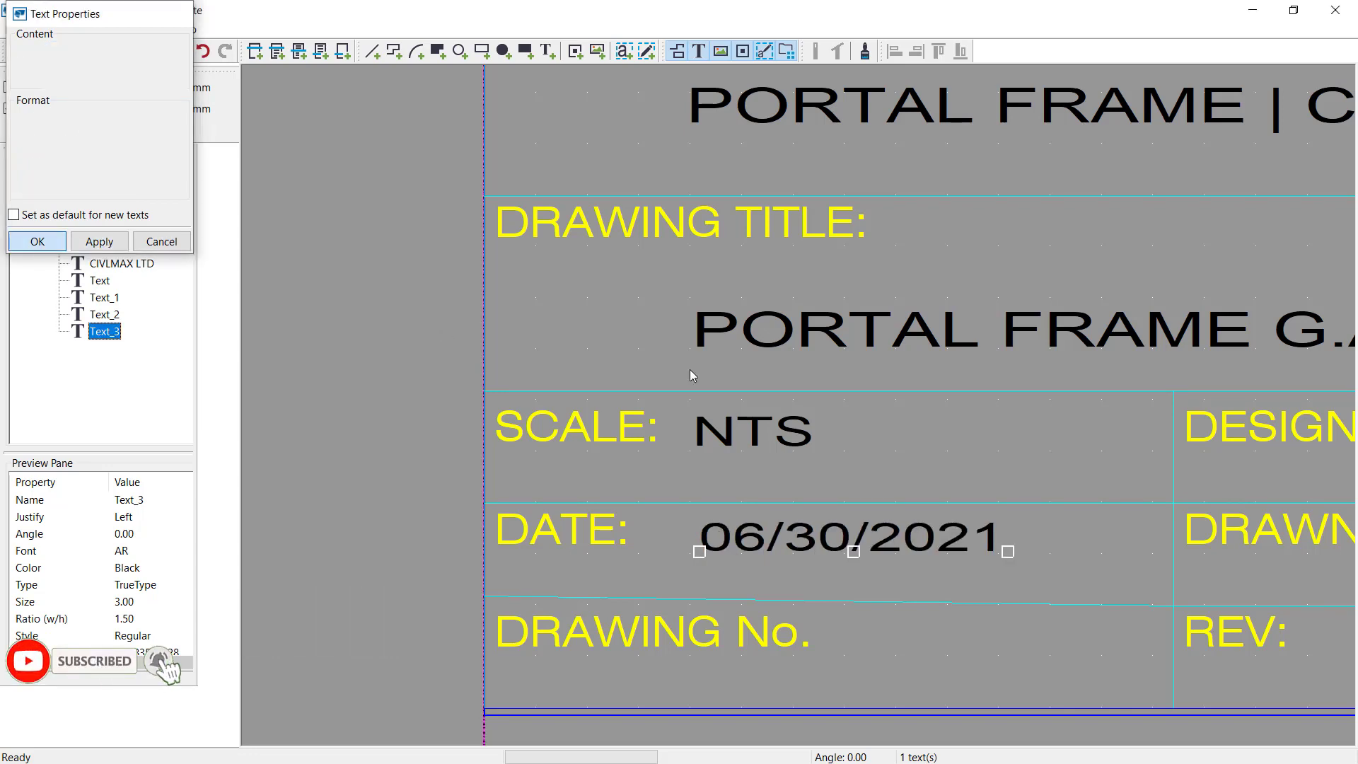
# Paste another NTS text copy just beneath the DRAWING No. label and change its content to CV00/091
pyautogui.scroll(-3, 826, 402)
pyautogui.scroll(4, 749, 556)
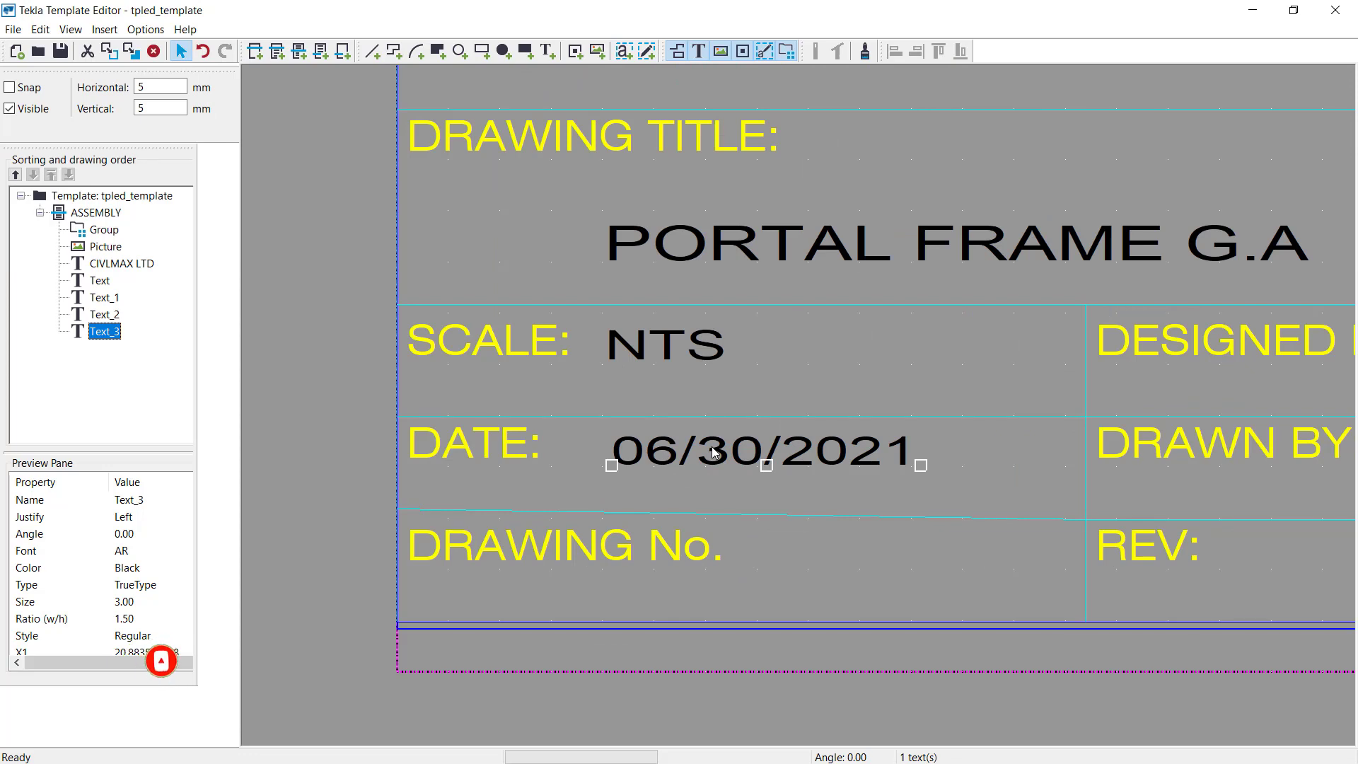
pyautogui.hotkey('ctrl', 'v')
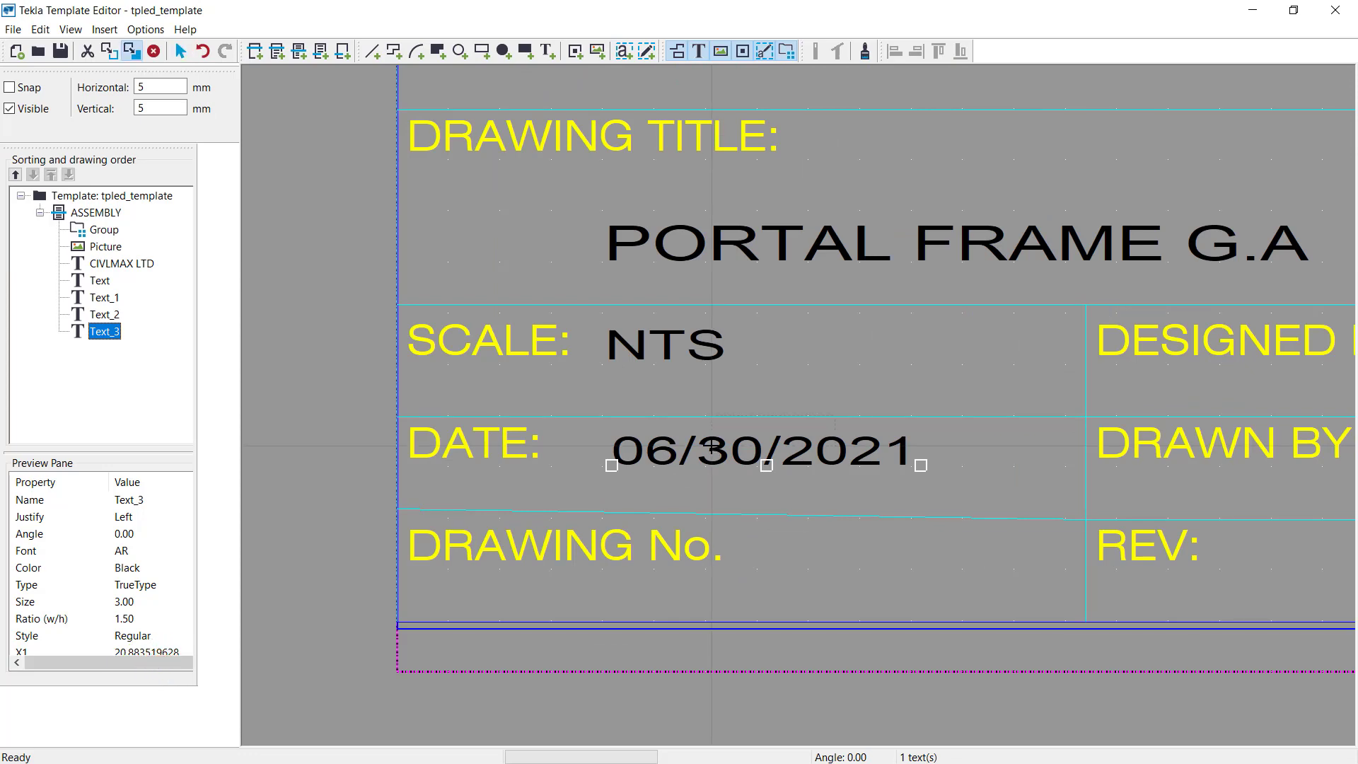
pyautogui.click(610, 609)
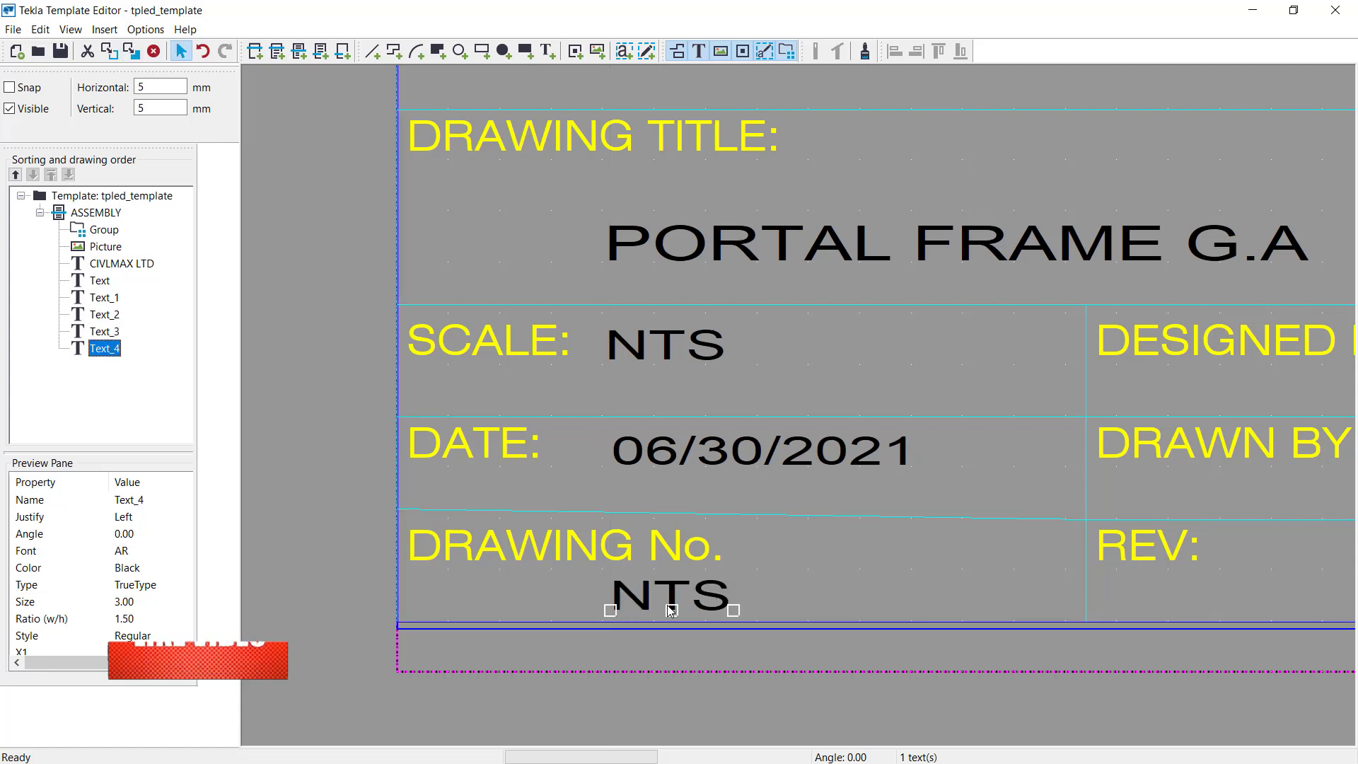
pyautogui.doubleClick(649, 599)
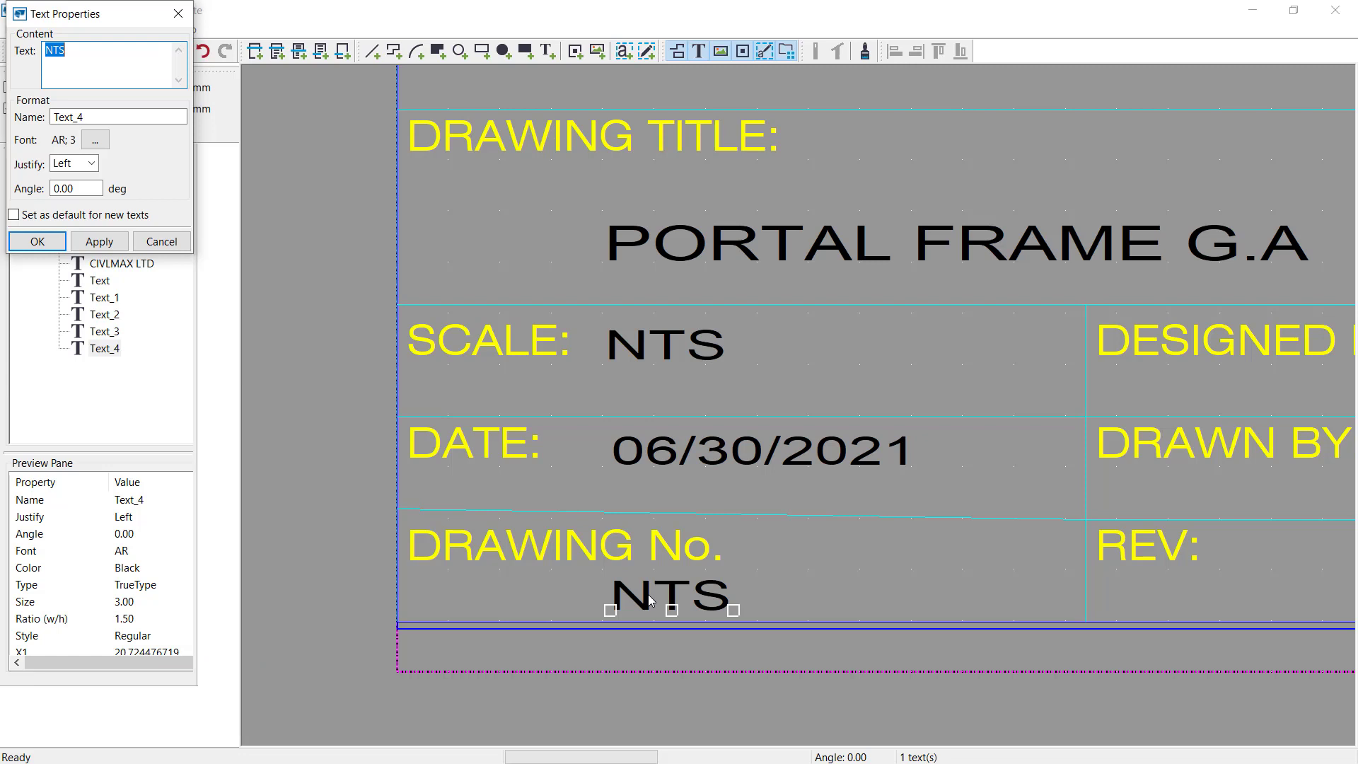
pyautogui.write('CV00/091')
pyautogui.click(98, 242)
pyautogui.click(37, 241)
# Paste another copy of the NTS text beside the DESIGNED BY label
pyautogui.scroll(-2, 1228, 450)
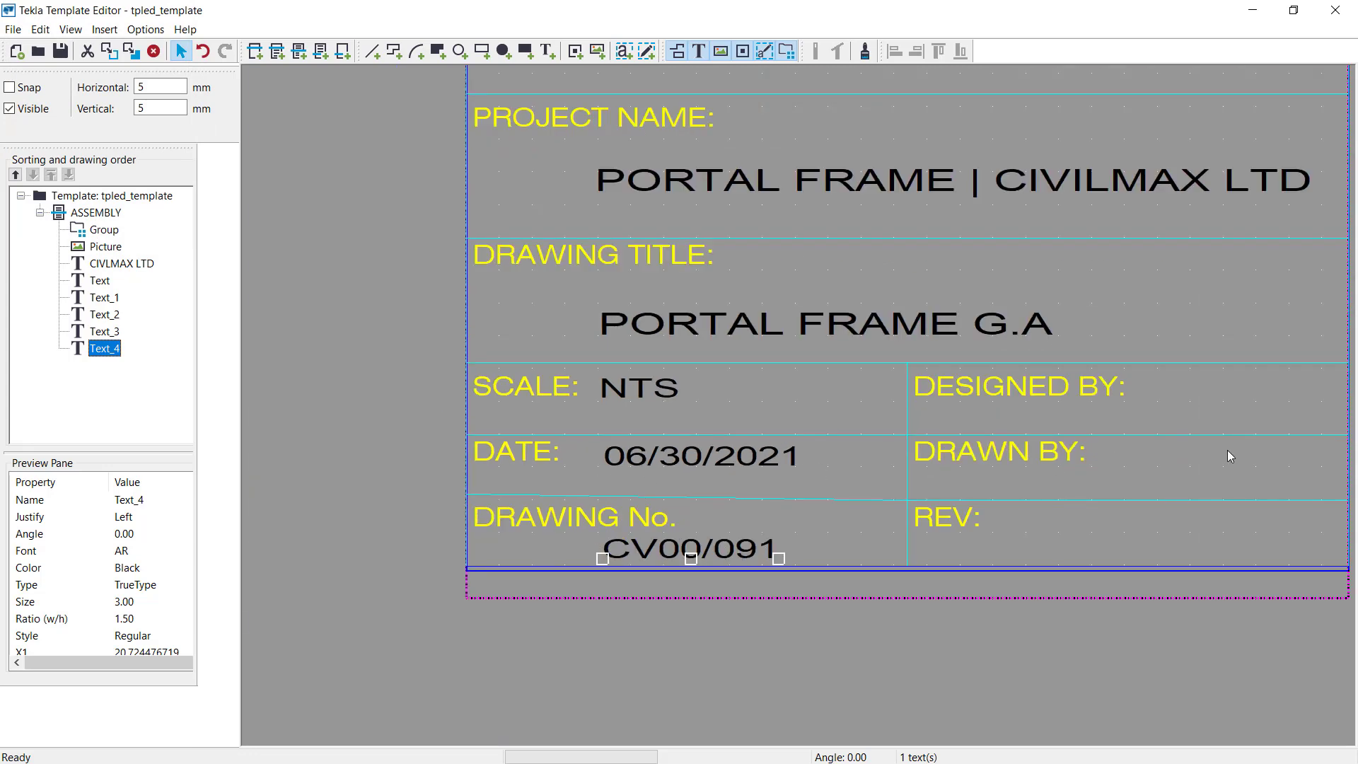
pyautogui.scroll(-2, 1238, 407)
pyautogui.scroll(4, 998, 414)
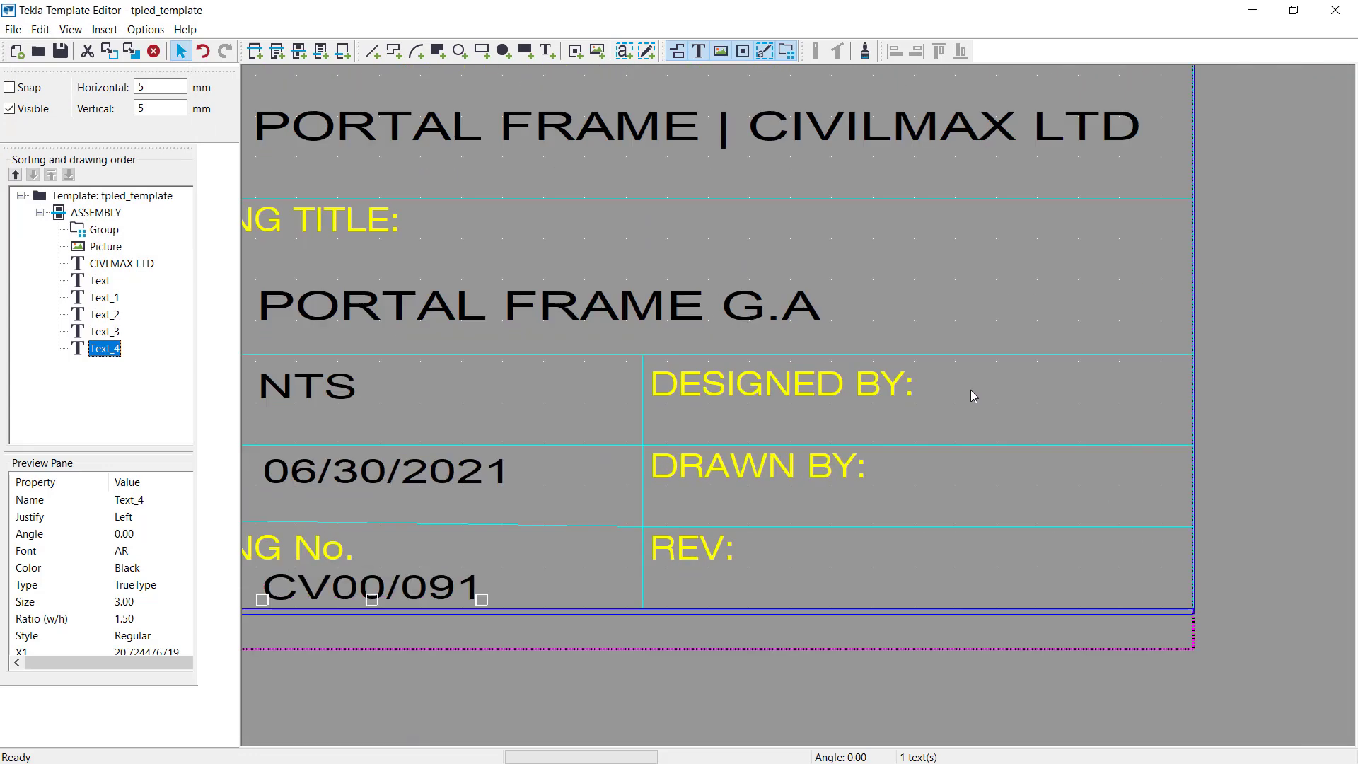
pyautogui.hotkey('ctrl', 'v')
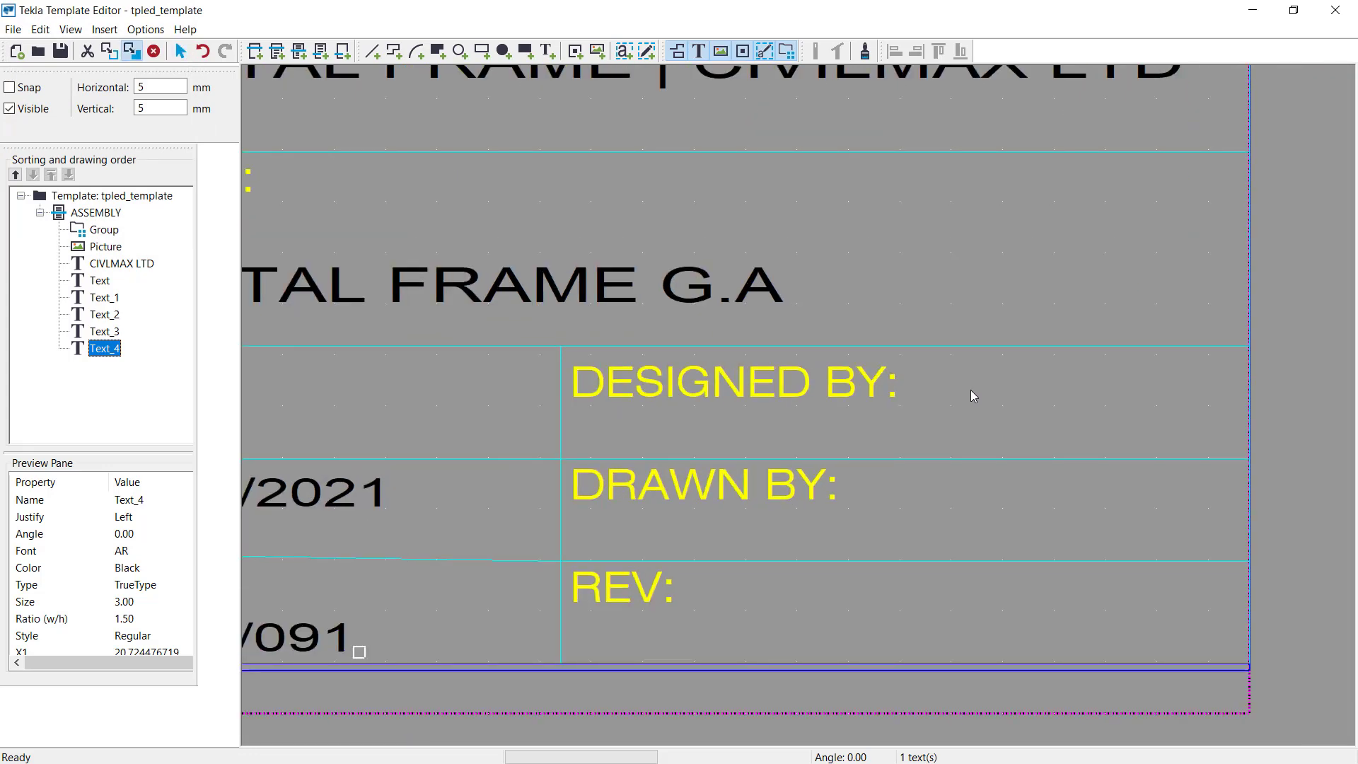
pyautogui.click(919, 400)
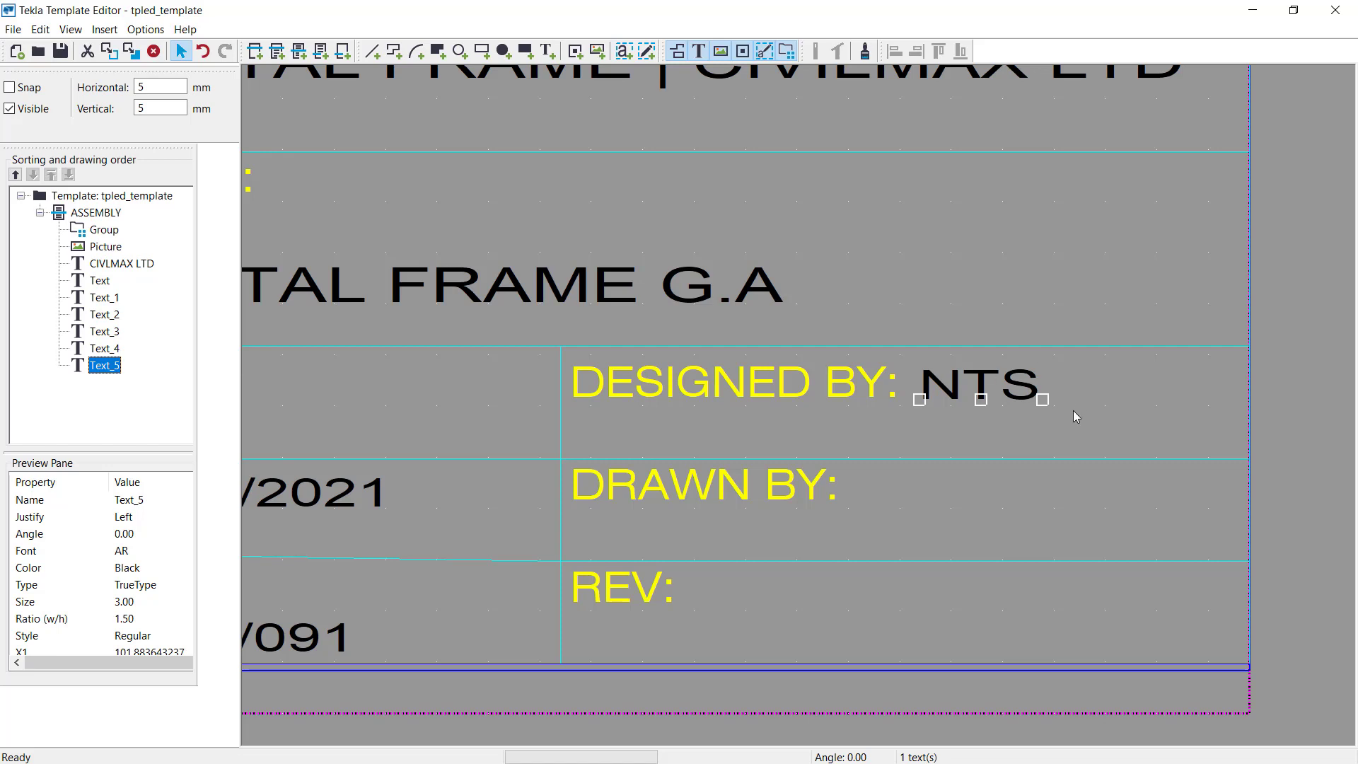
# Change the text beside DESIGNED BY to M.D and move it farther away from the label within its cell
pyautogui.doubleClick(943, 388)
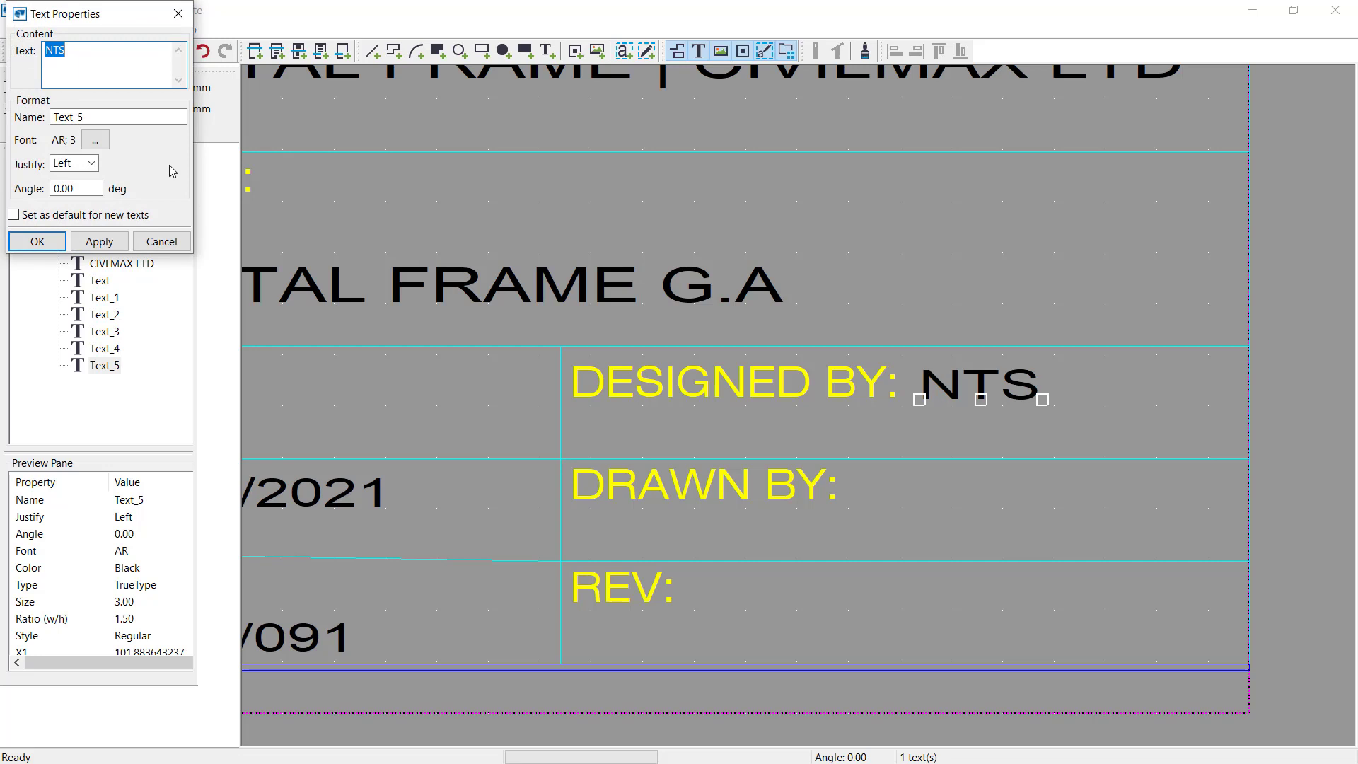
pyautogui.write('M.D')
pyautogui.click(99, 241)
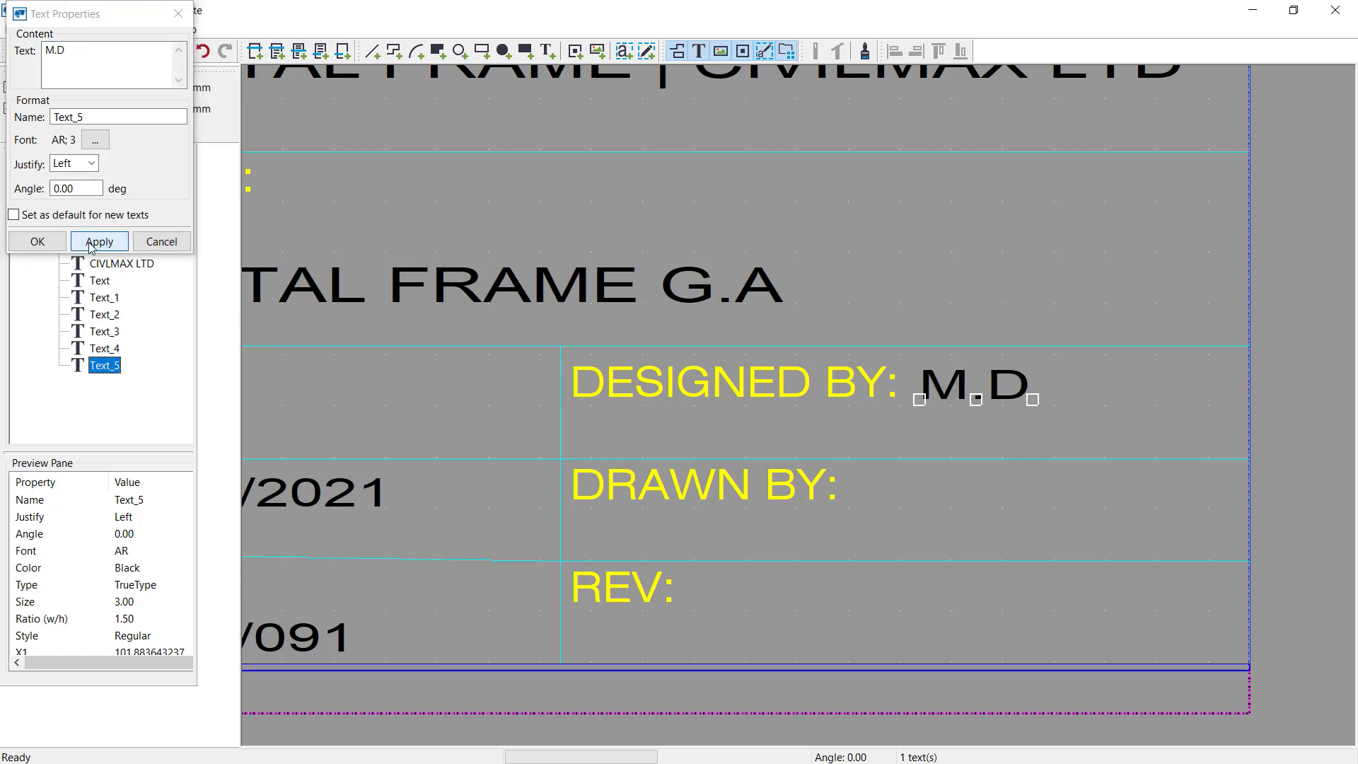
pyautogui.scroll(2, 999, 393)
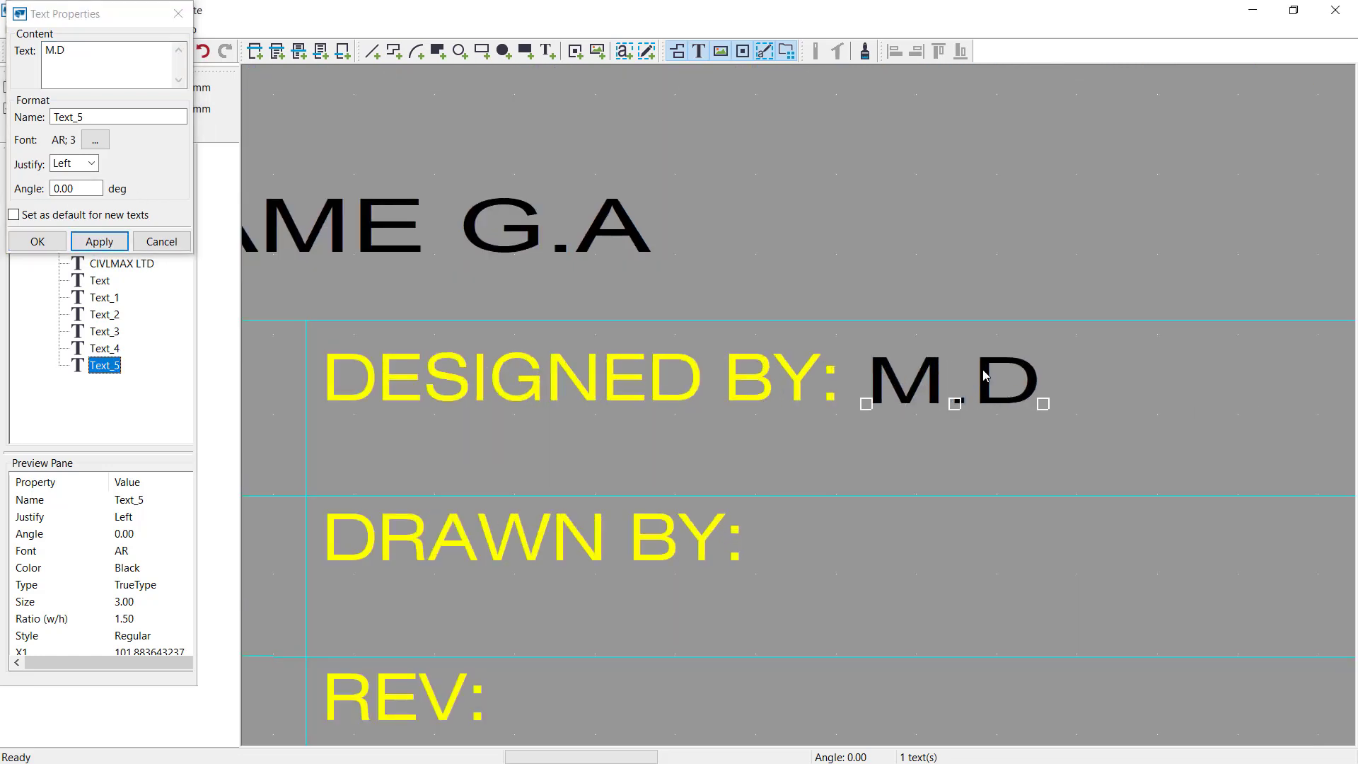
pyautogui.moveTo(987, 366); pyautogui.dragTo(1120, 373)
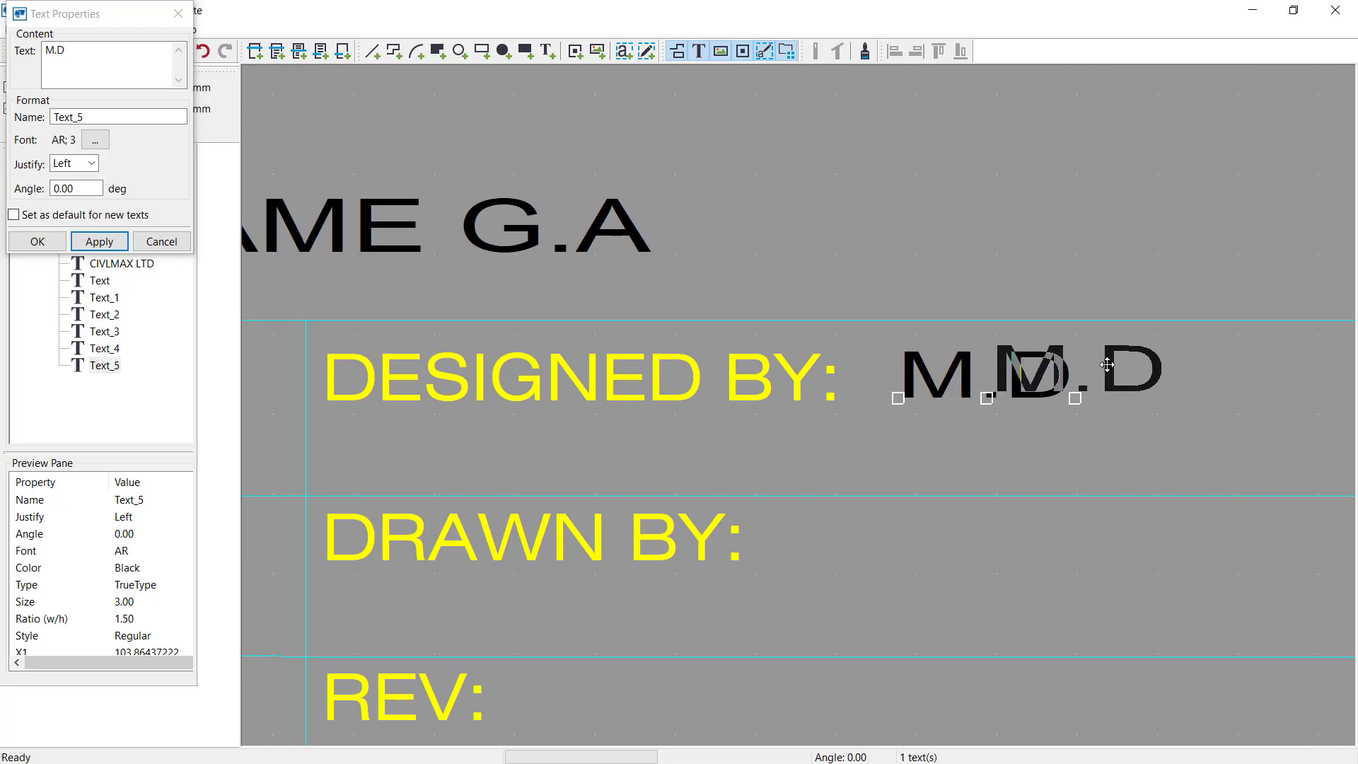
# Paste copies of the M.D text into the DRAWN BY and REV cells, aligned beneath the DESIGNED BY entry
pyautogui.scroll(-3, 898, 389)
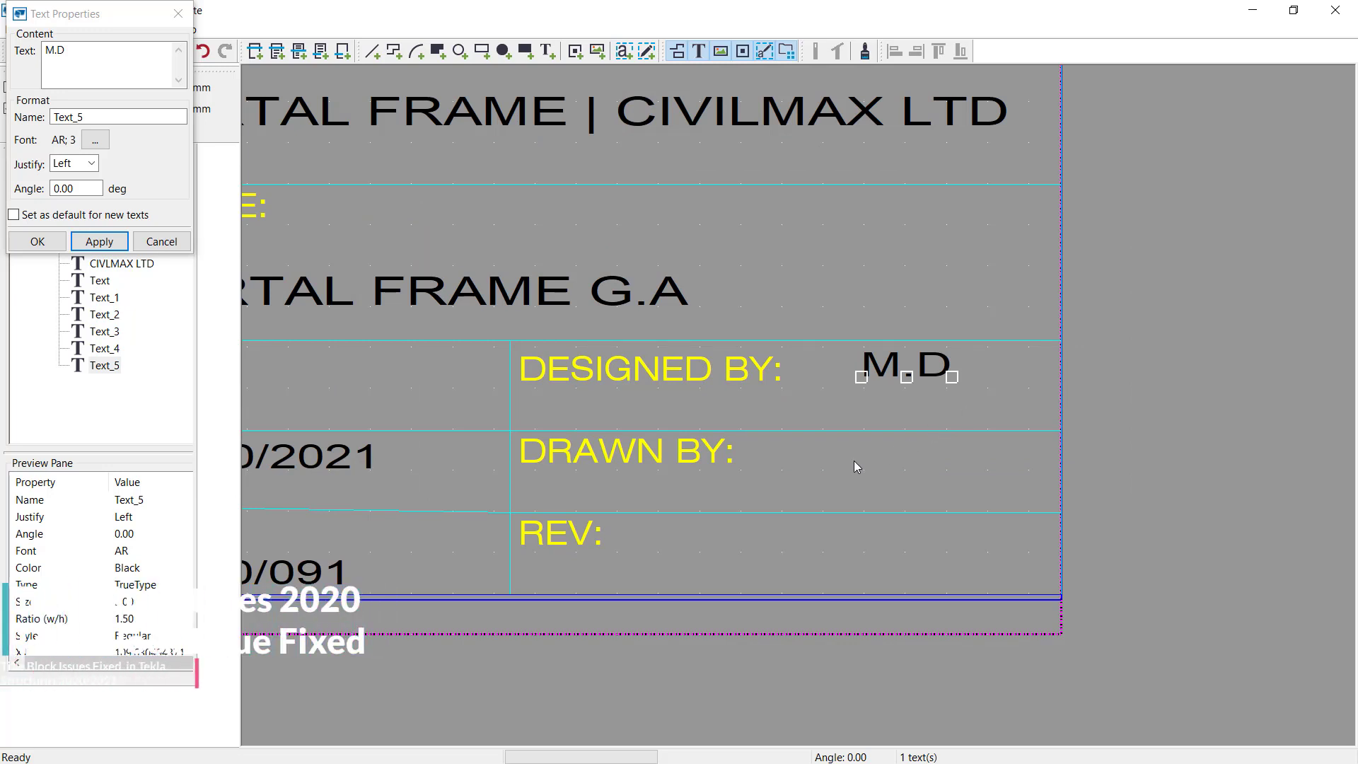
pyautogui.hotkey('ctrl', 'v')
pyautogui.click(862, 470)
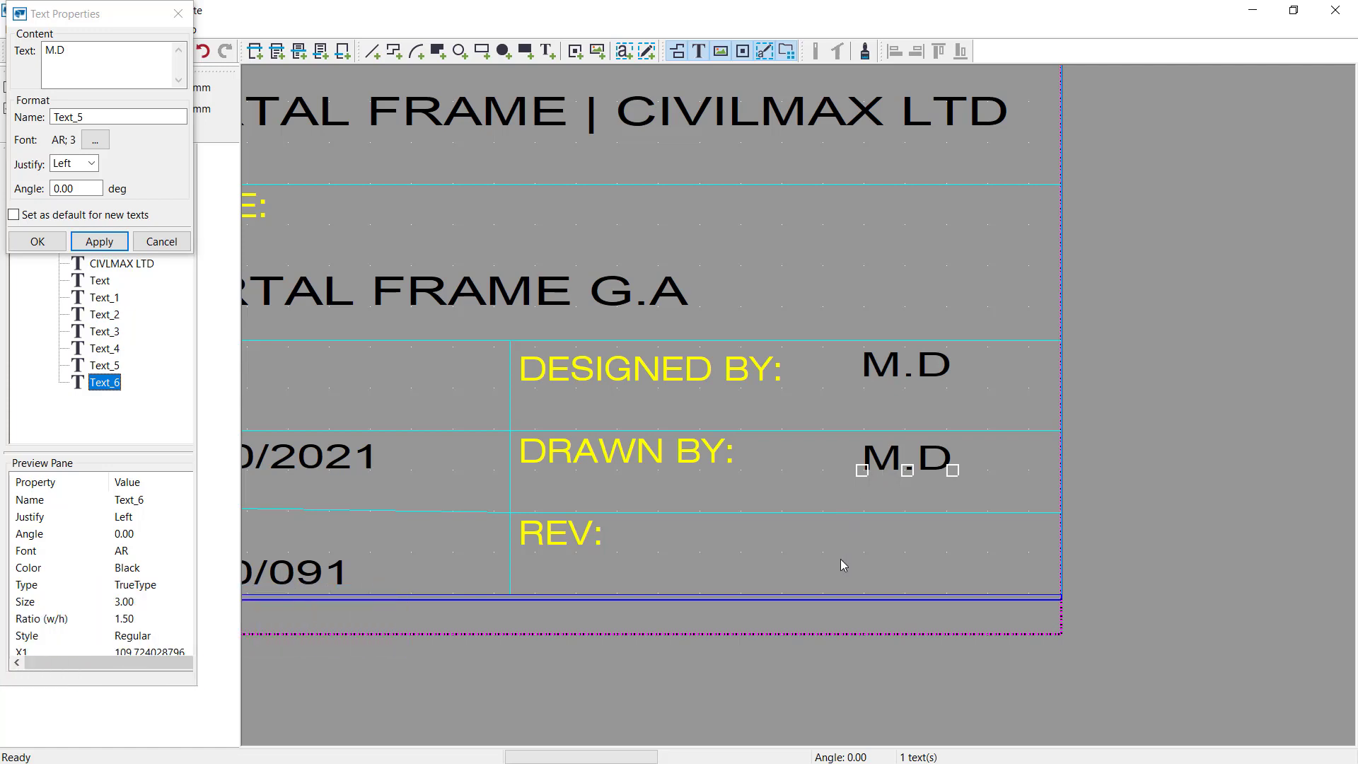
pyautogui.hotkey('ctrl', 'v')
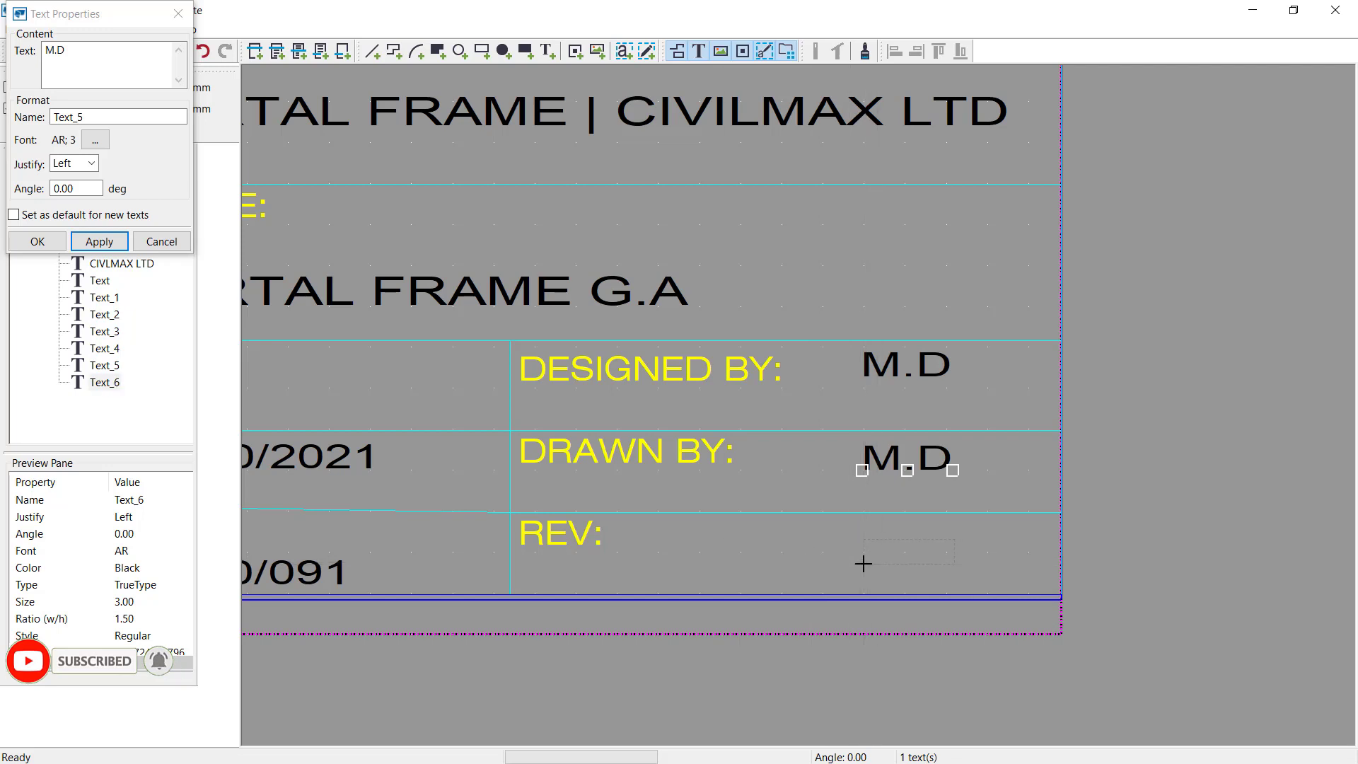
pyautogui.click(864, 563)
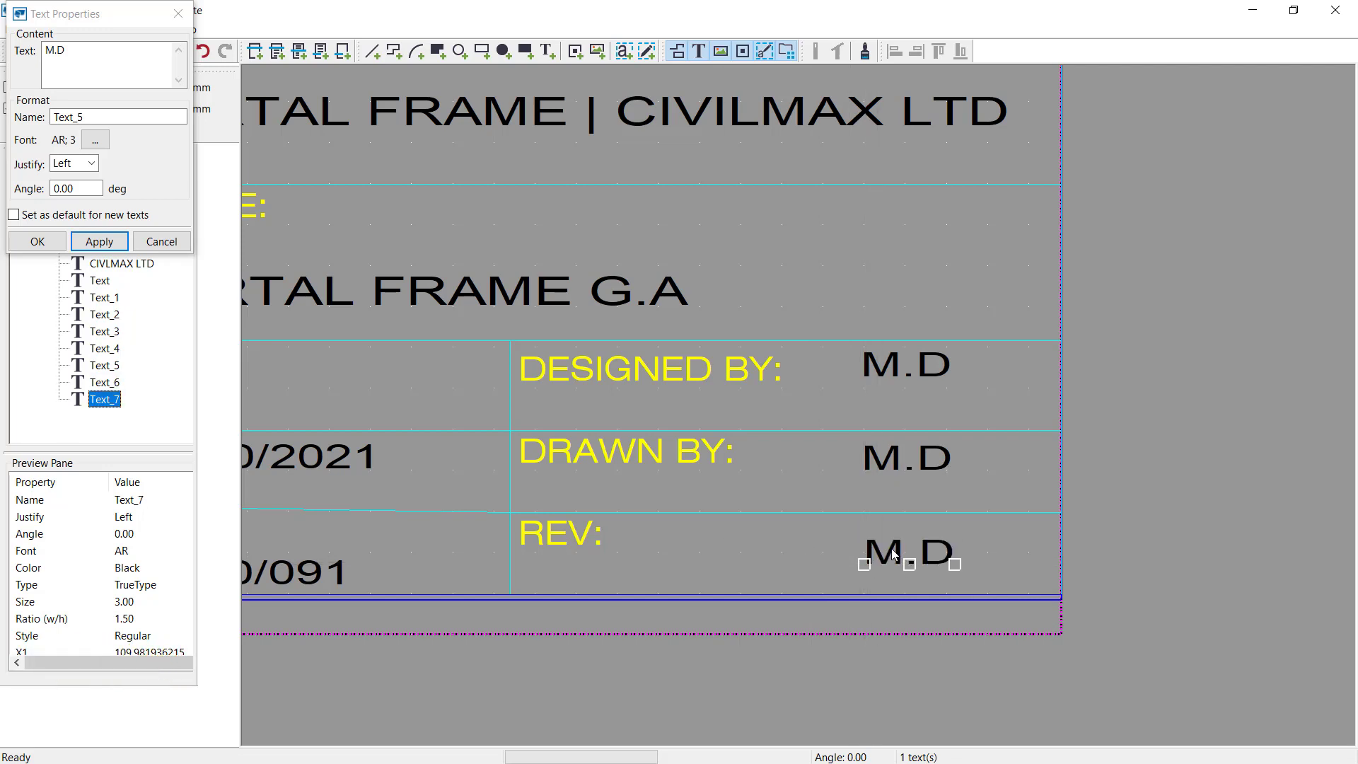
# Change the content of the text in the REV cell to 0
pyautogui.doubleClick(908, 564)
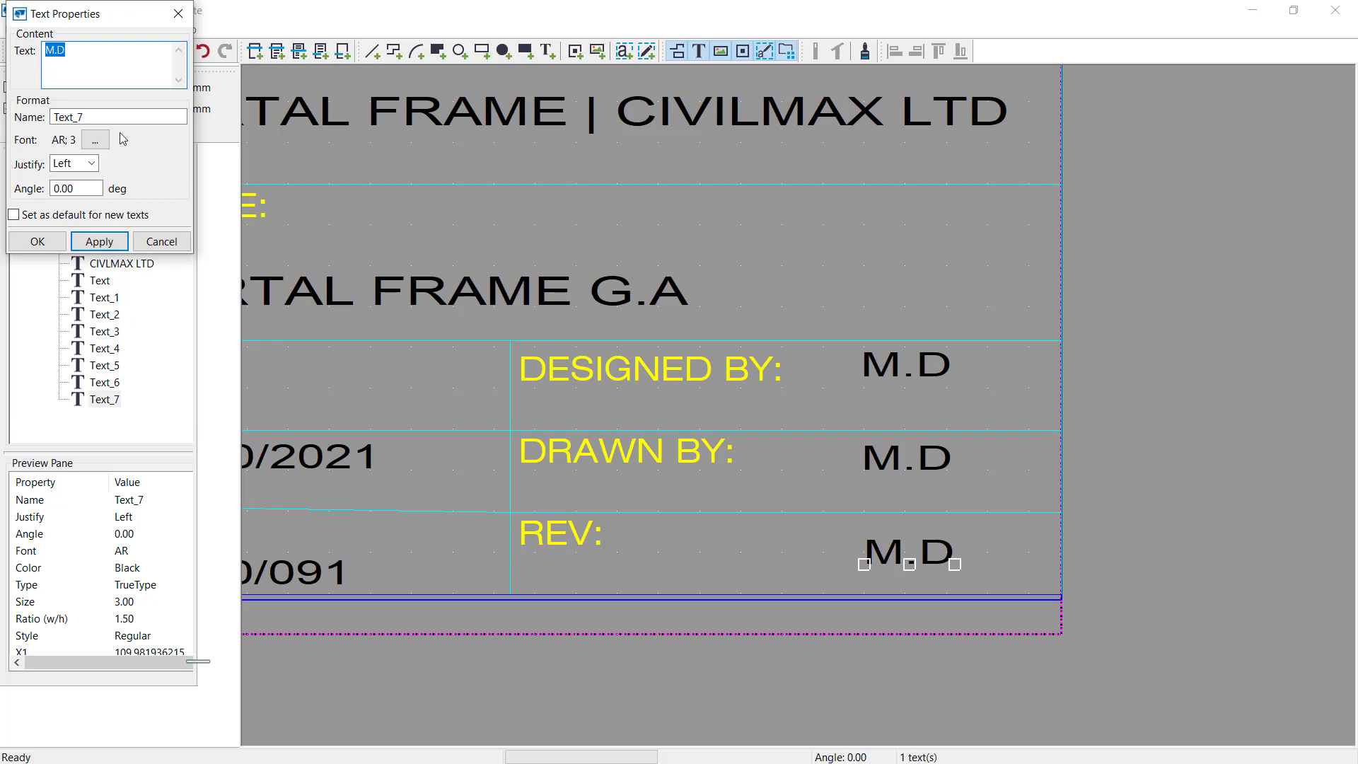
pyautogui.write('0')
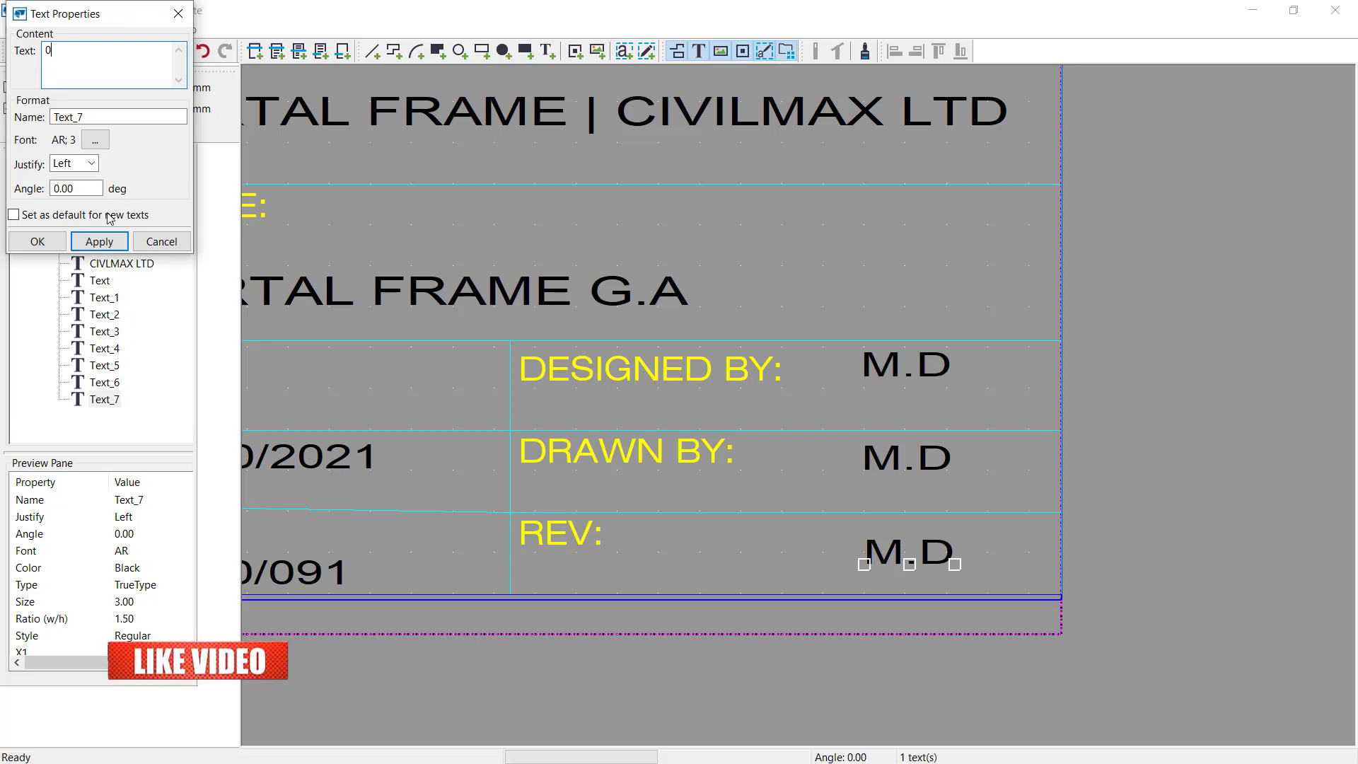
pyautogui.click(87, 239)
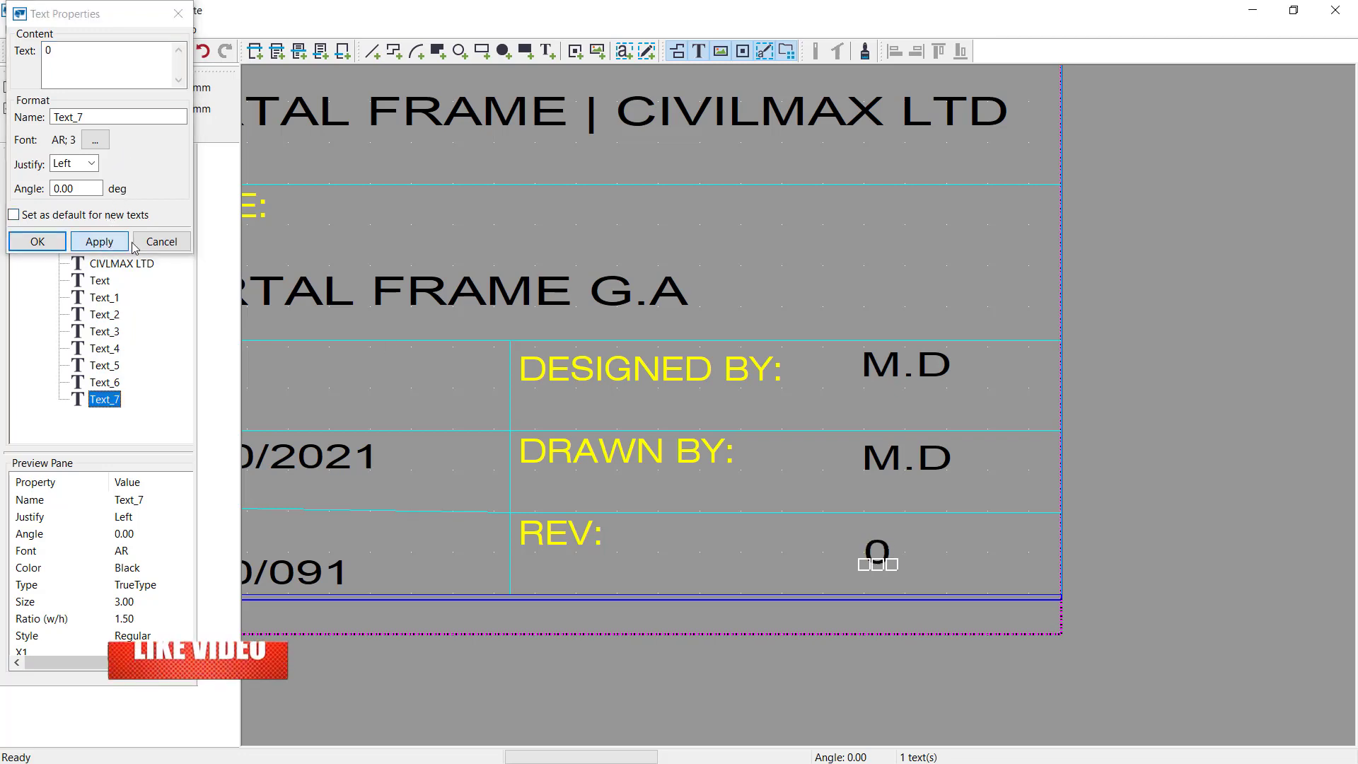
pyautogui.click(38, 241)
# Save the title block as a graphical template file named Youtube Tekla Trainings in the template folder
pyautogui.scroll(-4, 919, 430)
pyautogui.scroll(3, 643, 227)
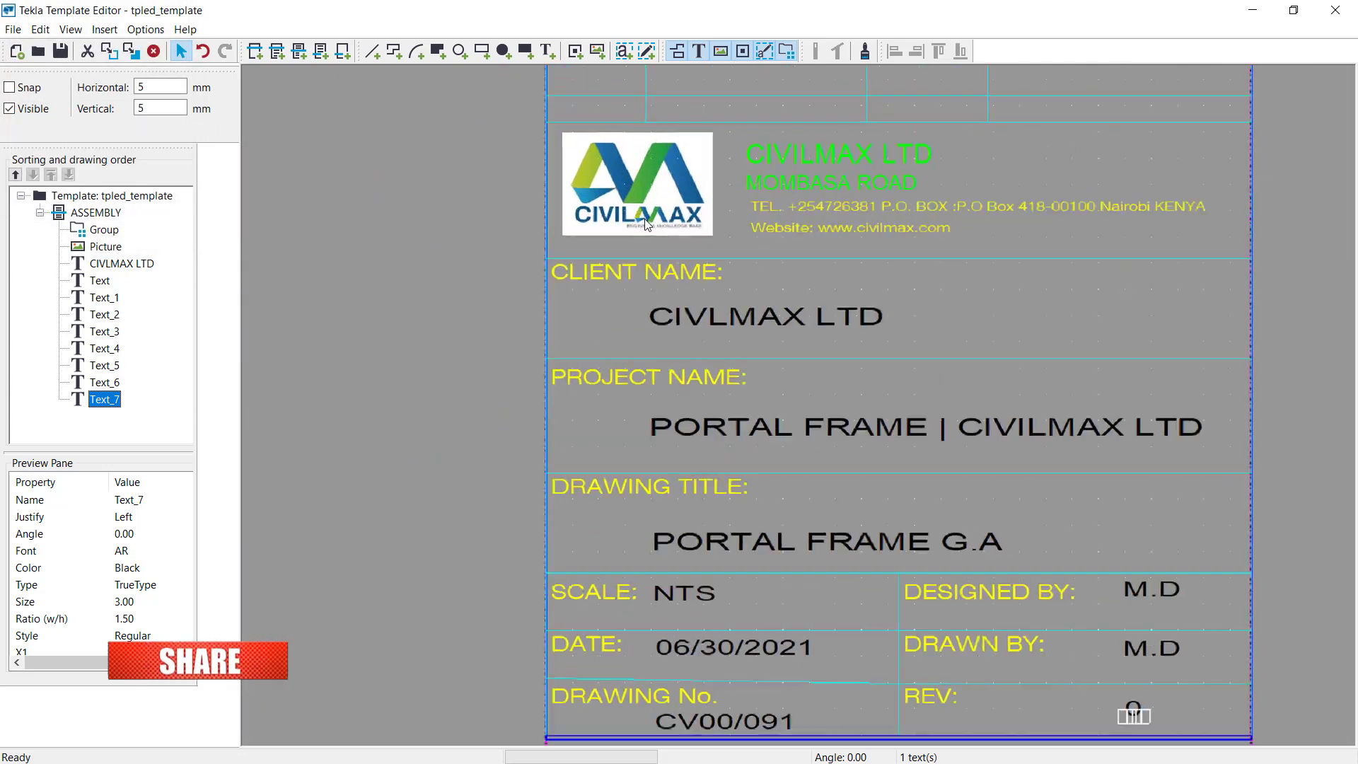
pyautogui.scroll(-2, 626, 355)
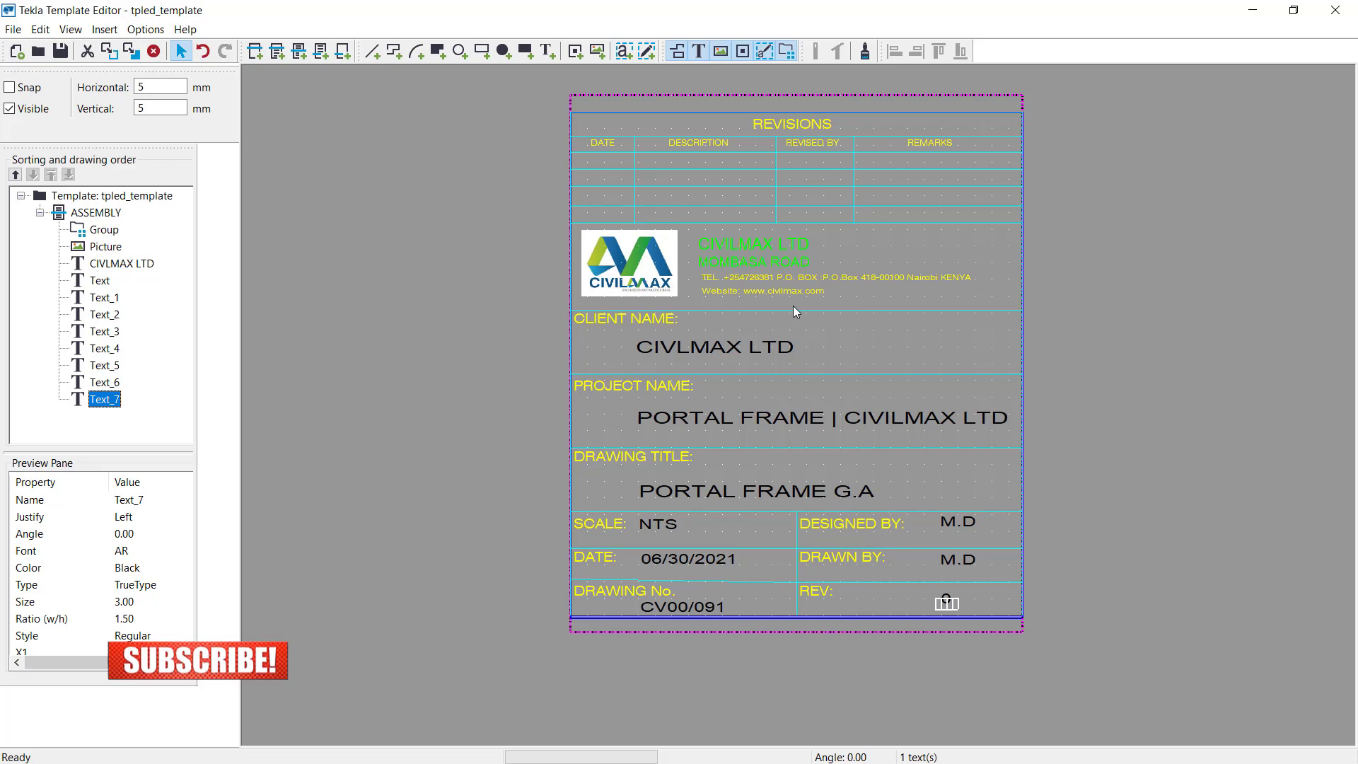
pyautogui.click(60, 51)
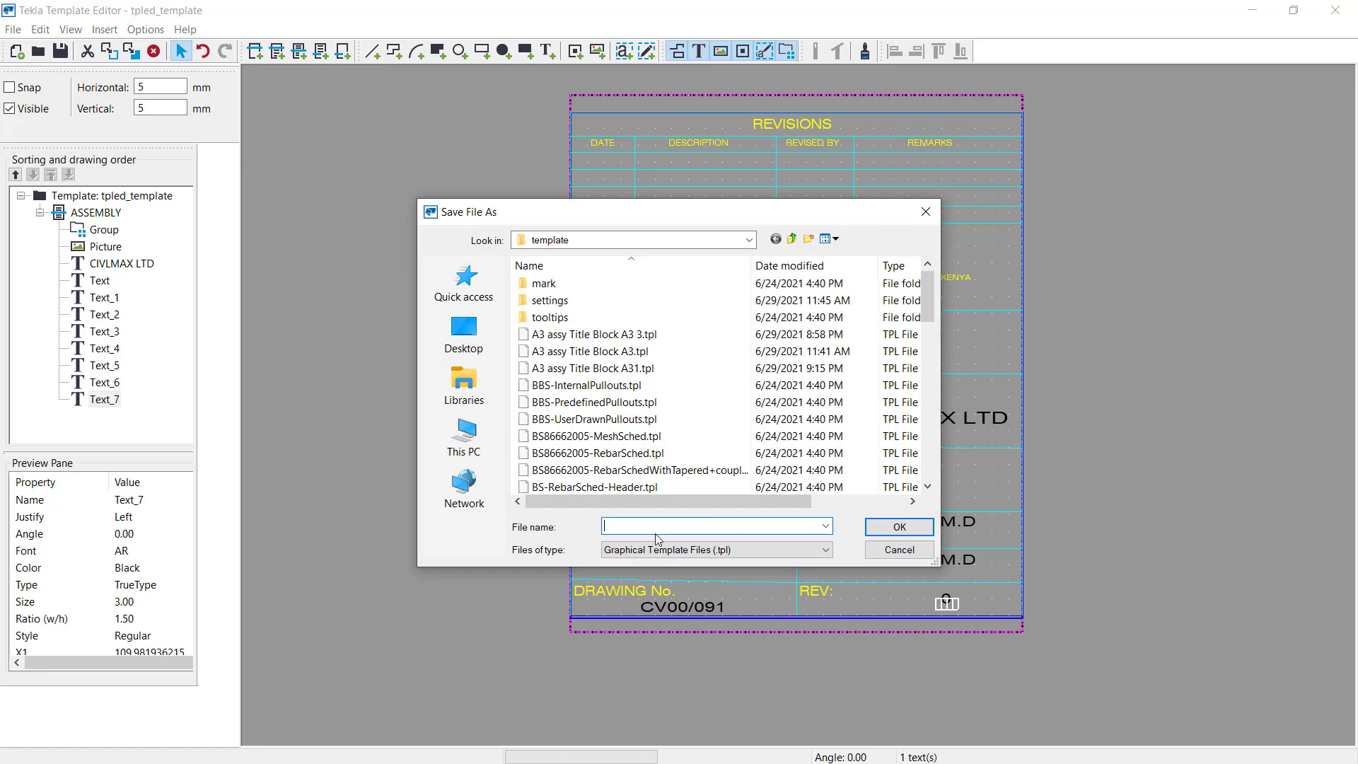
pyautogui.write('YOU')
pyautogui.write('rainings')
pyautogui.click(641, 527)
pyautogui.write('T')
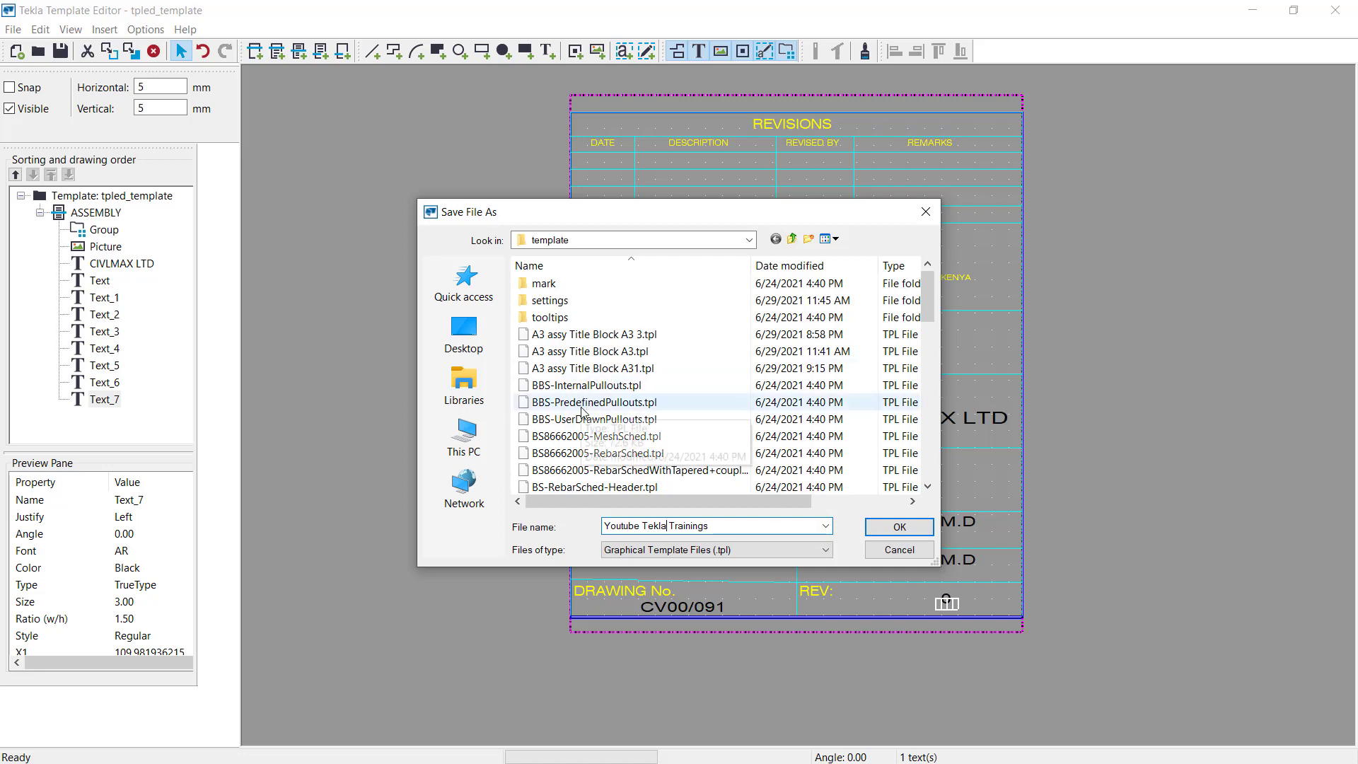
pyautogui.scroll(-4, 584, 407)
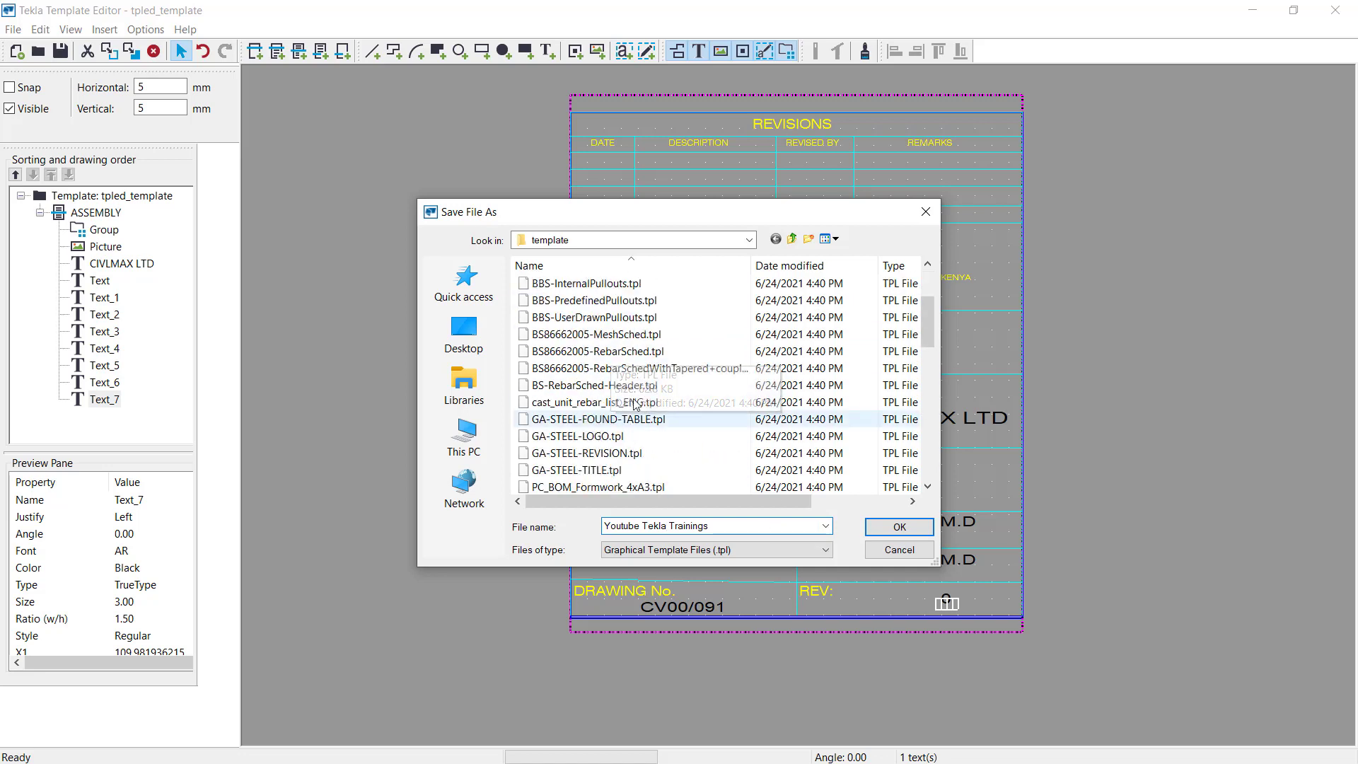
pyautogui.scroll(-6, 591, 398)
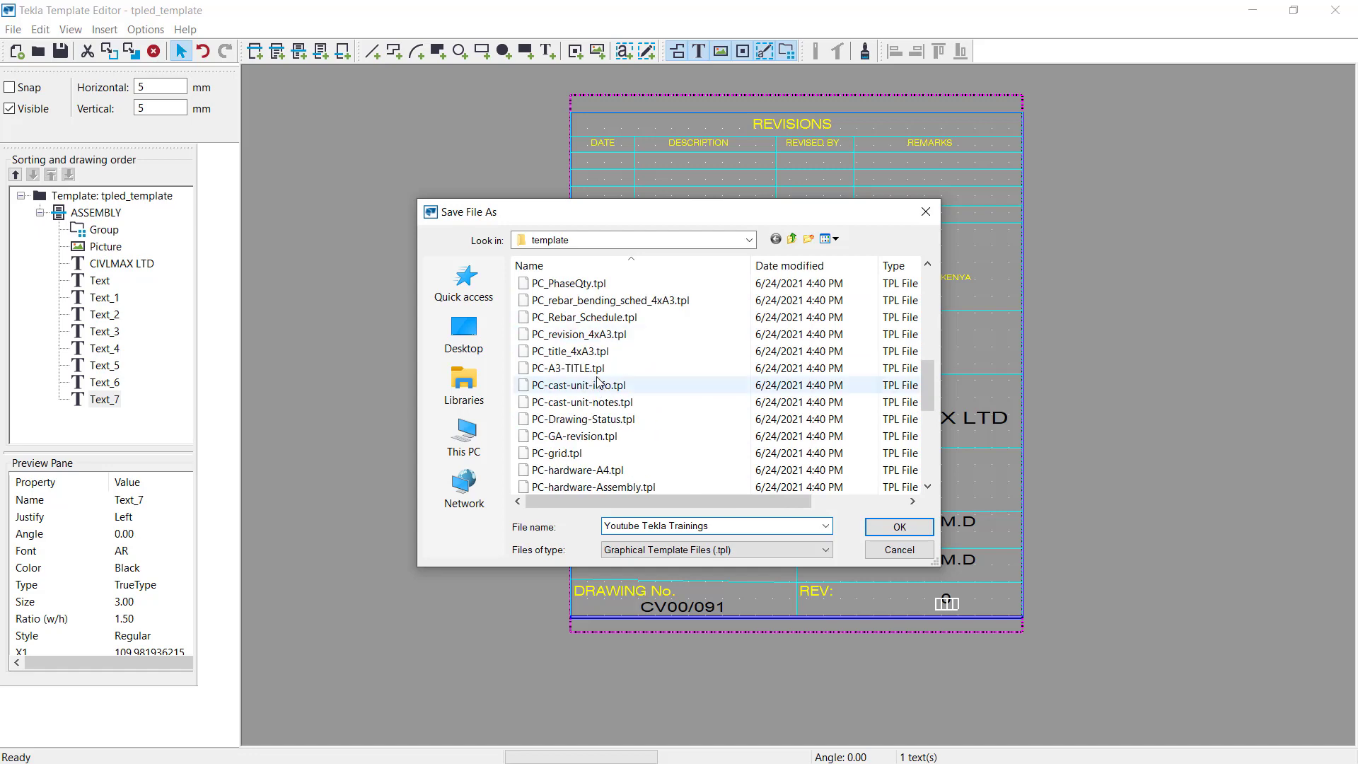
pyautogui.click(895, 528)
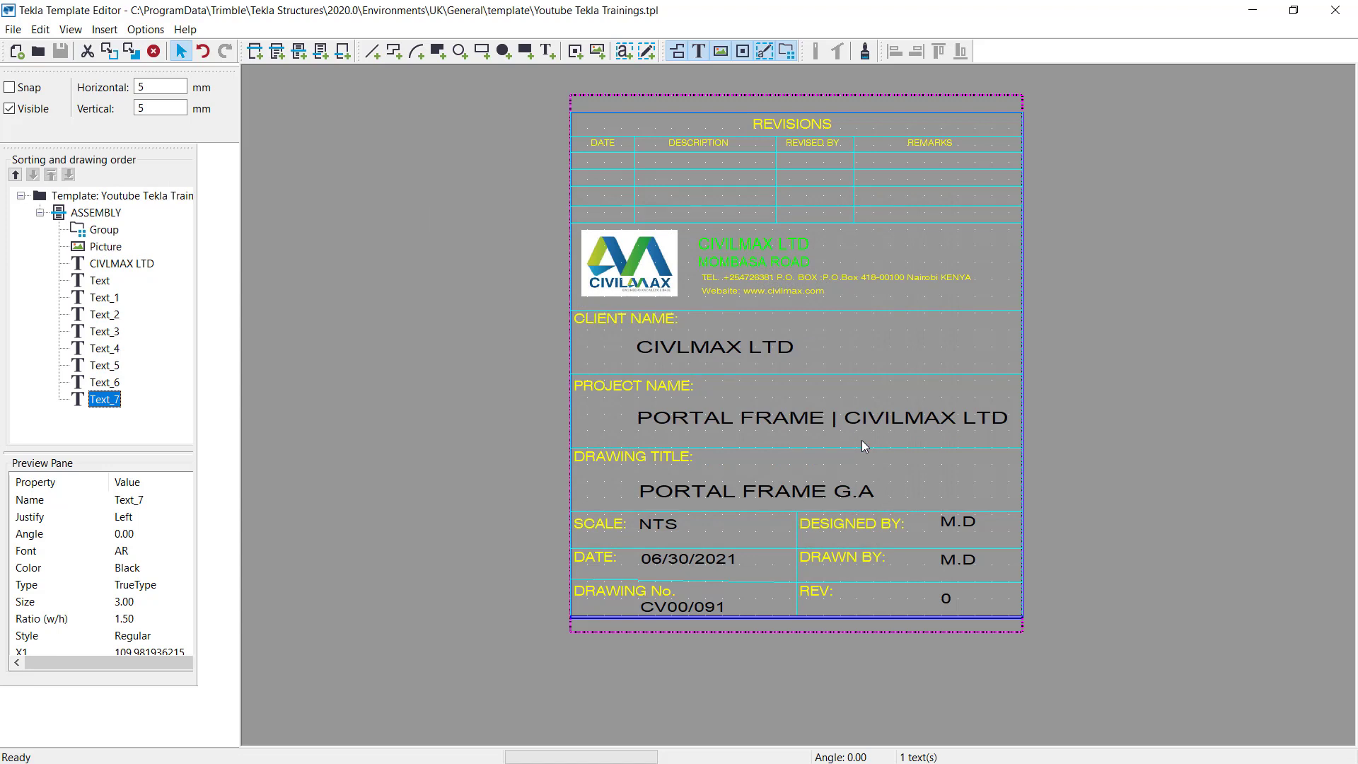
# Close the Template Editor to return to Tekla Structures and open the Drawing layout editor
pyautogui.click(1335, 9)
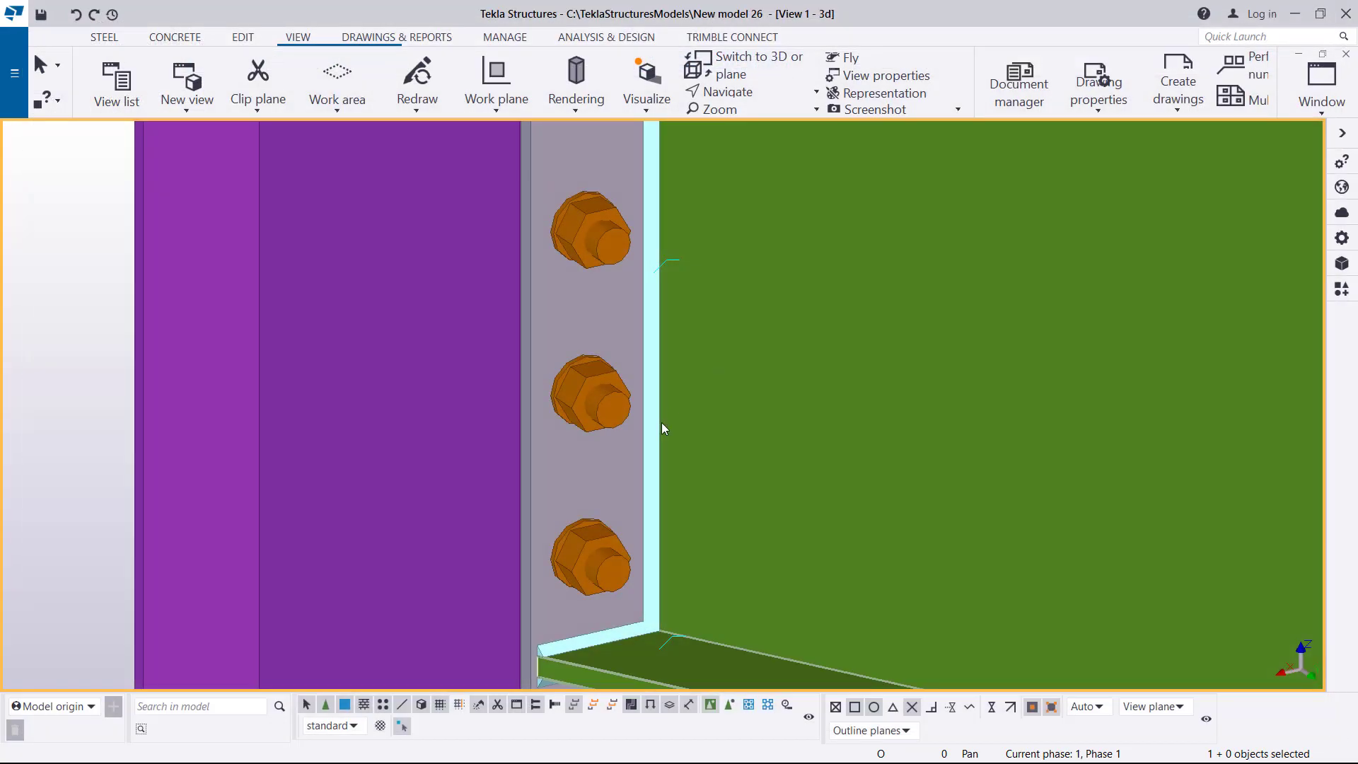
pyautogui.scroll(-10, 417, 322)
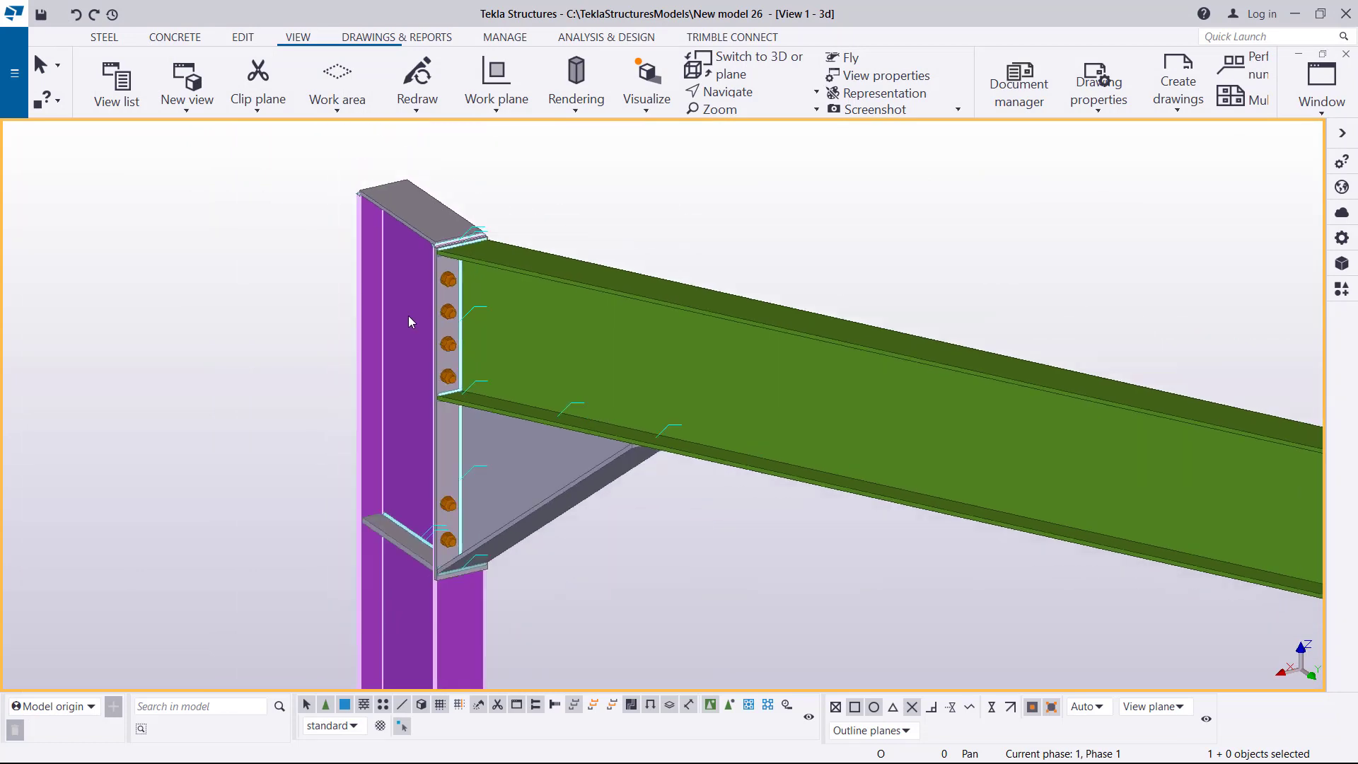
pyautogui.scroll(-2, 417, 328)
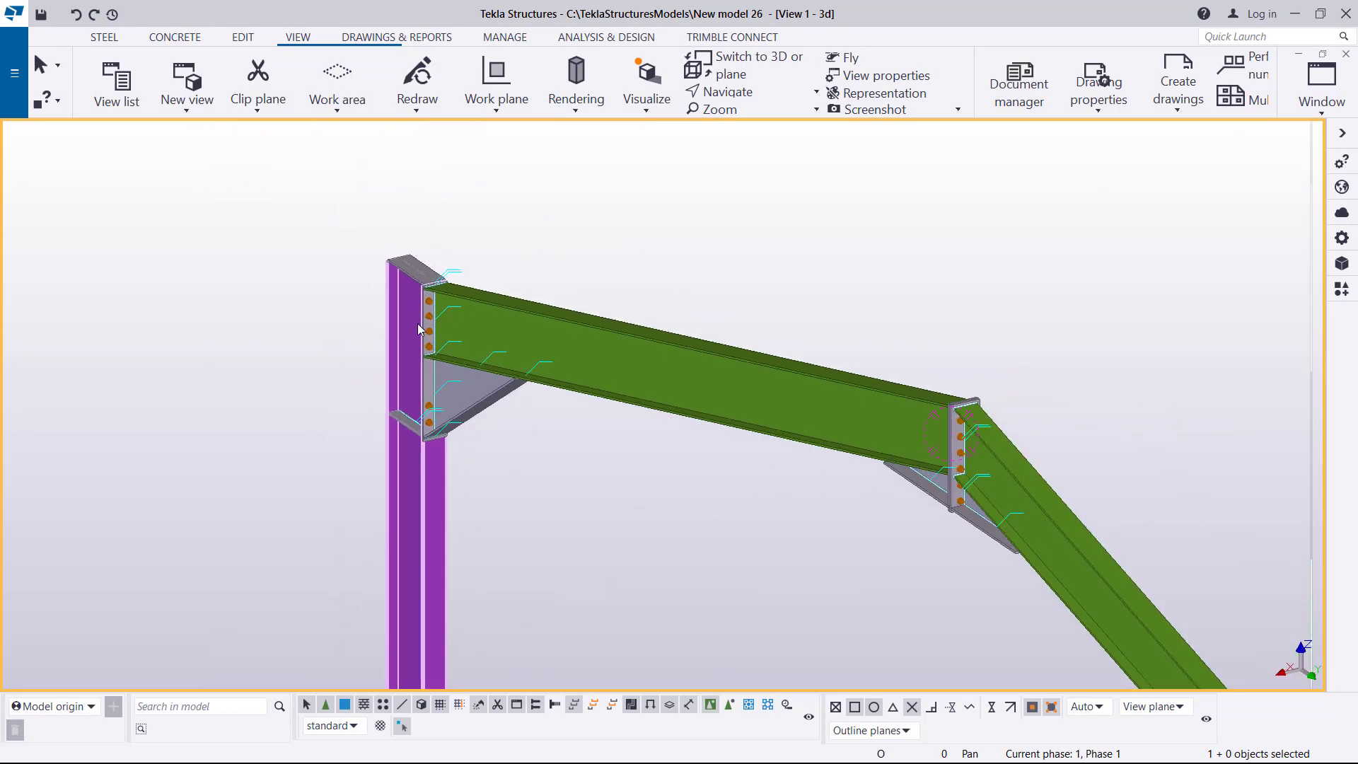
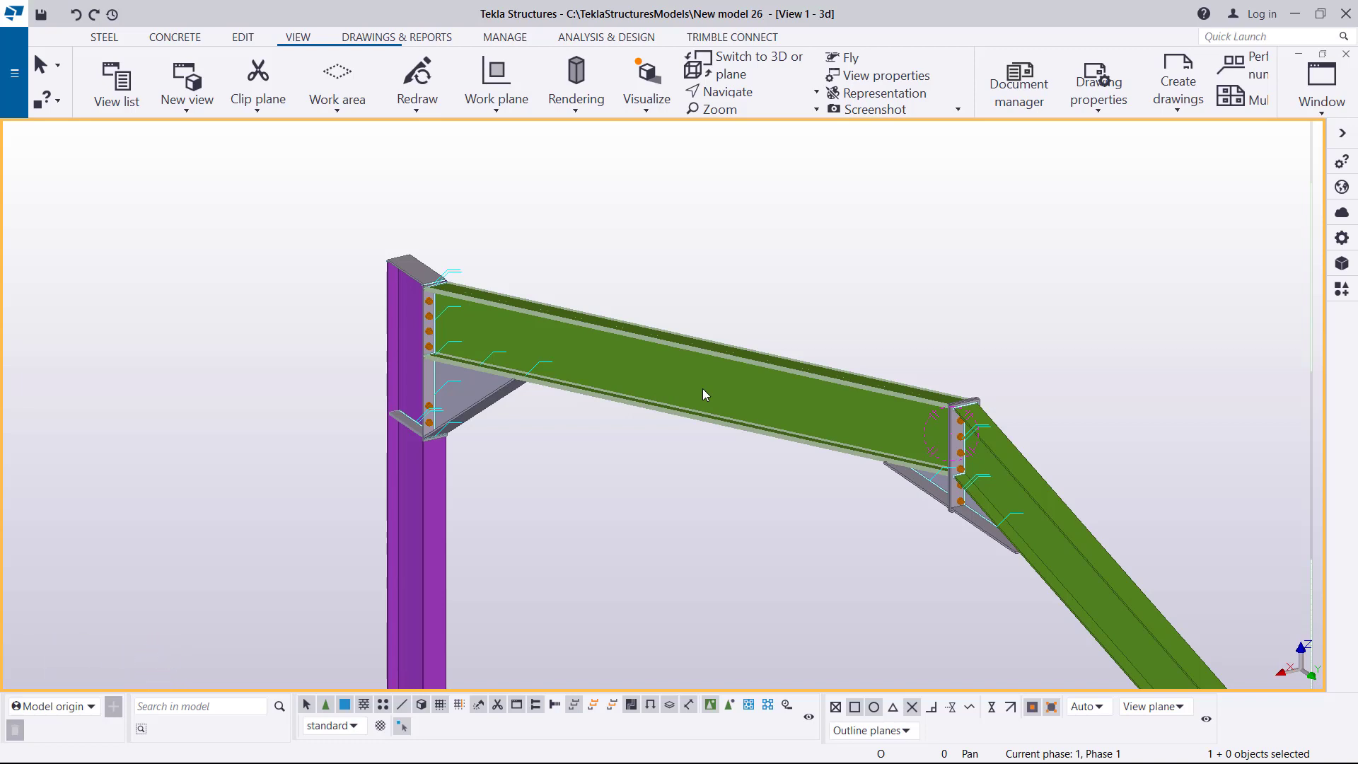
pyautogui.click(403, 39)
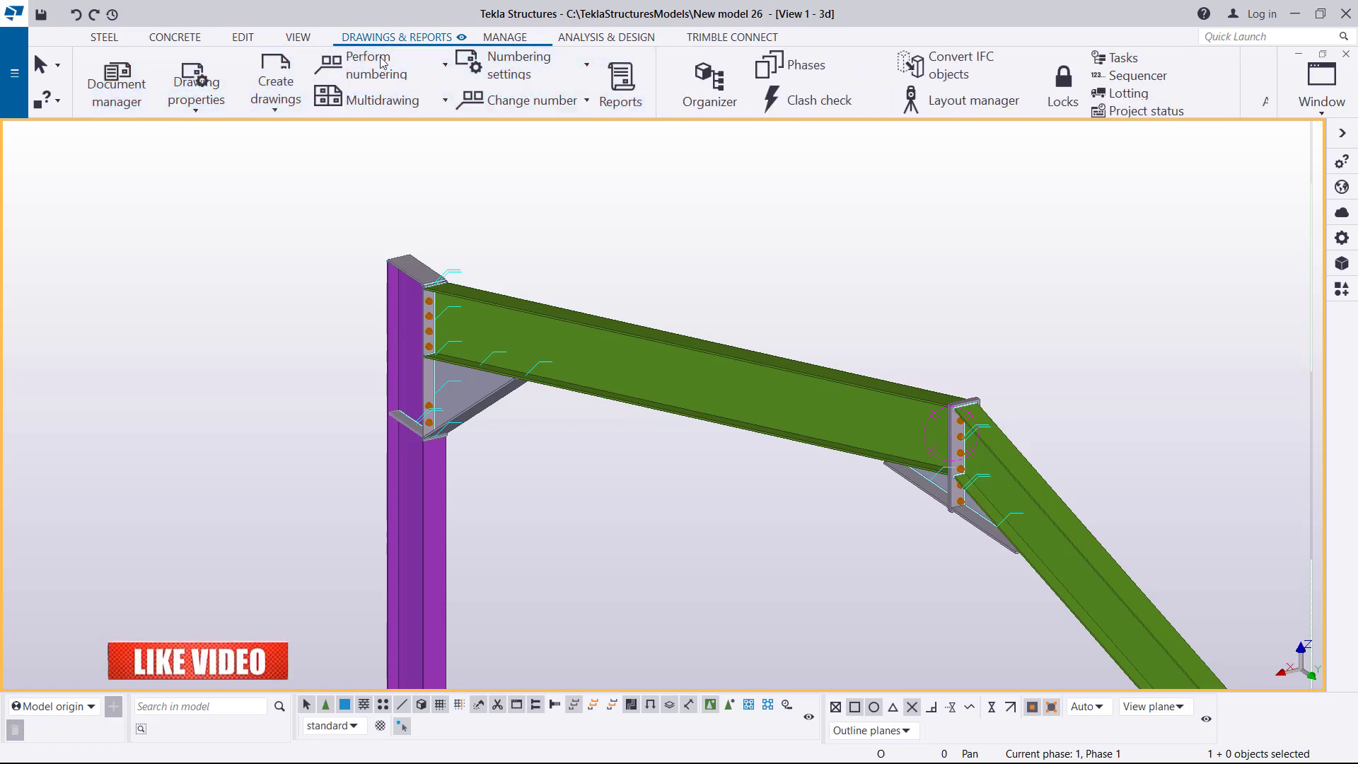
pyautogui.click(197, 113)
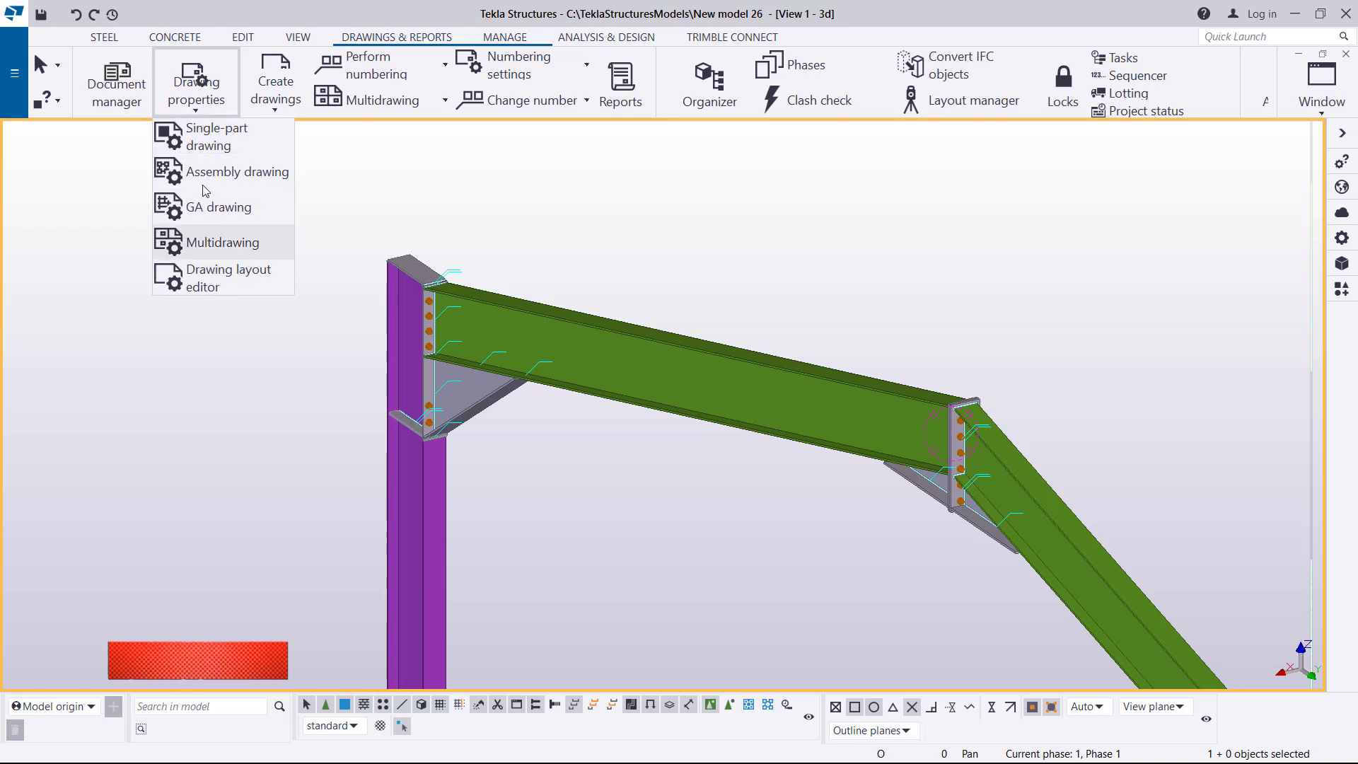
pyautogui.click(229, 284)
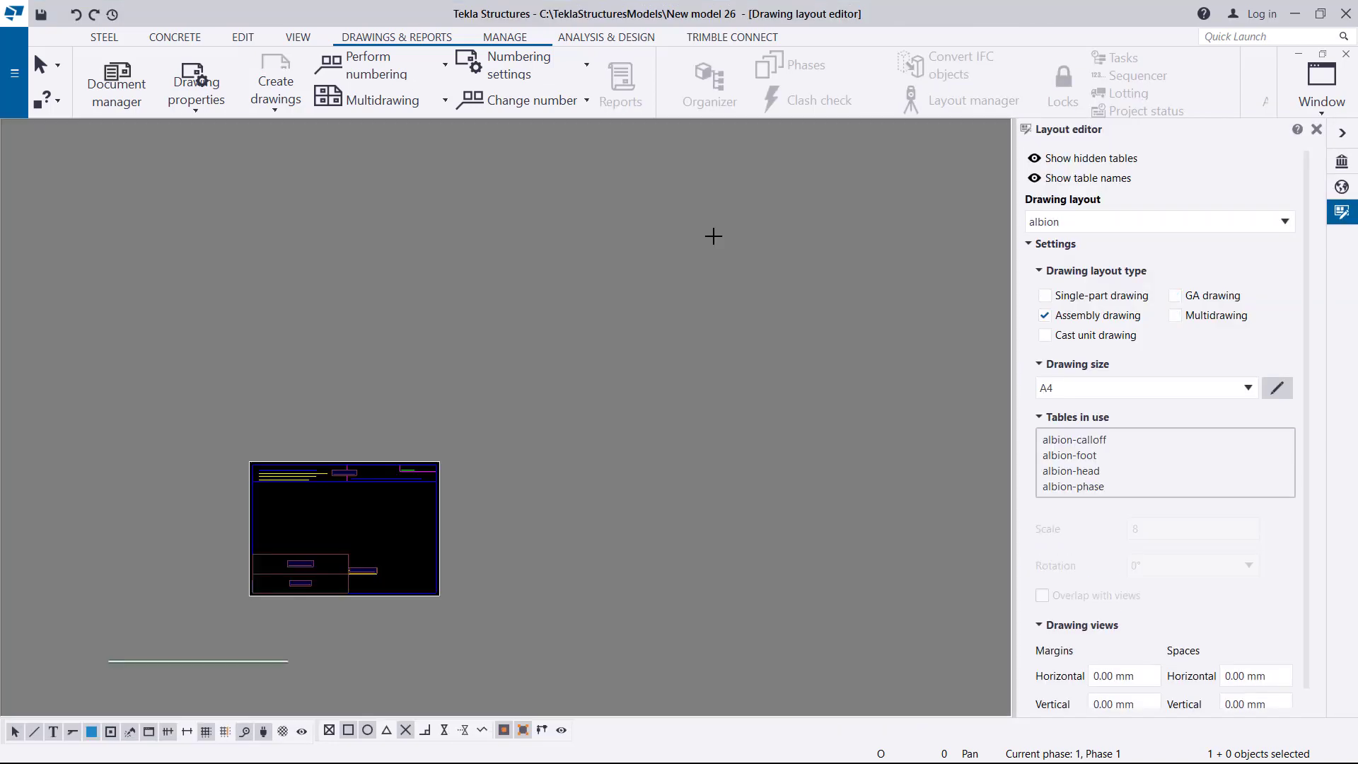
pyautogui.scroll(3, 303, 576)
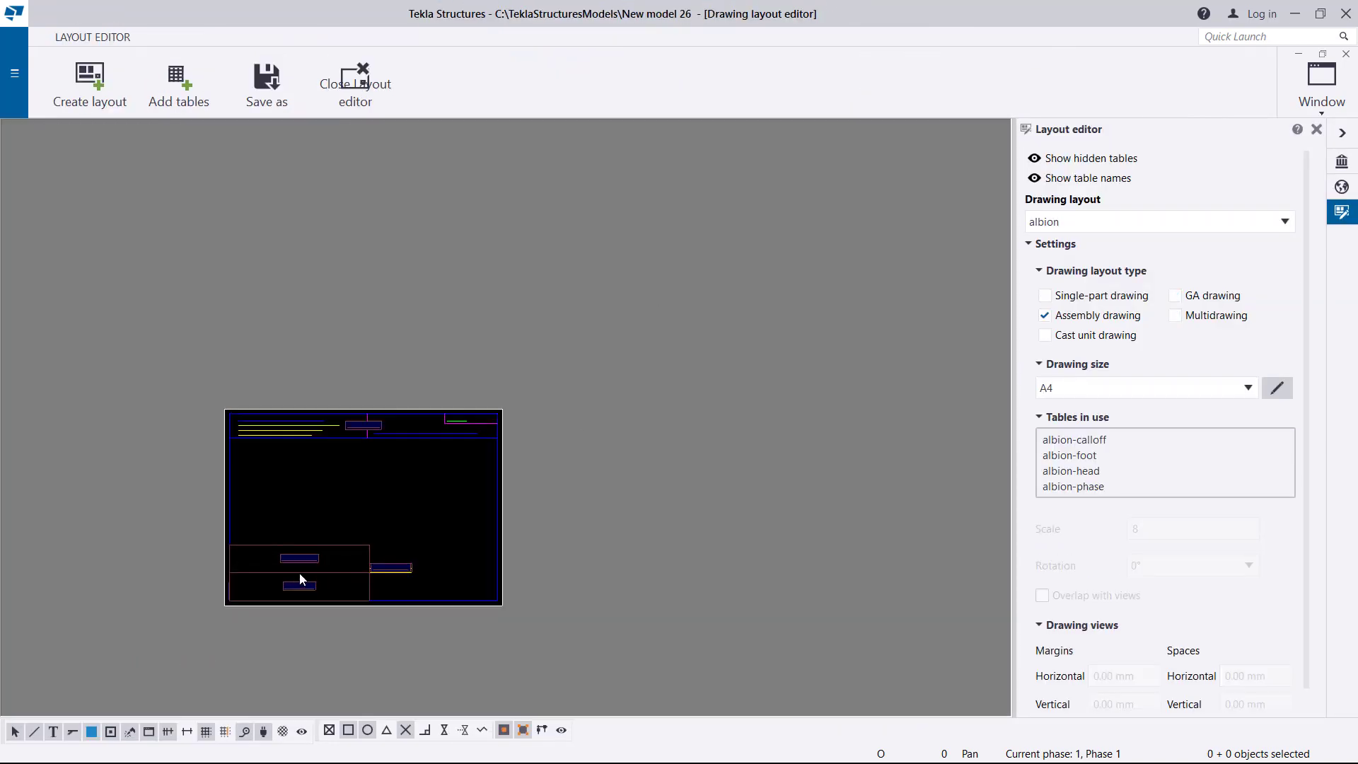
pyautogui.scroll(5, 299, 573)
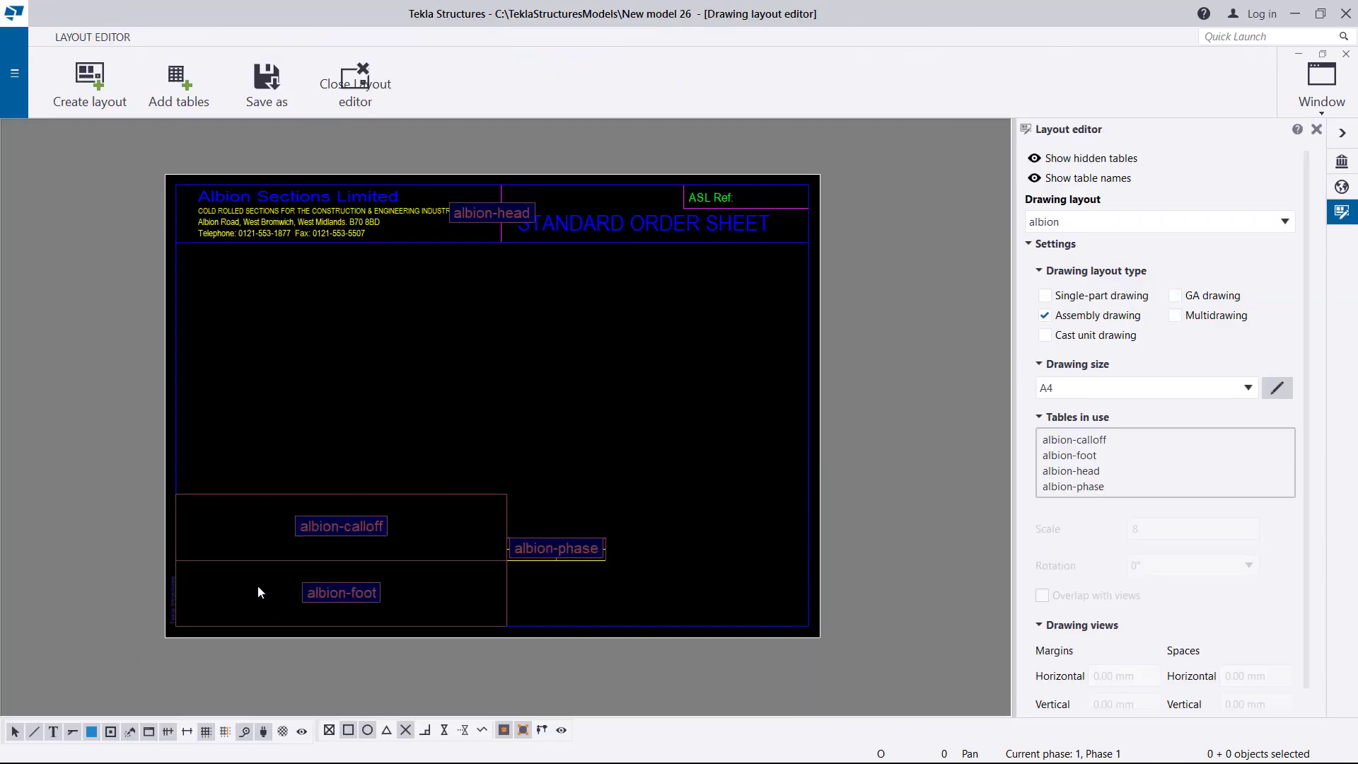
pyautogui.scroll(1, 258, 587)
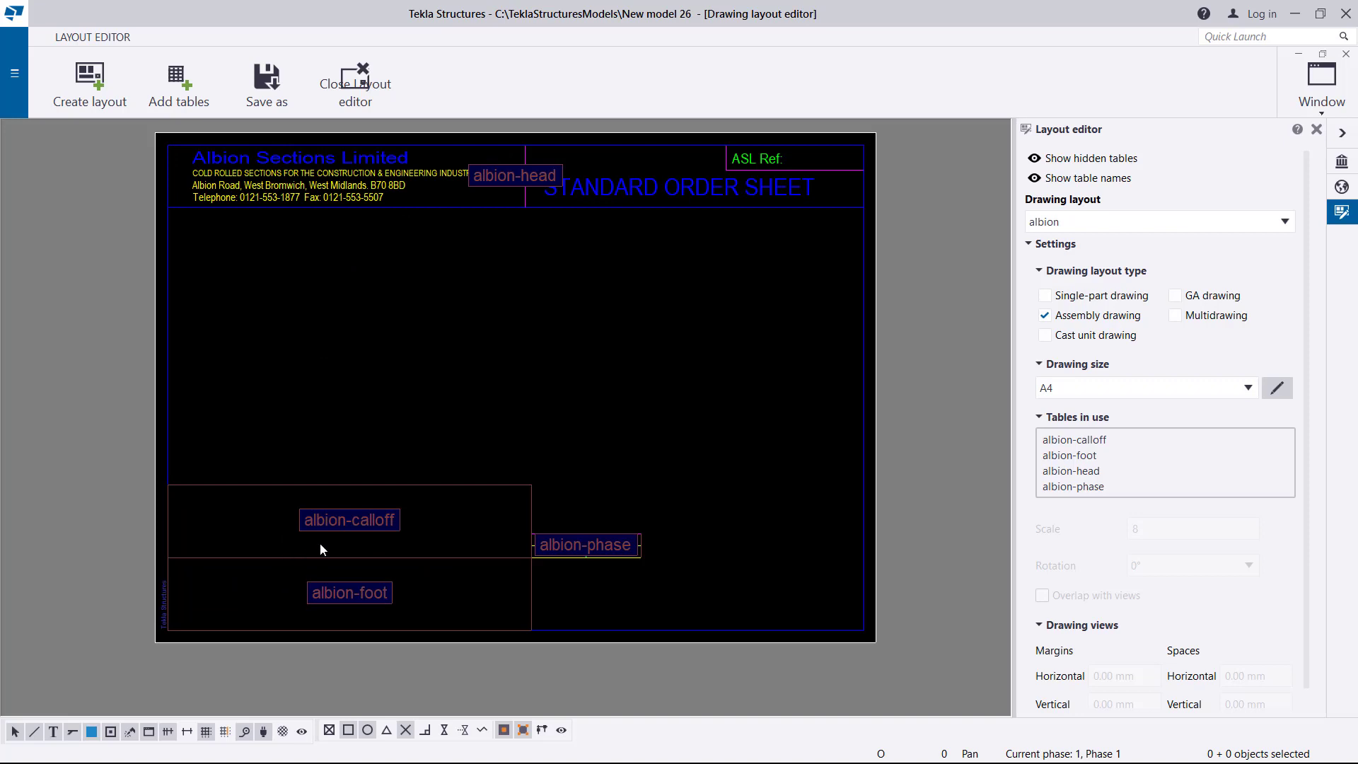
# Create a new drawing layout named Youtube Class with drawing size A2
pyautogui.click(92, 83)
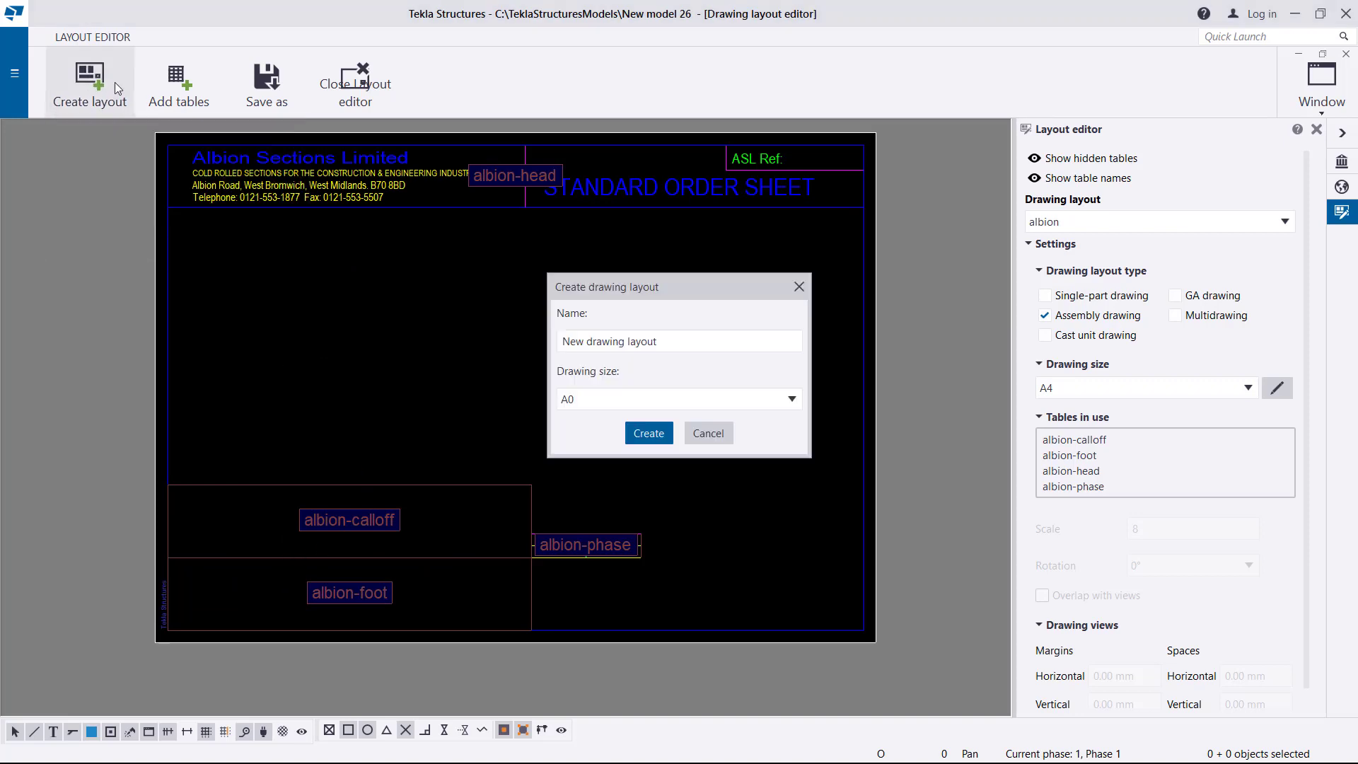
pyautogui.moveTo(678, 343); pyautogui.dragTo(549, 346)
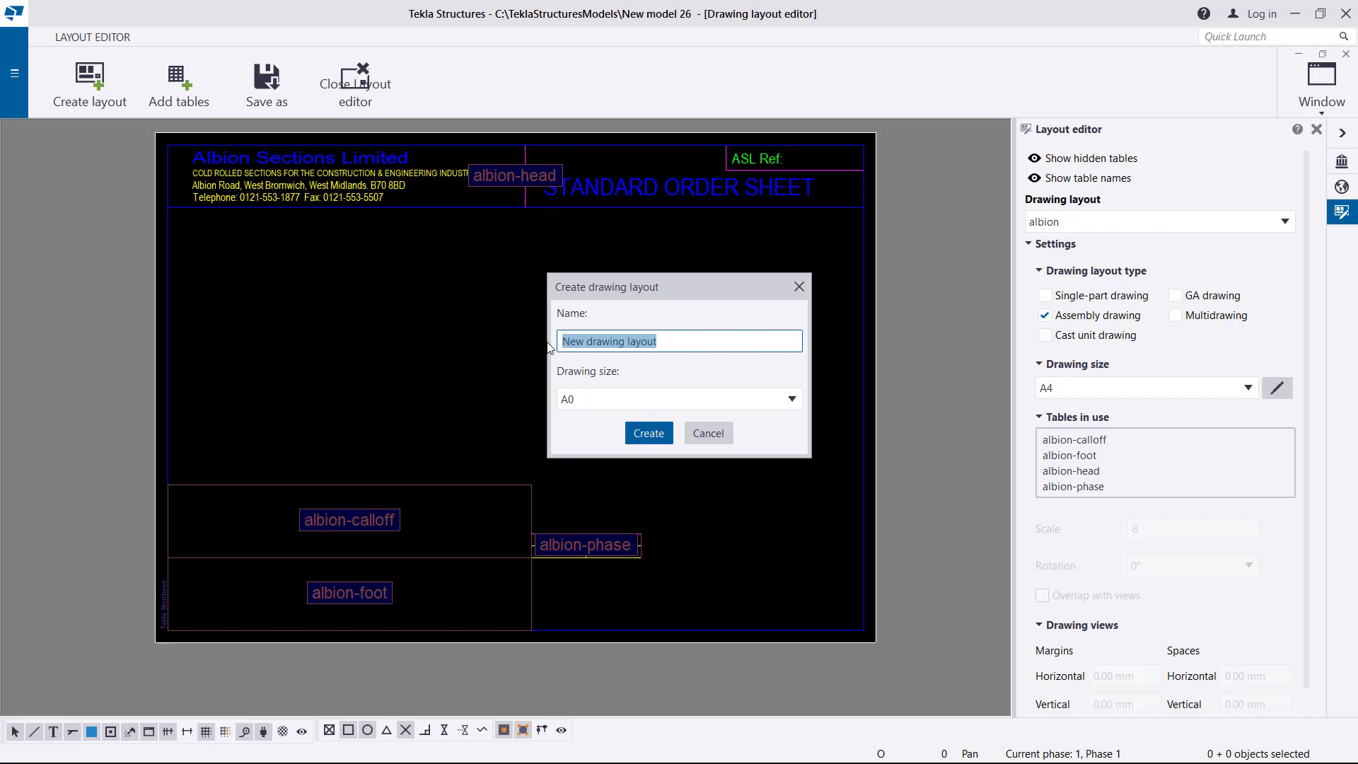
pyautogui.write('You')
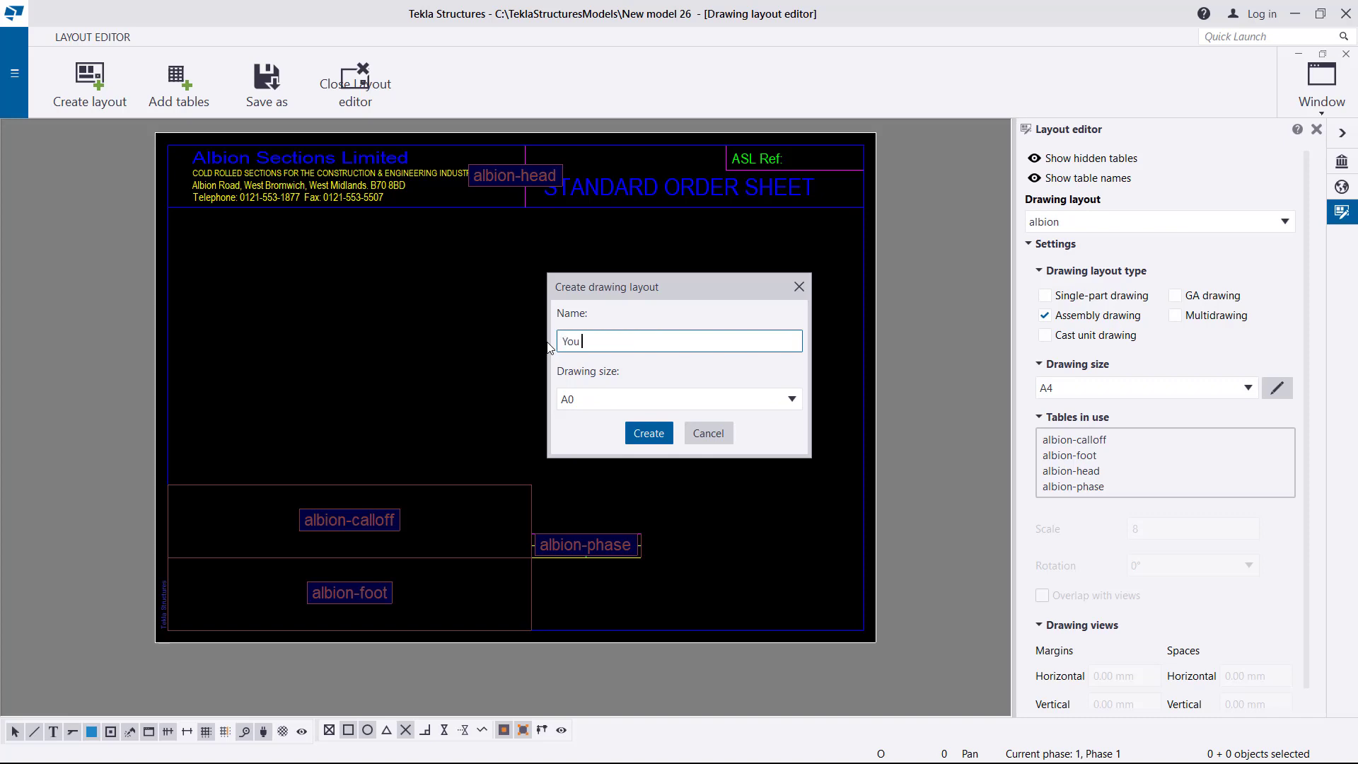
pyautogui.write('tube Class')
pyautogui.click(782, 403)
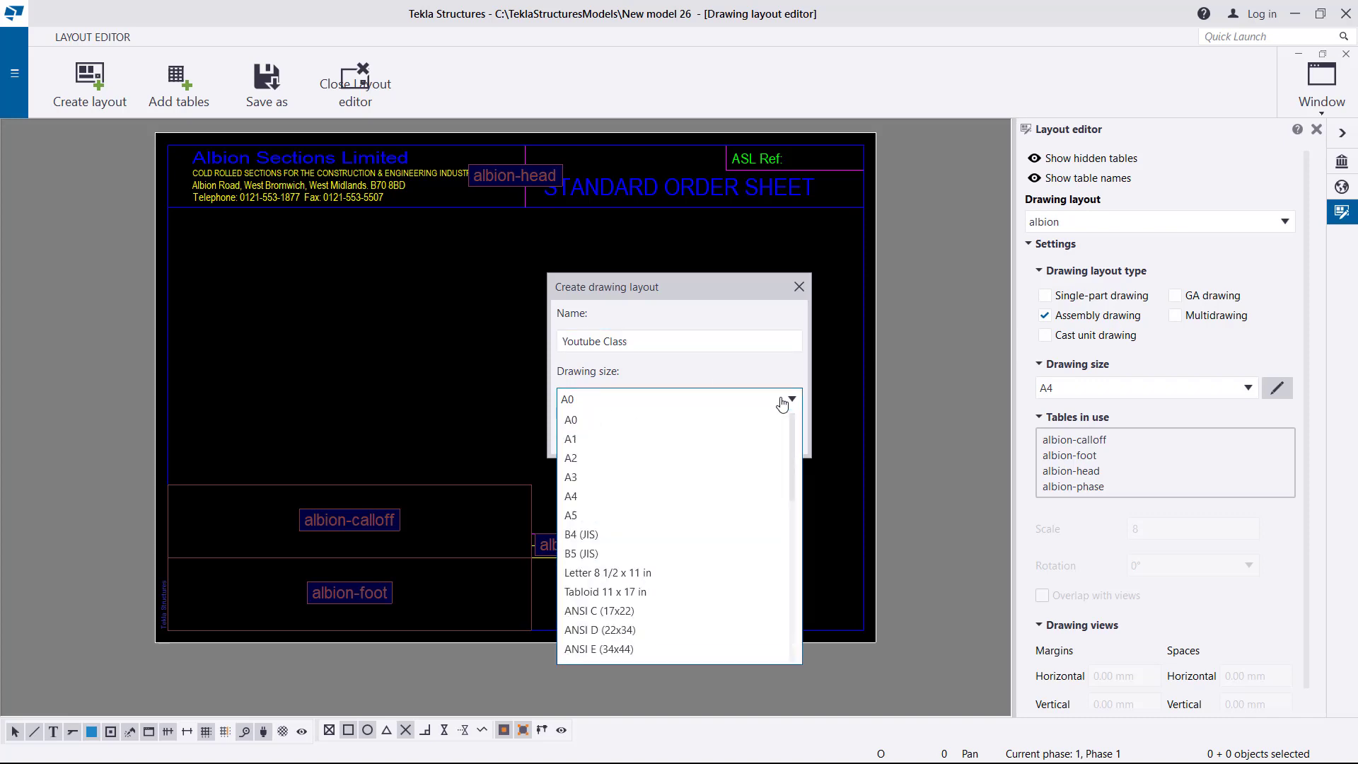
pyautogui.click(599, 460)
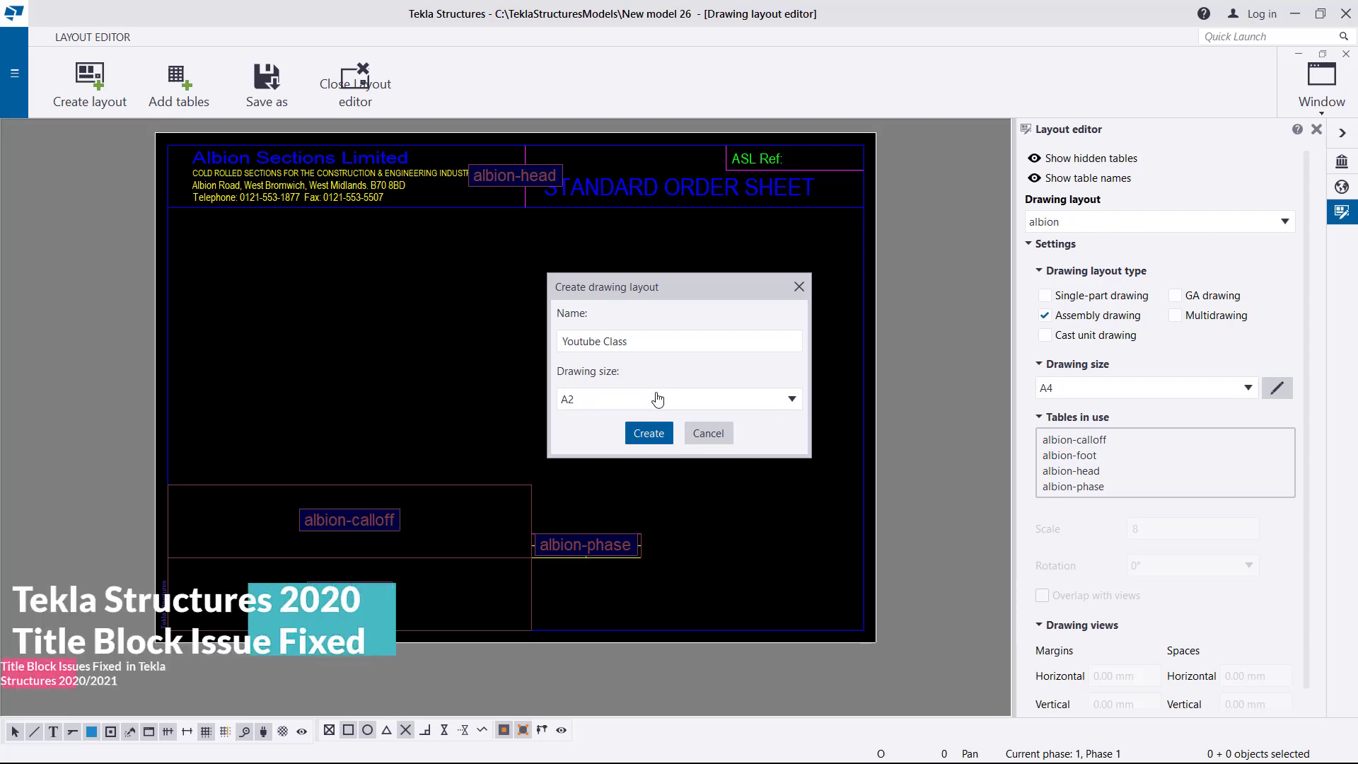
pyautogui.click(598, 344)
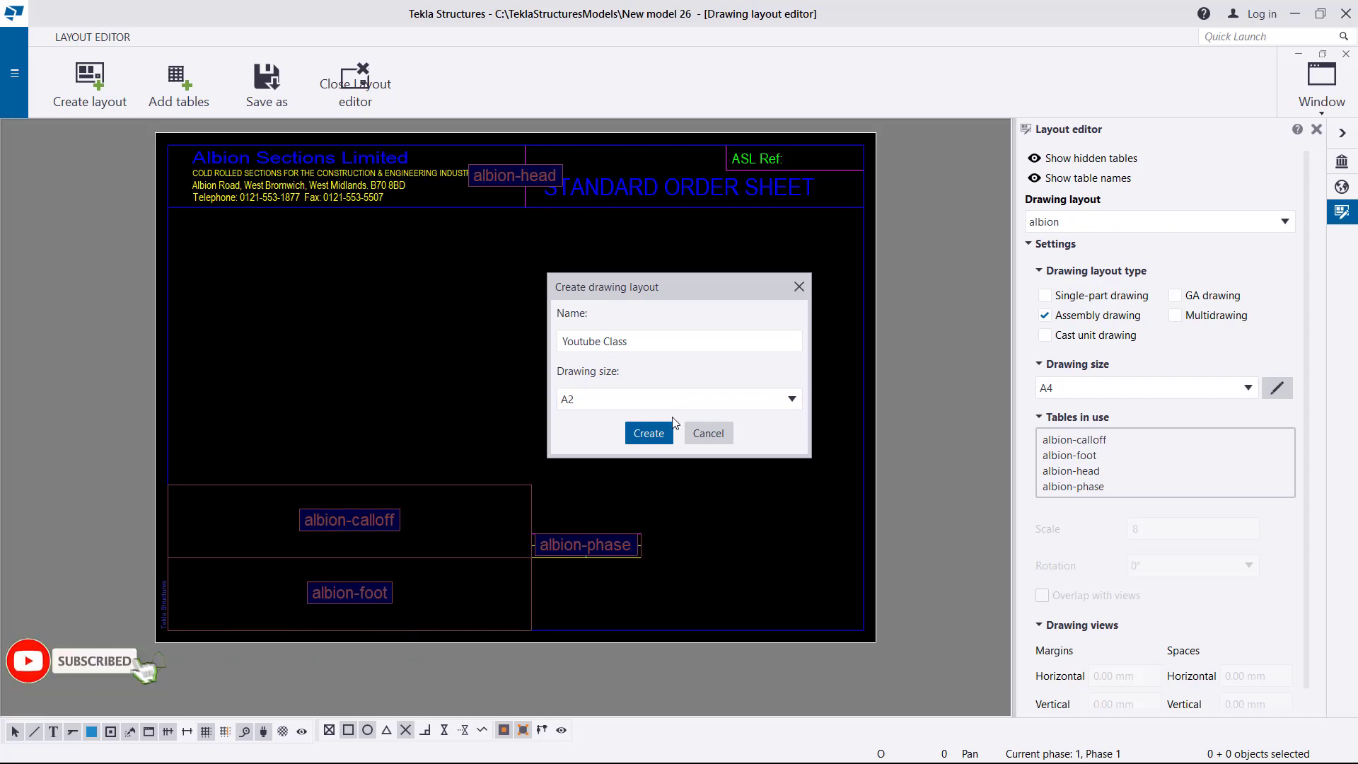
pyautogui.click(646, 433)
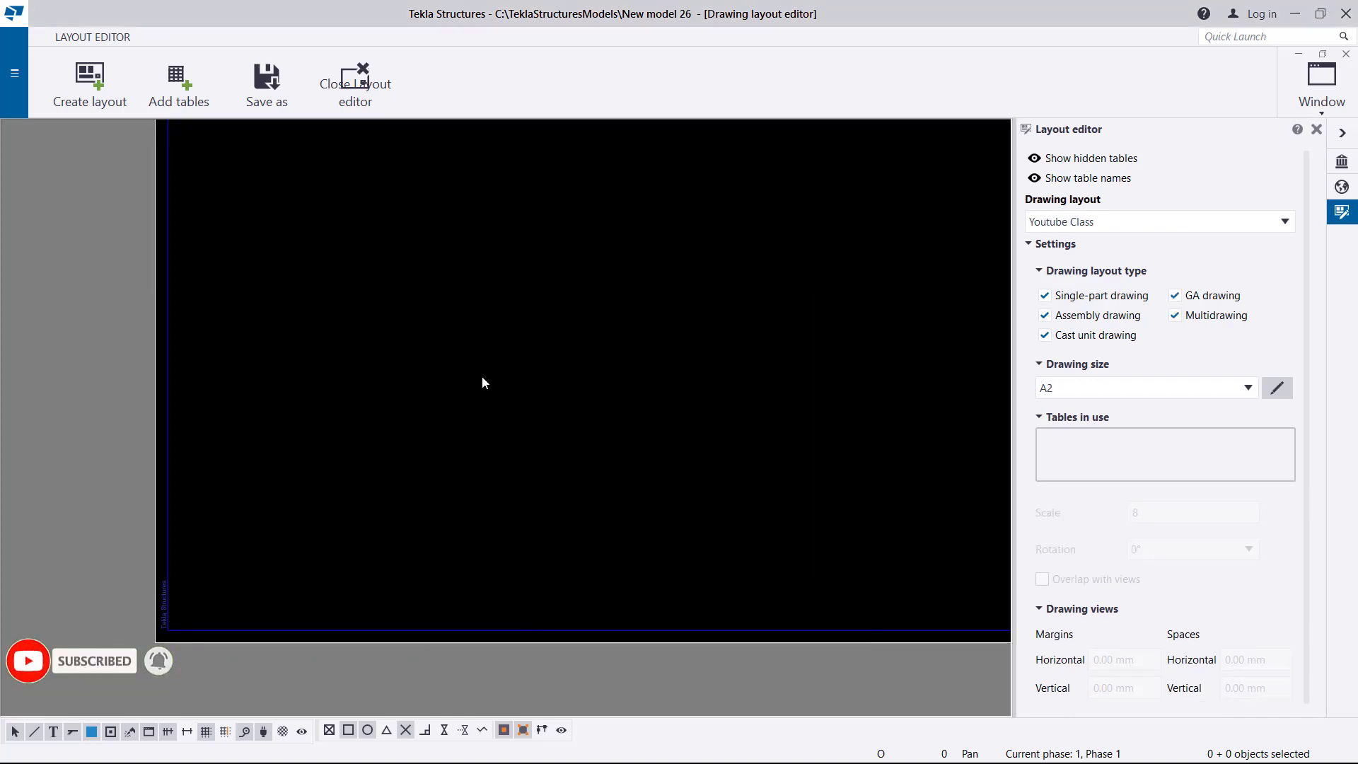
# Add the Youtube Tekla Trainings table to the layout, inserted at the lower-right corner of the drawing frame, and close the list of available tables
pyautogui.scroll(-3, 201, 469)
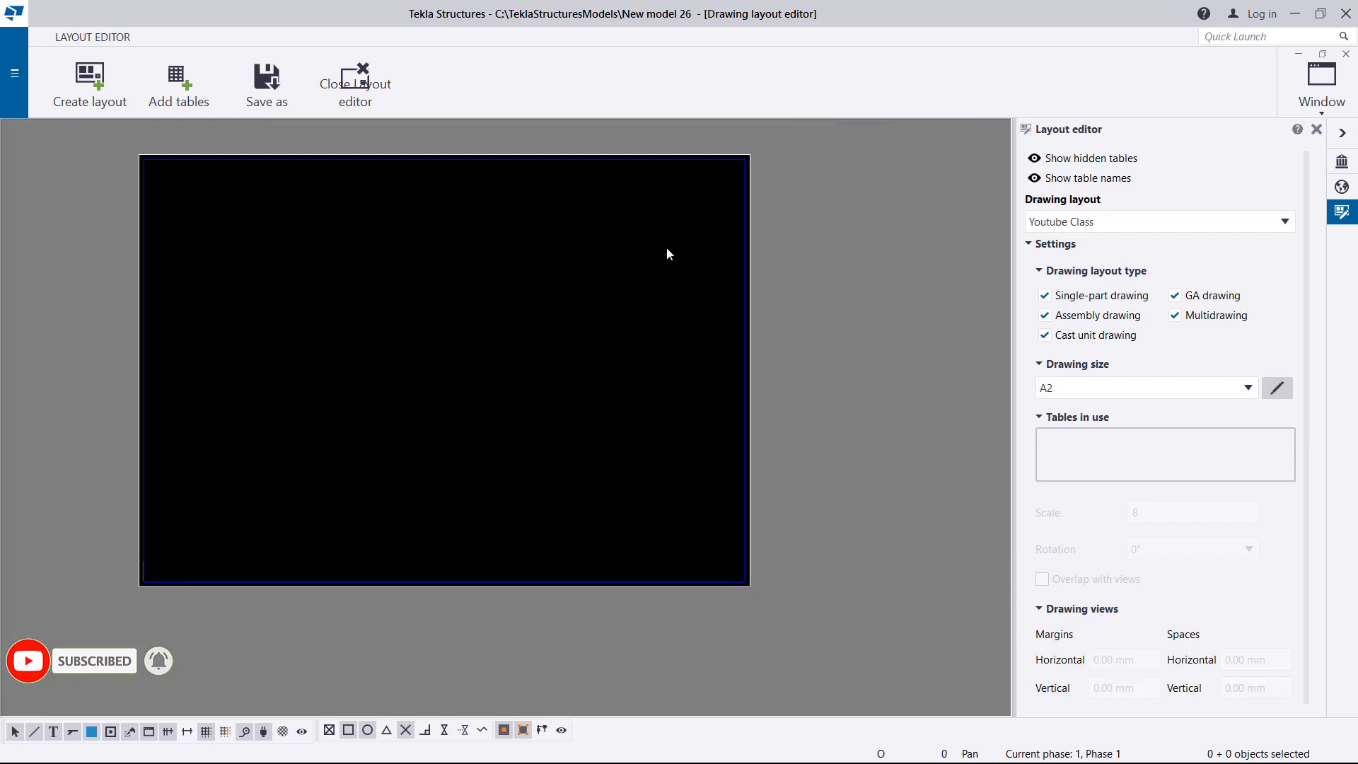
pyautogui.click(184, 95)
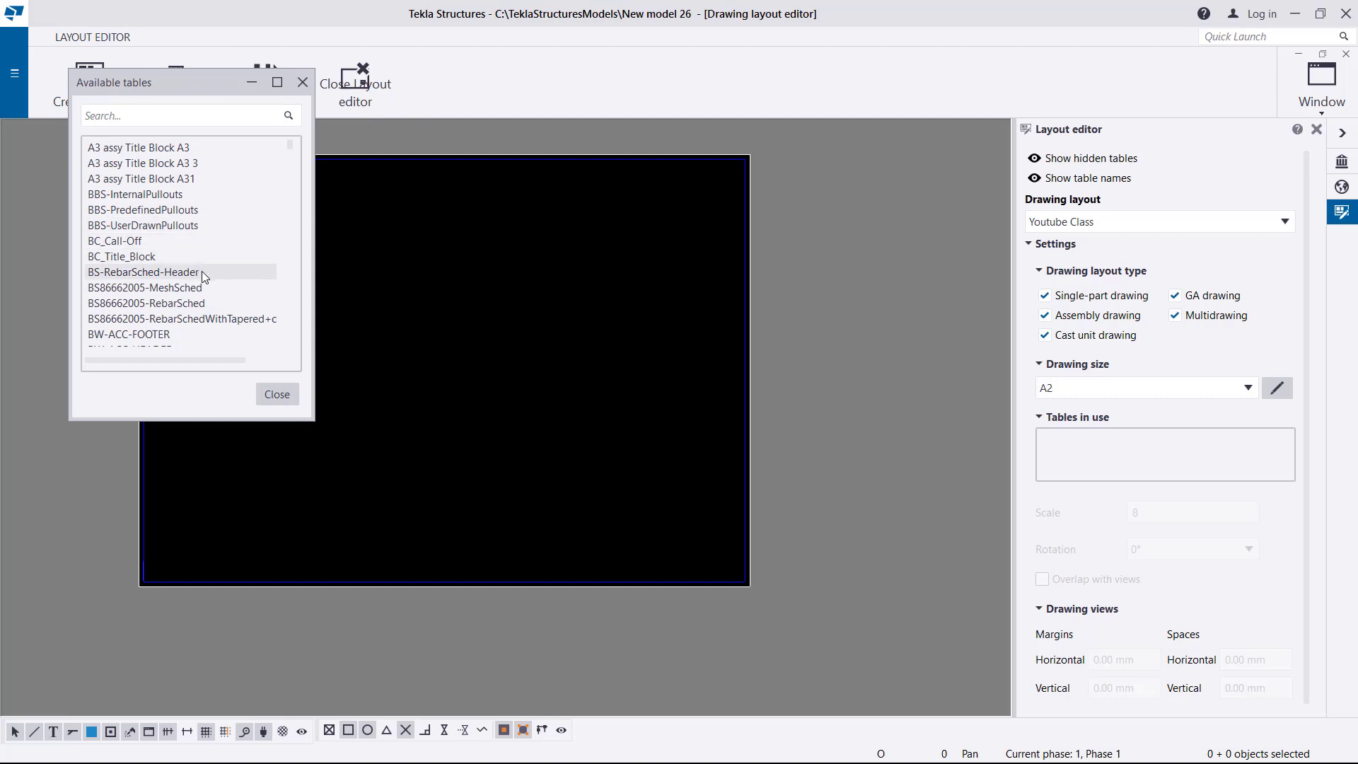
pyautogui.scroll(-4, 189, 225)
pyautogui.scroll(-10, 188, 225)
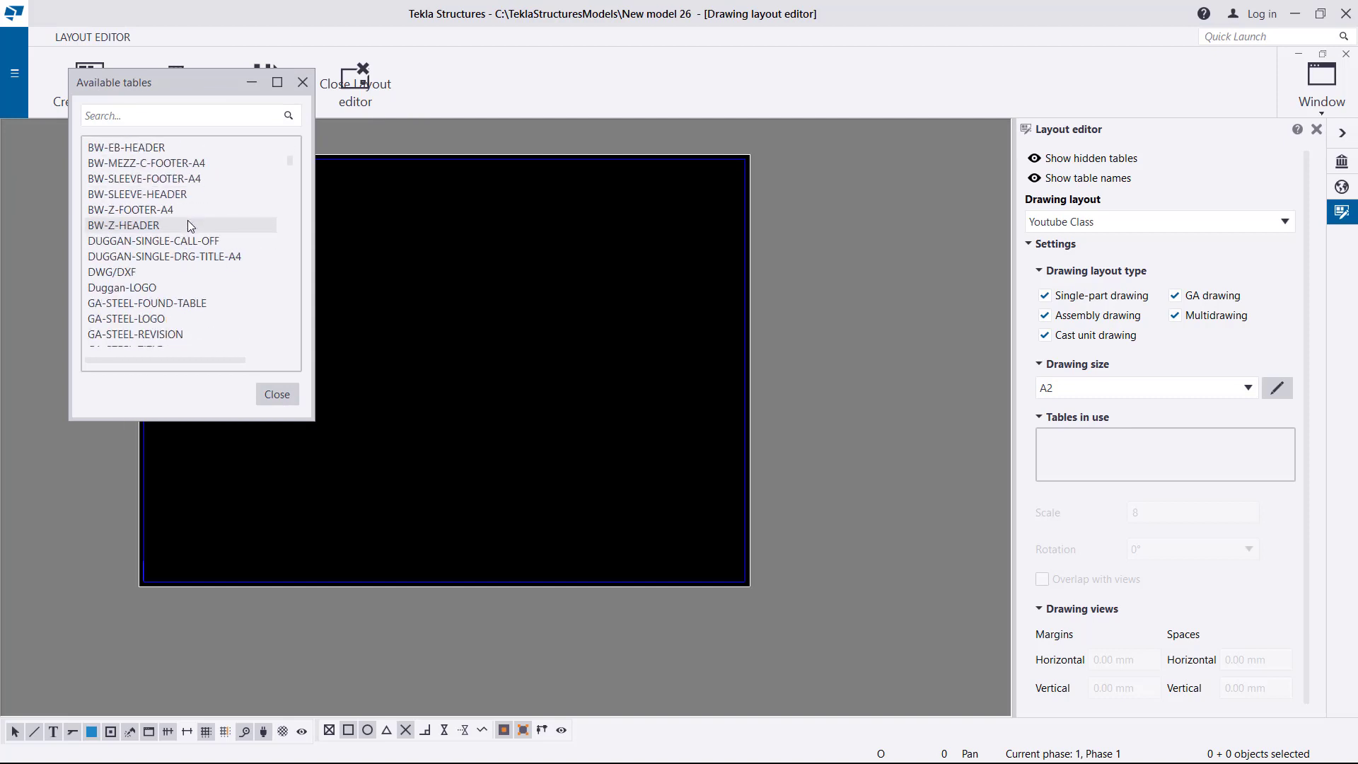
pyautogui.scroll(-6, 188, 226)
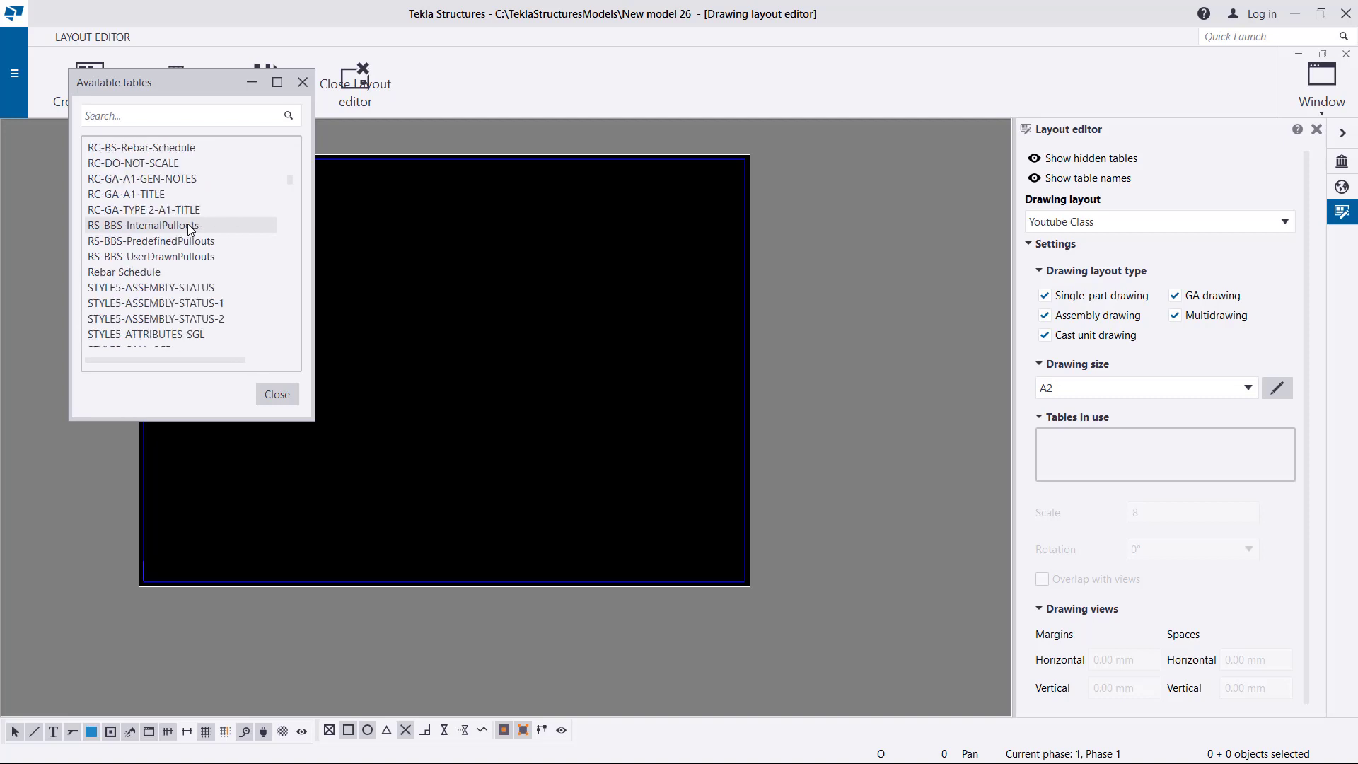
pyautogui.scroll(-10, 182, 251)
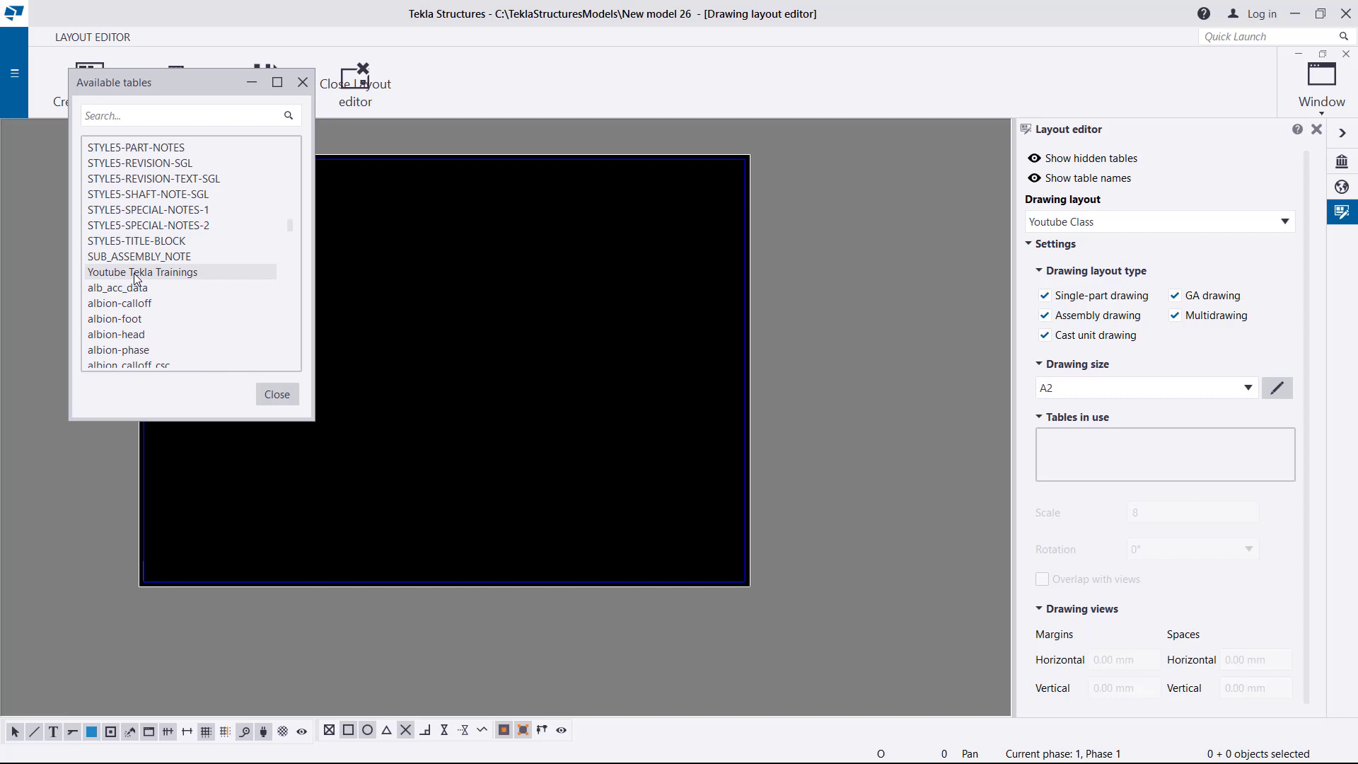
pyautogui.click(137, 275)
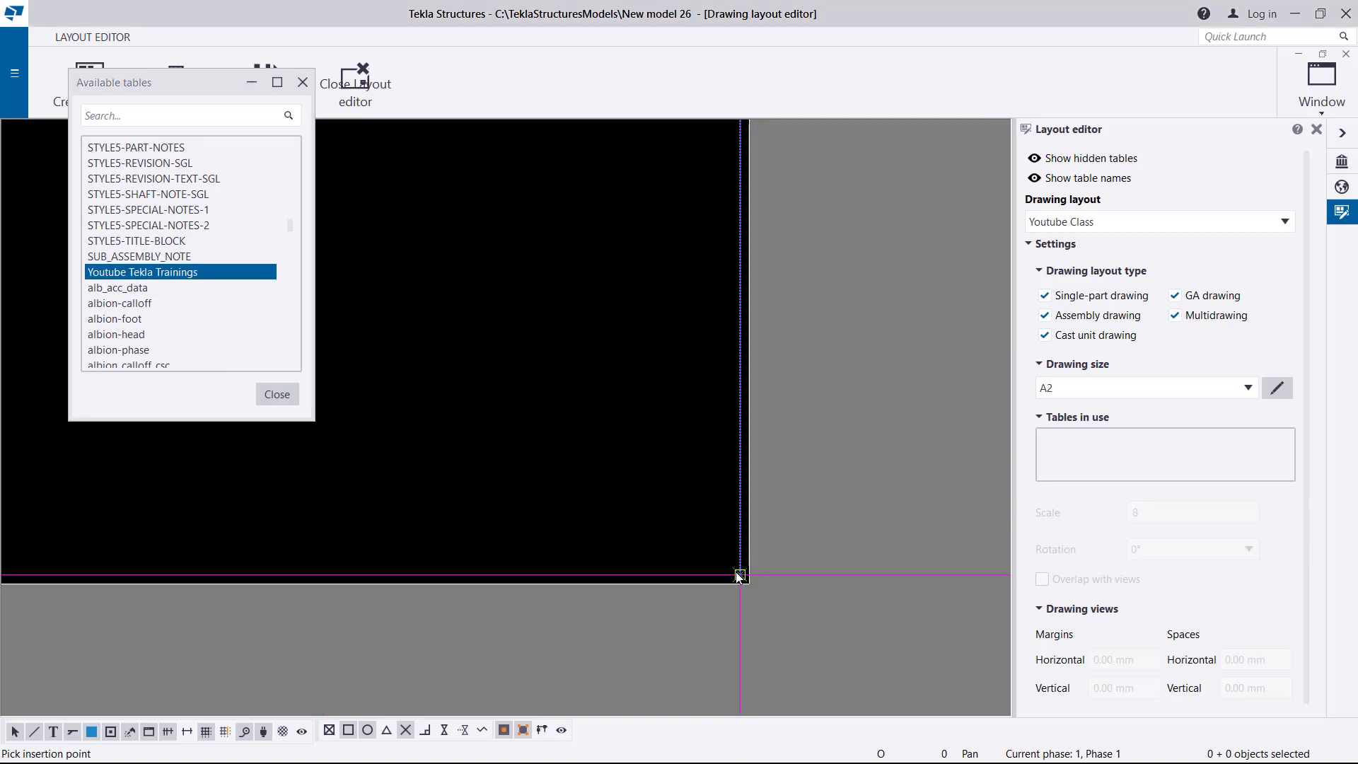
pyautogui.click(739, 576)
pyautogui.scroll(-4, 737, 501)
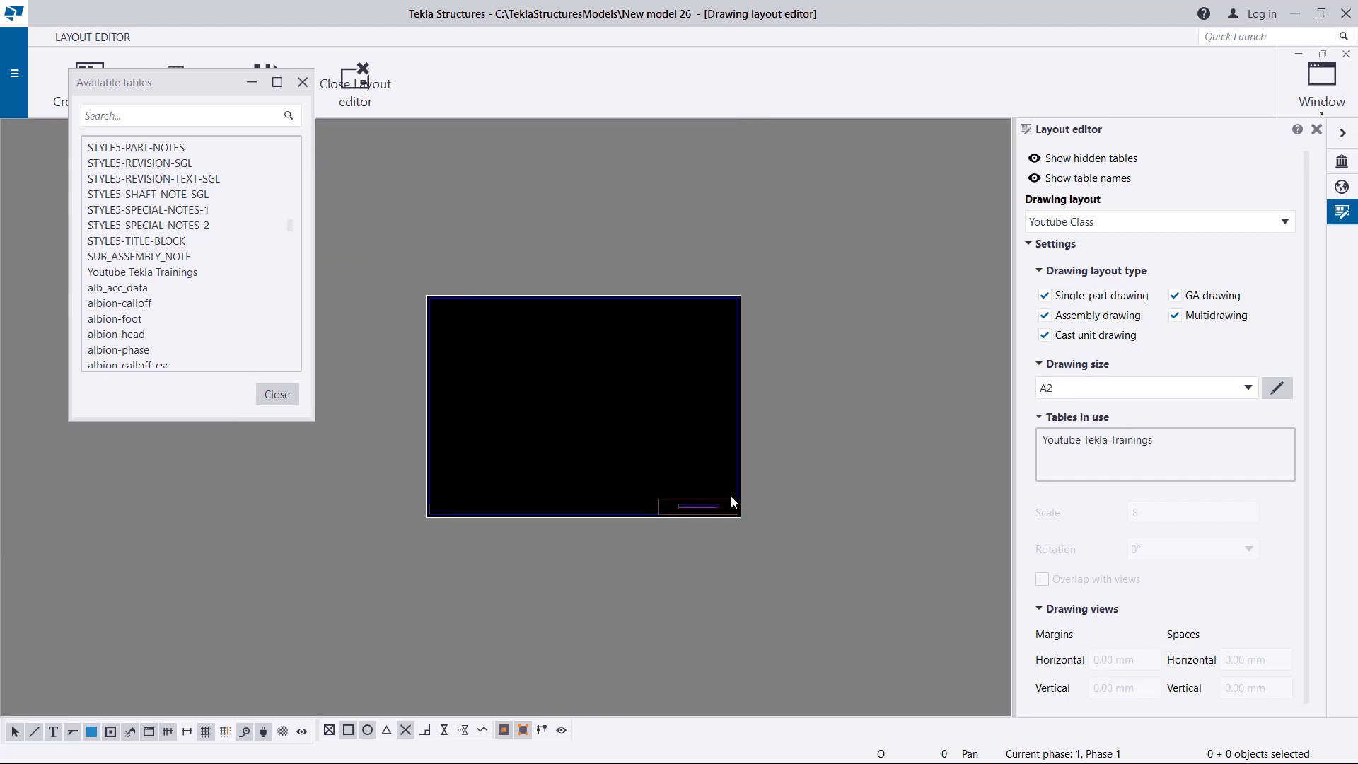
pyautogui.click(302, 82)
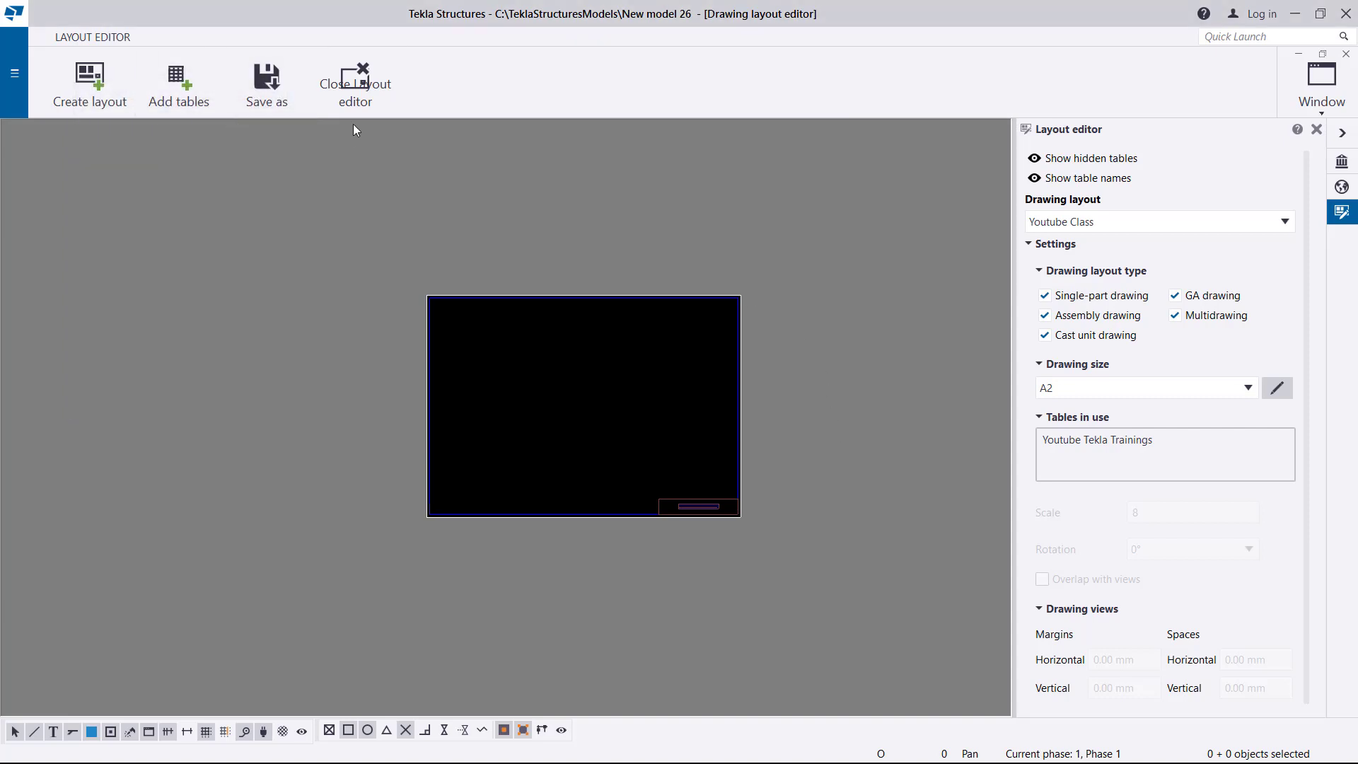
# Close the Drawing layout editor, discarding the changes to the Youtube Class layout
pyautogui.click(367, 93)
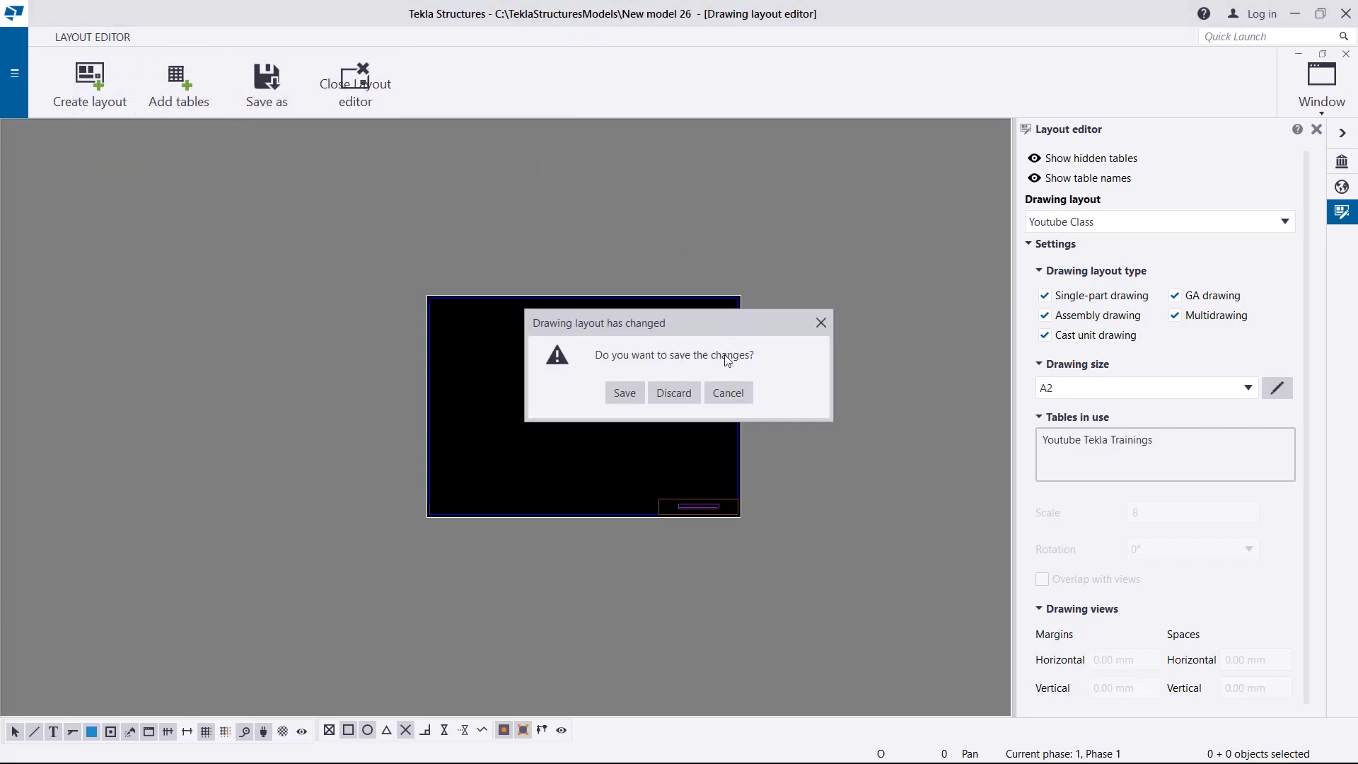
pyautogui.click(685, 401)
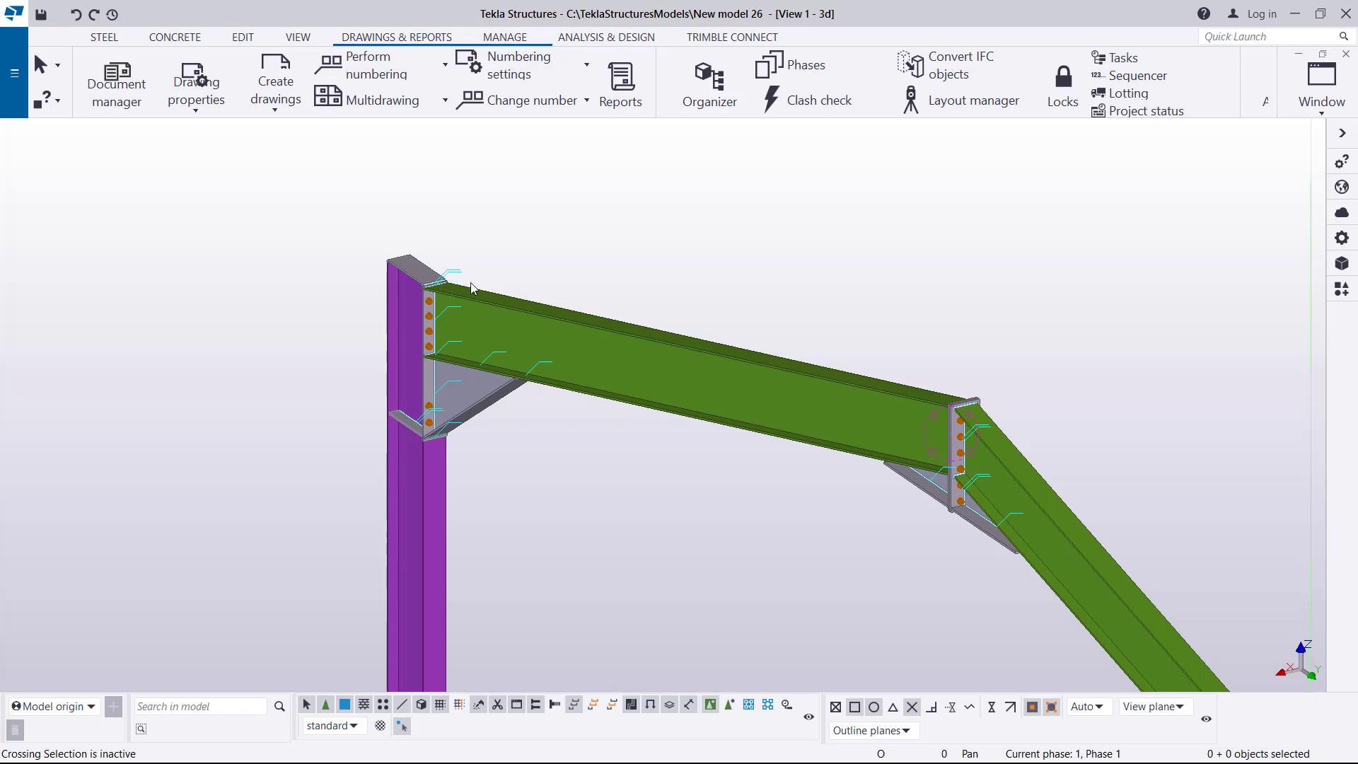
pyautogui.doubleClick(201, 256)
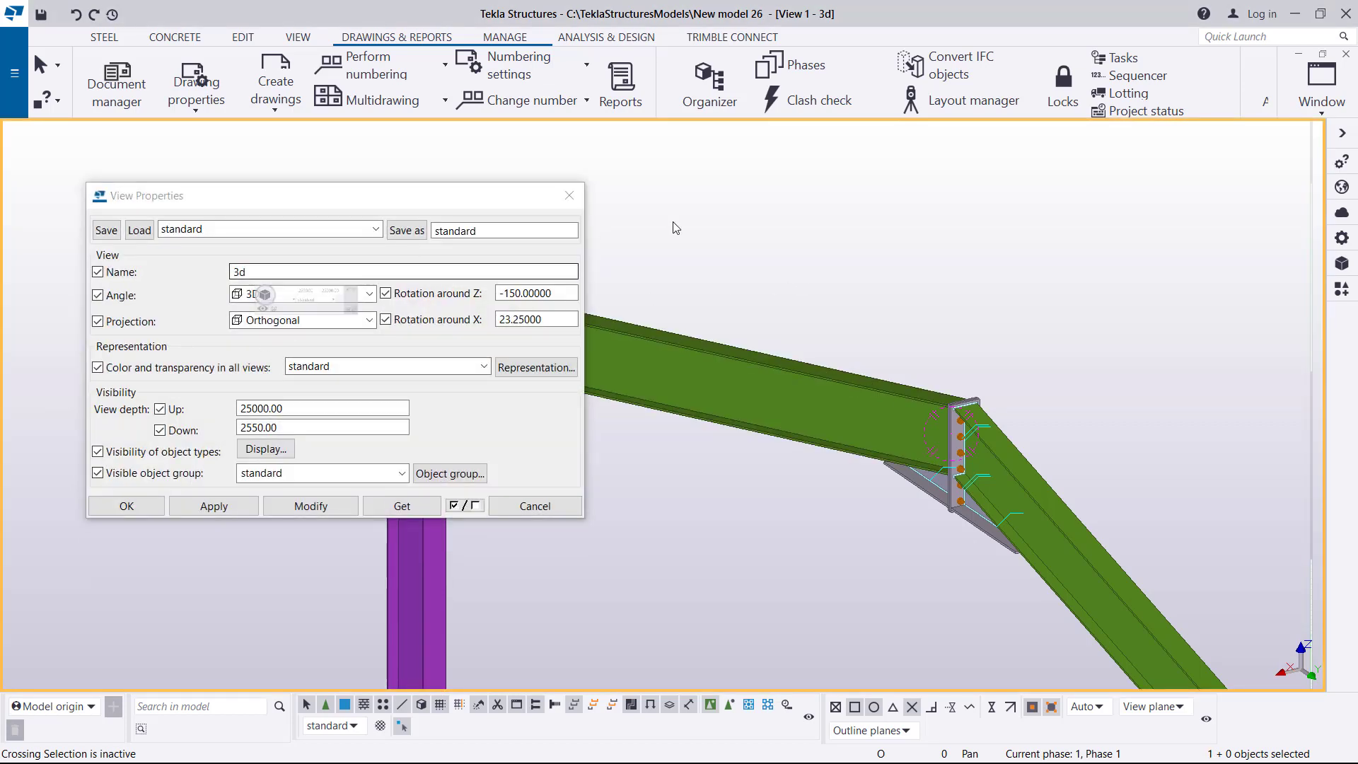
pyautogui.click(569, 196)
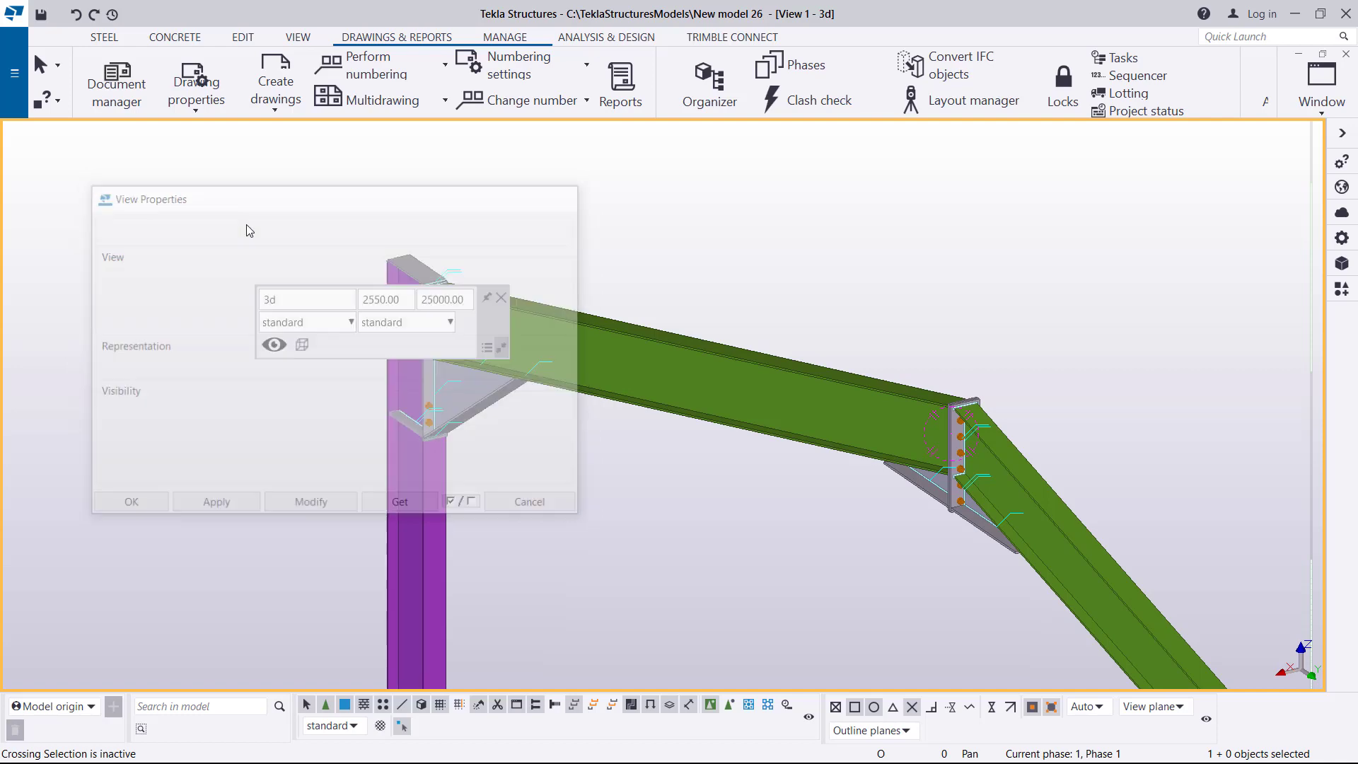
# Open the layout properties within the assembly drawing properties
pyautogui.click(198, 111)
pyautogui.click(216, 174)
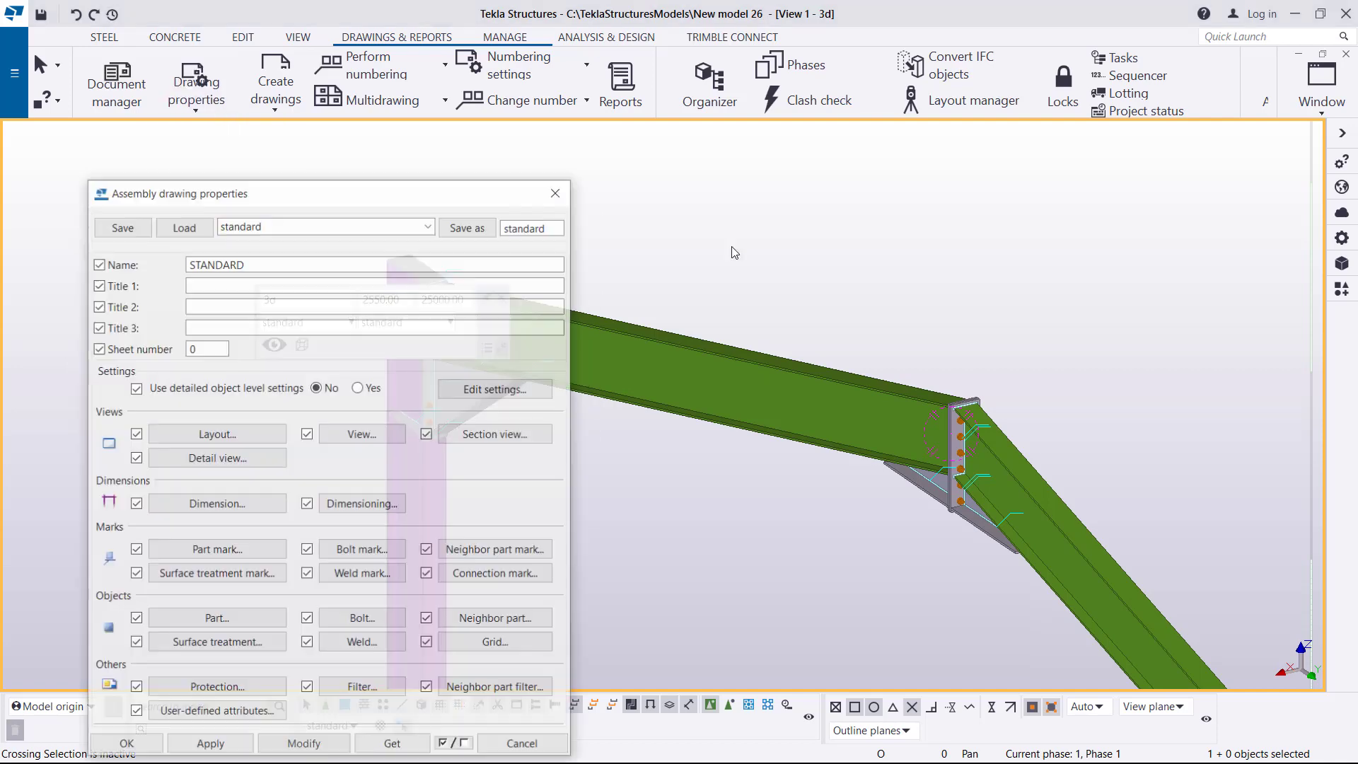
pyautogui.moveTo(387, 195); pyautogui.dragTo(647, 184)
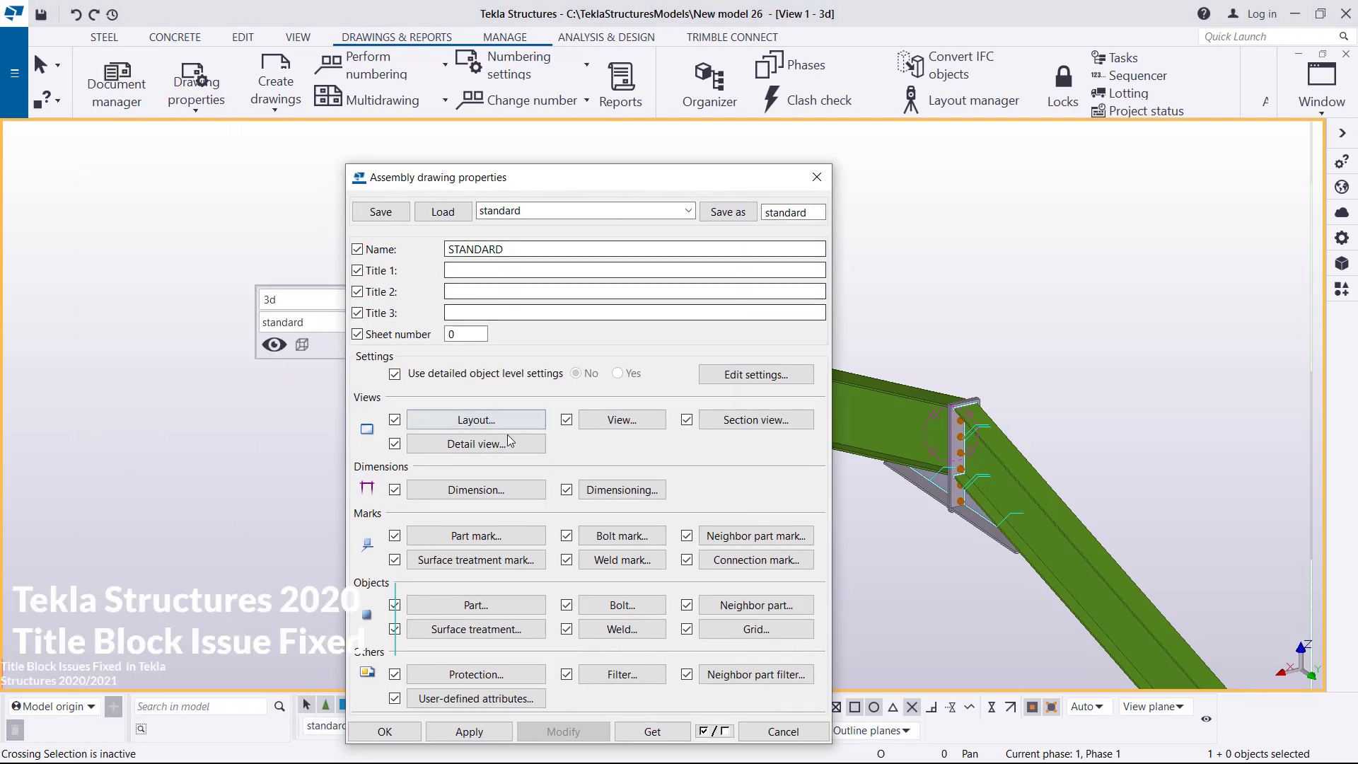
pyautogui.click(475, 420)
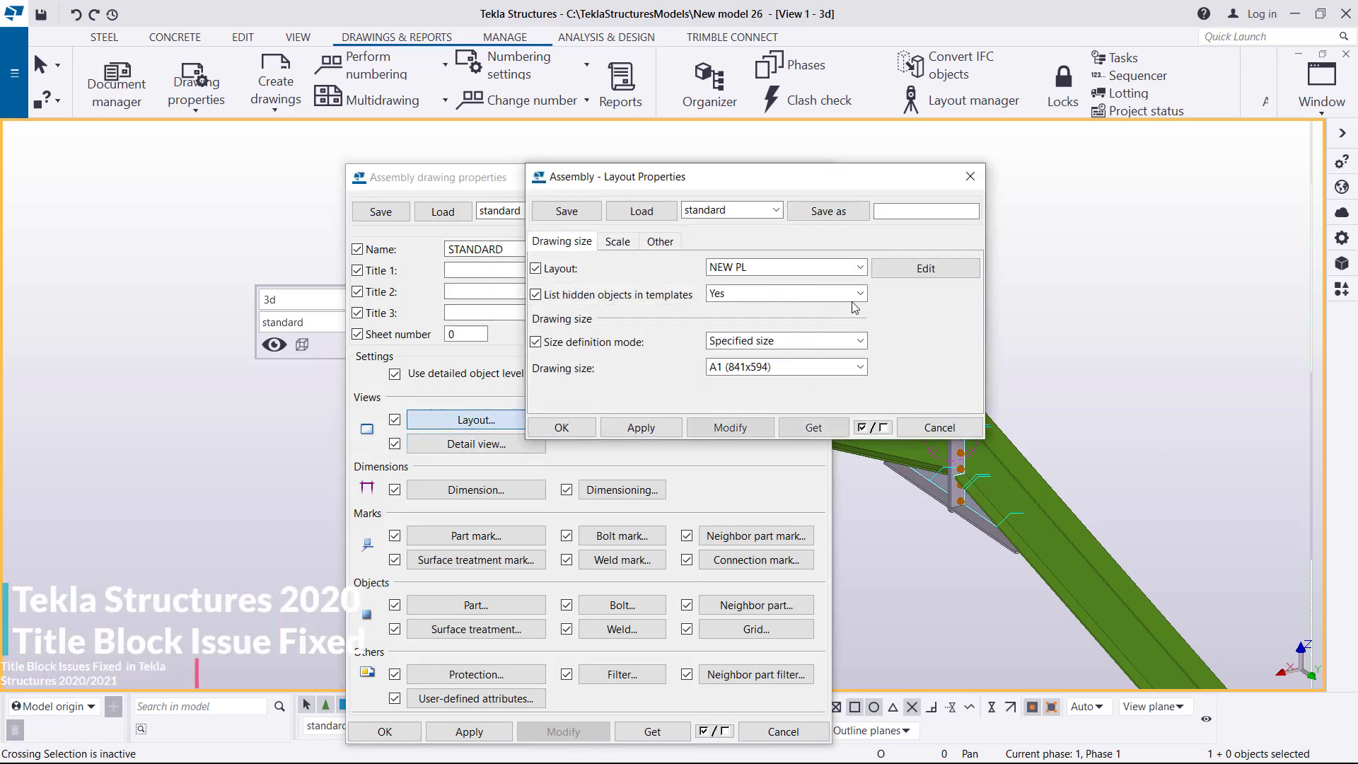
# Choose Youtube Class as the layout for the assembly drawing
pyautogui.click(860, 268)
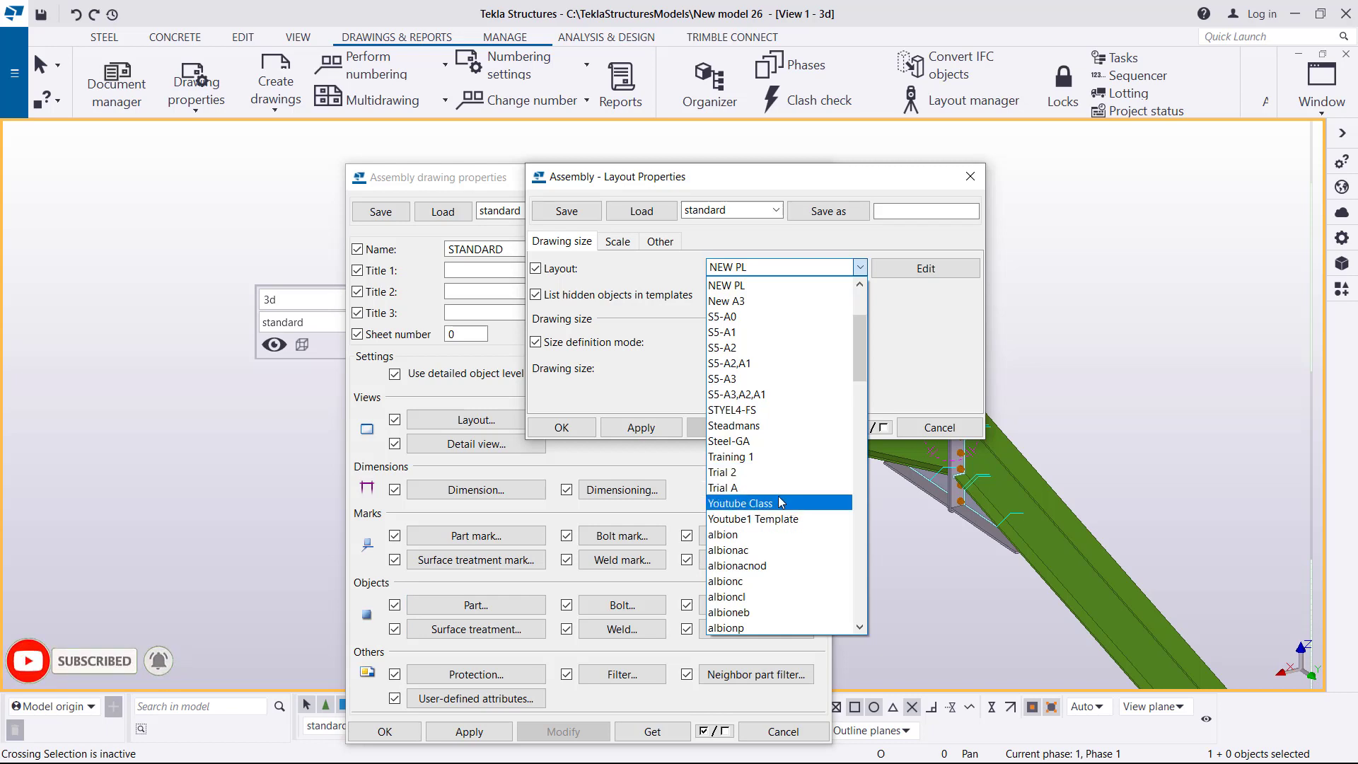
pyautogui.scroll(1, 783, 376)
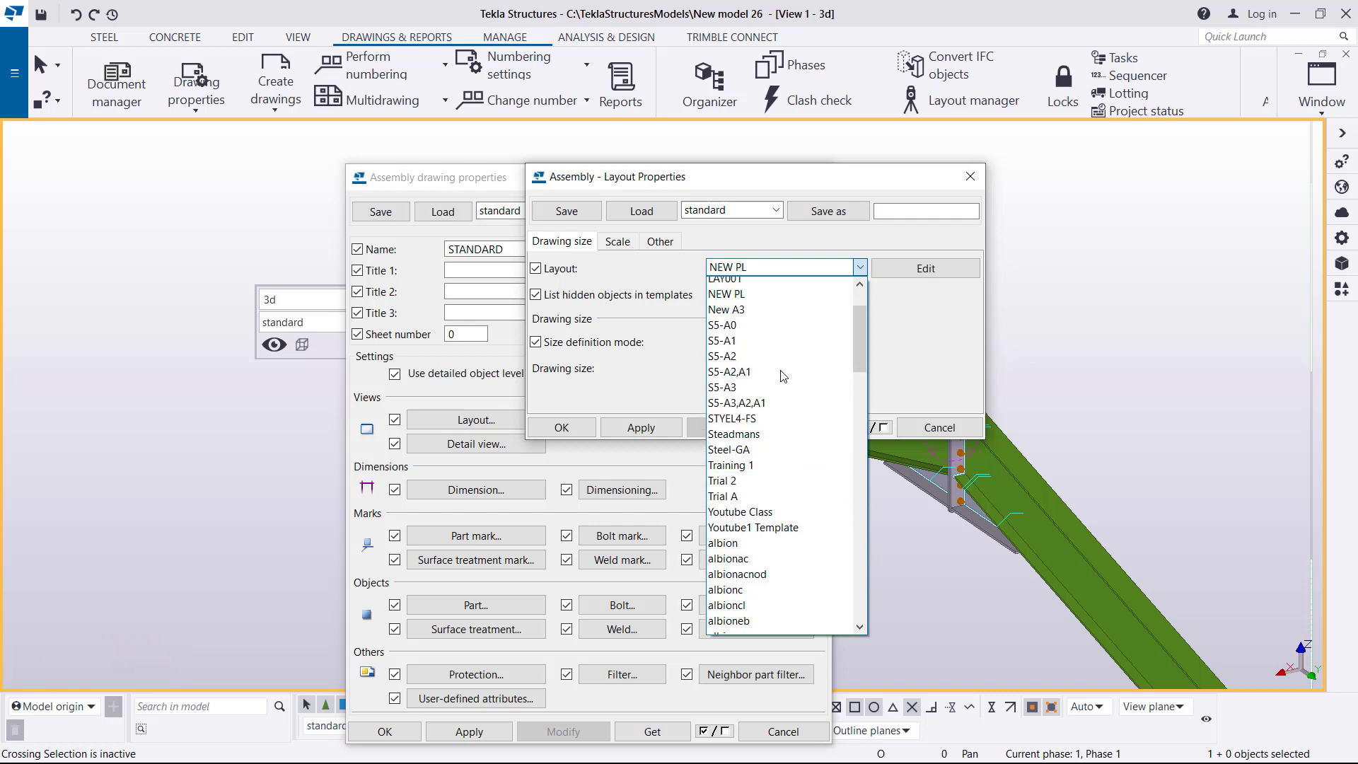
pyautogui.scroll(2, 789, 353)
pyautogui.scroll(-1, 788, 340)
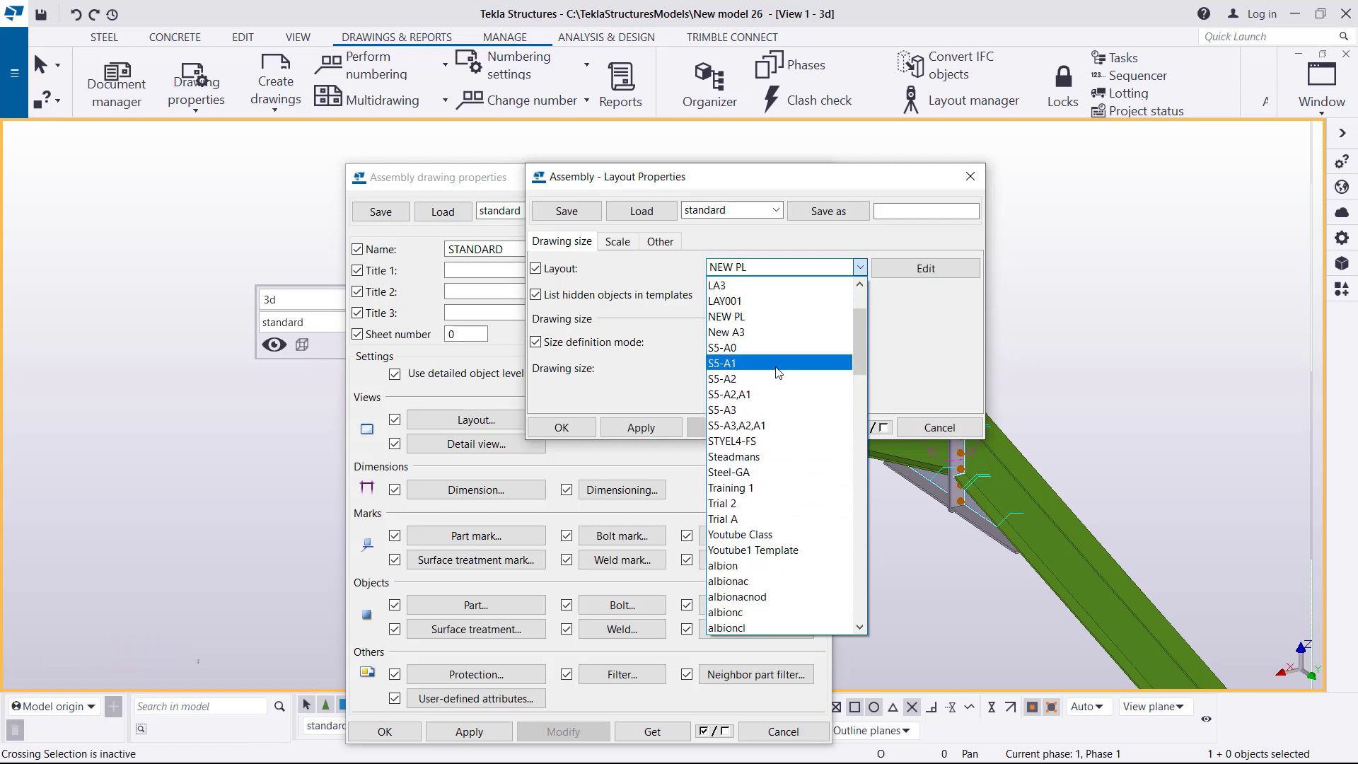
pyautogui.scroll(-5, 779, 375)
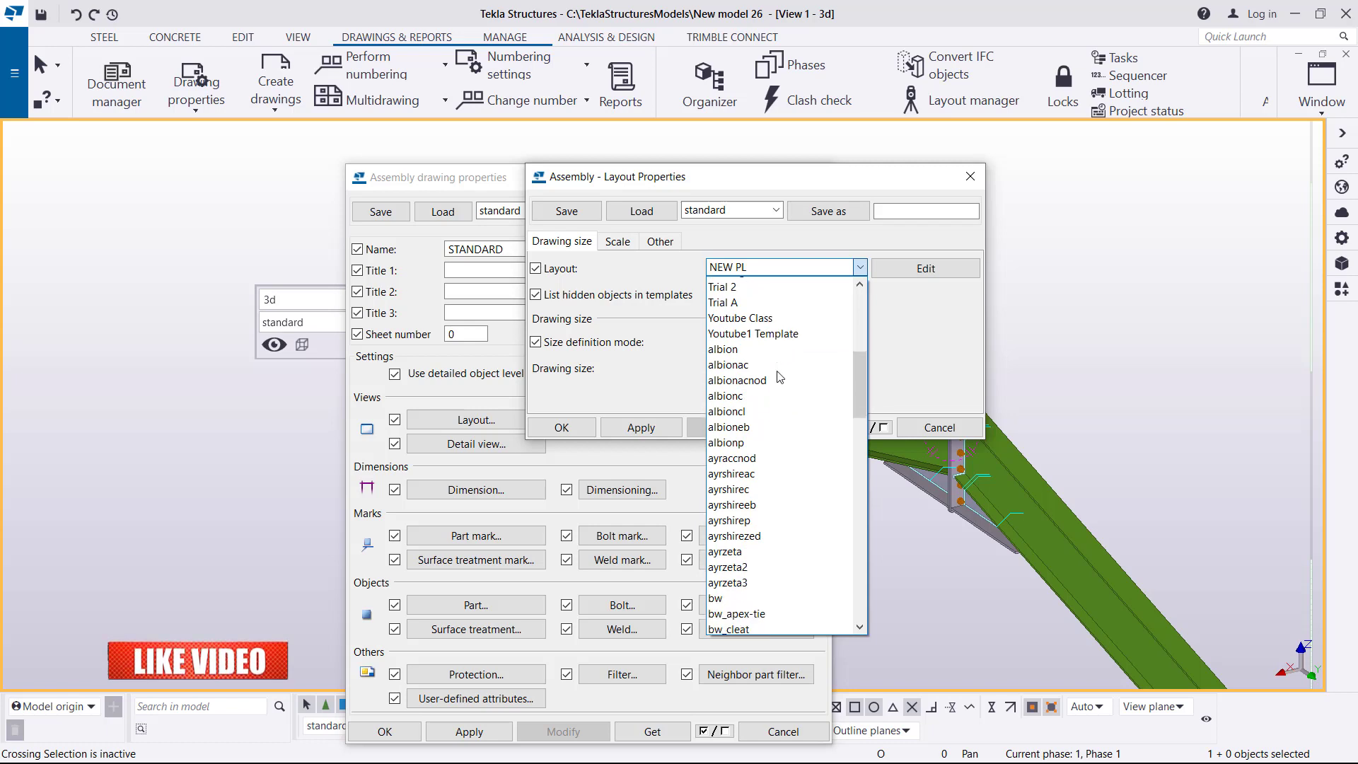
pyautogui.scroll(-15, 779, 375)
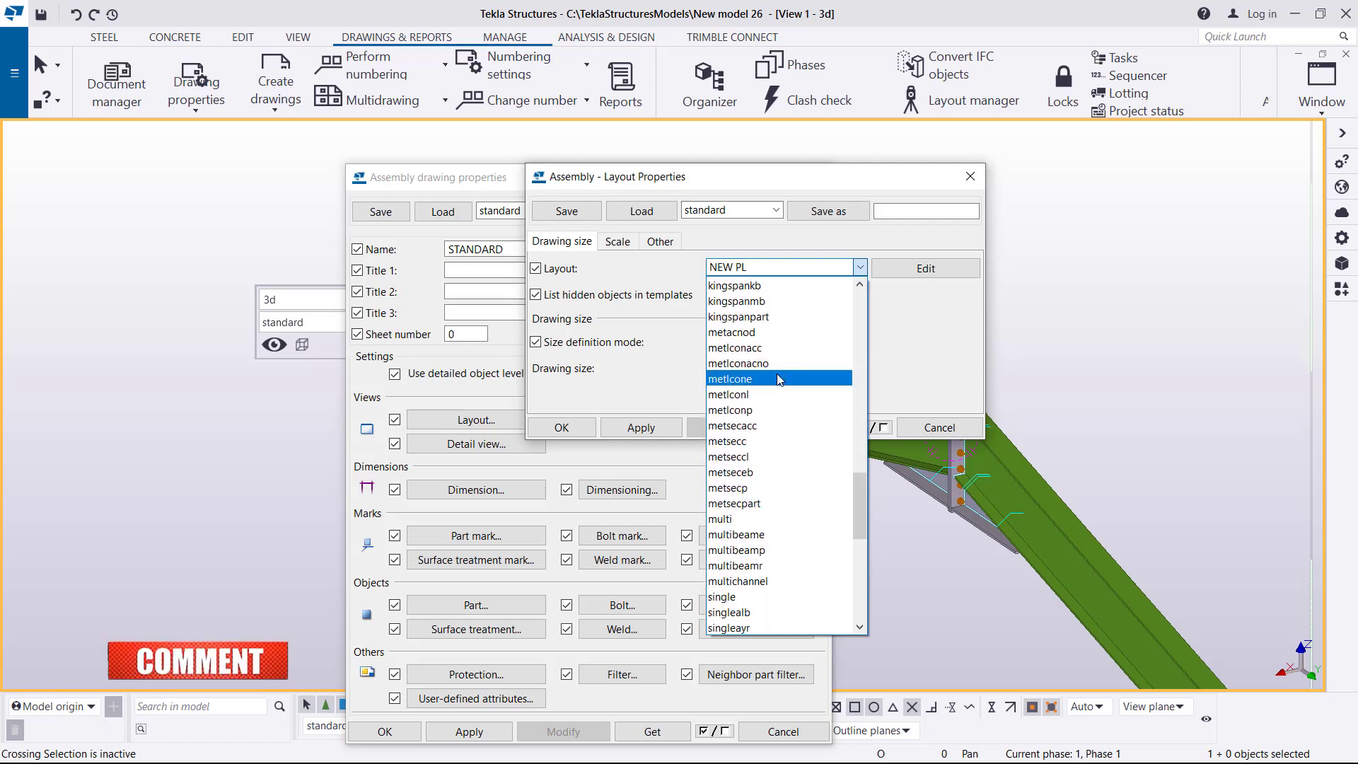
pyautogui.scroll(-11, 779, 379)
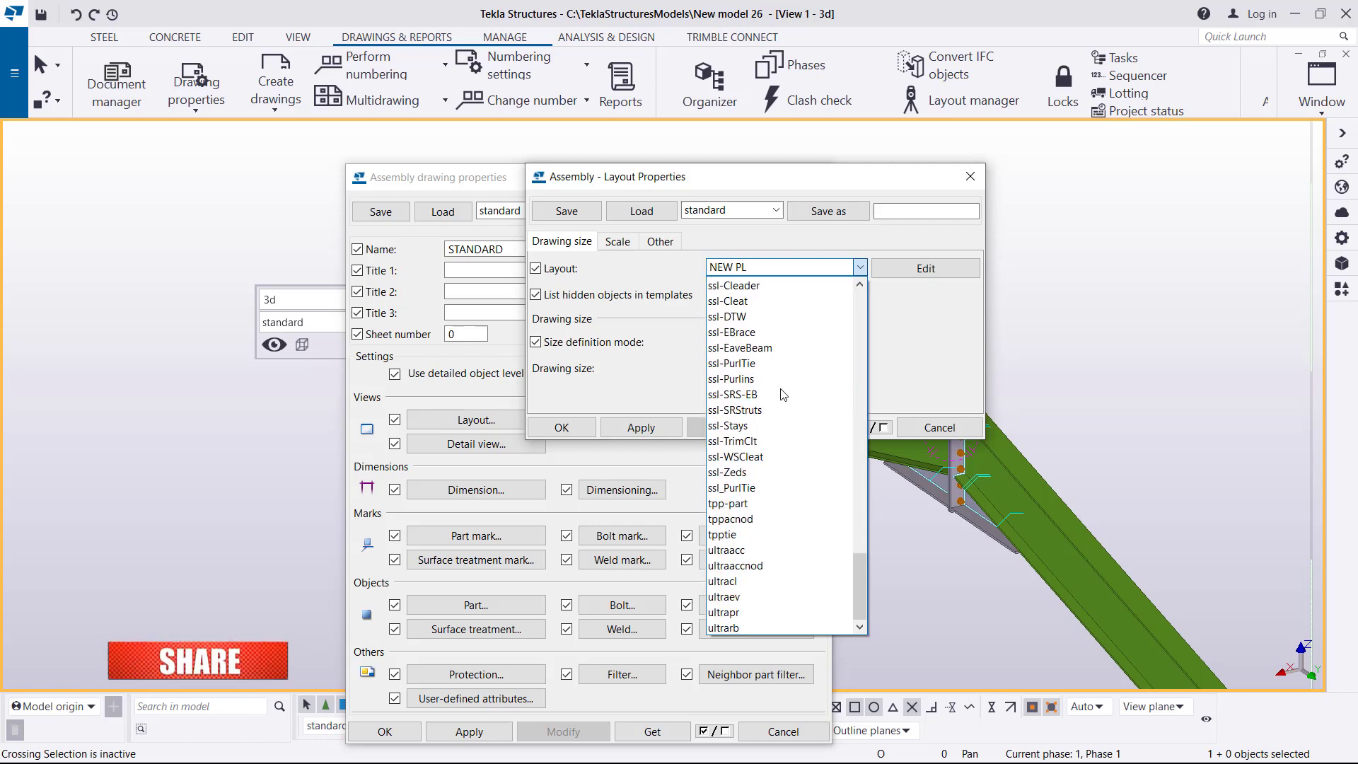
pyautogui.scroll(3, 802, 453)
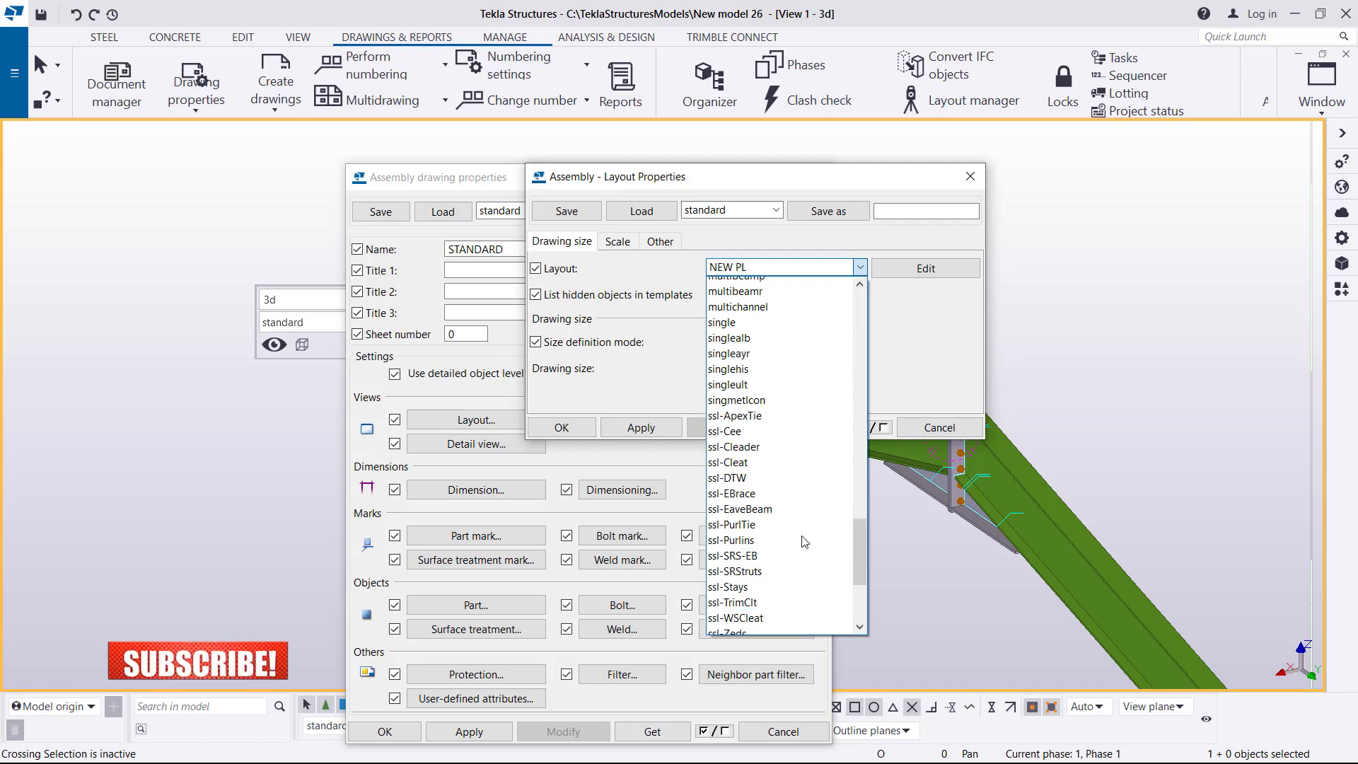
pyautogui.scroll(7, 797, 525)
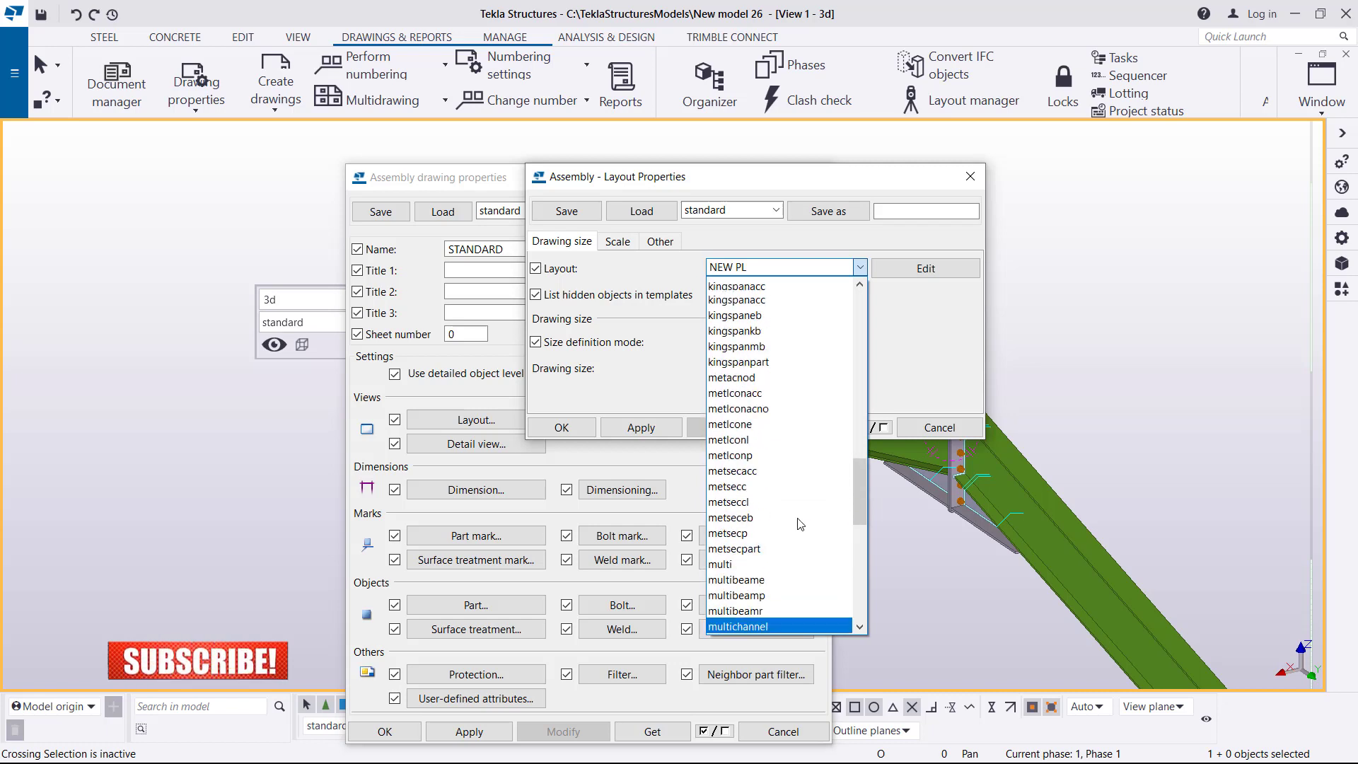
pyautogui.scroll(6, 800, 523)
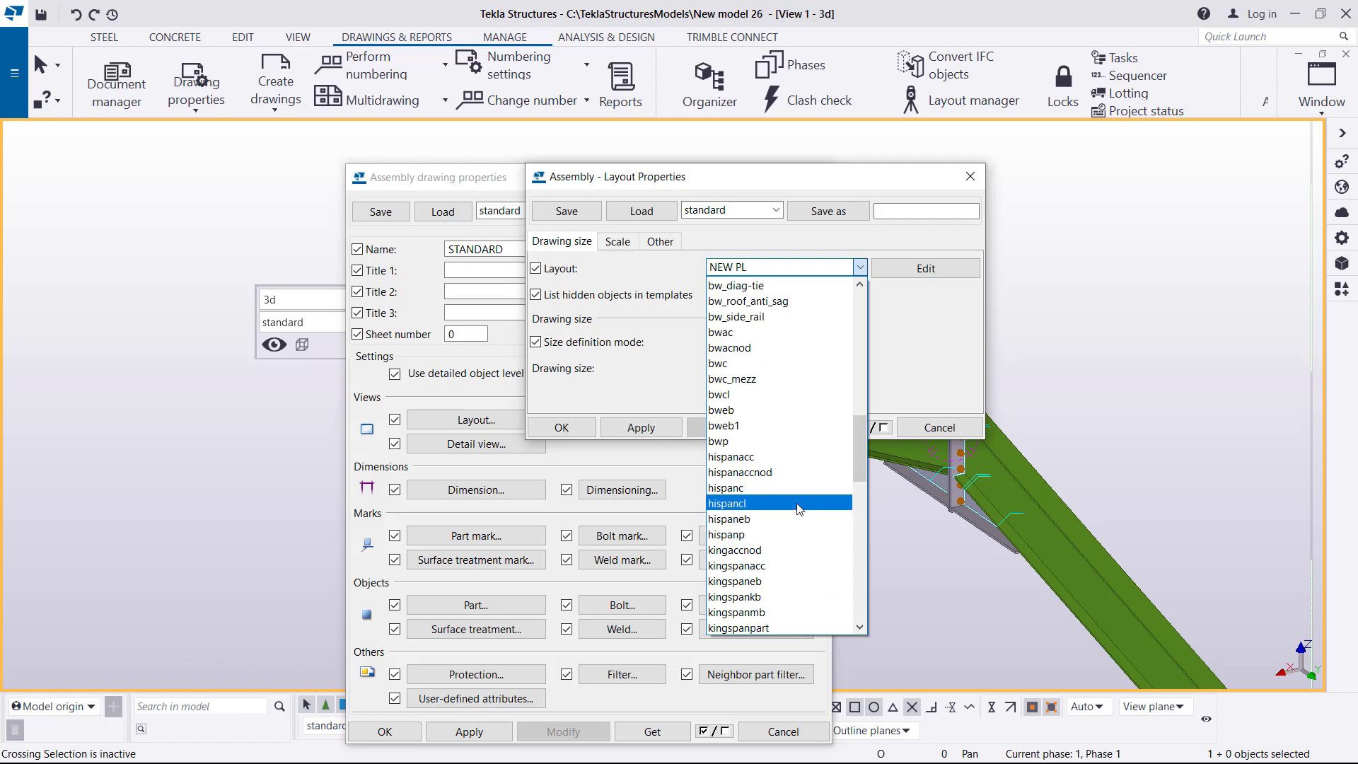
pyautogui.scroll(3, 800, 508)
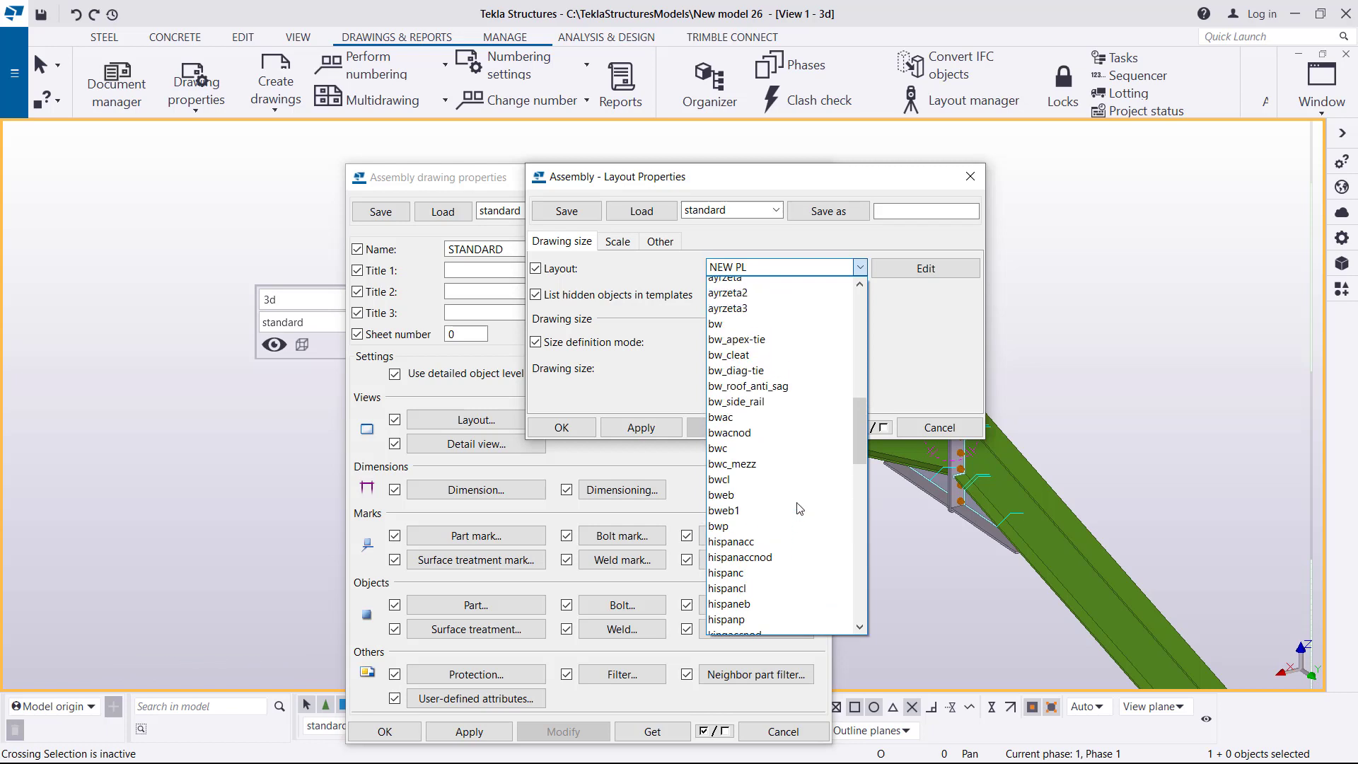
pyautogui.scroll(2, 799, 508)
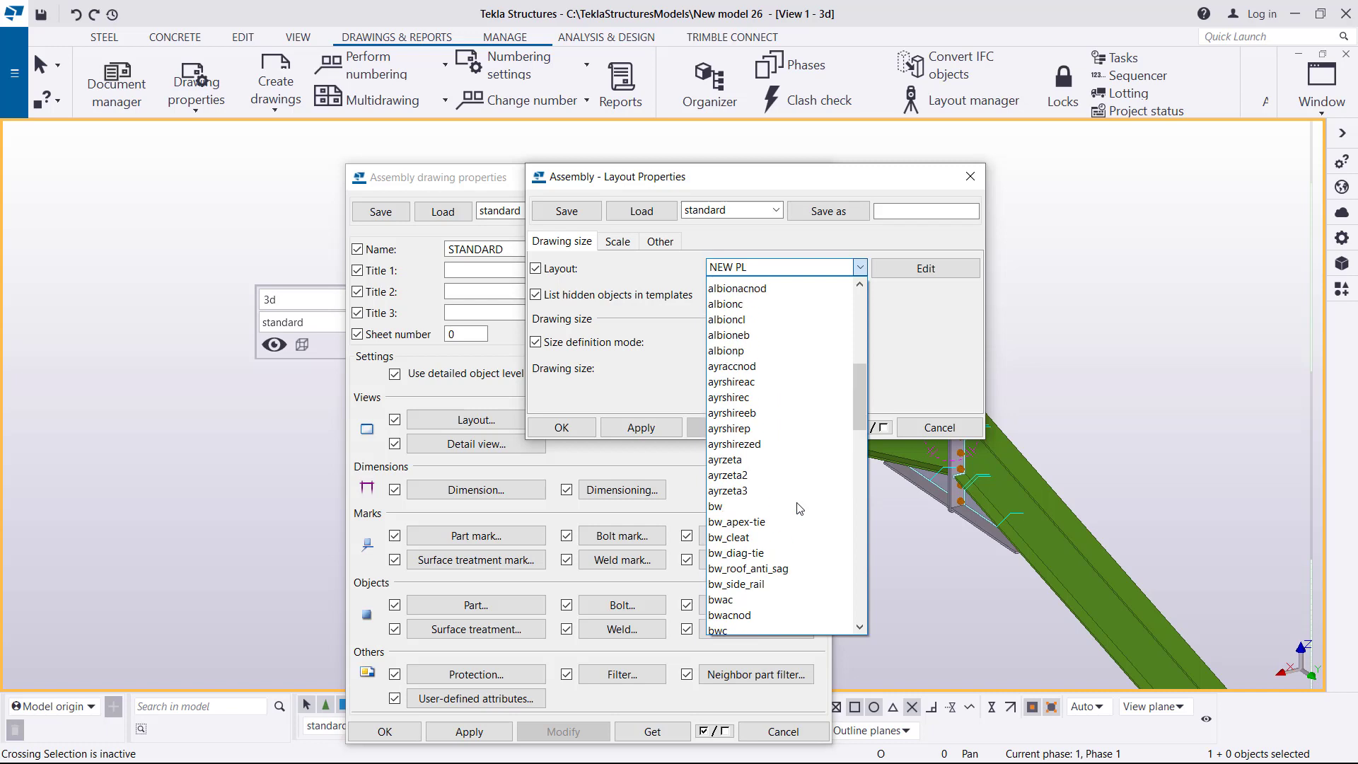
pyautogui.scroll(2, 800, 508)
pyautogui.scroll(1, 799, 508)
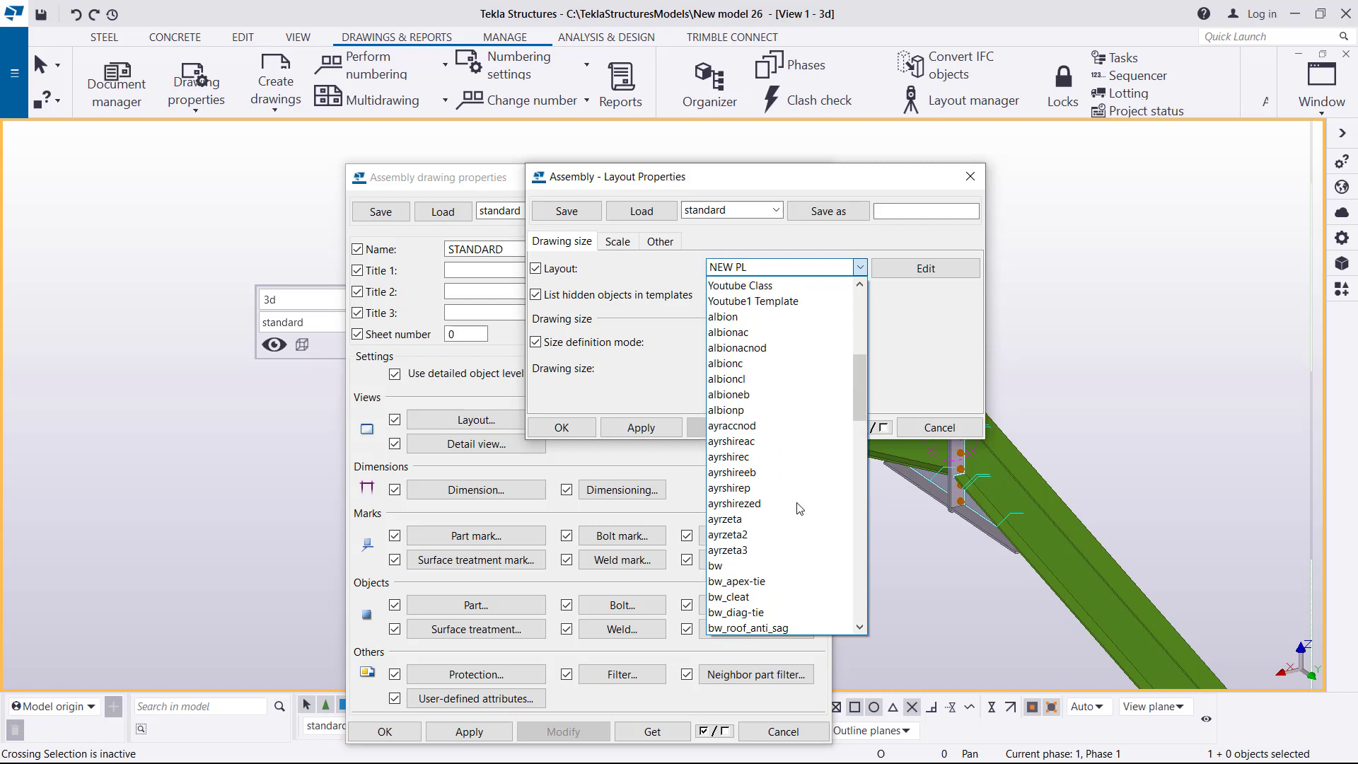
pyautogui.click(769, 286)
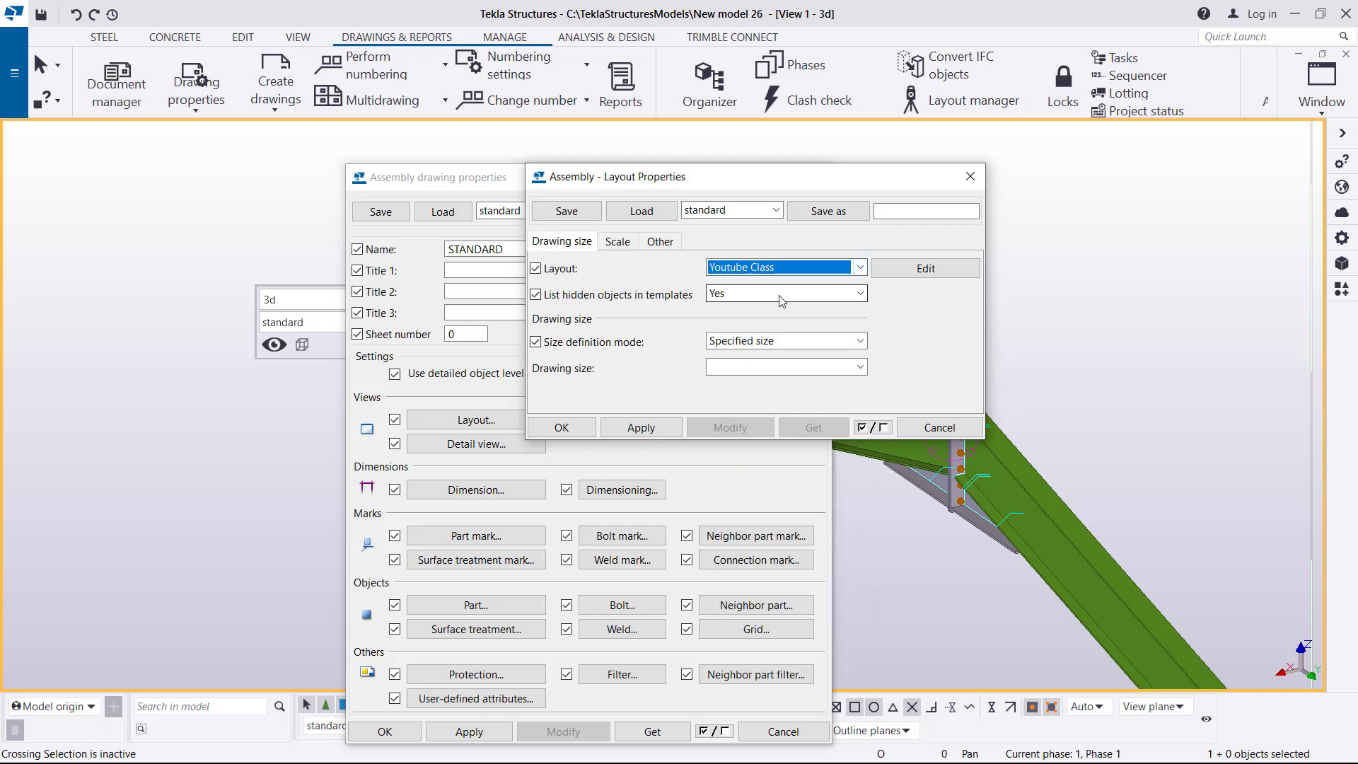
# Try to pick a drawing size with the Specified size mode, and close both drawing property dialogs without applying
pyautogui.click(861, 367)
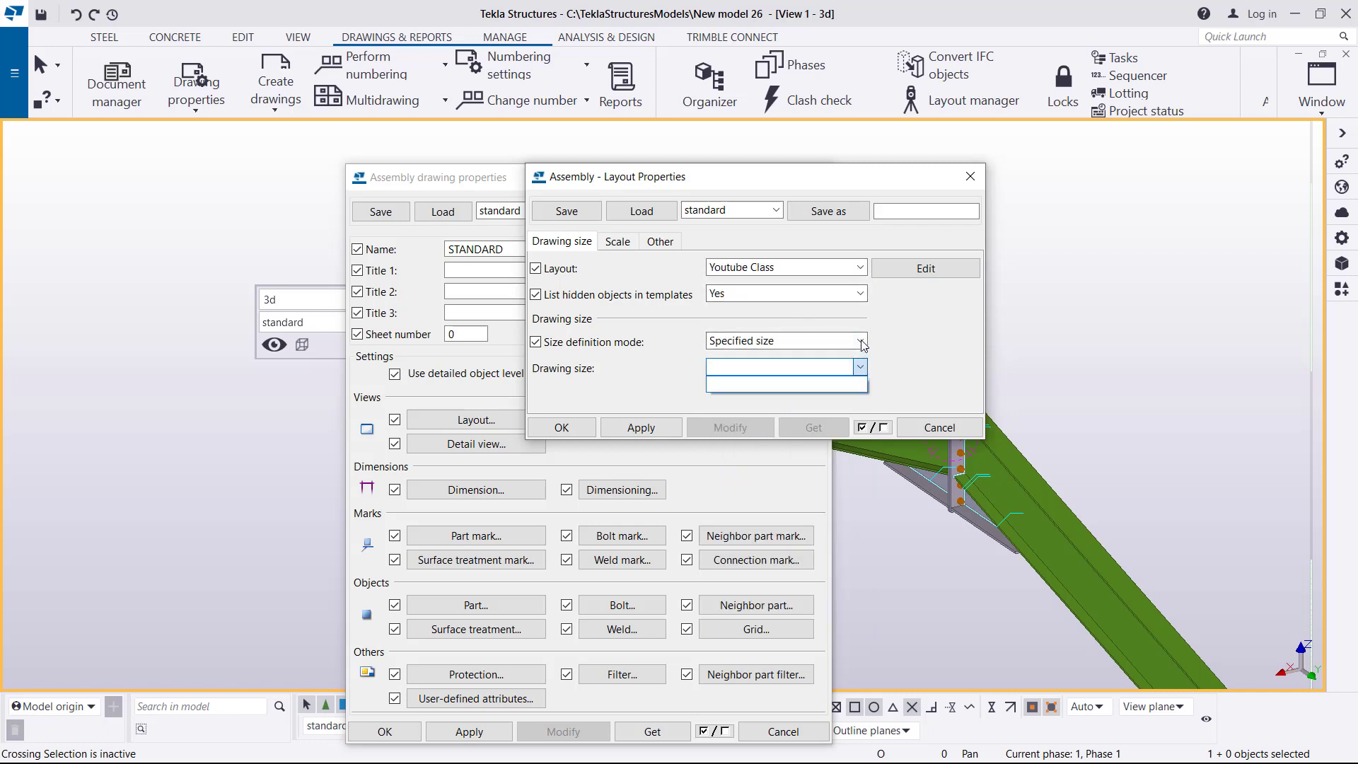
pyautogui.click(862, 343)
pyautogui.click(862, 343)
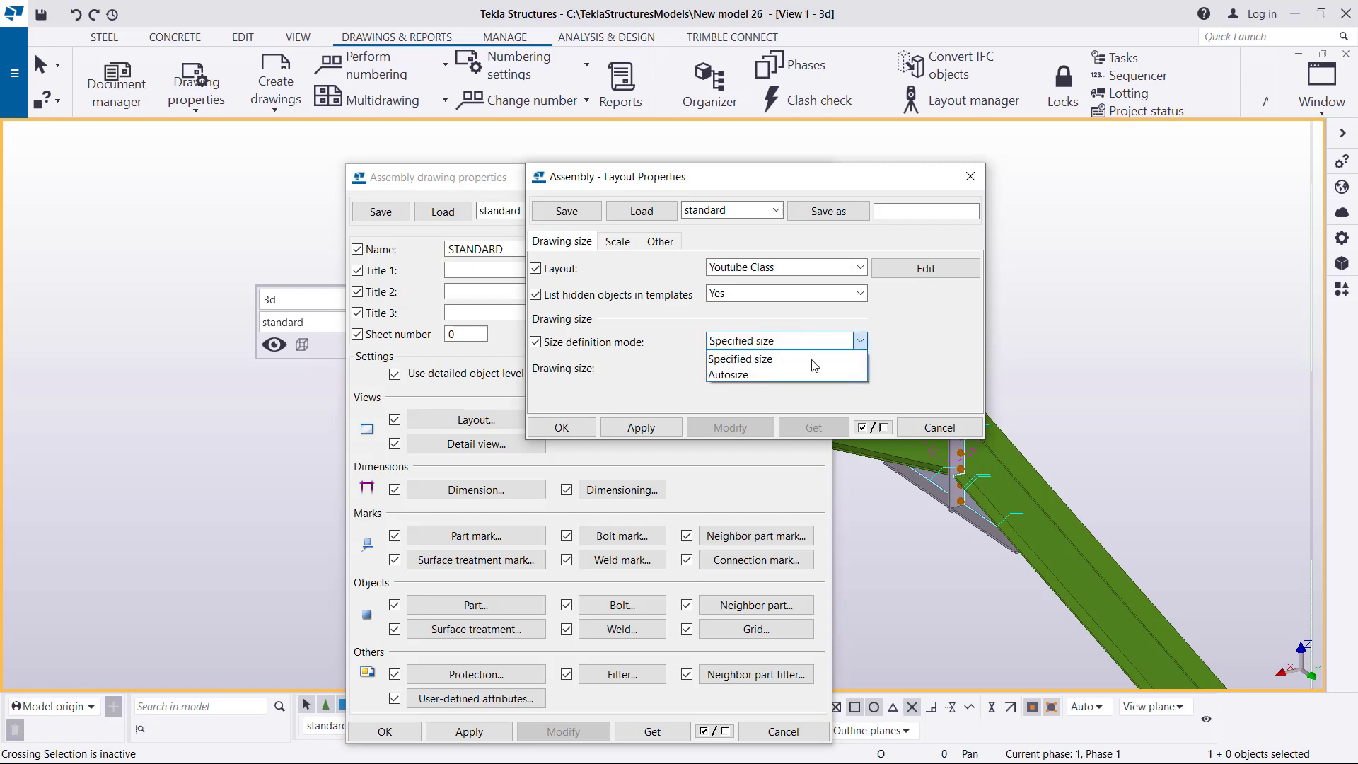
pyautogui.click(813, 361)
pyautogui.click(861, 367)
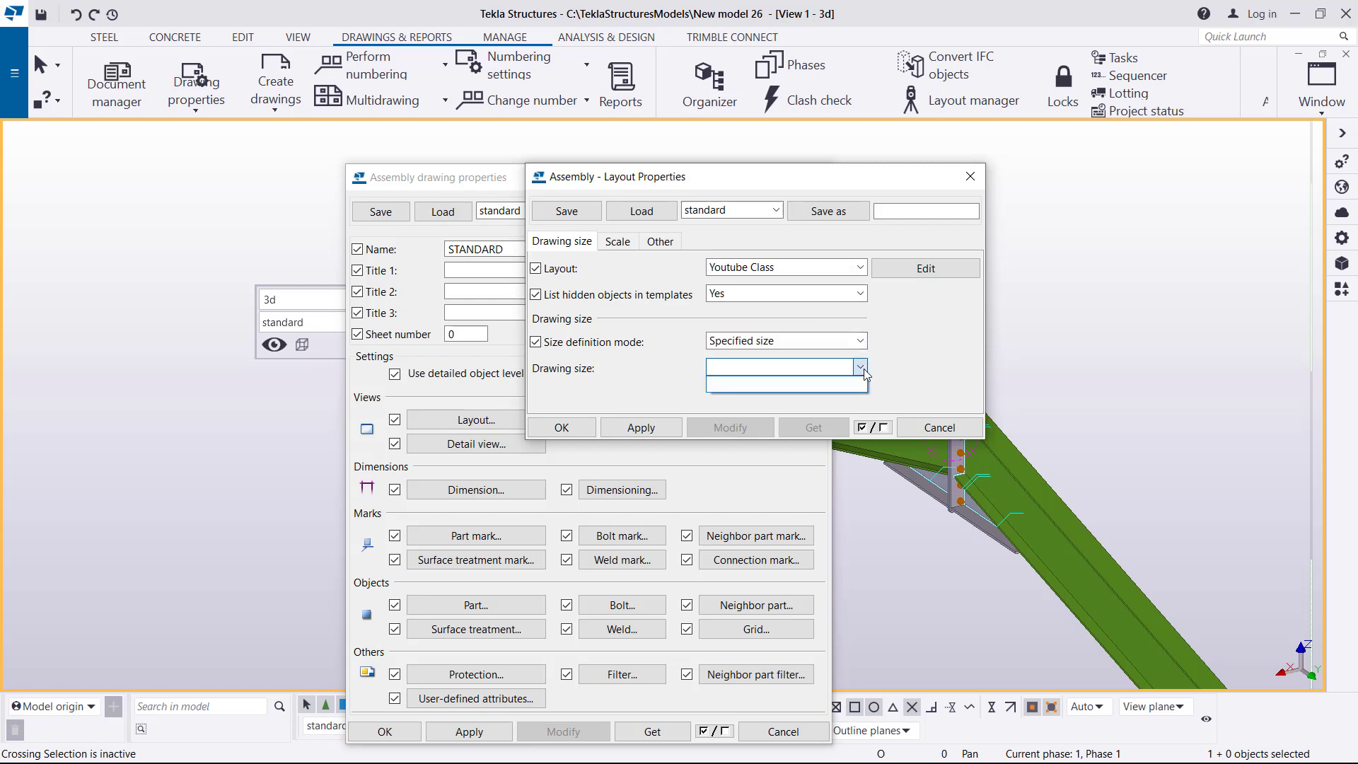
pyautogui.click(916, 337)
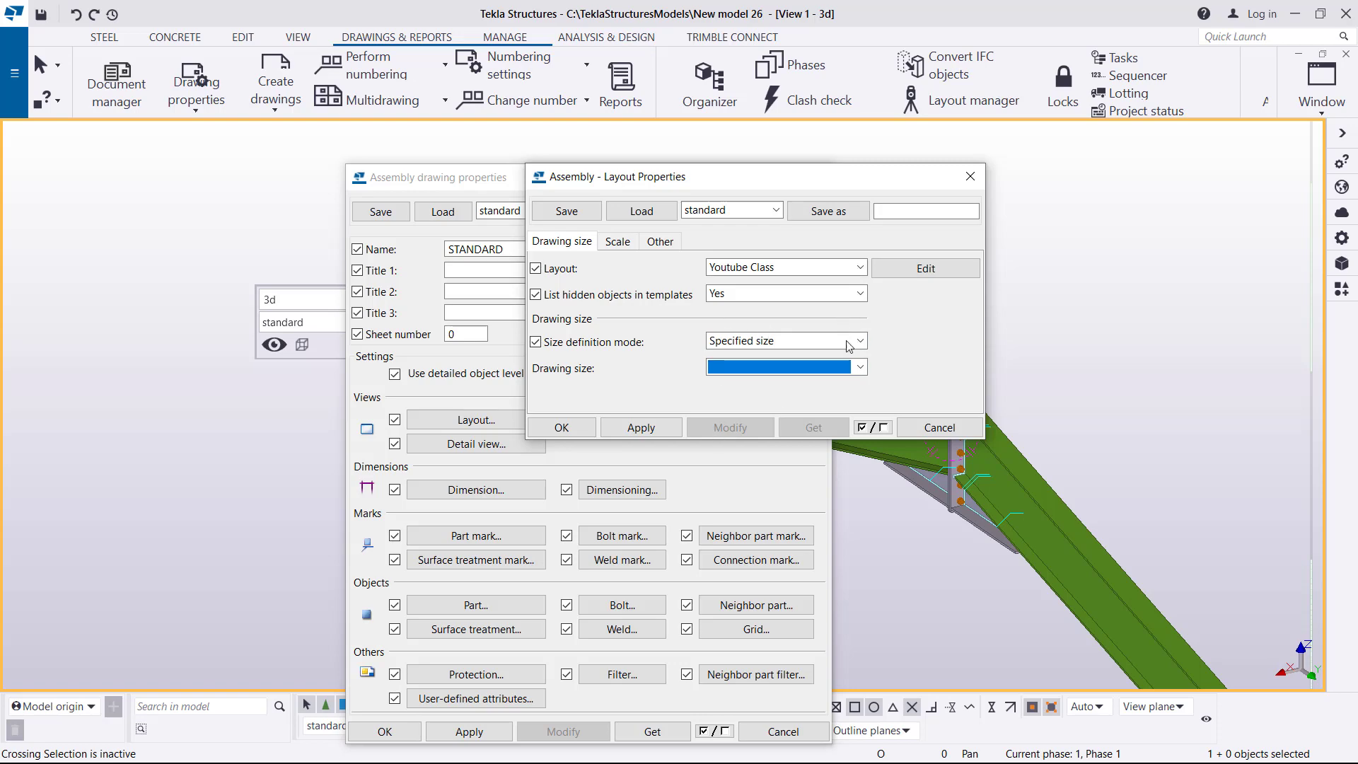
pyautogui.click(970, 177)
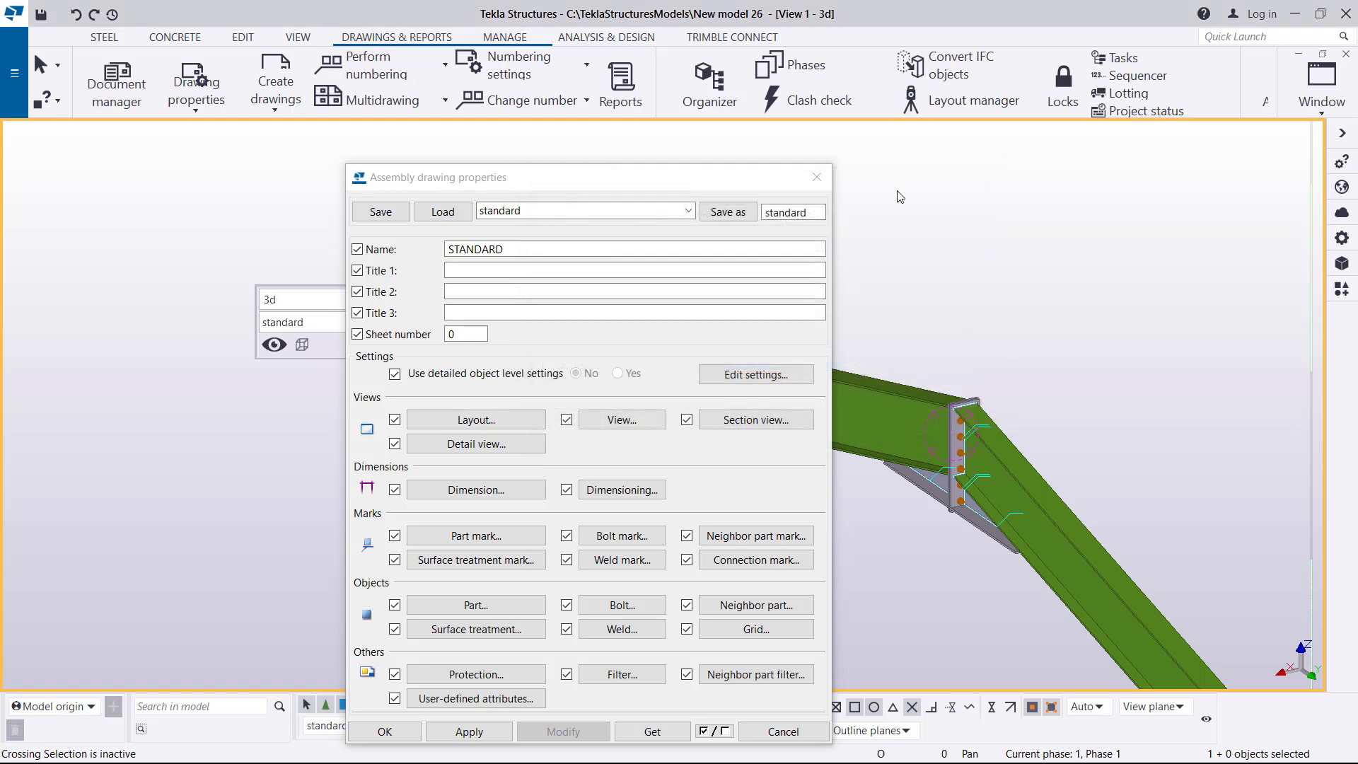
pyautogui.click(819, 178)
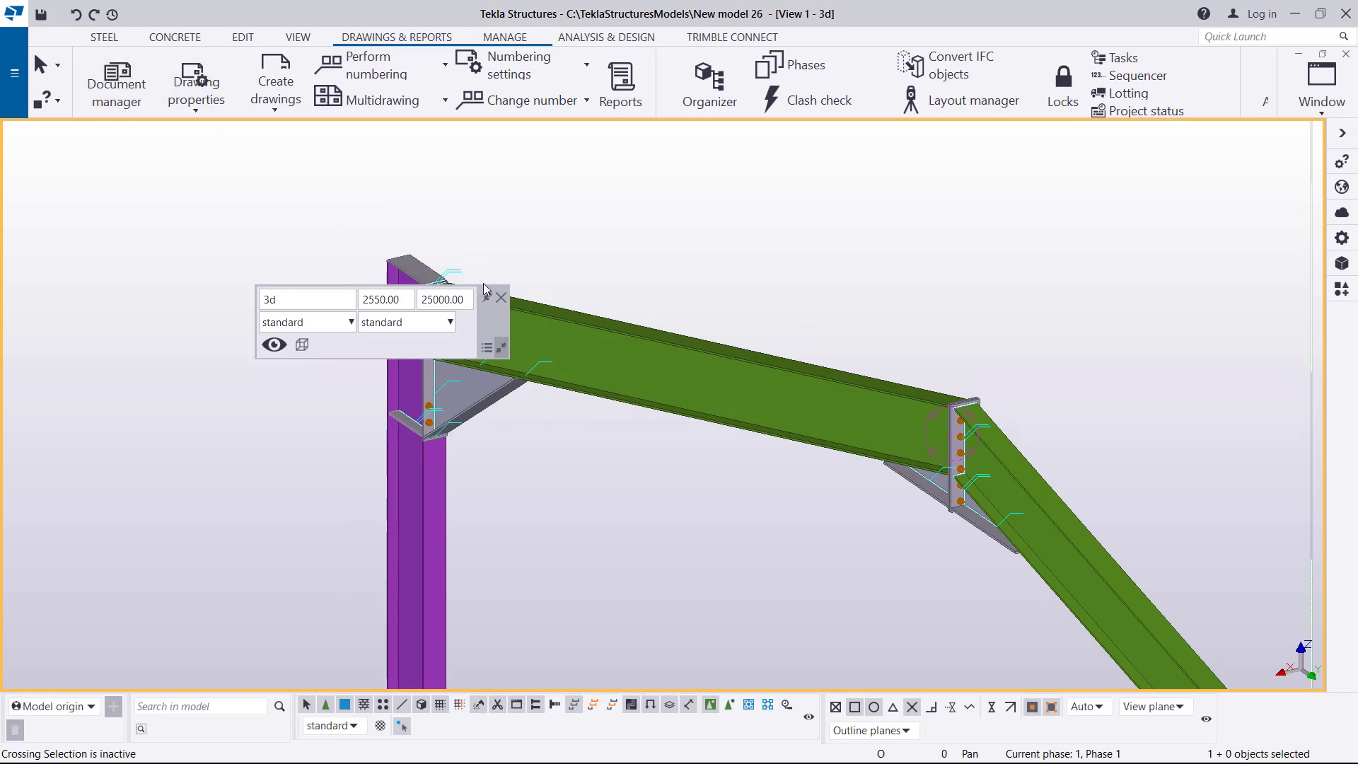
# Open the drawing layout editor from the model
pyautogui.click(196, 107)
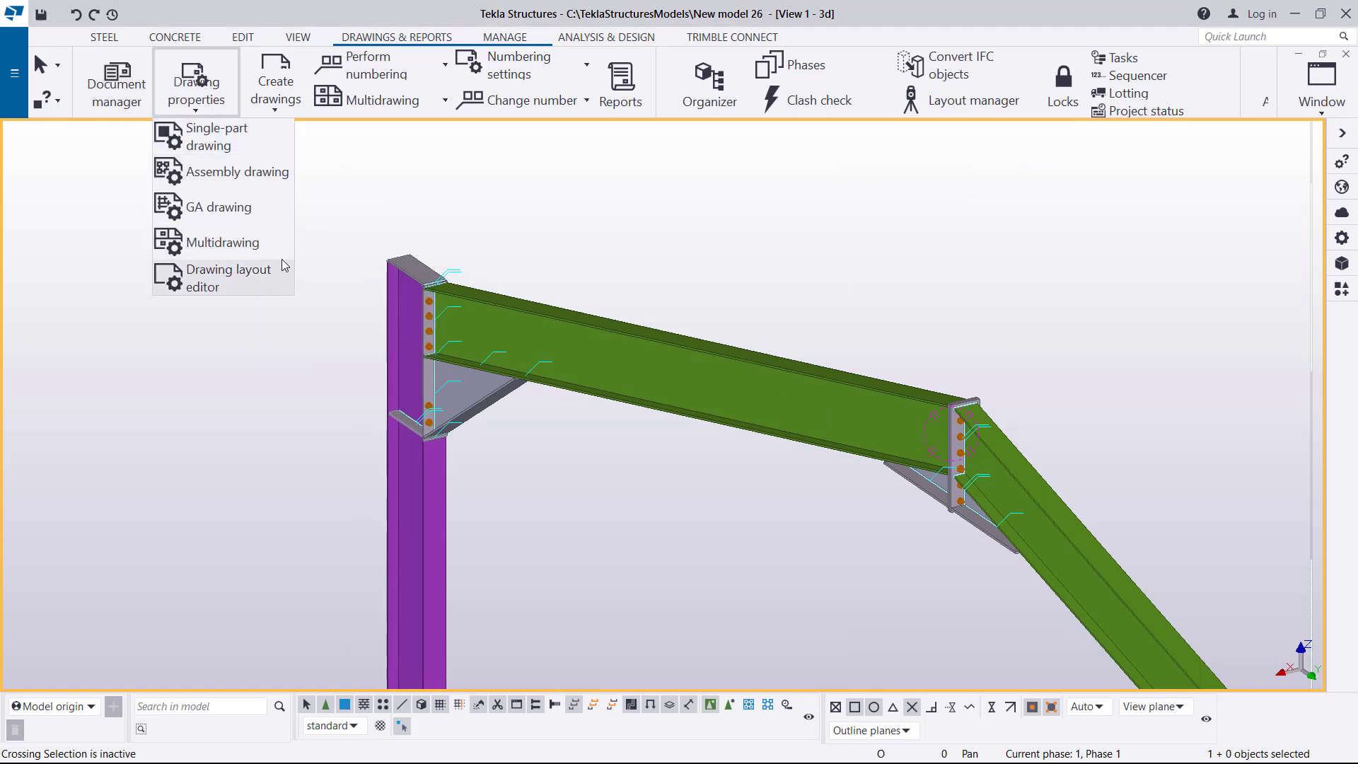
pyautogui.click(226, 278)
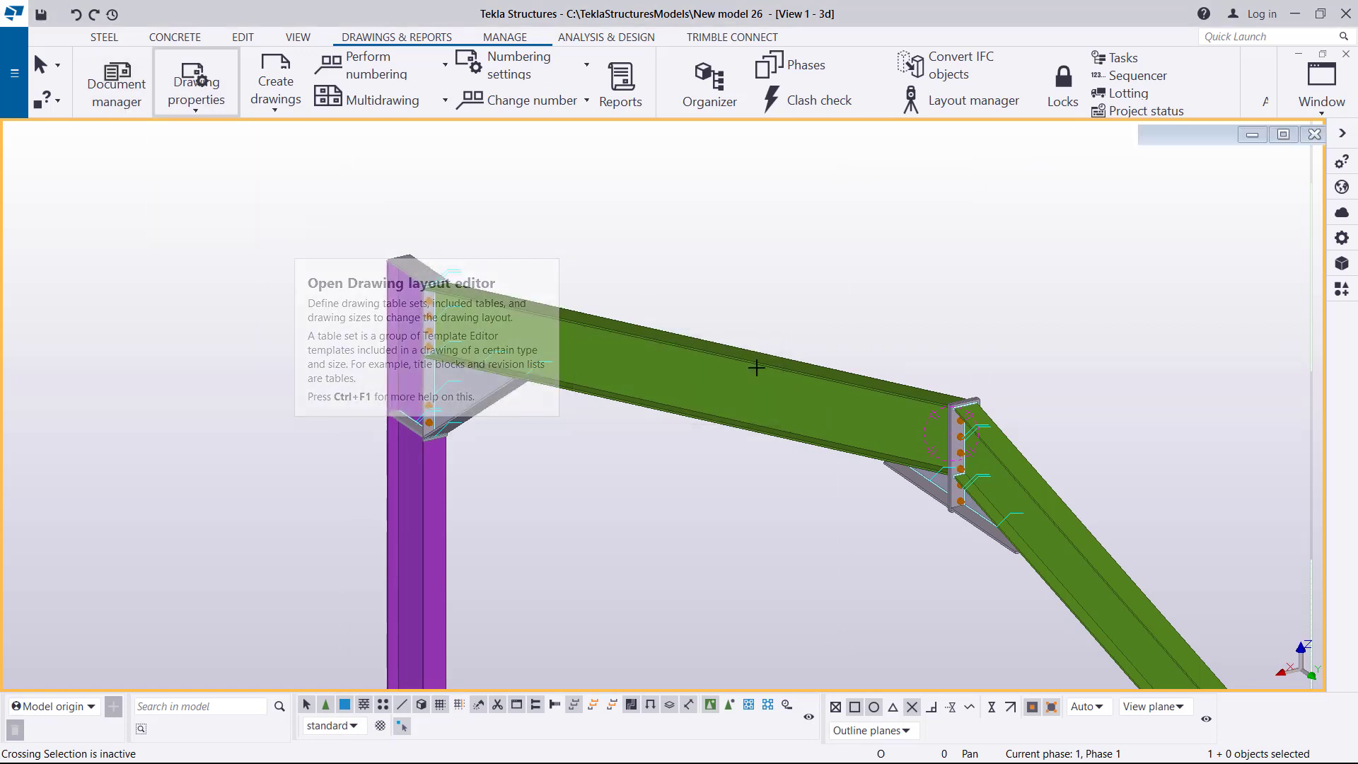
pyautogui.scroll(5, 318, 573)
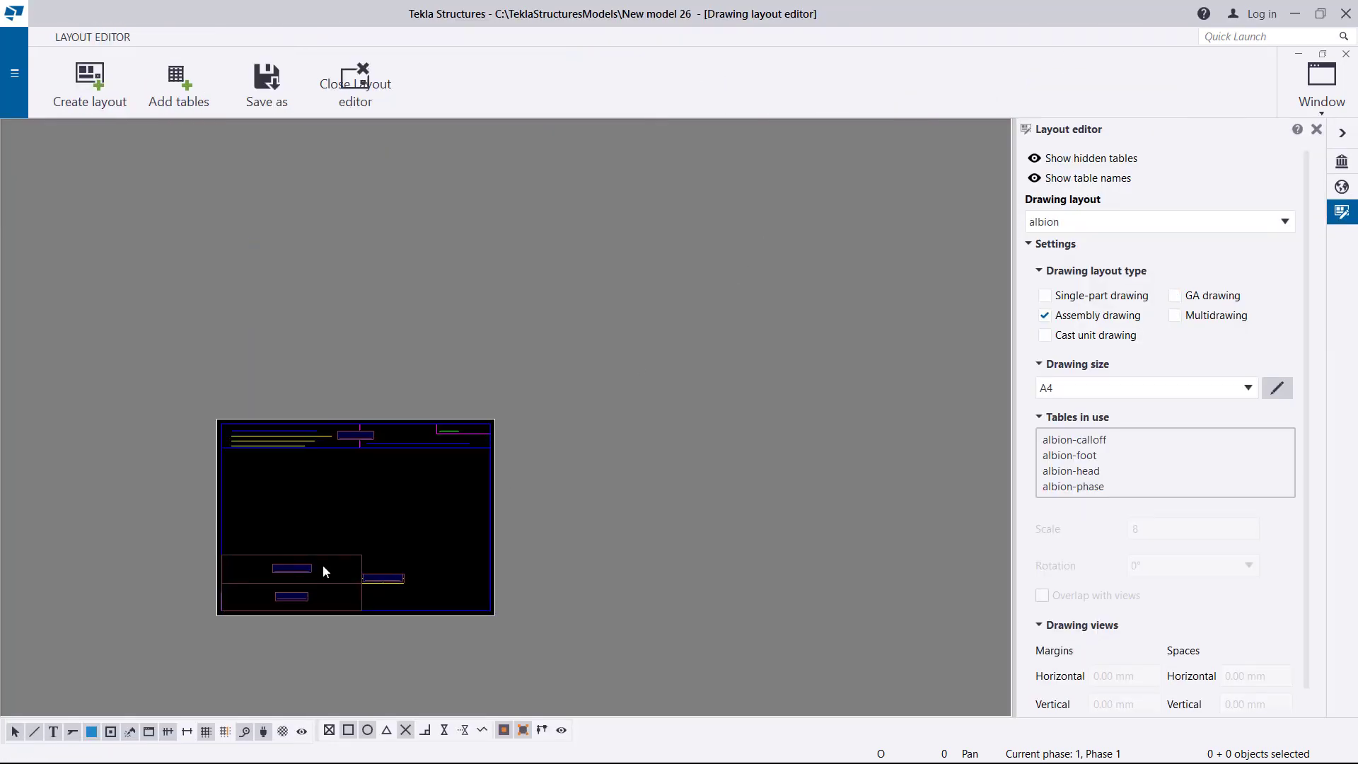
pyautogui.scroll(3, 249, 608)
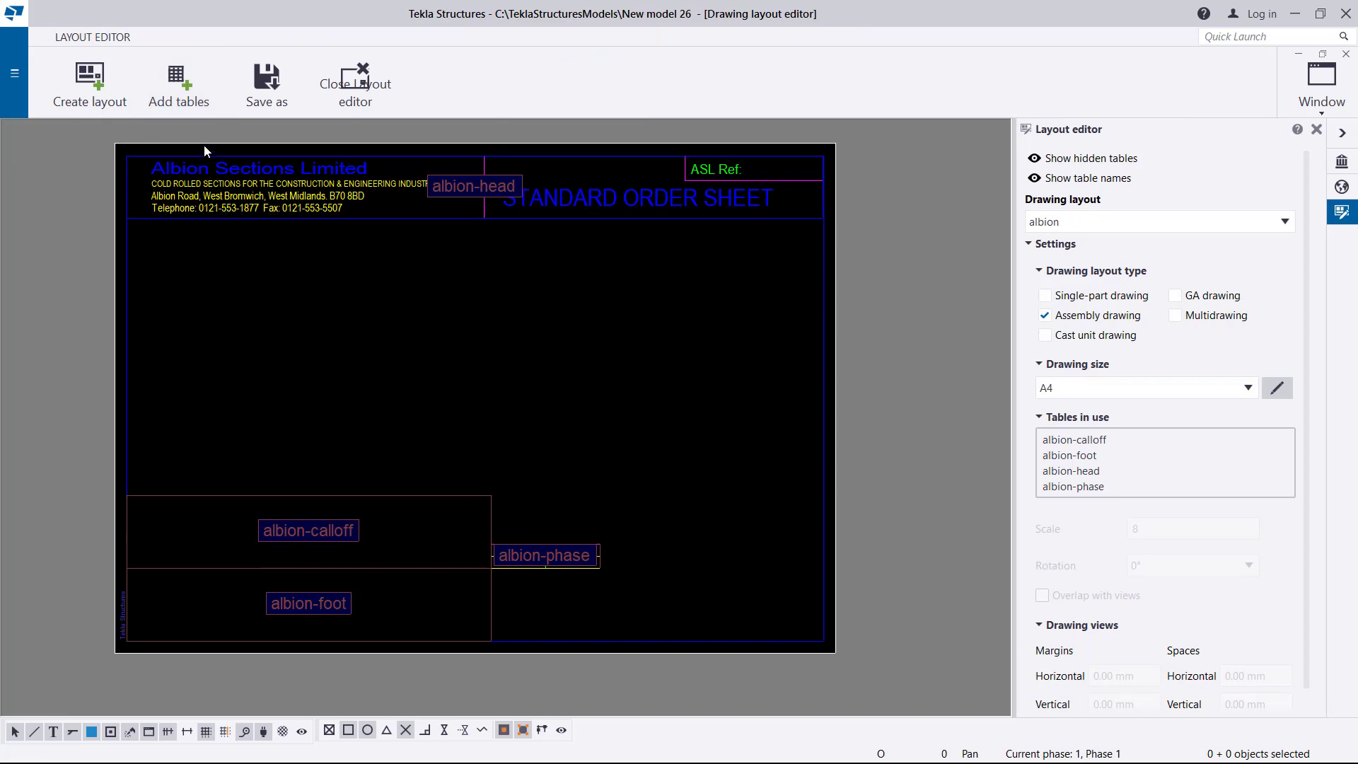
# Create a new drawing layout named Tria01 with drawing size A2
pyautogui.click(81, 78)
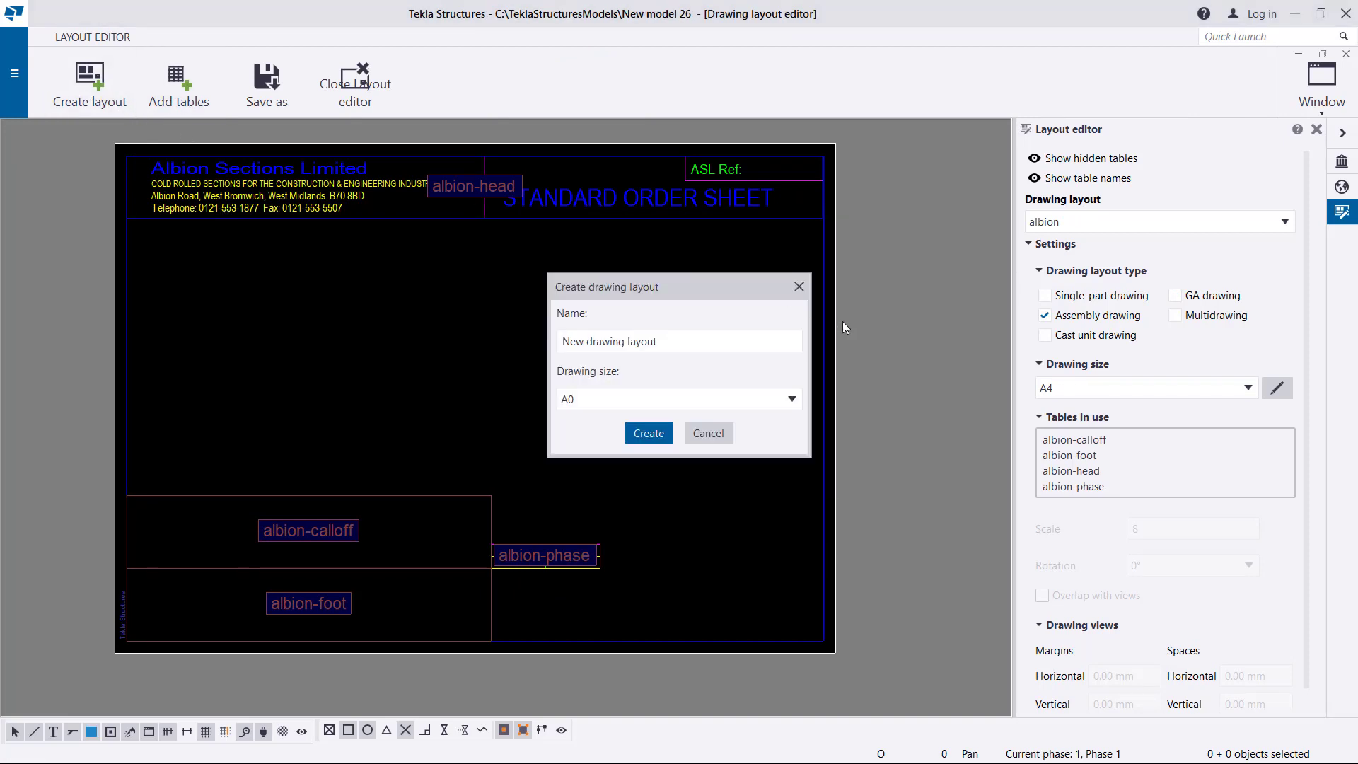
pyautogui.moveTo(672, 341); pyautogui.dragTo(543, 358)
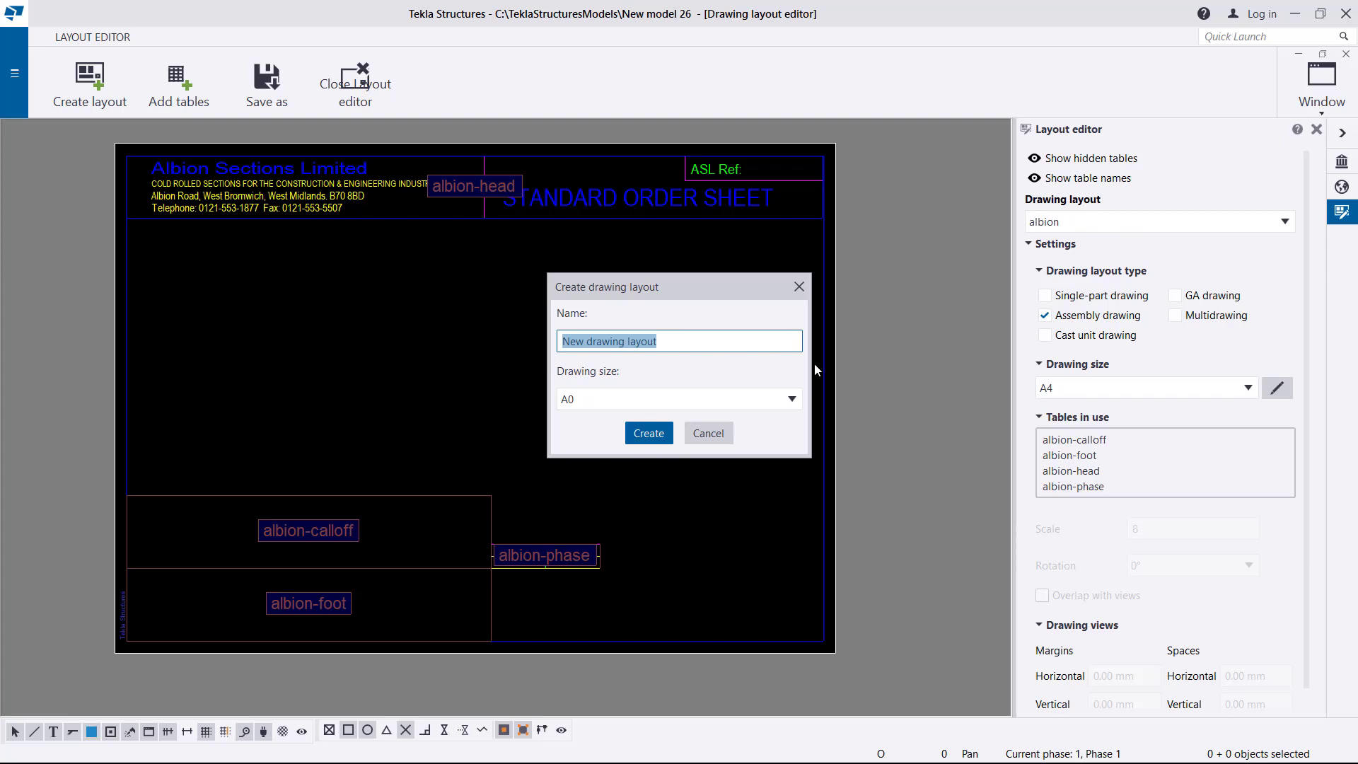
pyautogui.write('Tria01')
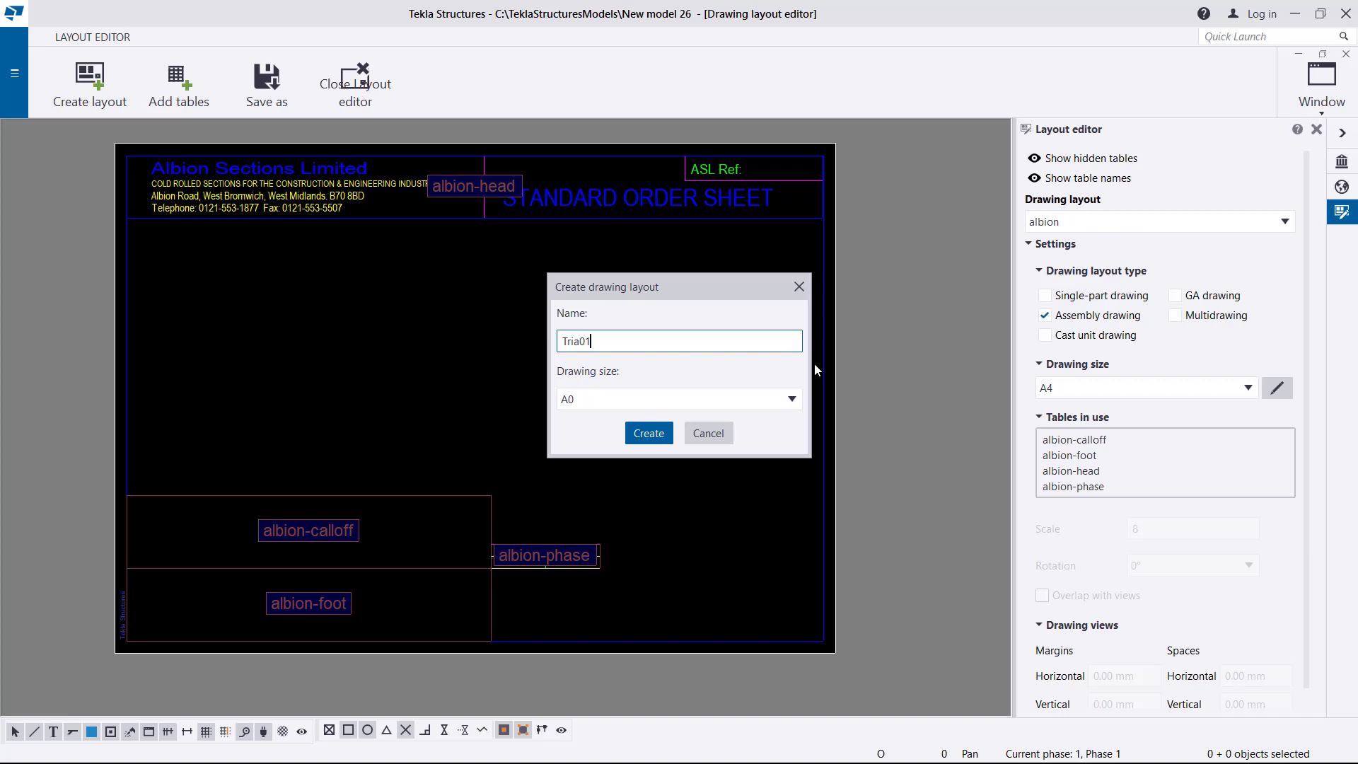
pyautogui.click(767, 405)
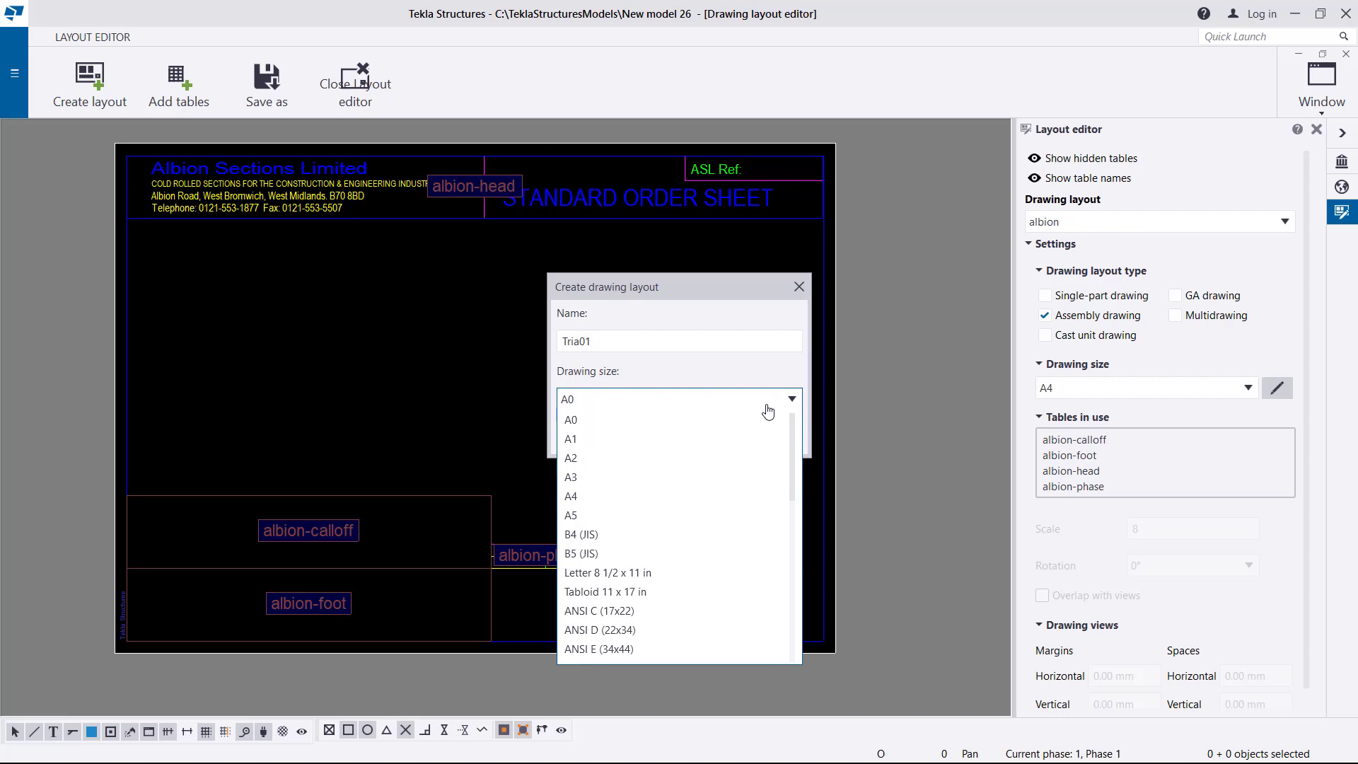
pyautogui.click(607, 458)
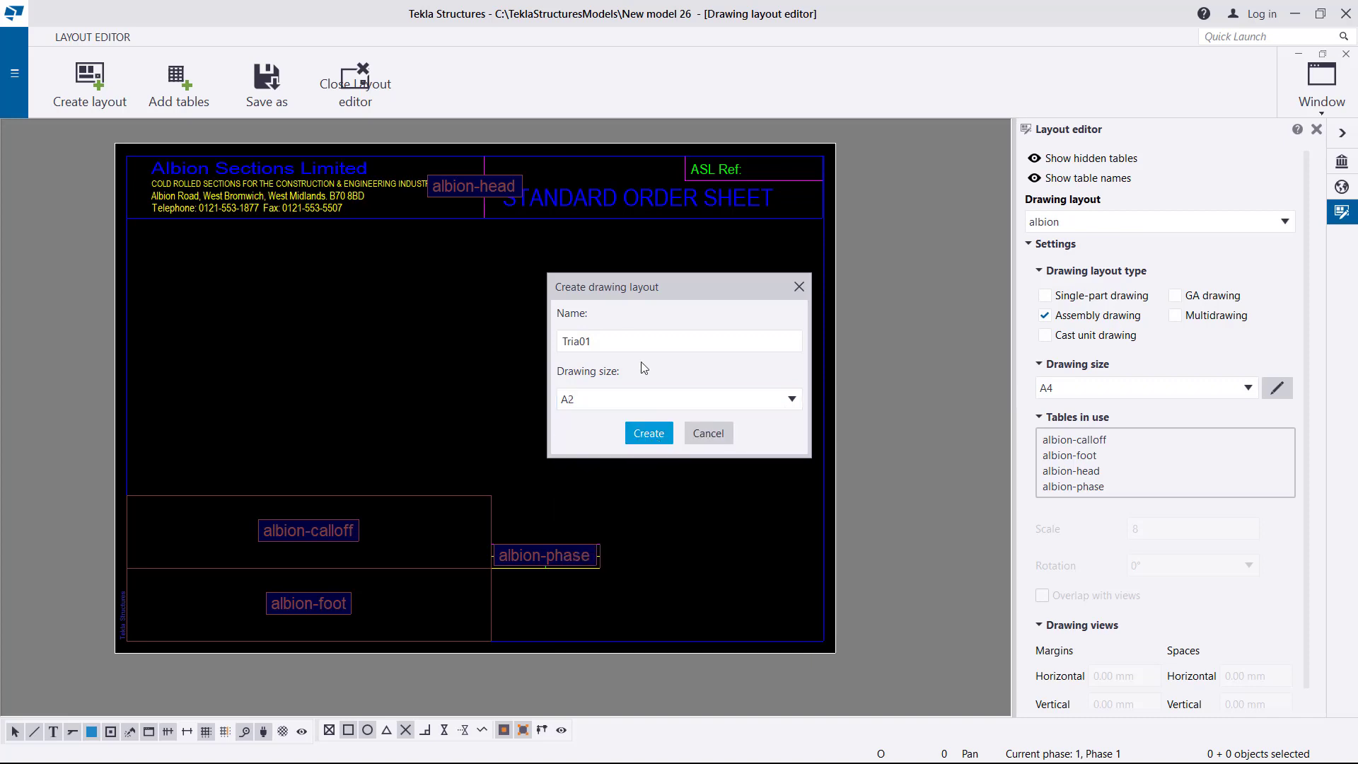
pyautogui.click(638, 448)
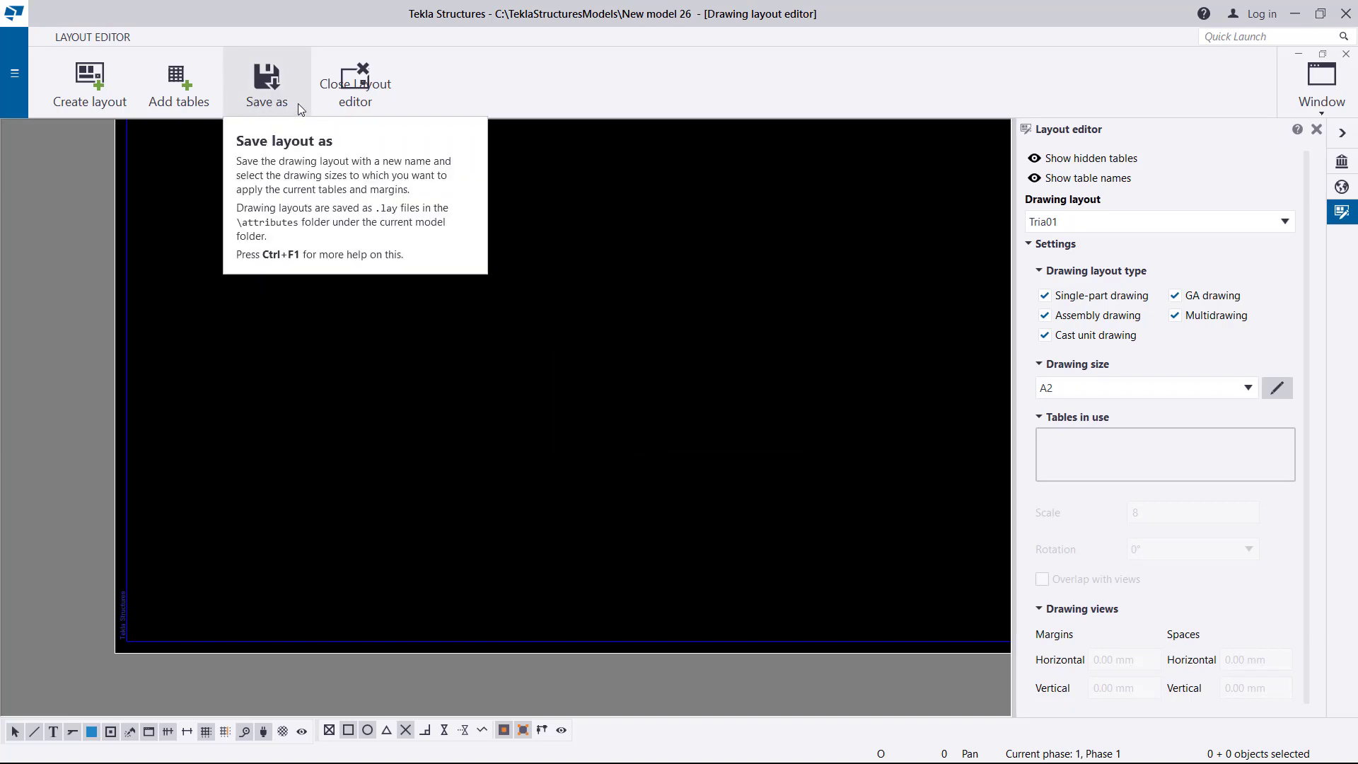
# Try the A3 assy Title Block A3 table at the sheet frame's lower-right corner and delete it from the layout
pyautogui.scroll(-8, 168, 464)
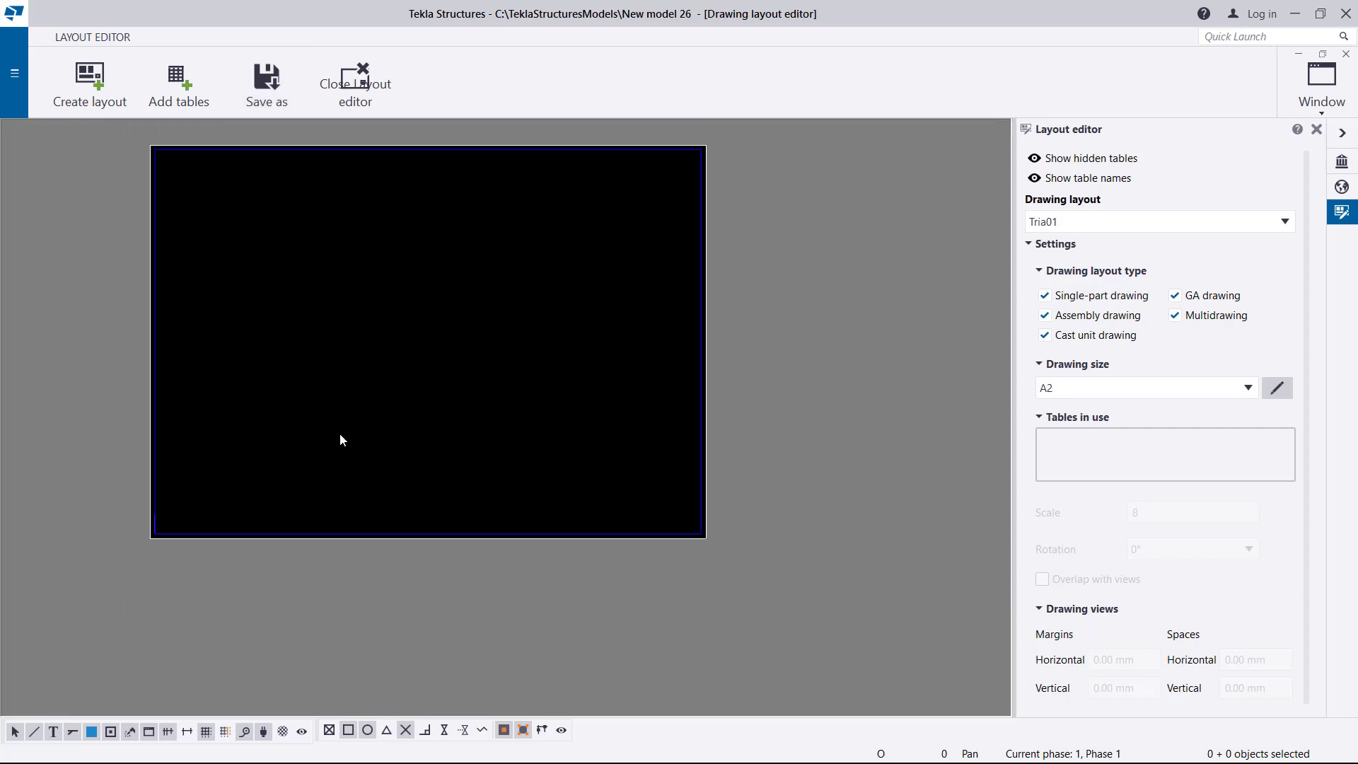
pyautogui.scroll(1, 436, 196)
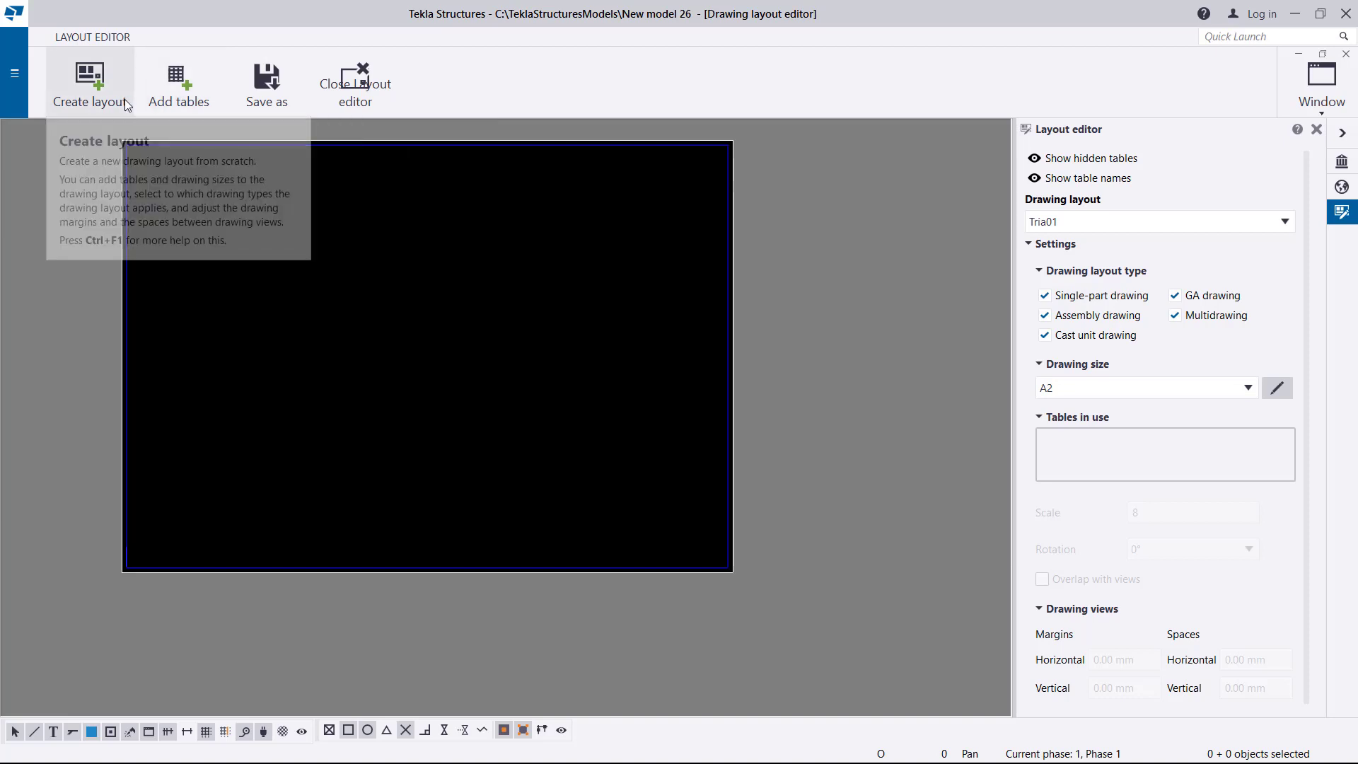
pyautogui.click(174, 88)
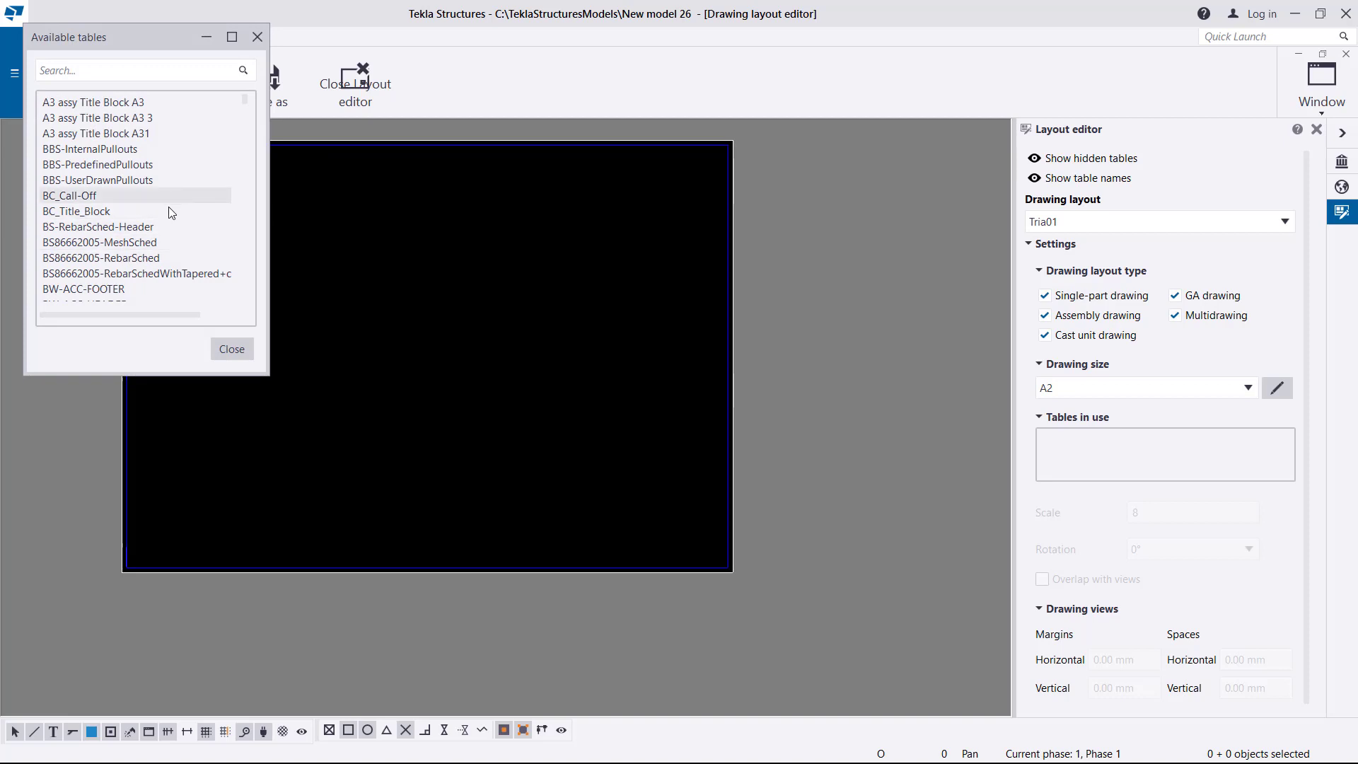
pyautogui.scroll(-1, 170, 210)
pyautogui.scroll(-7, 170, 211)
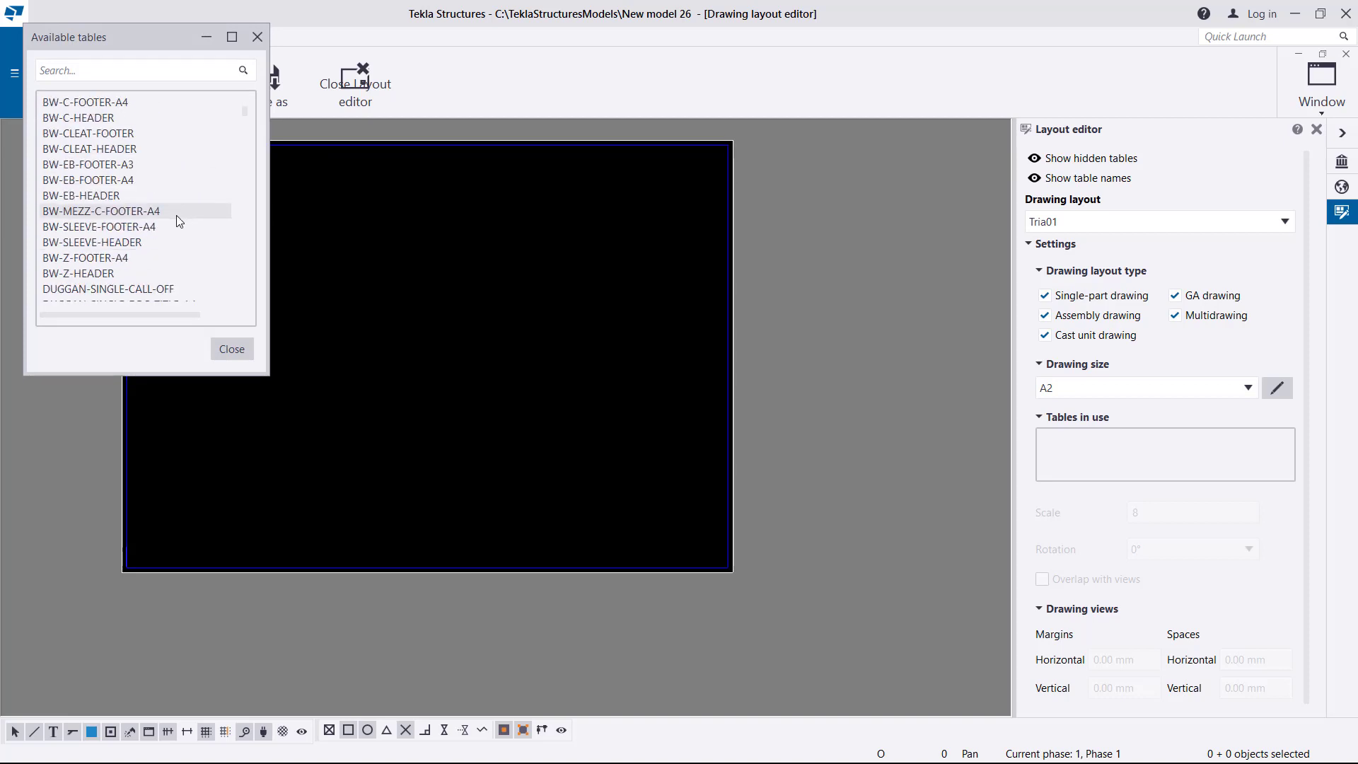
pyautogui.scroll(-5, 176, 217)
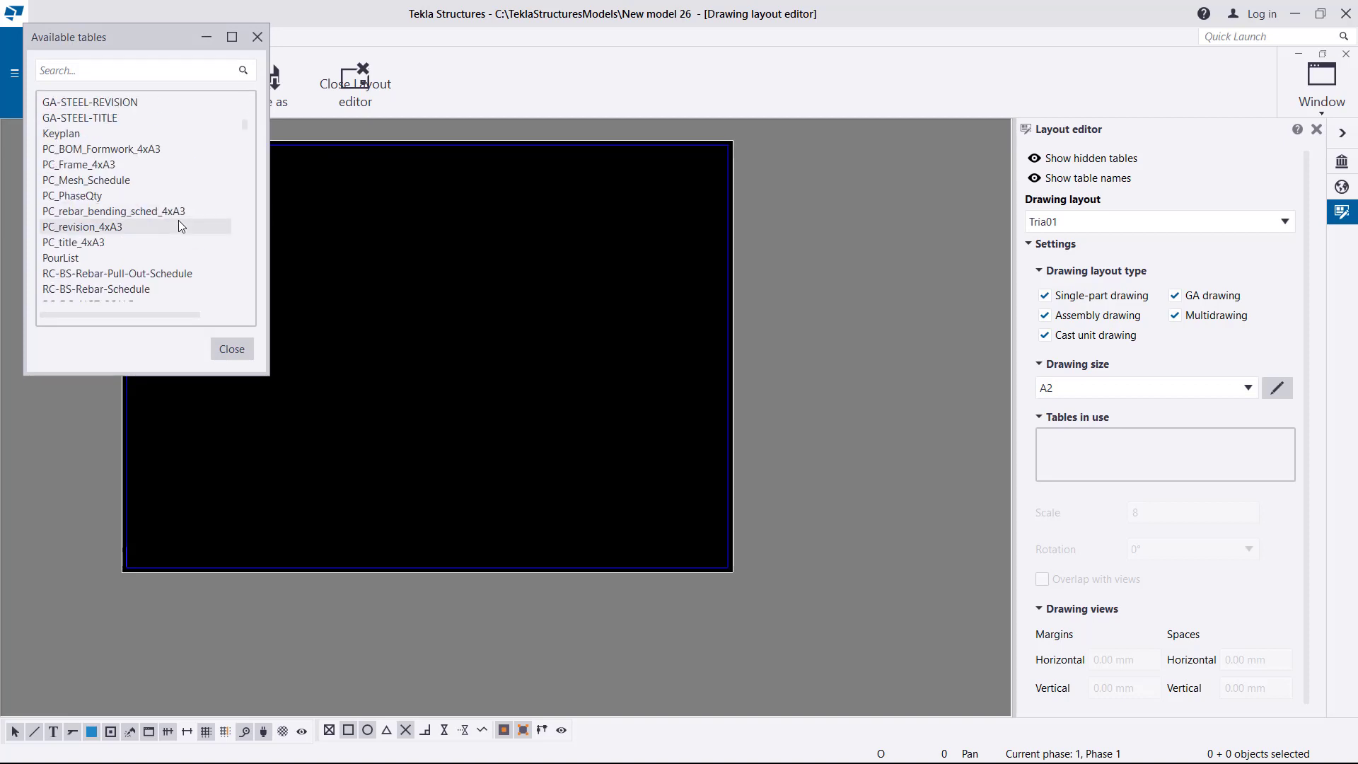
pyautogui.scroll(-4, 179, 221)
pyautogui.scroll(17, 185, 245)
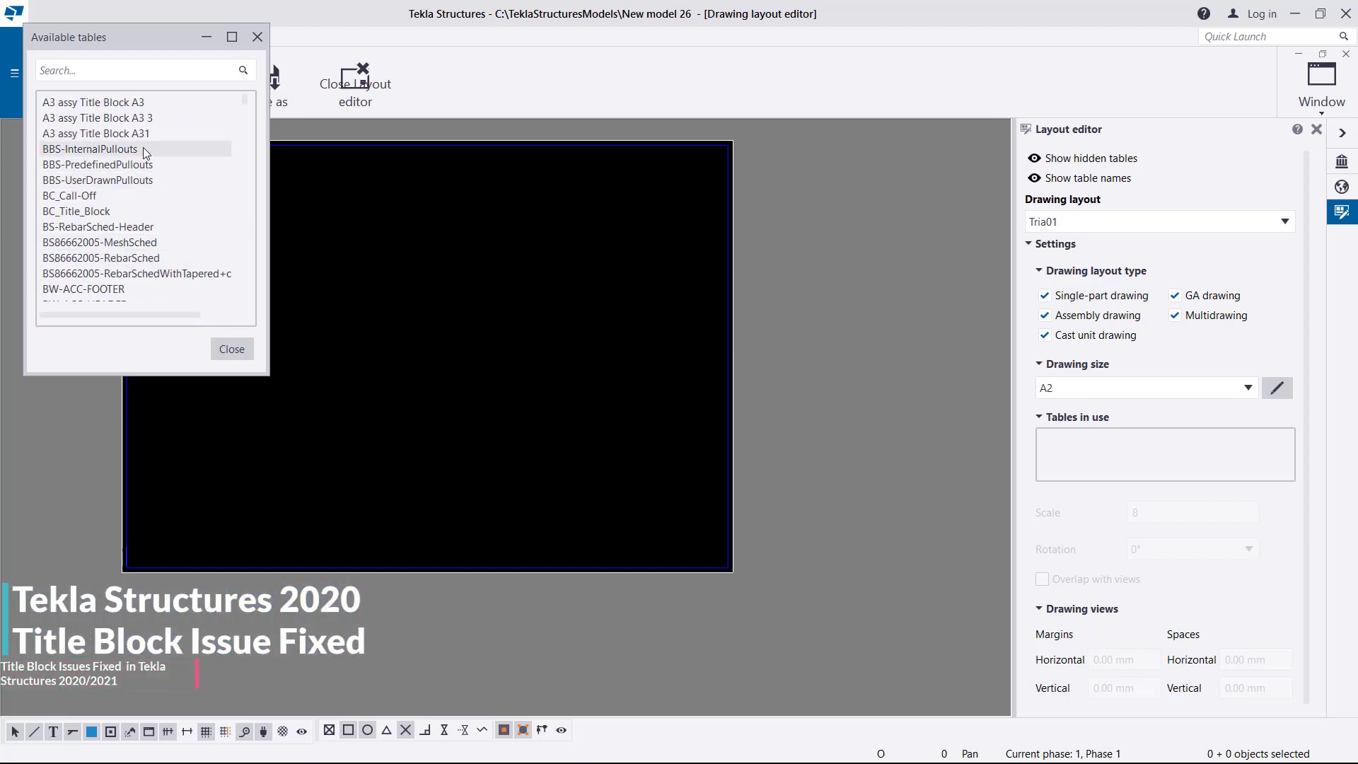
pyautogui.click(120, 103)
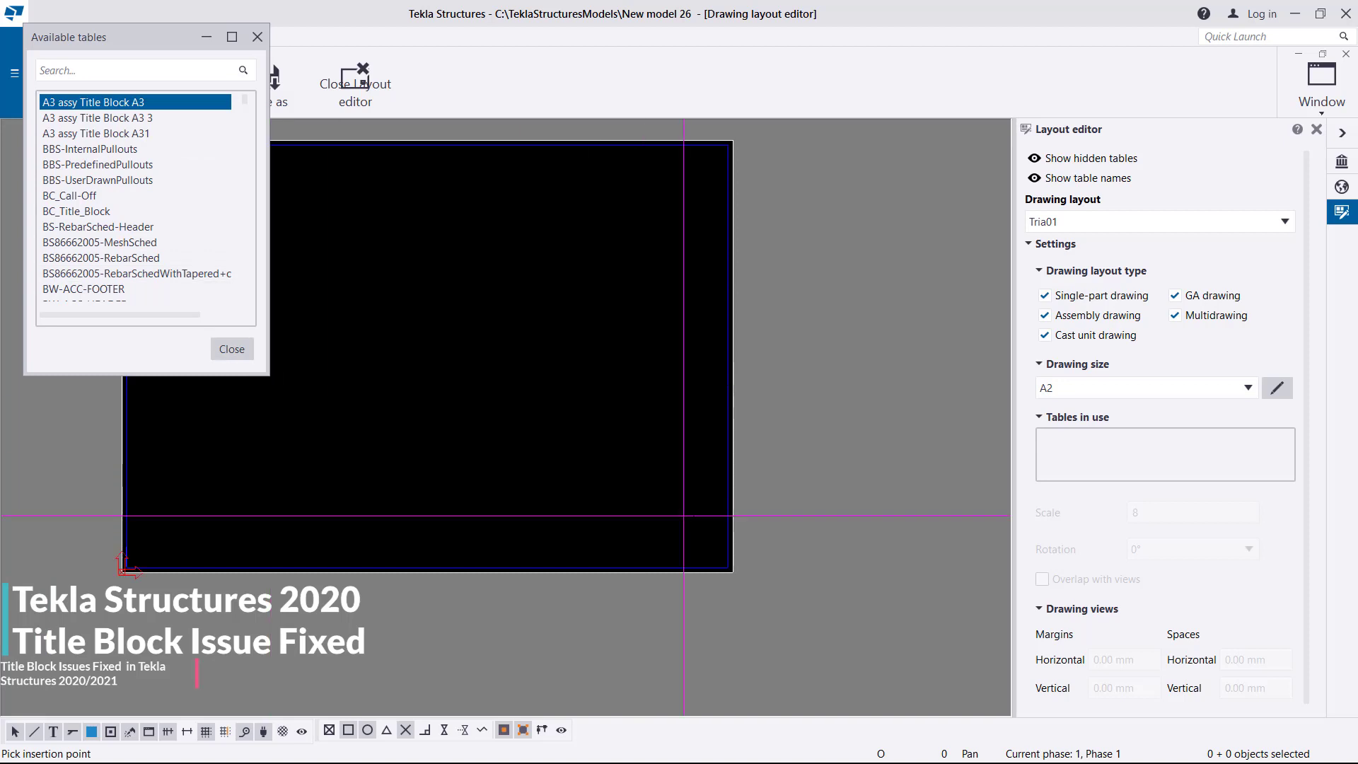
pyautogui.click(722, 563)
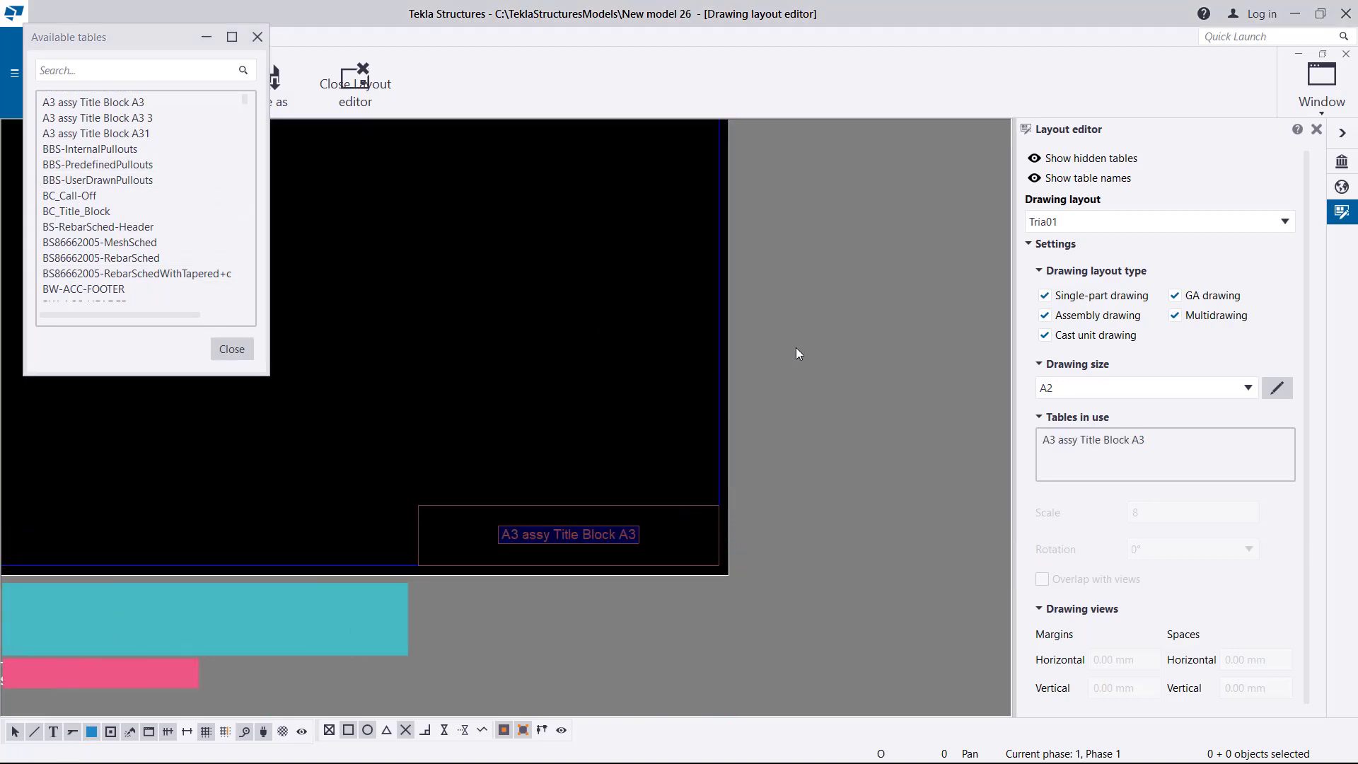
pyautogui.click(631, 512)
pyautogui.press('Delete')
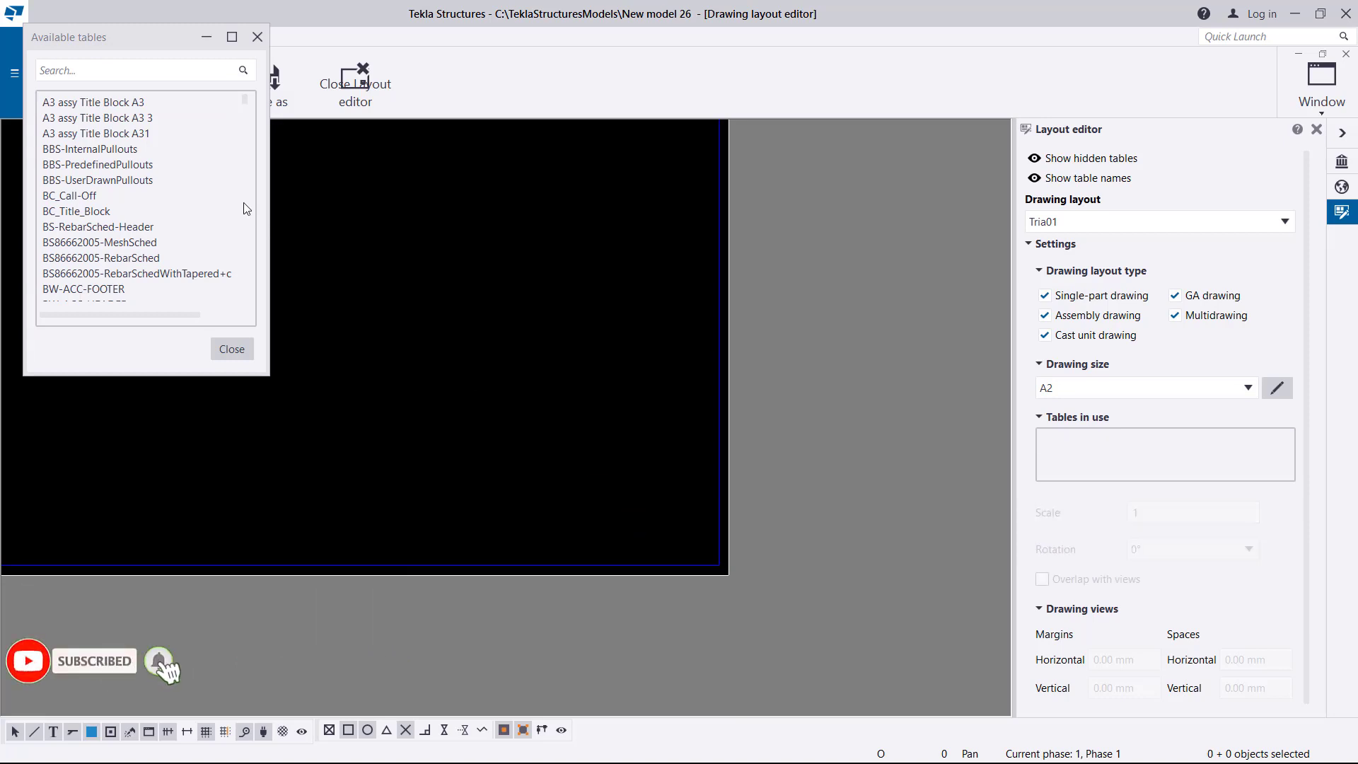
# Try the A3 assy Title Block A3 3 and A3 assy Title Block A31 tables in turn at the frame's lower-right corner, deleting each
pyautogui.click(139, 118)
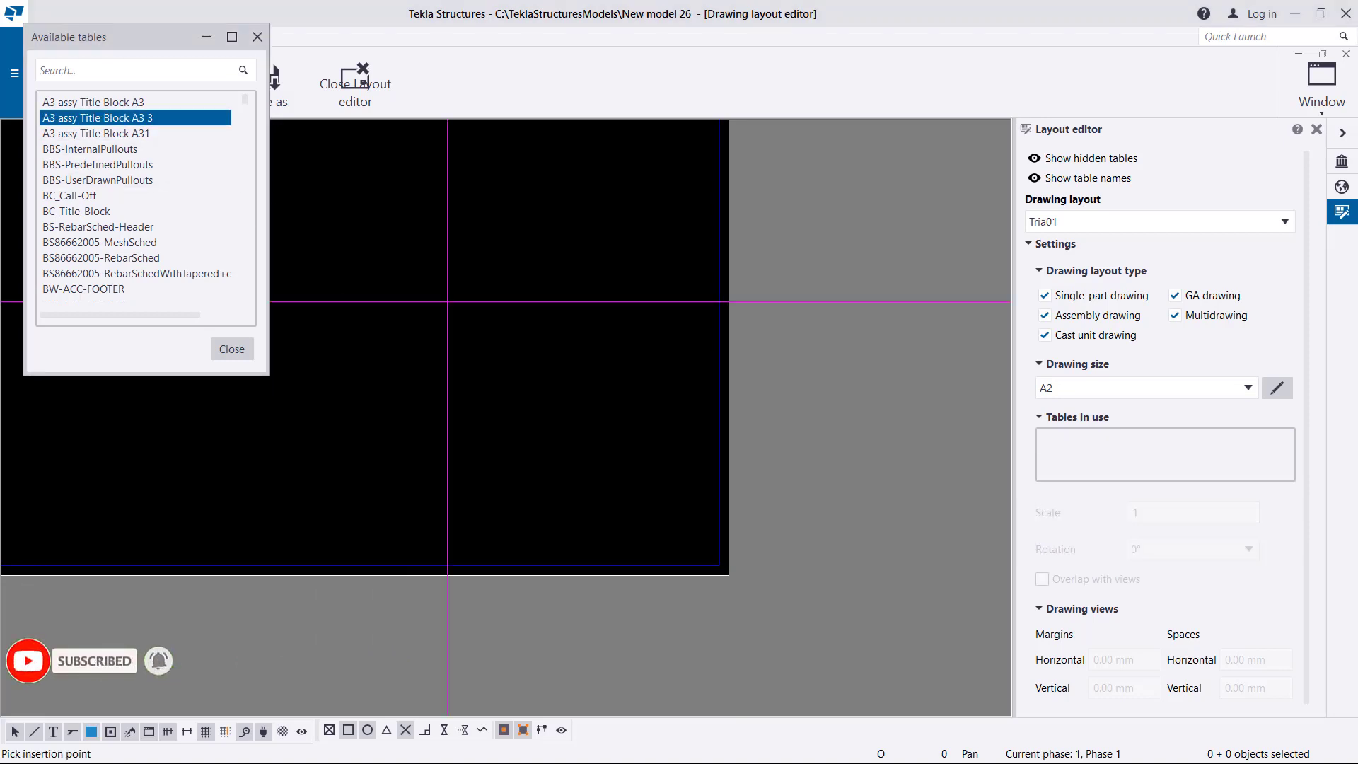
pyautogui.click(717, 551)
pyautogui.click(659, 507)
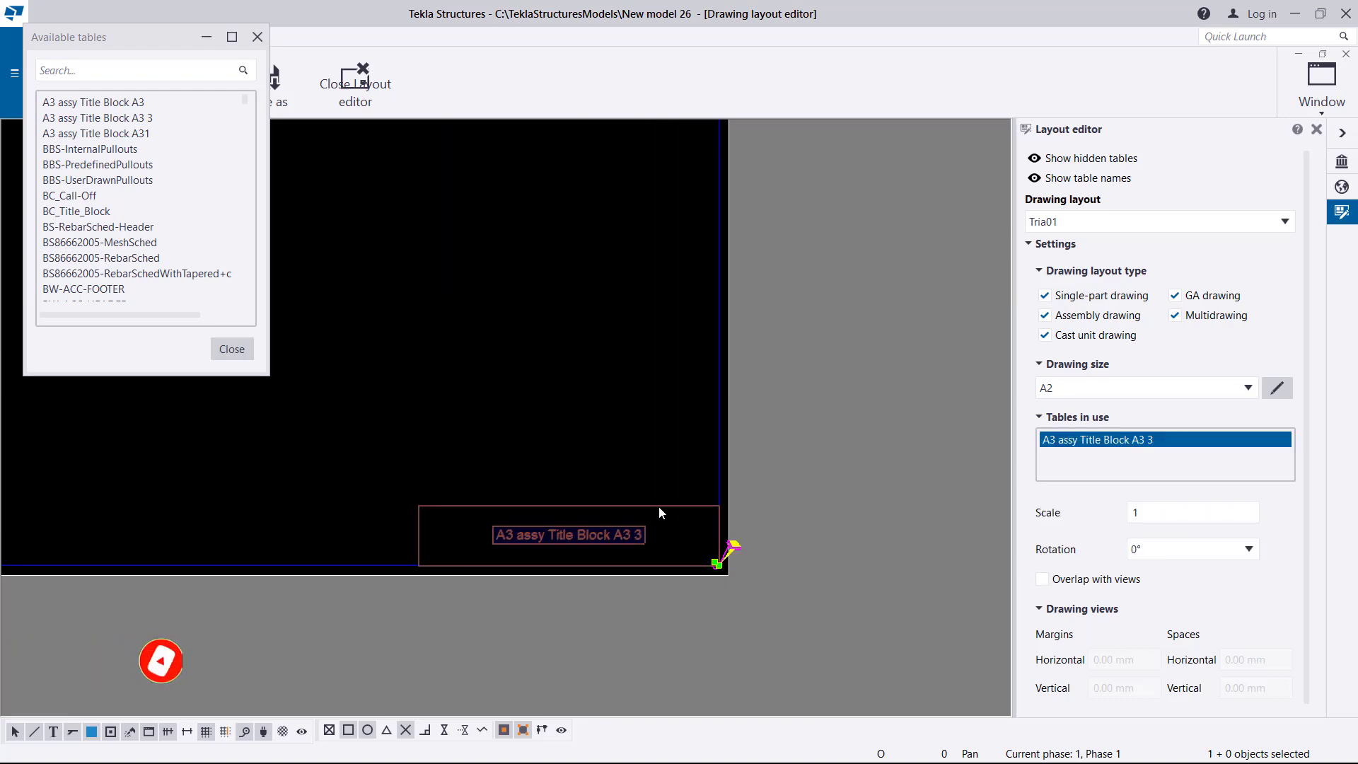
pyautogui.press('Delete')
pyautogui.click(149, 135)
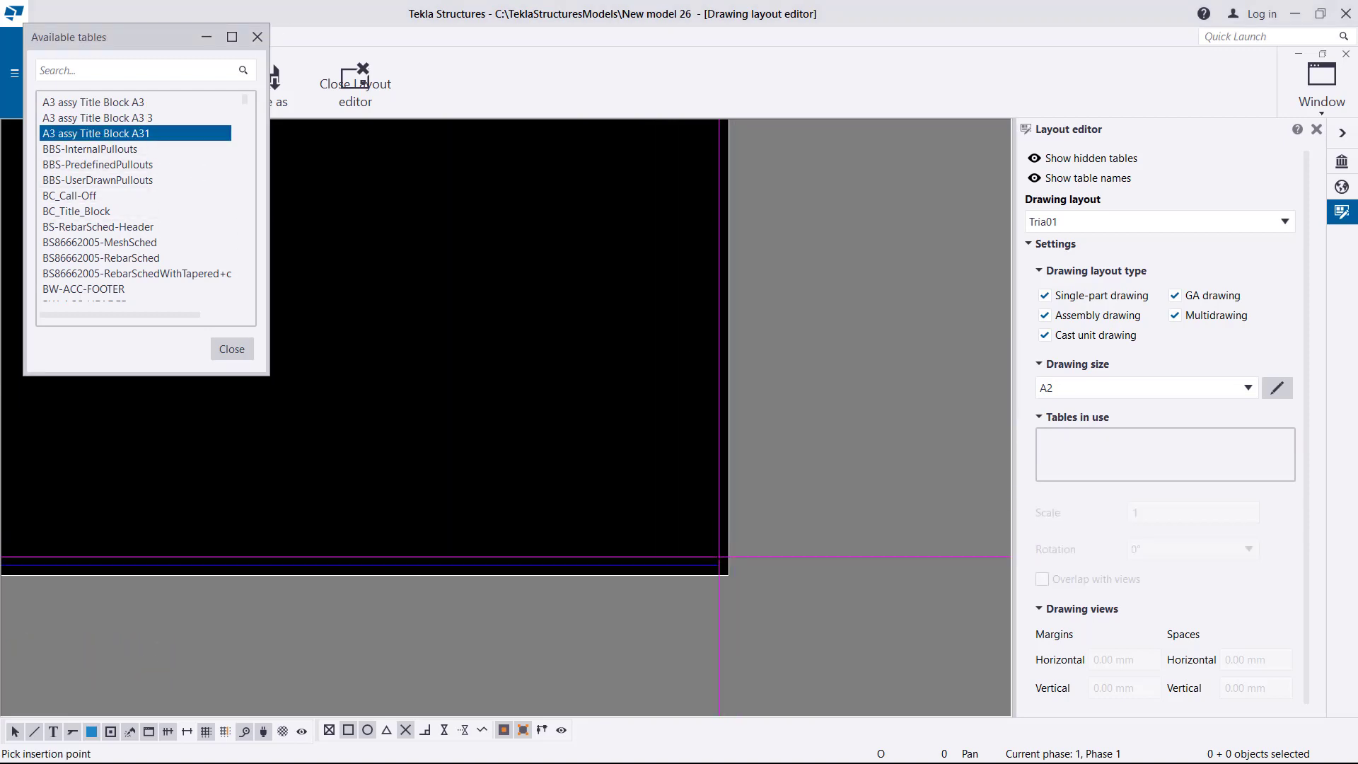
pyautogui.click(718, 564)
pyautogui.click(637, 509)
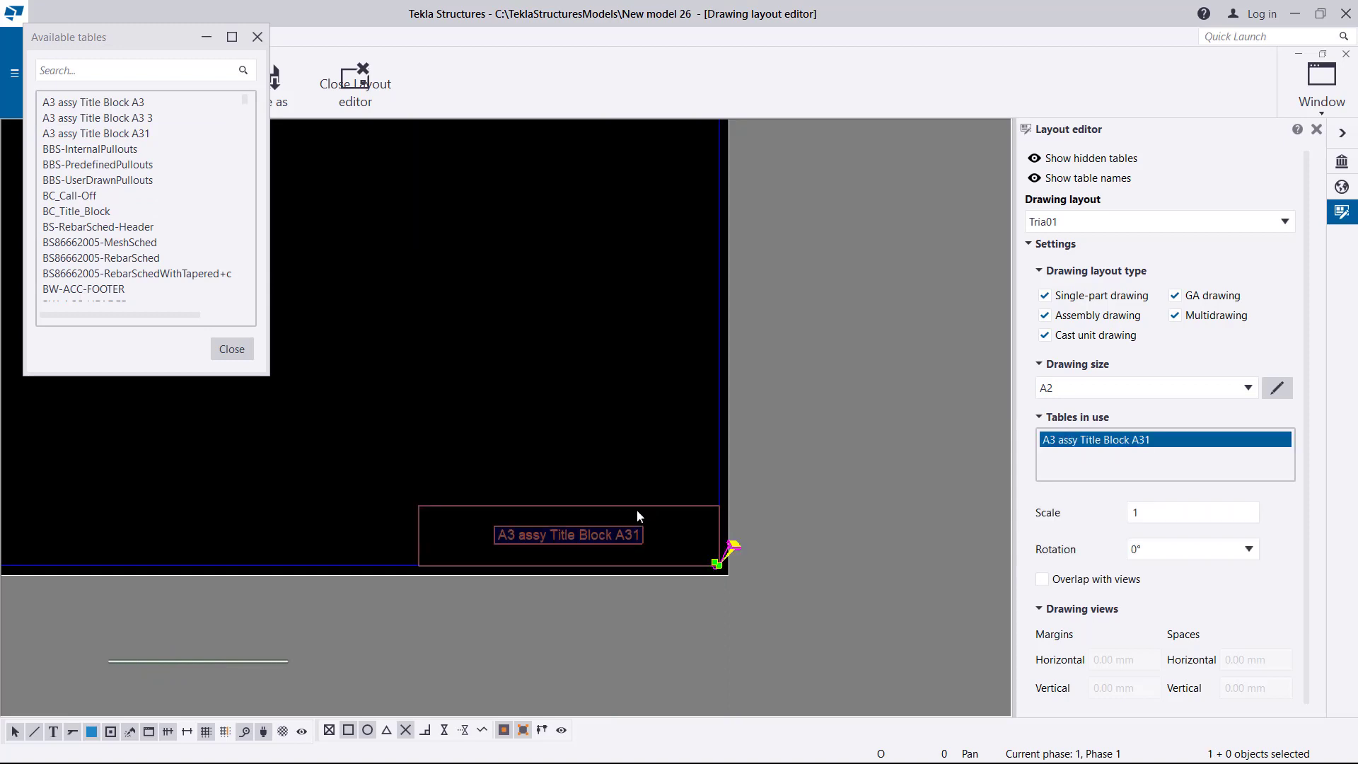
pyautogui.press('Delete')
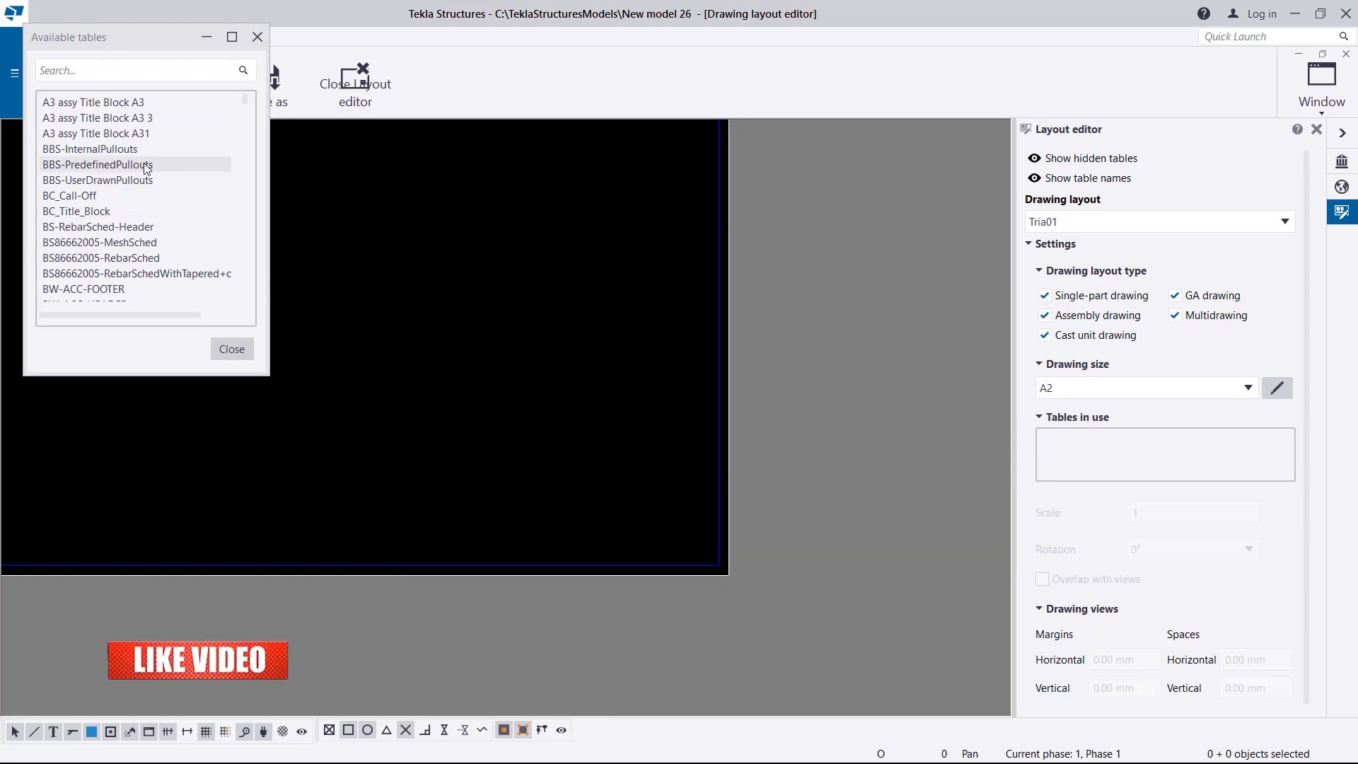
# Place the A3 assy Title Block A3 table at the frame's lower-right corner again and delete it
pyautogui.click(136, 103)
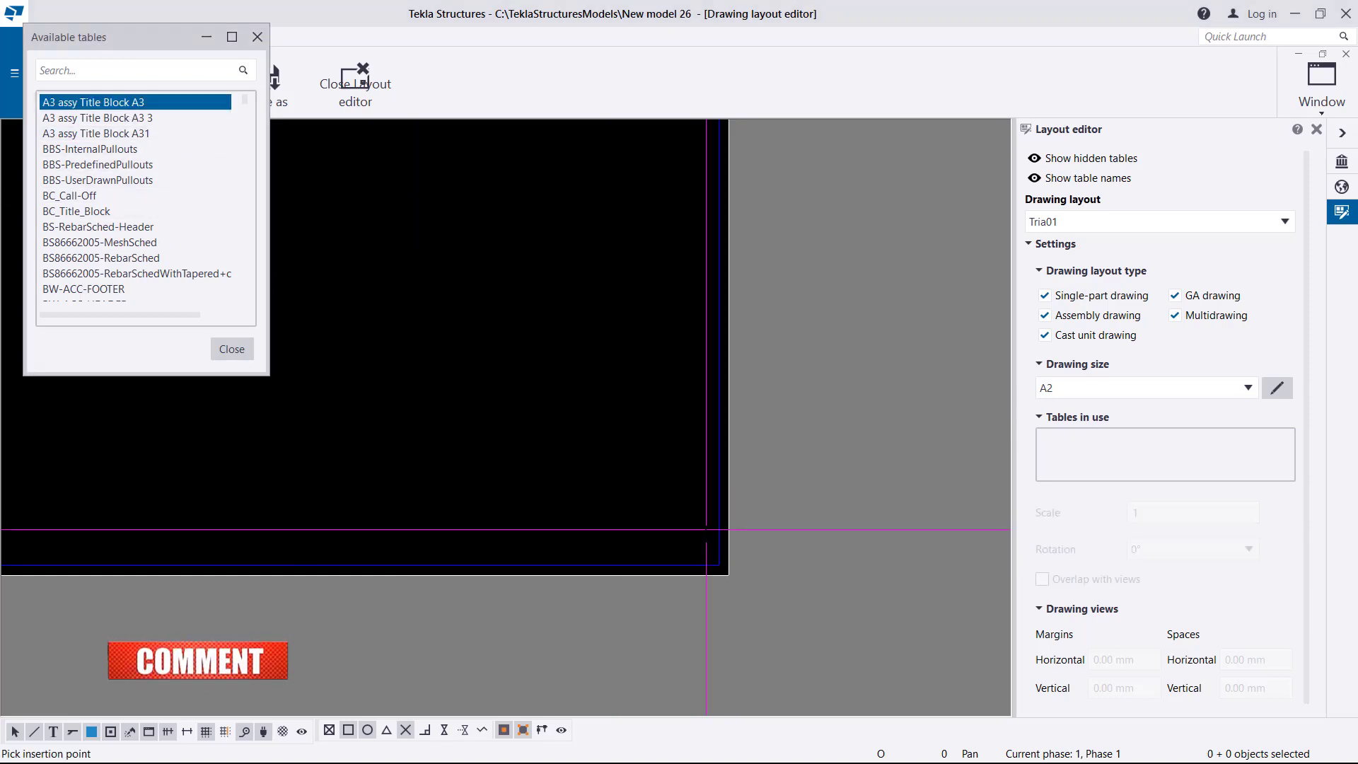
pyautogui.click(719, 564)
pyautogui.click(659, 503)
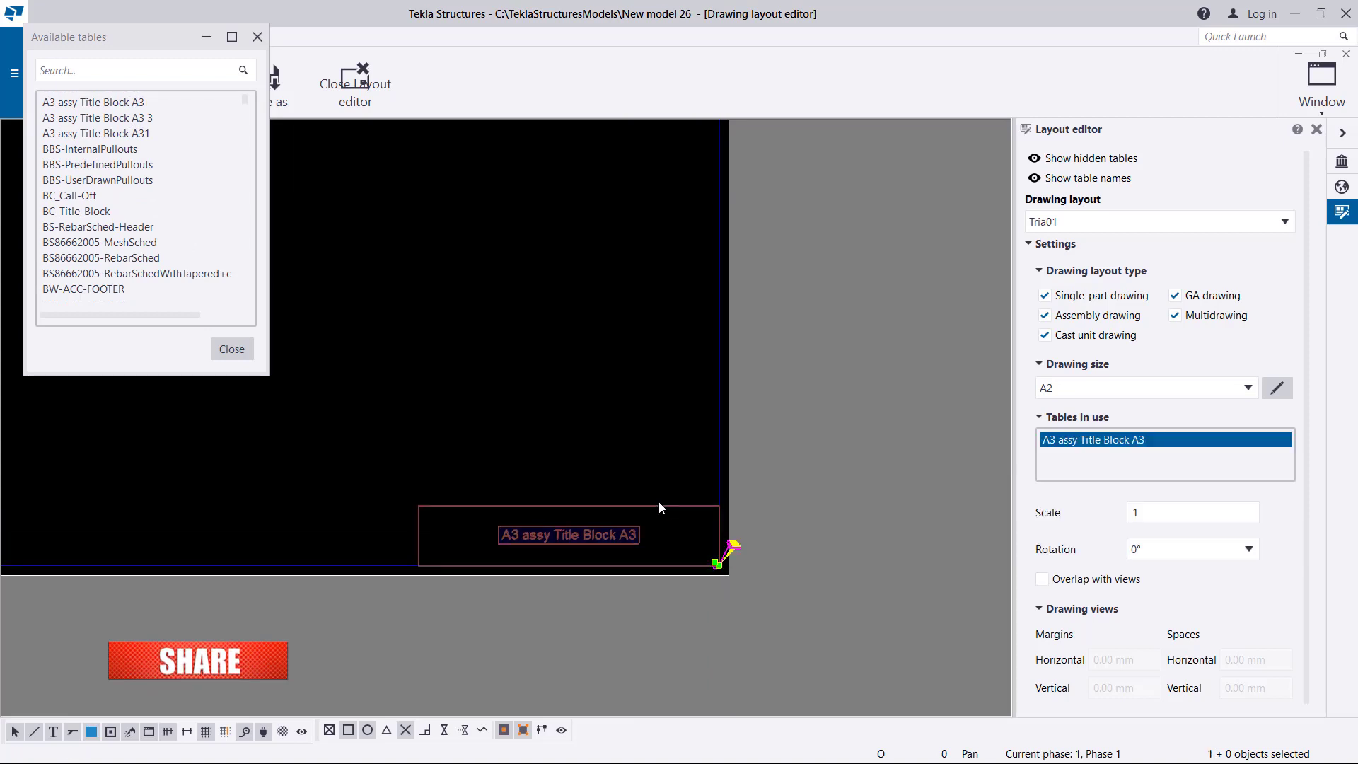
pyautogui.press('Delete')
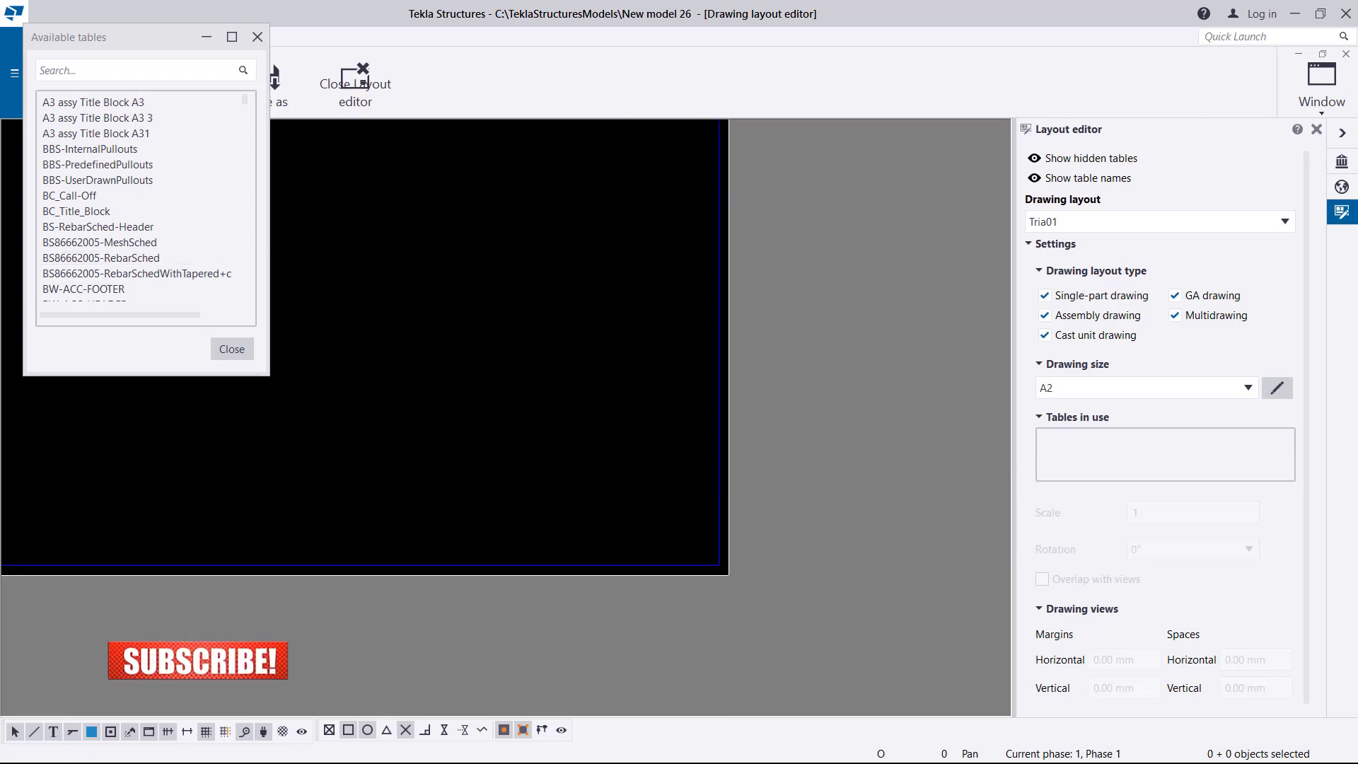
# Insert the Youtube Tekla Trainings table at the frame's lower-right corner of the Tria01 layout and close the available tables list
pyautogui.scroll(-5, 155, 204)
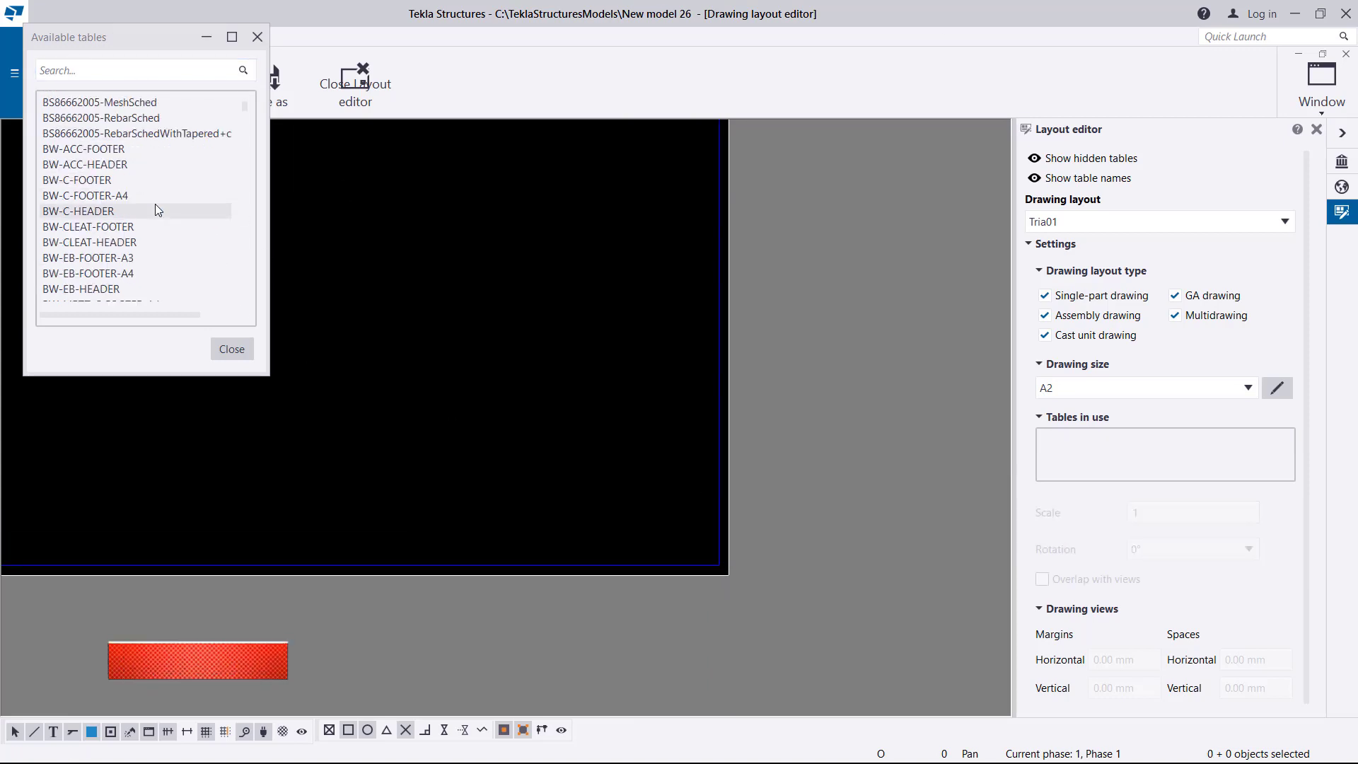
pyautogui.scroll(-10, 154, 204)
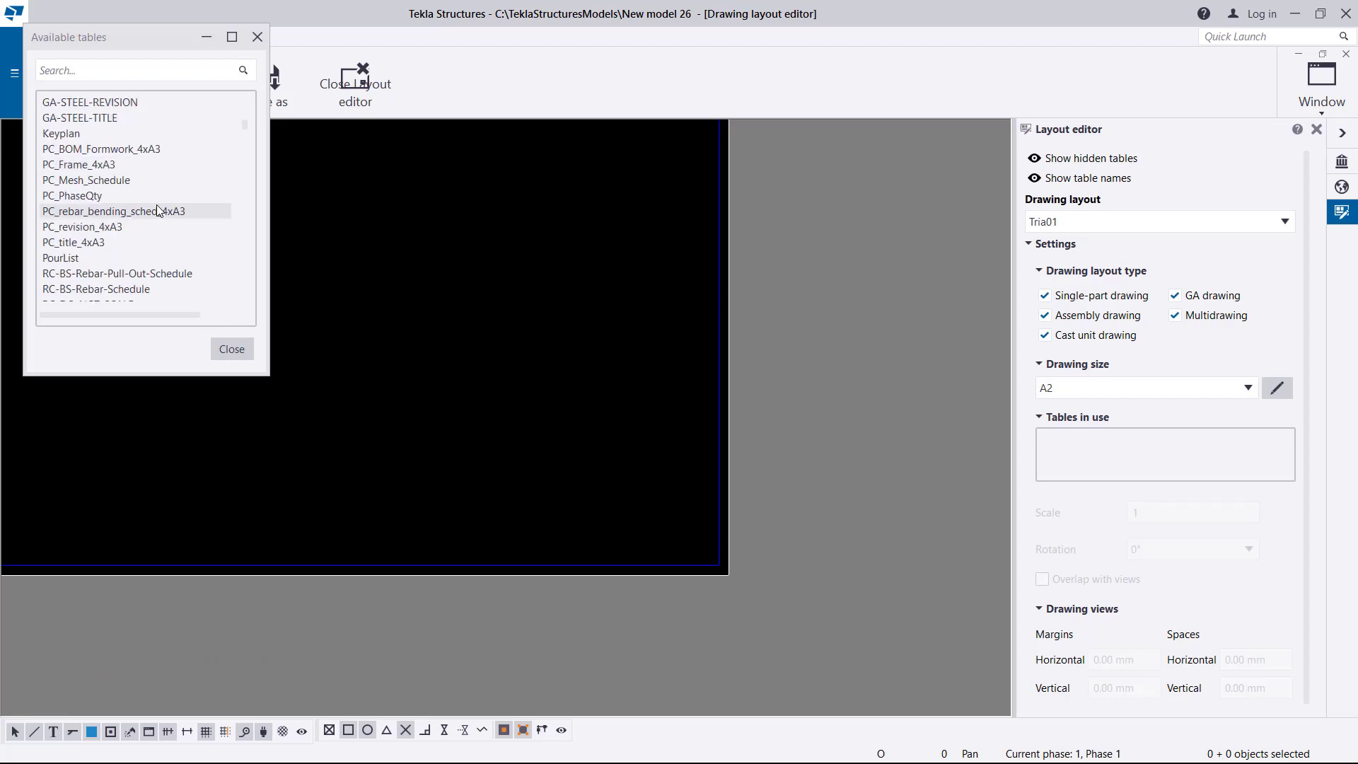
pyautogui.scroll(-10, 158, 211)
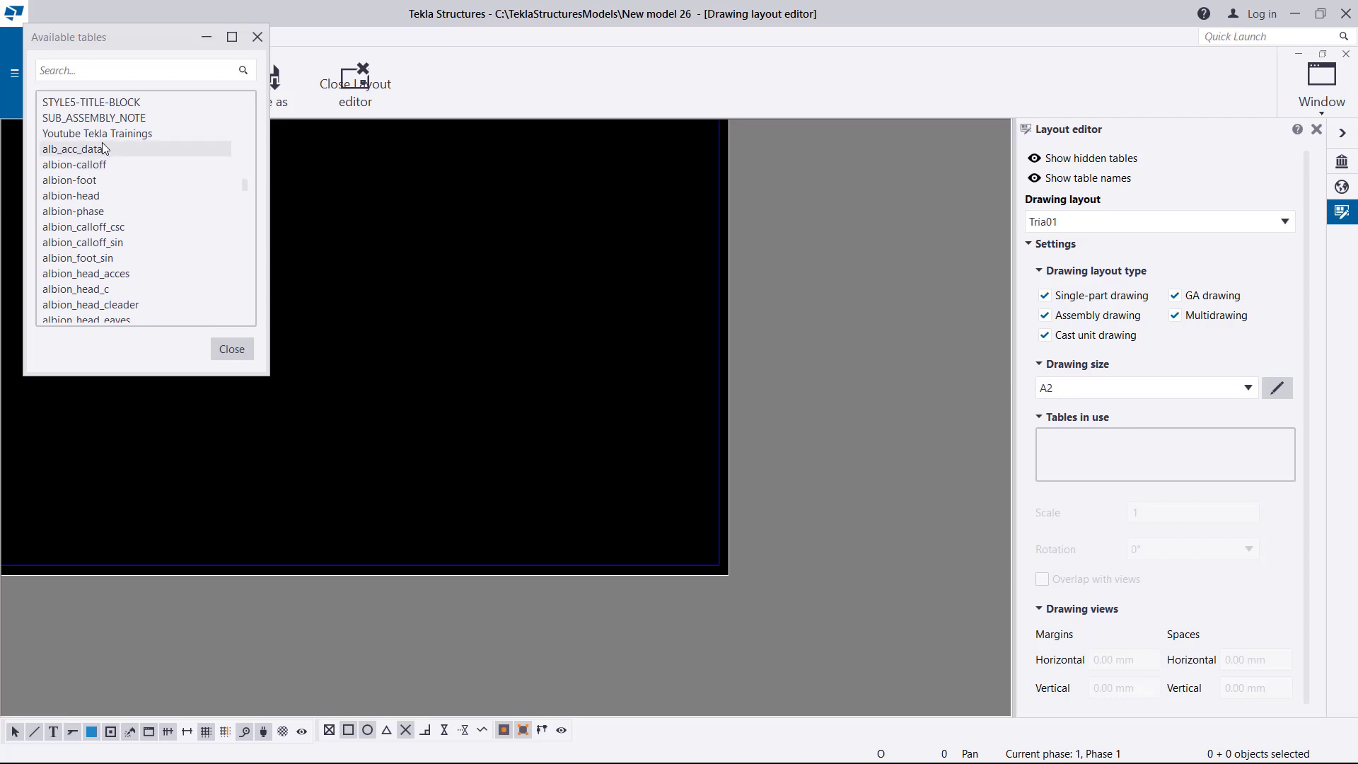
pyautogui.click(116, 133)
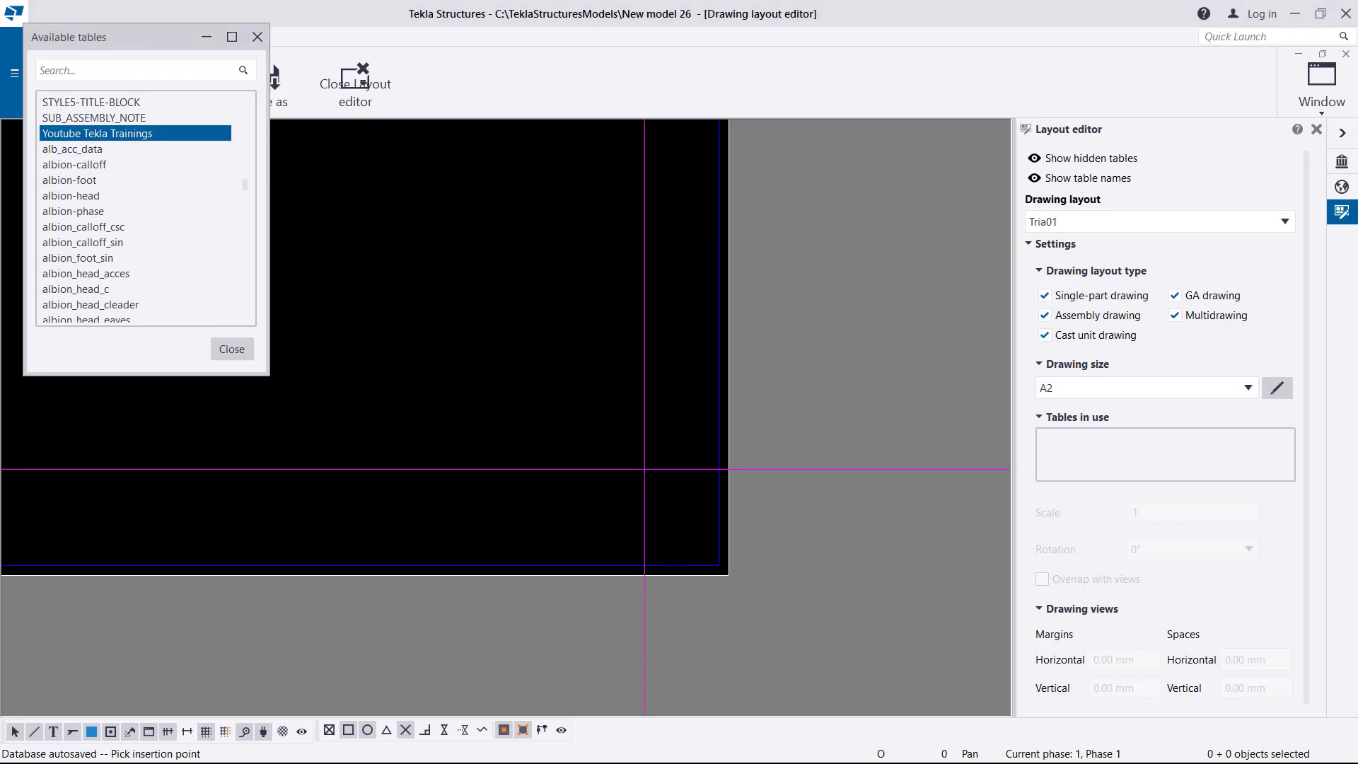
pyautogui.click(719, 566)
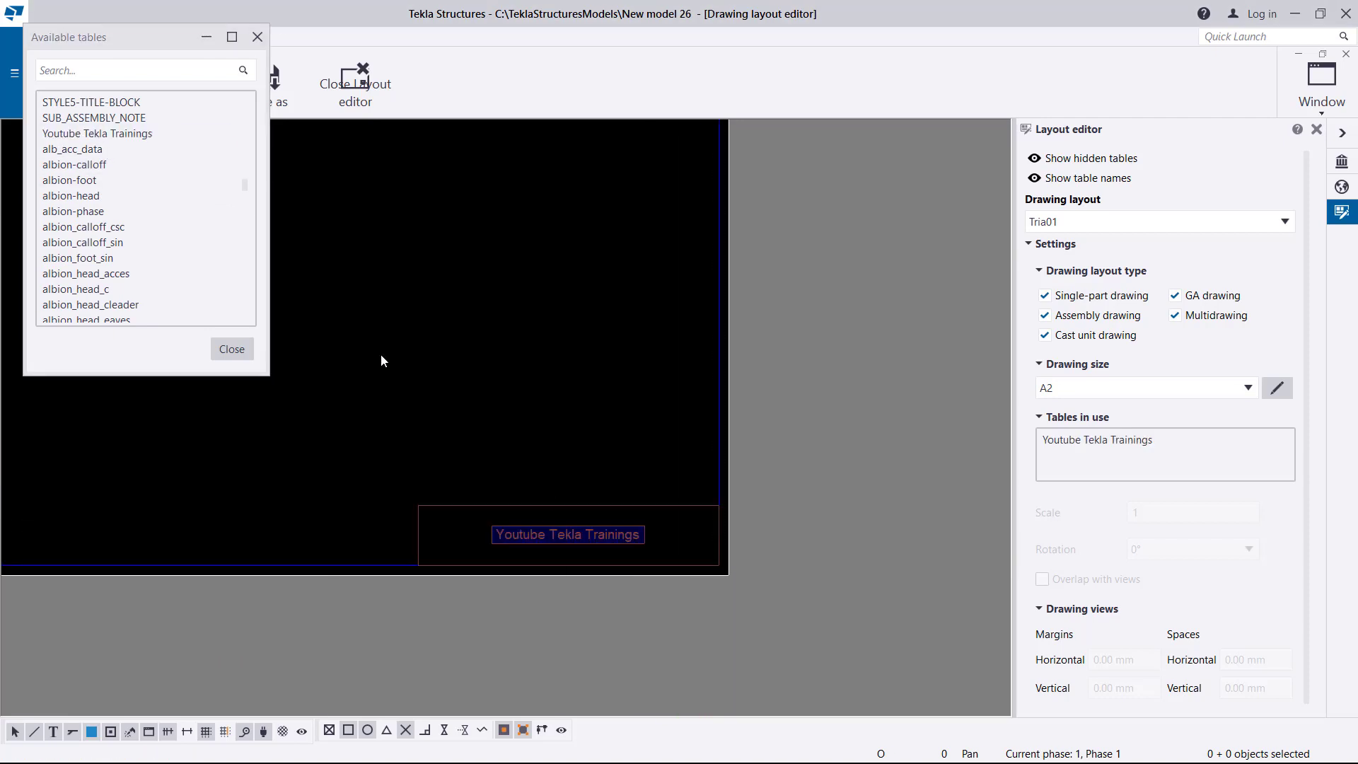
pyautogui.click(237, 353)
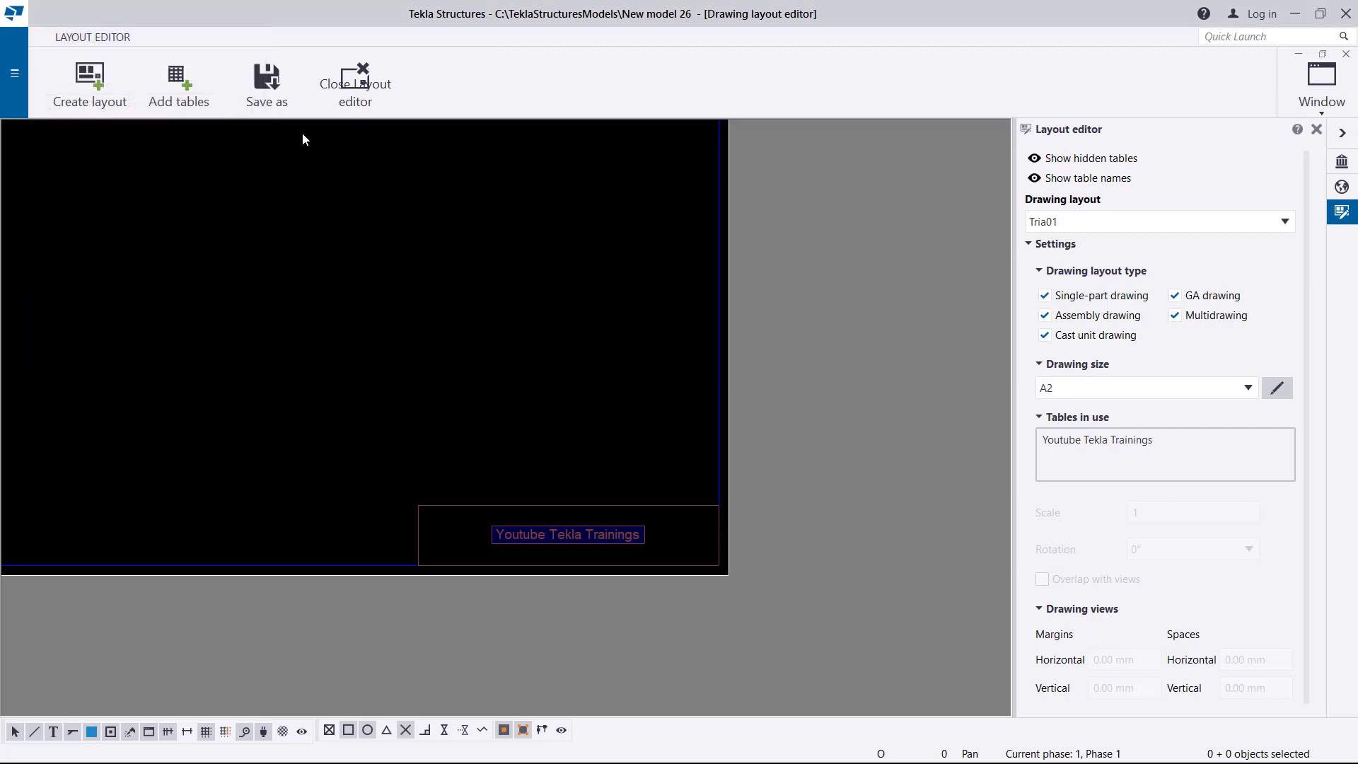
# Close the drawing layout editor and return to the 3D model view
pyautogui.click(355, 85)
pyautogui.click(625, 393)
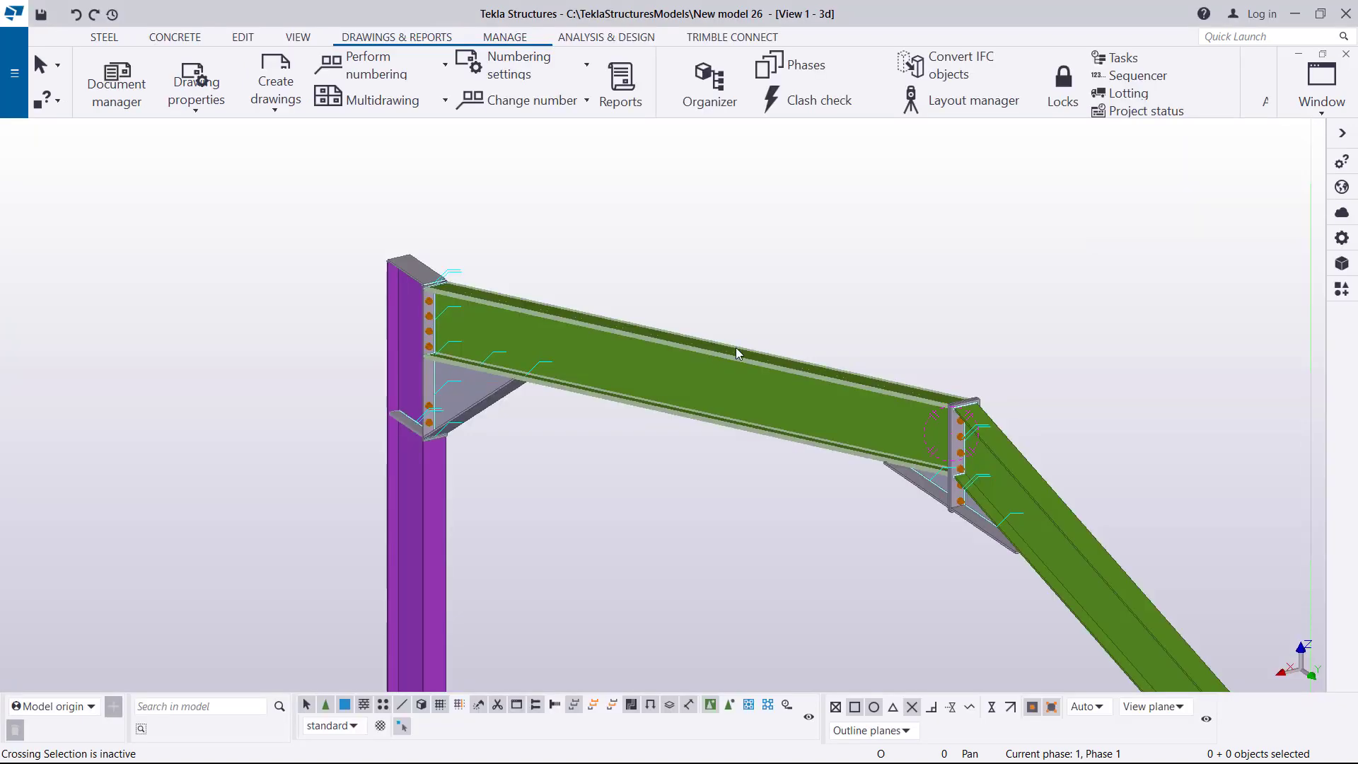
pyautogui.doubleClick(198, 174)
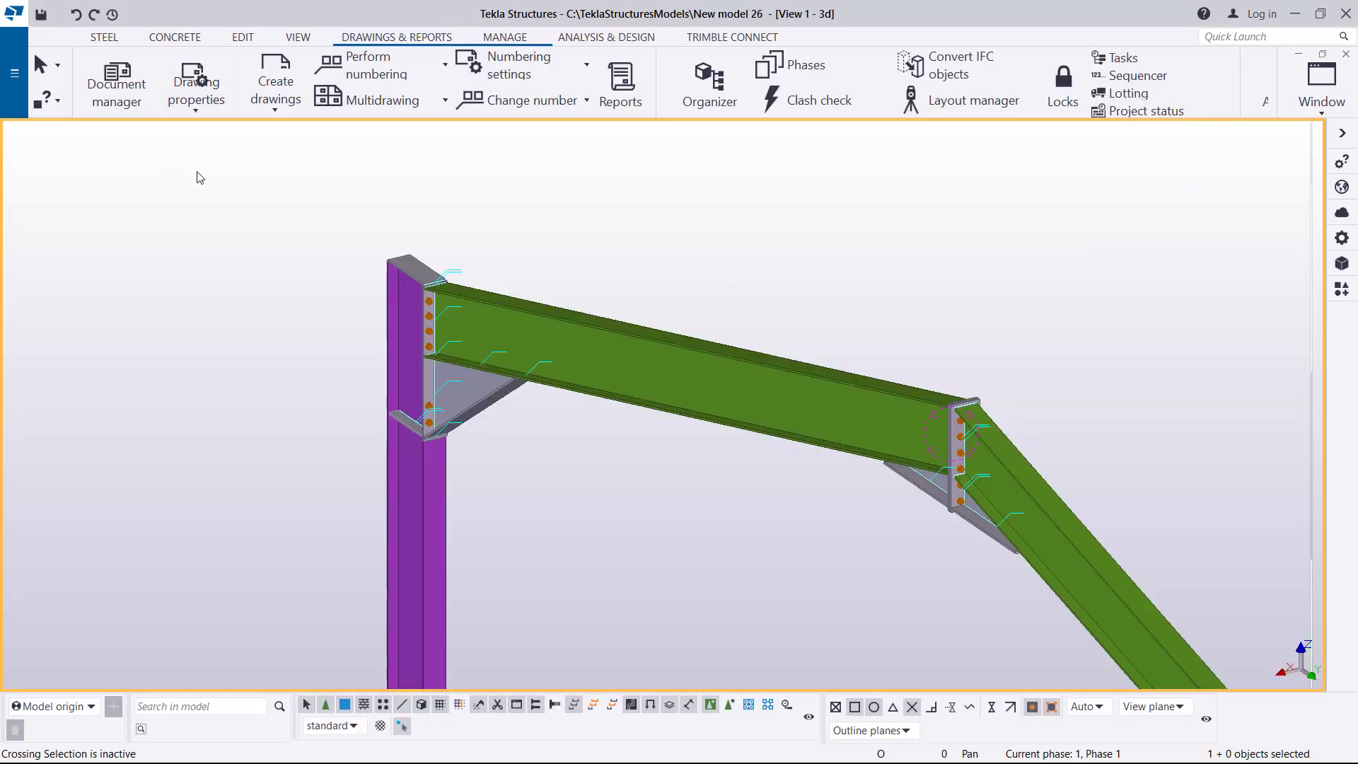
# Set the layout in the assembly drawing's layout properties to Tria01
pyautogui.click(571, 193)
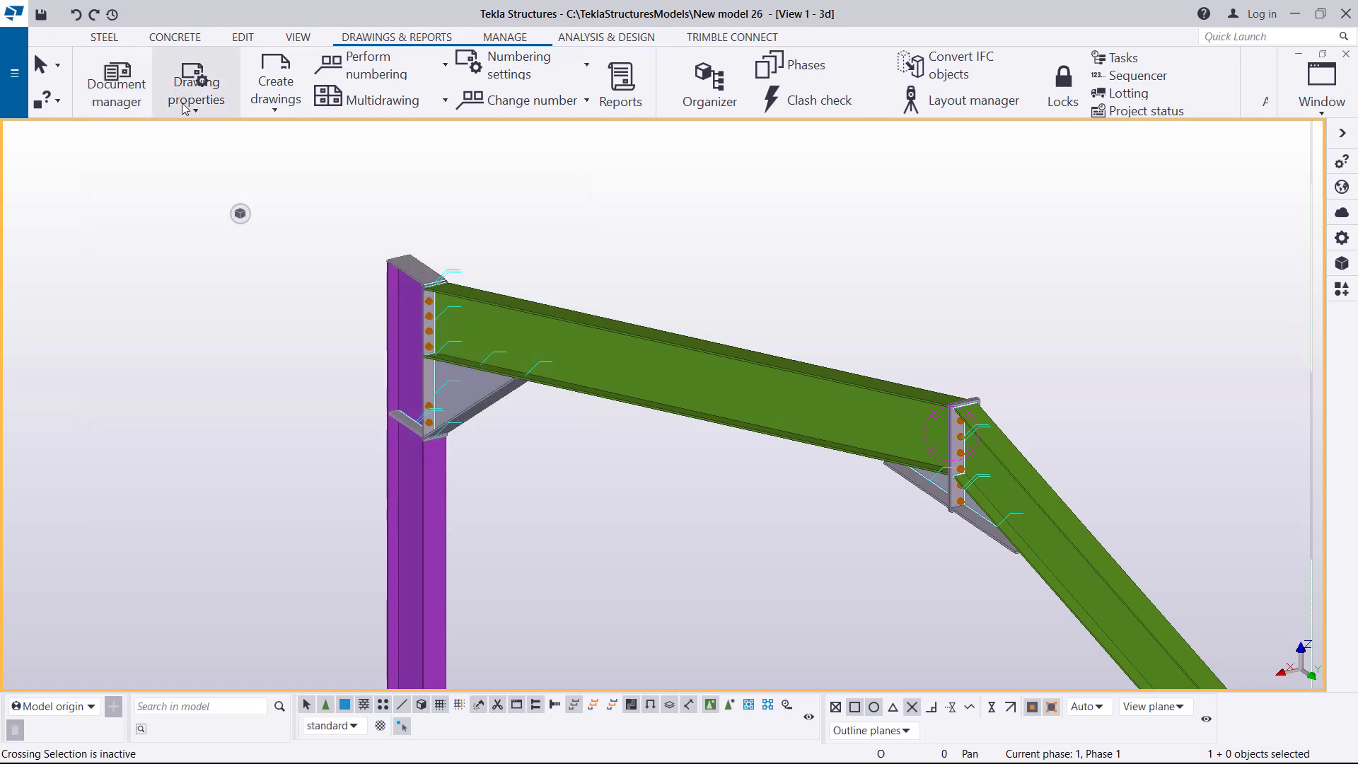
pyautogui.click(196, 103)
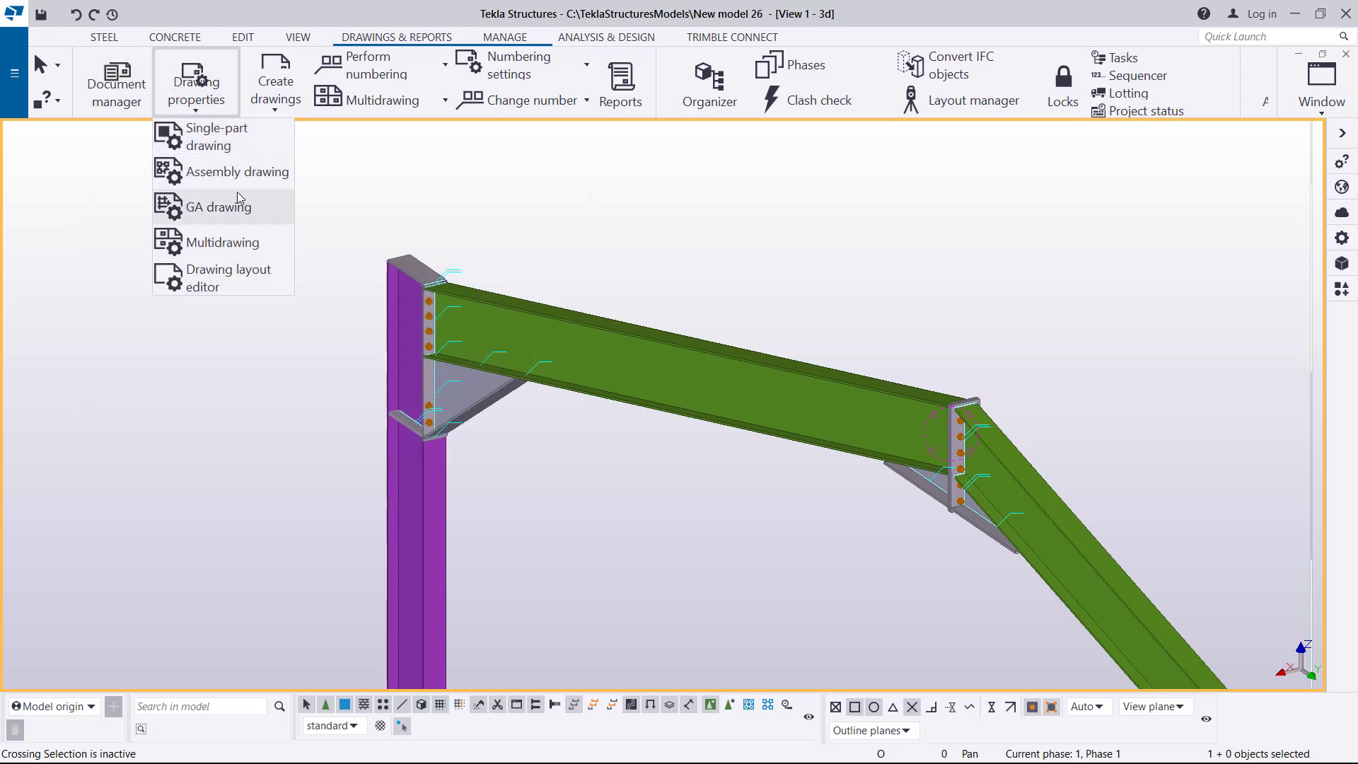
pyautogui.click(236, 174)
pyautogui.click(507, 420)
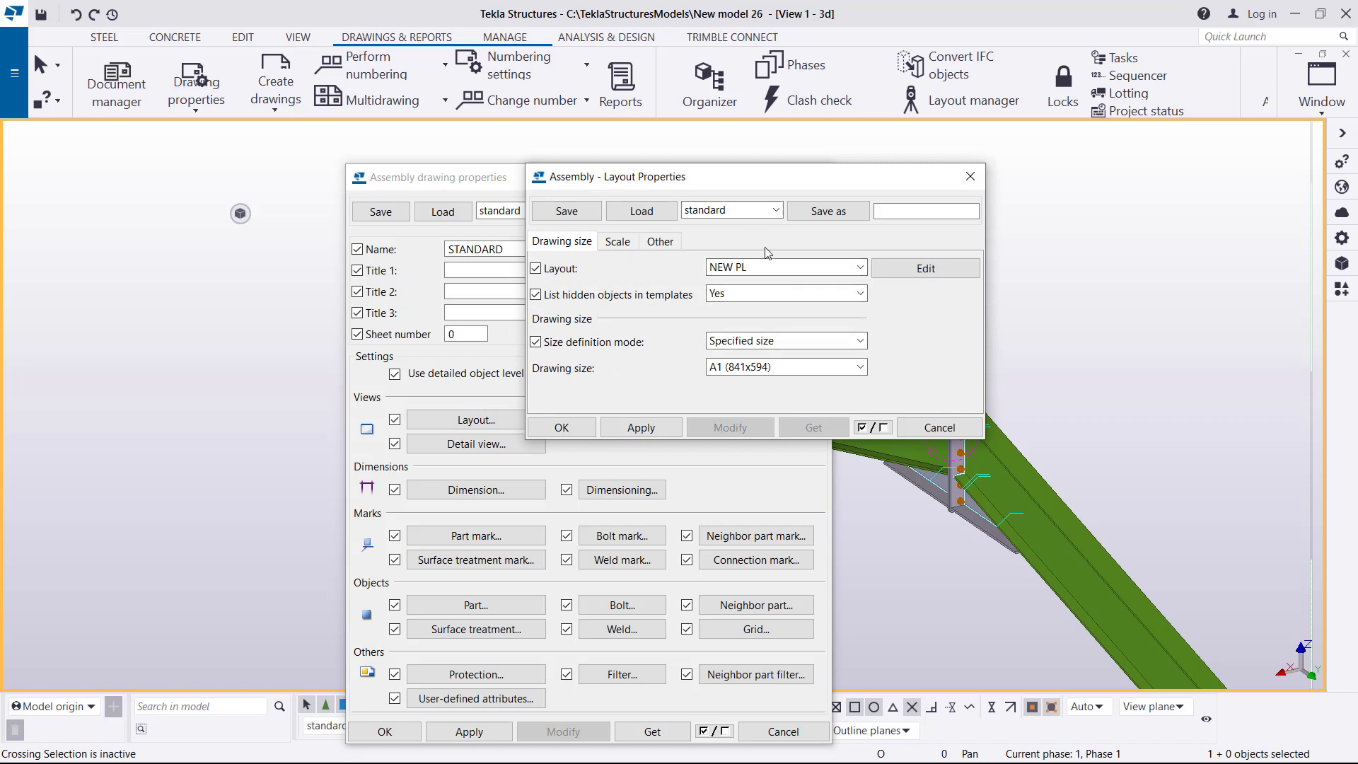
pyautogui.click(856, 269)
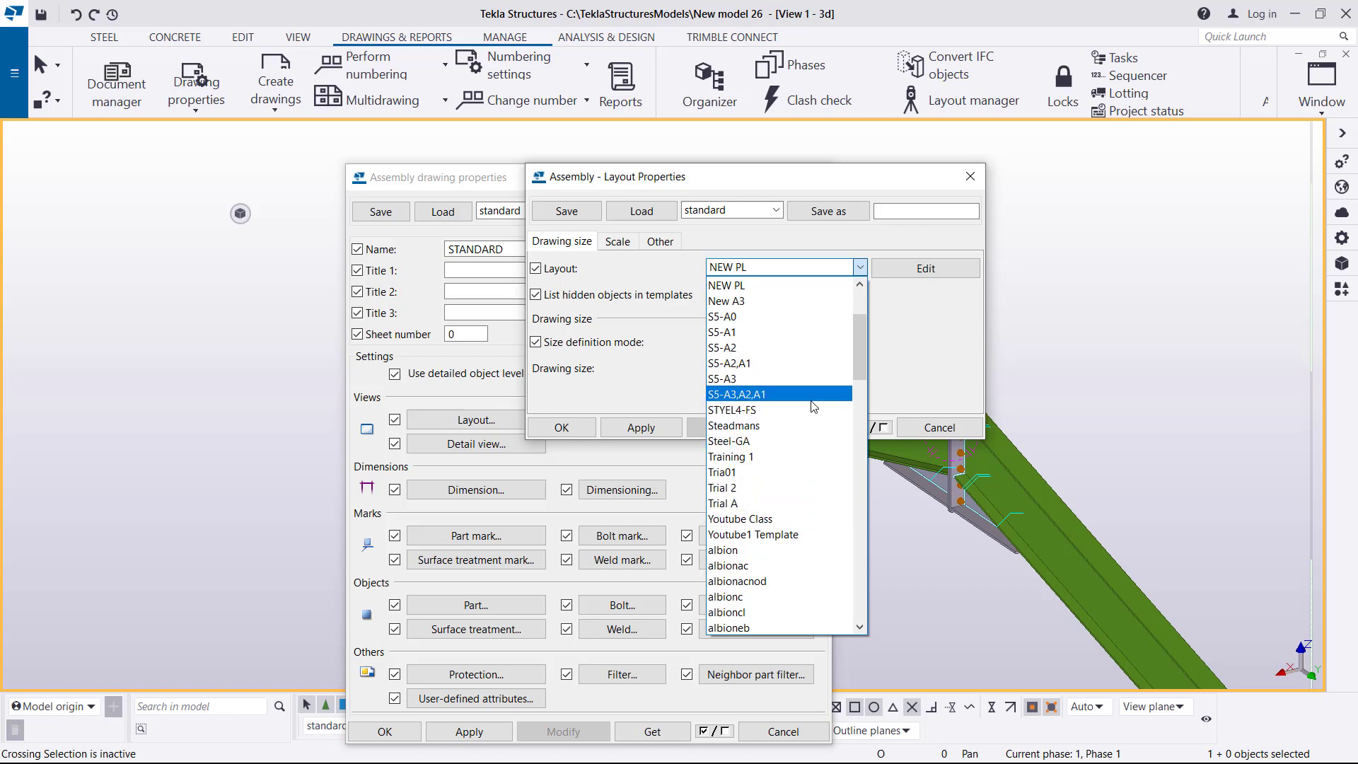
pyautogui.click(746, 472)
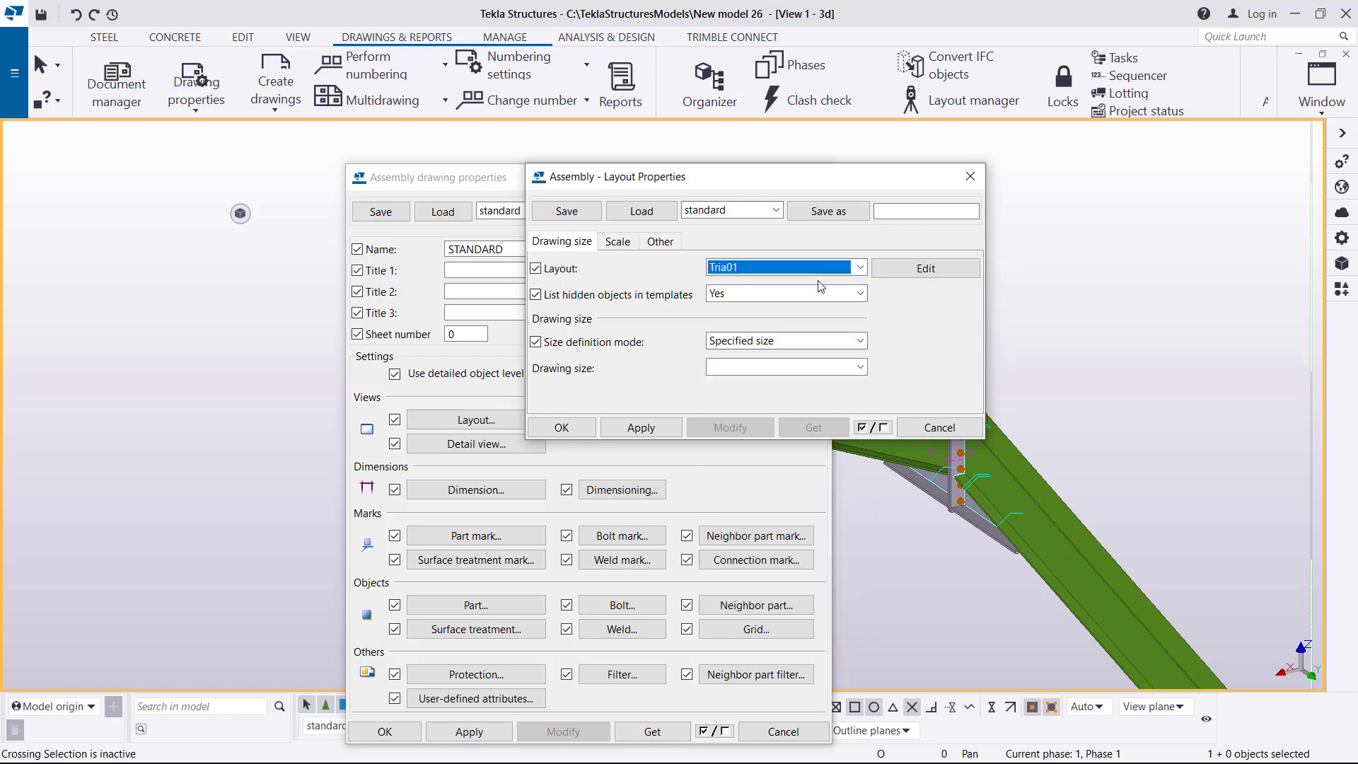
# Set the drawing size to A2 (594x420) and apply both the layout and the assembly drawing properties
pyautogui.click(859, 366)
pyautogui.click(766, 401)
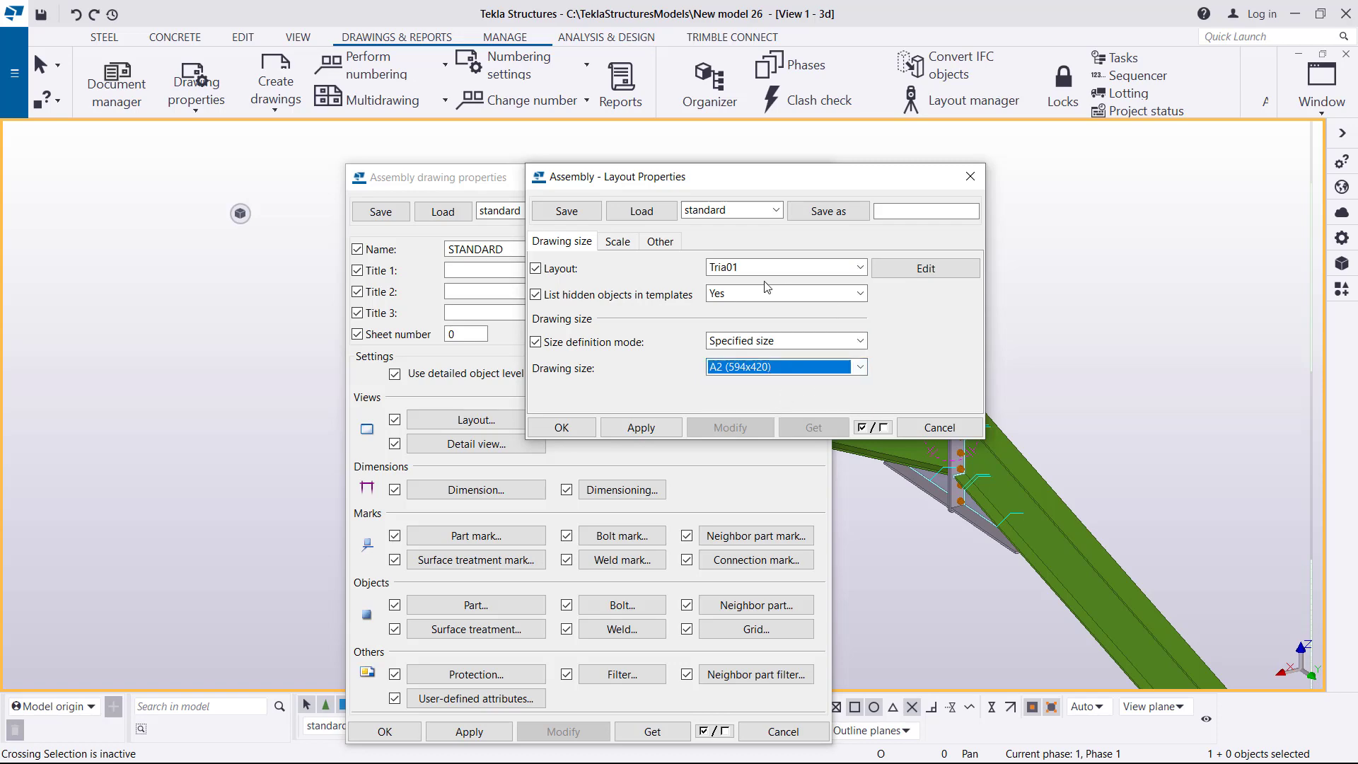
pyautogui.click(649, 429)
pyautogui.click(569, 430)
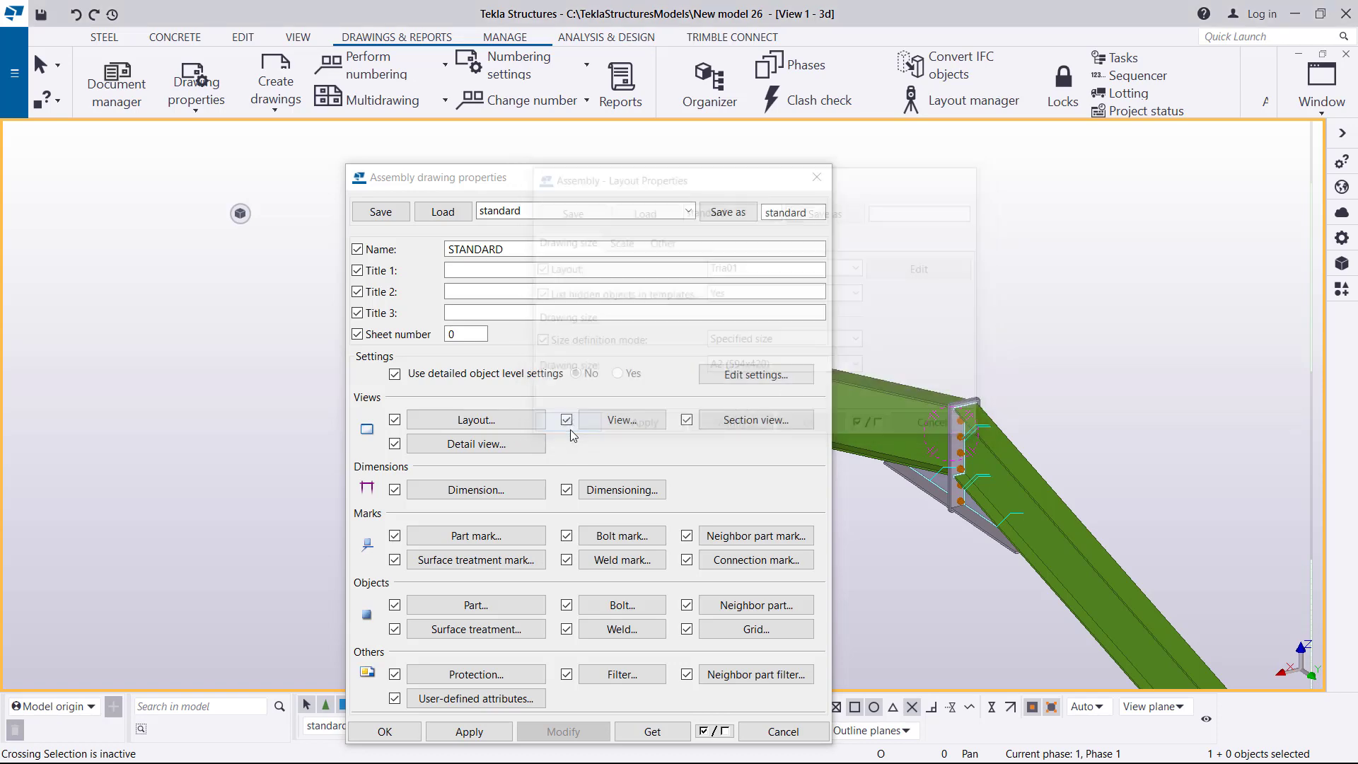
pyautogui.click(469, 731)
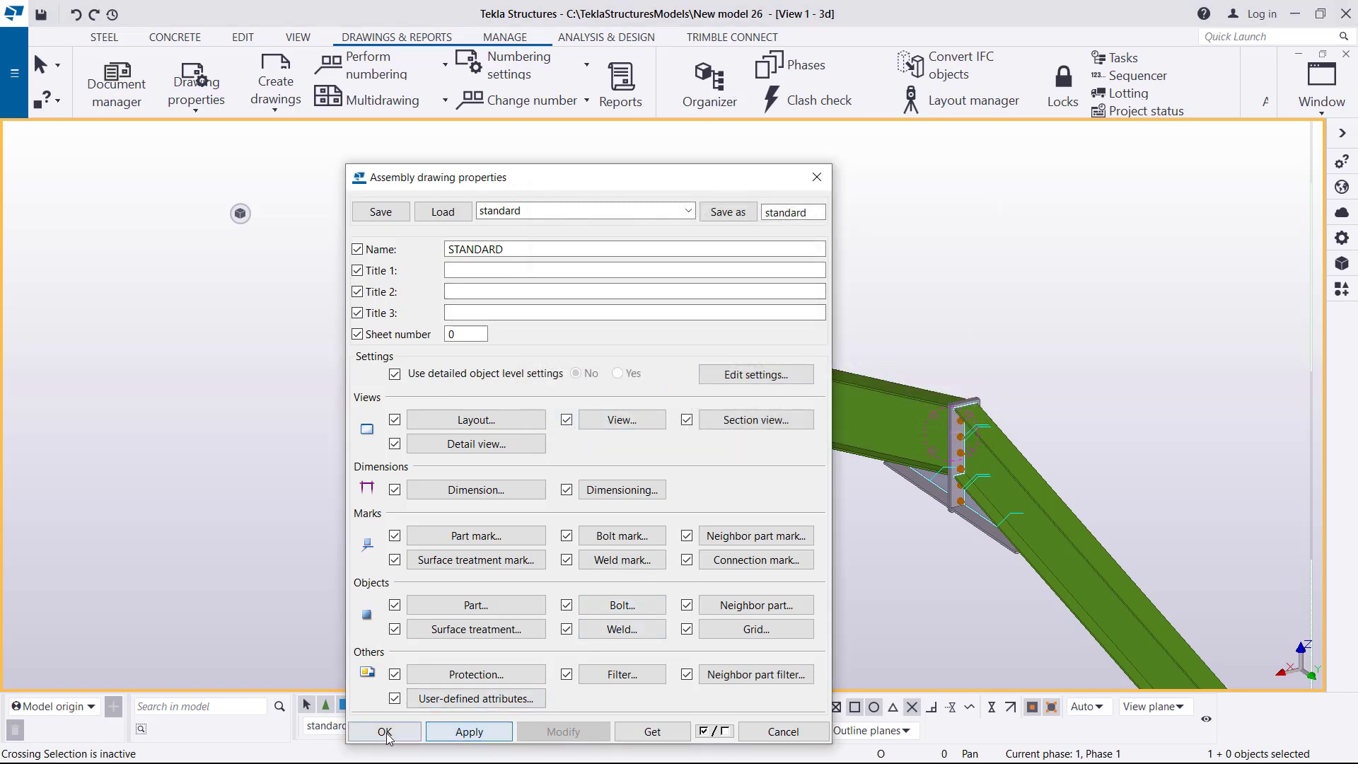
pyautogui.click(385, 732)
# Try to create an assembly drawing of the steep rafter in the front portal frame
pyautogui.scroll(-5, 542, 304)
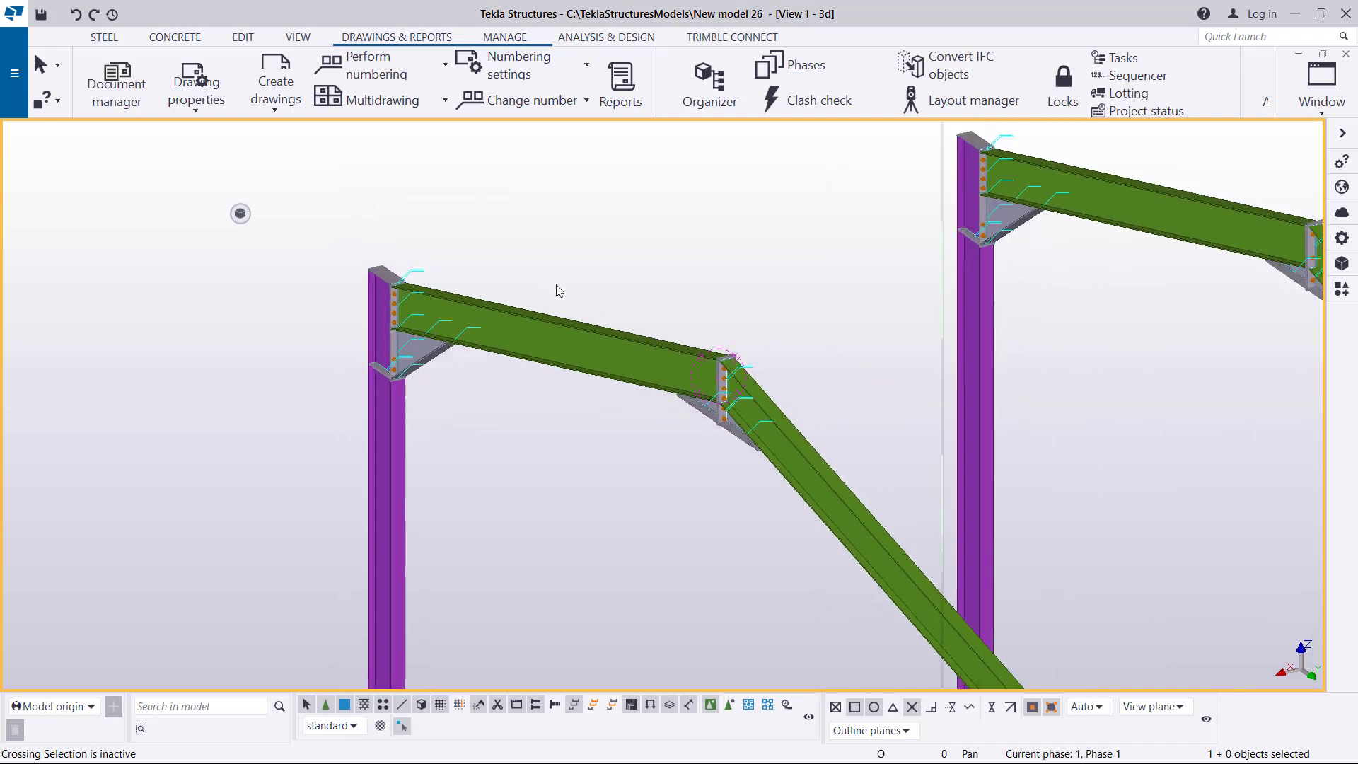
pyautogui.scroll(3, 602, 315)
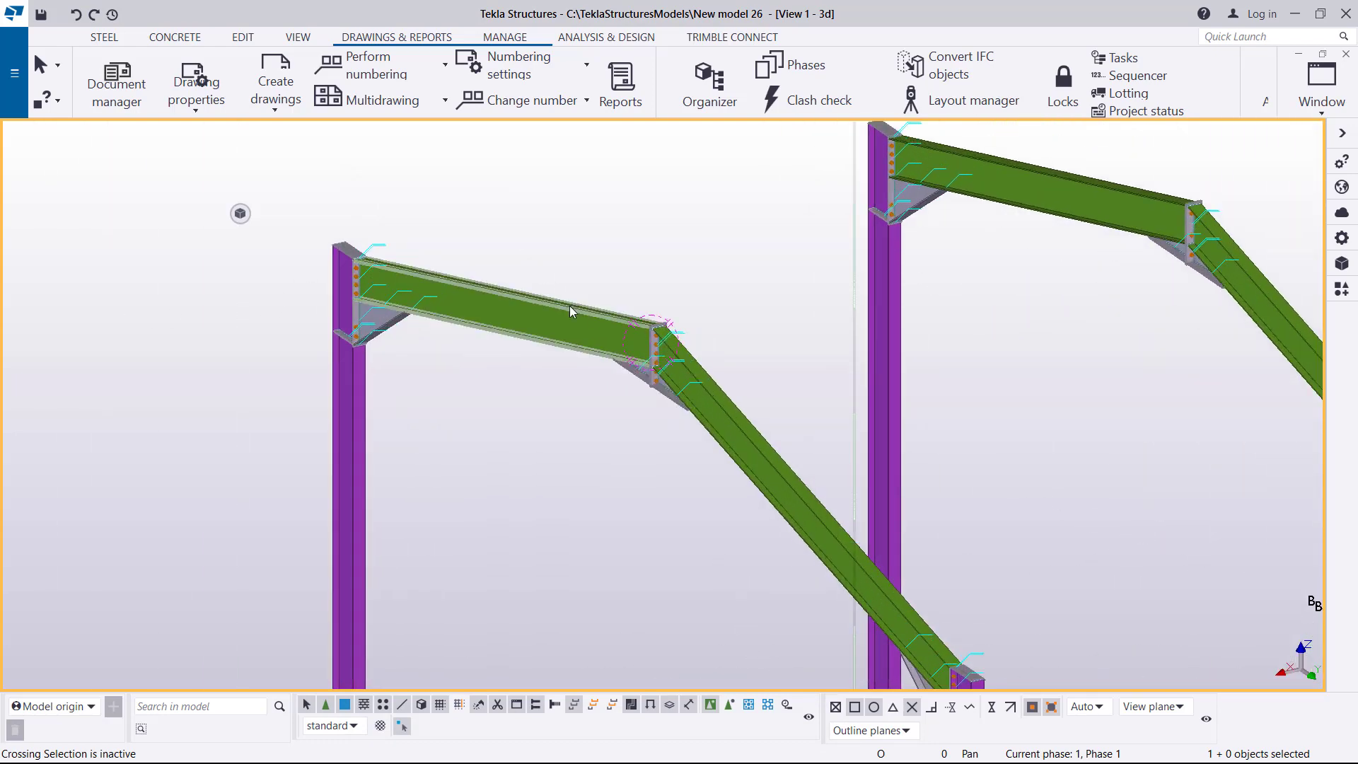
pyautogui.scroll(-2, 570, 305)
pyautogui.scroll(2, 637, 389)
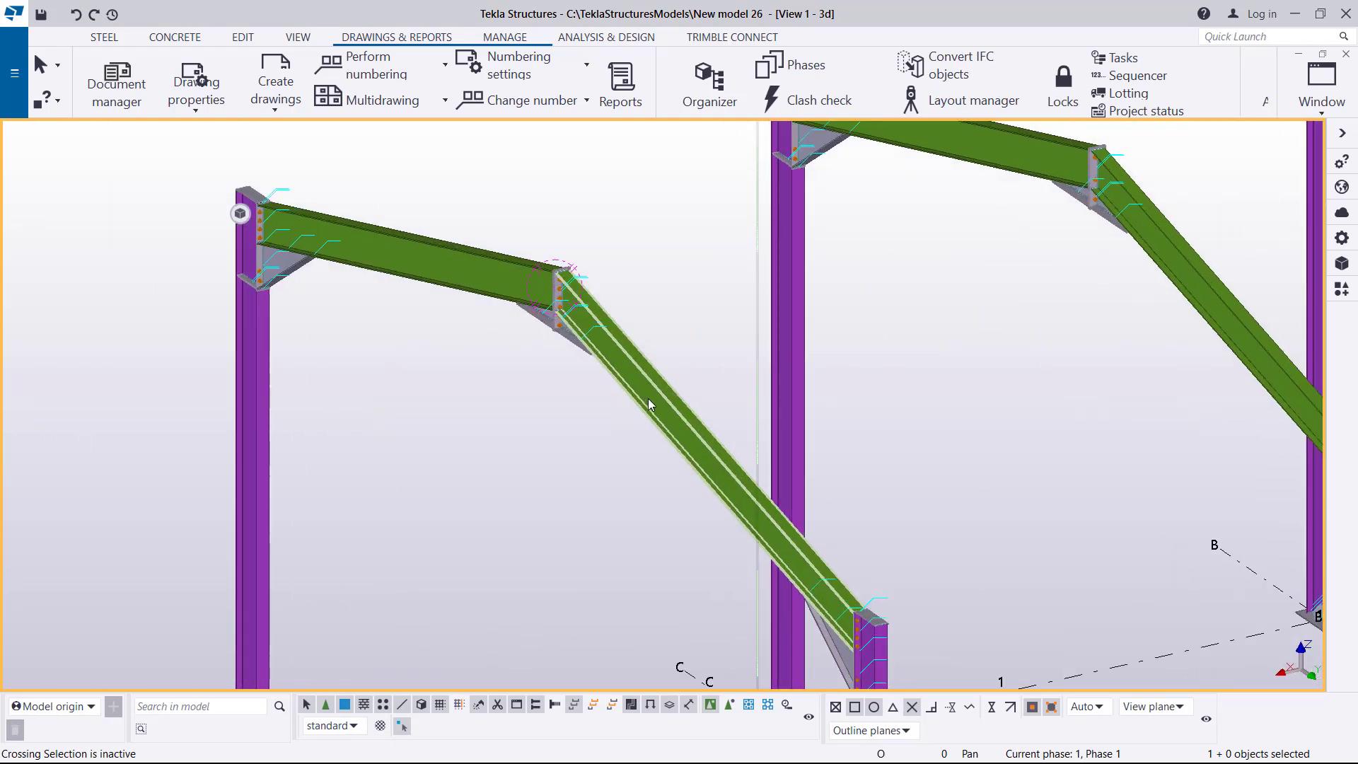
pyautogui.click(648, 394)
pyautogui.rightClick(648, 393)
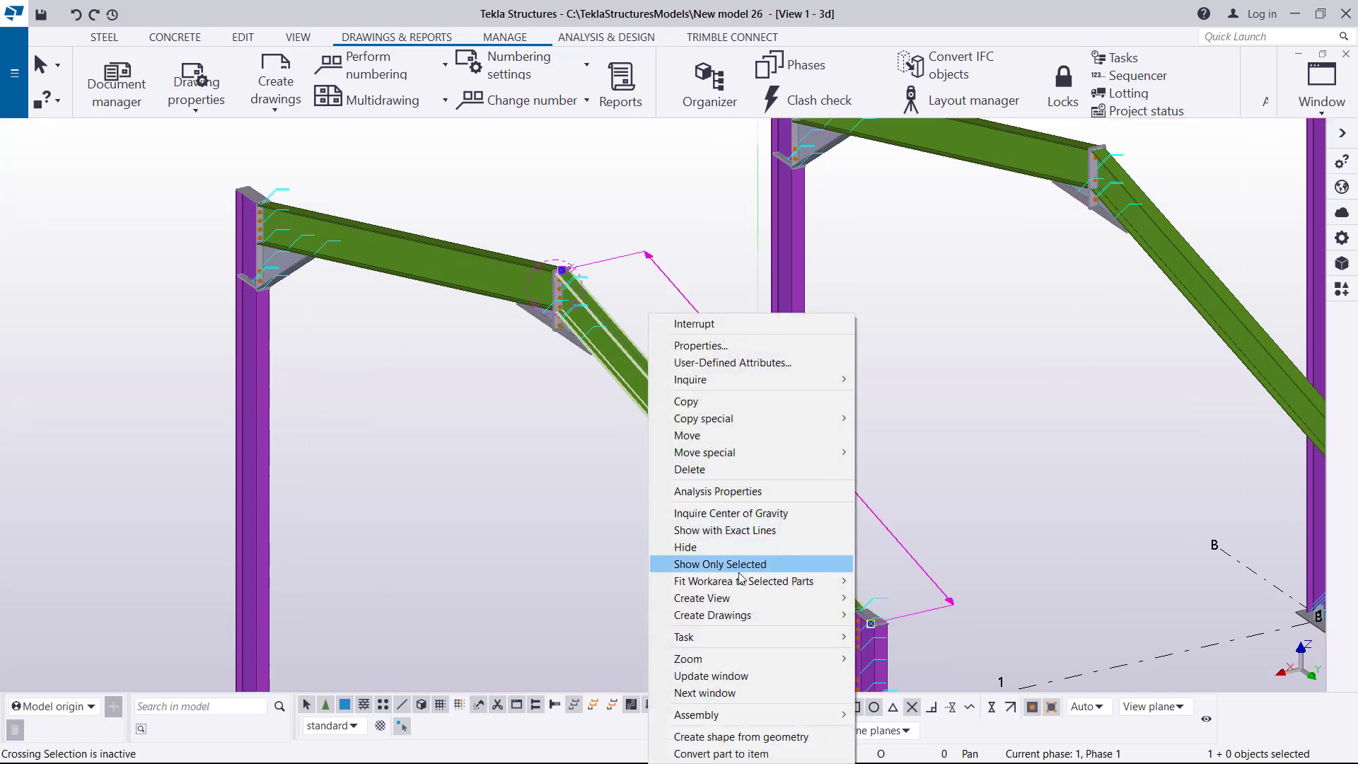
pyautogui.moveTo(732, 617)
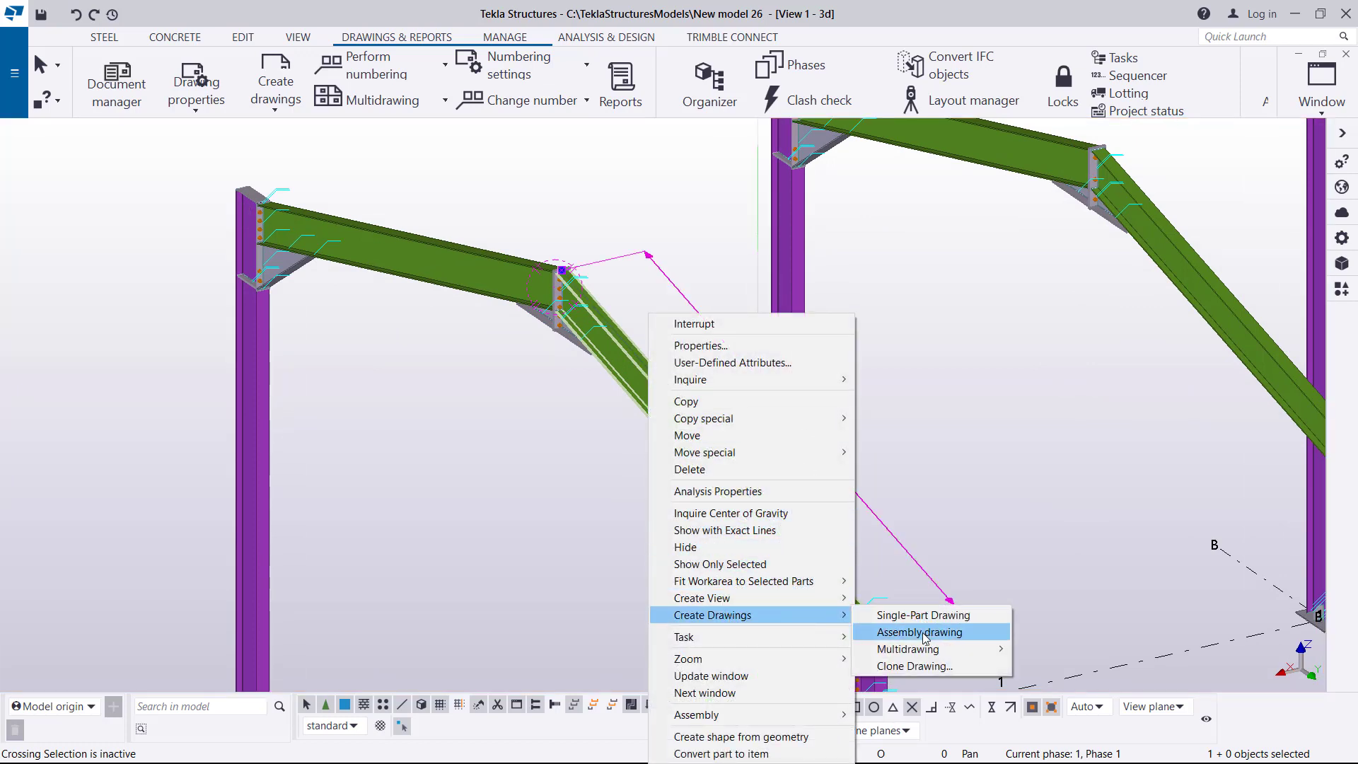
pyautogui.click(916, 632)
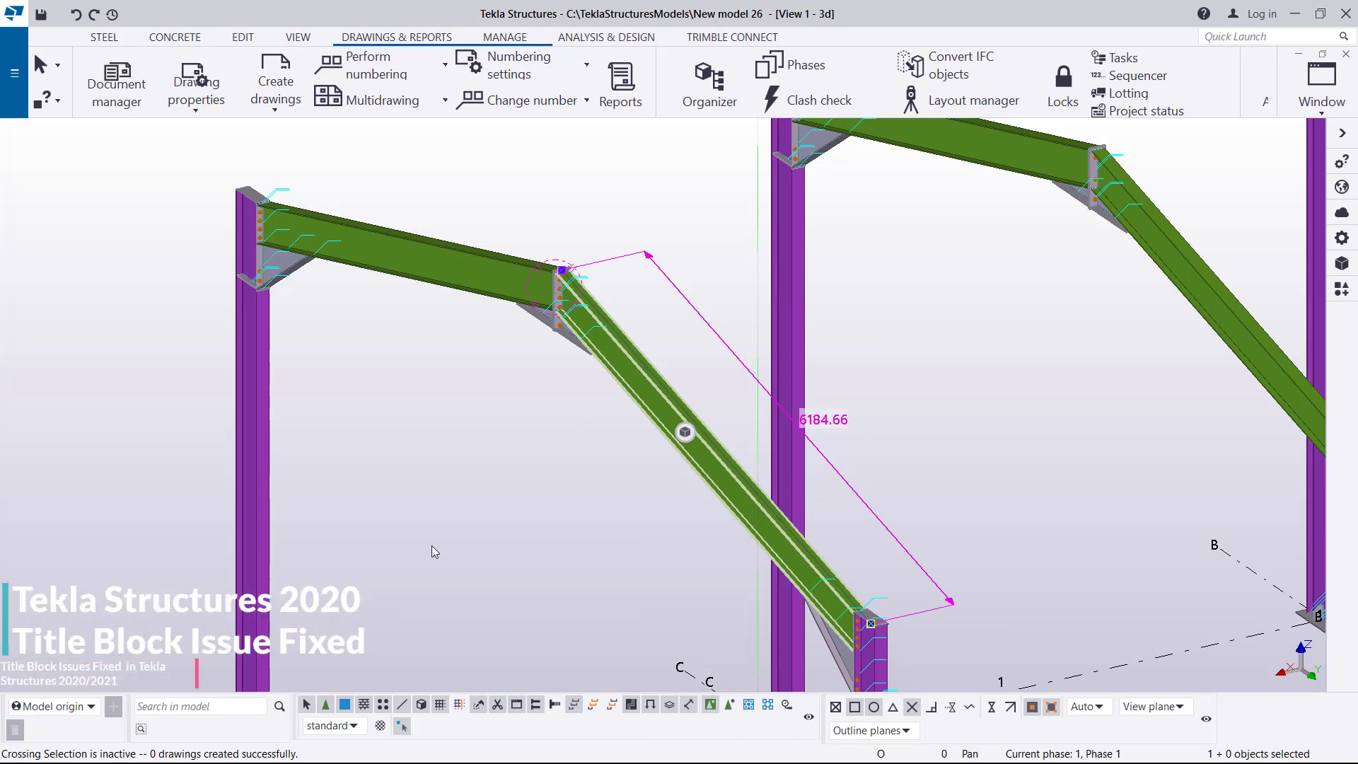
# Open the existing 841x594 assembly drawing B.2 from the document manager and minimise the manager
pyautogui.scroll(-3, 702, 189)
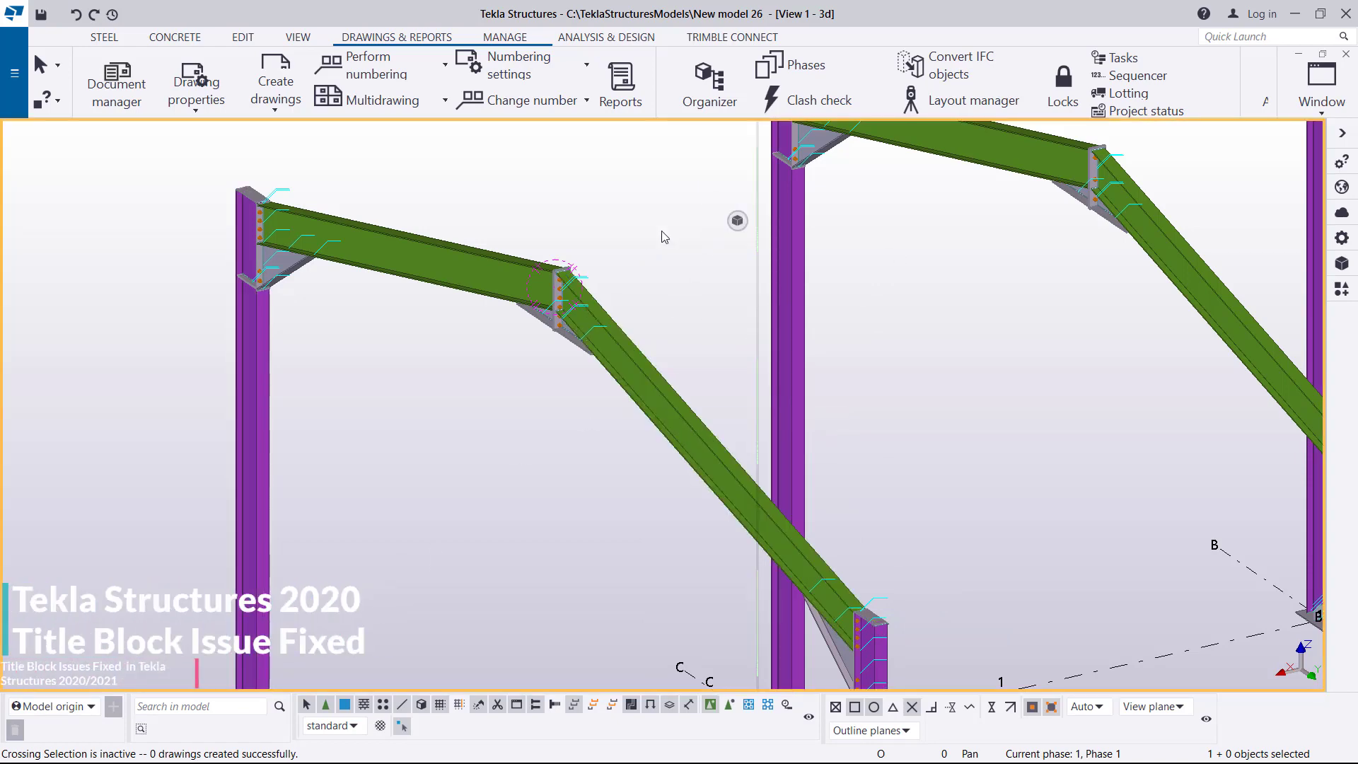
pyautogui.scroll(-5, 421, 397)
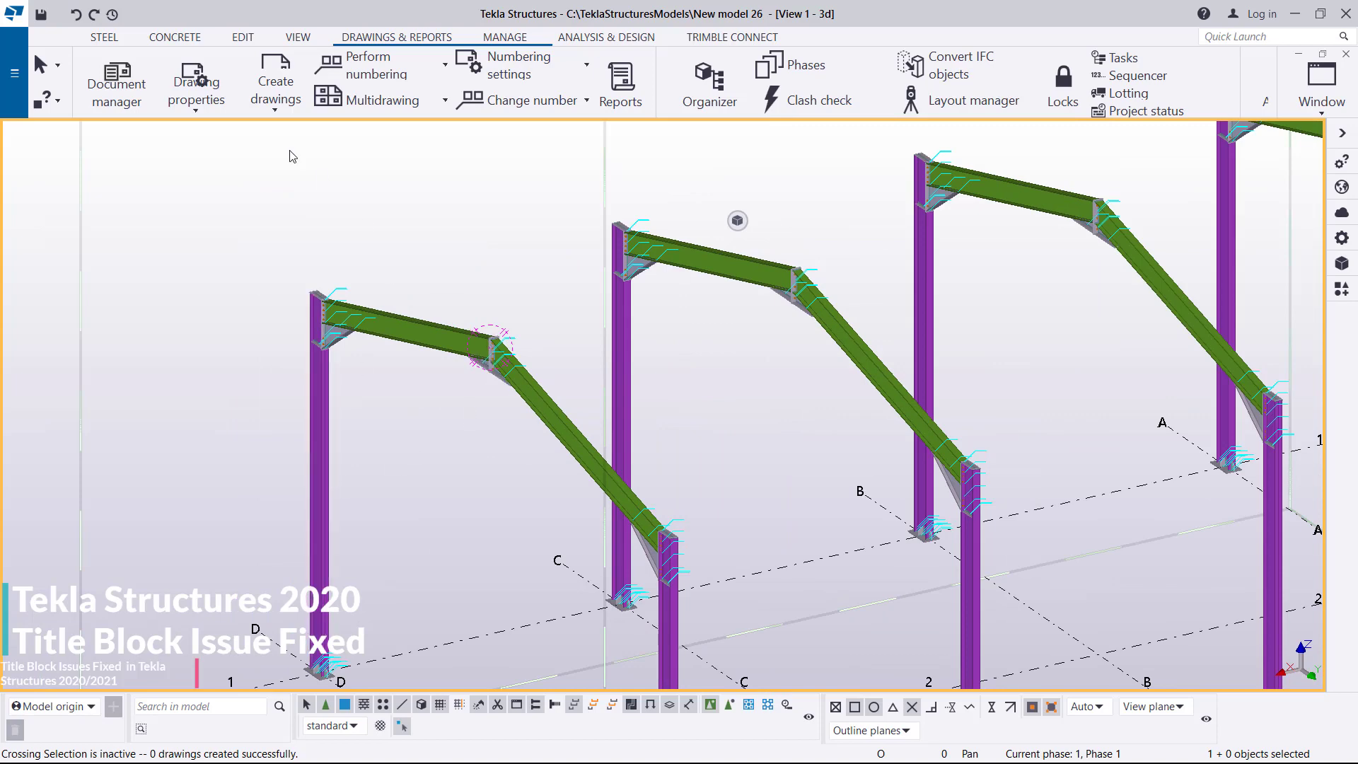
pyautogui.click(113, 79)
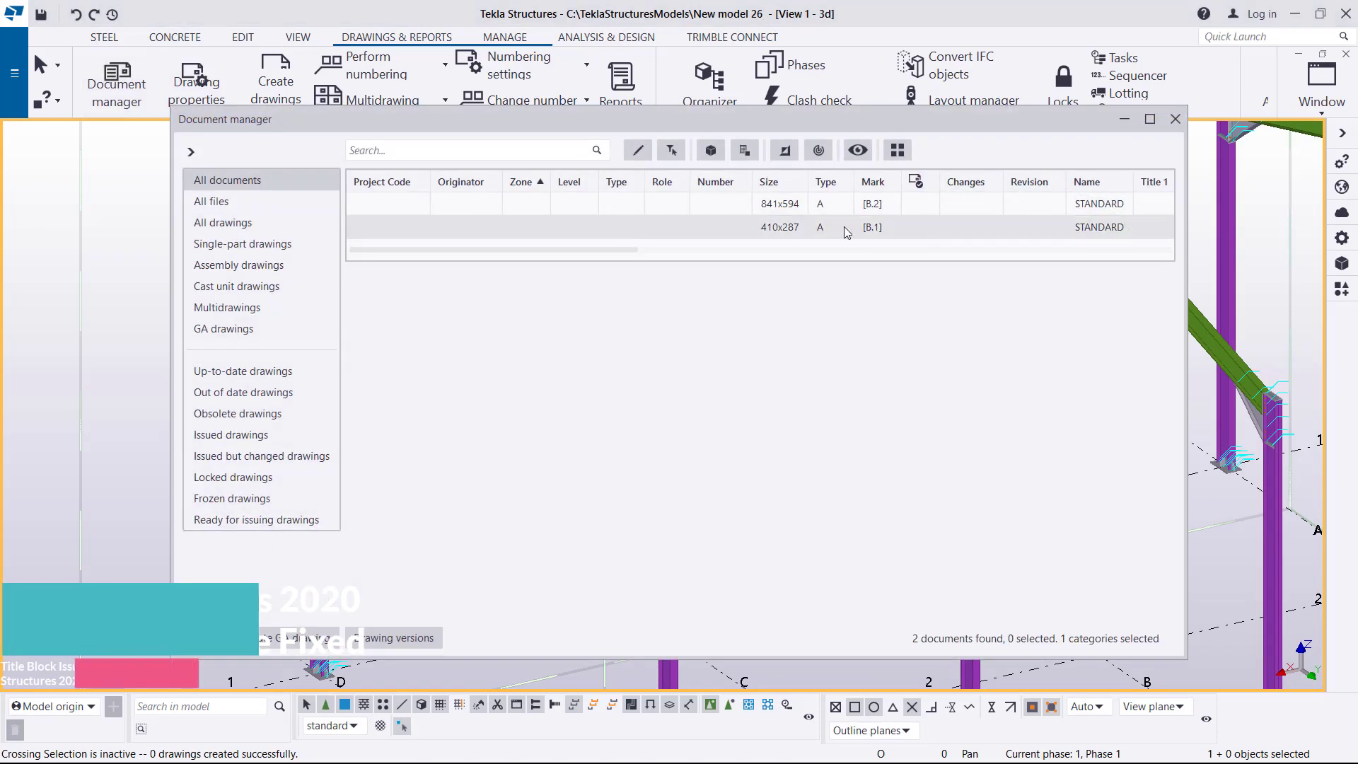
pyautogui.click(781, 227)
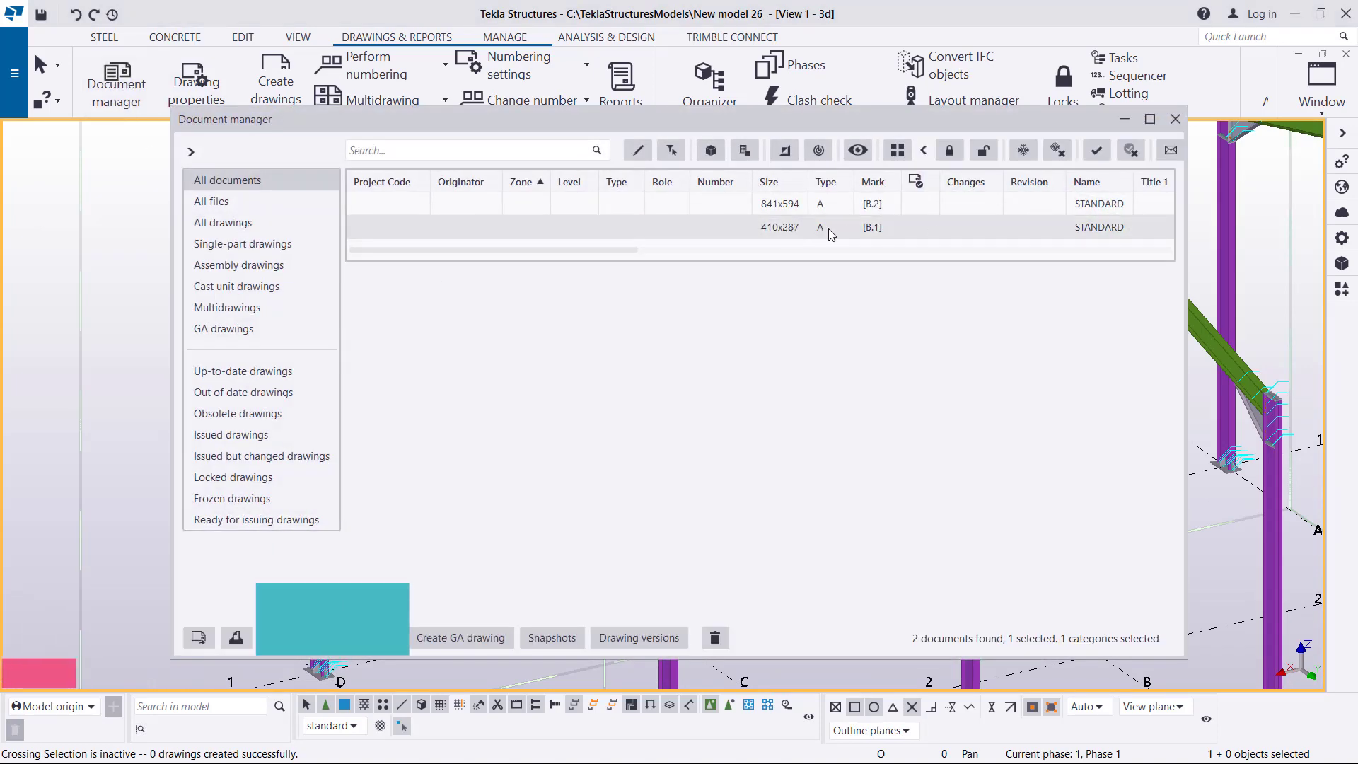
pyautogui.doubleClick(786, 203)
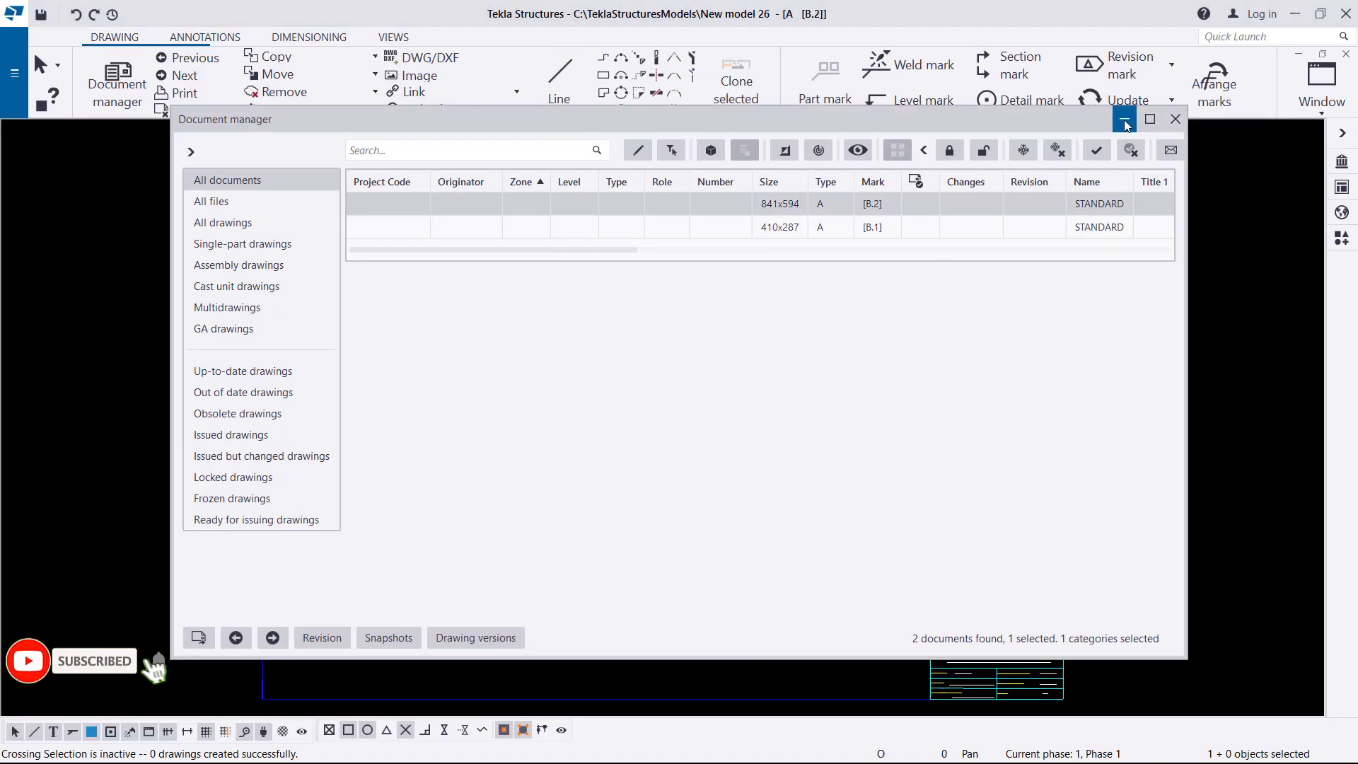
pyautogui.click(1125, 123)
# Examine the title block in the corner of the 841x594 assembly drawing, and close the drawing
pyautogui.scroll(6, 1019, 588)
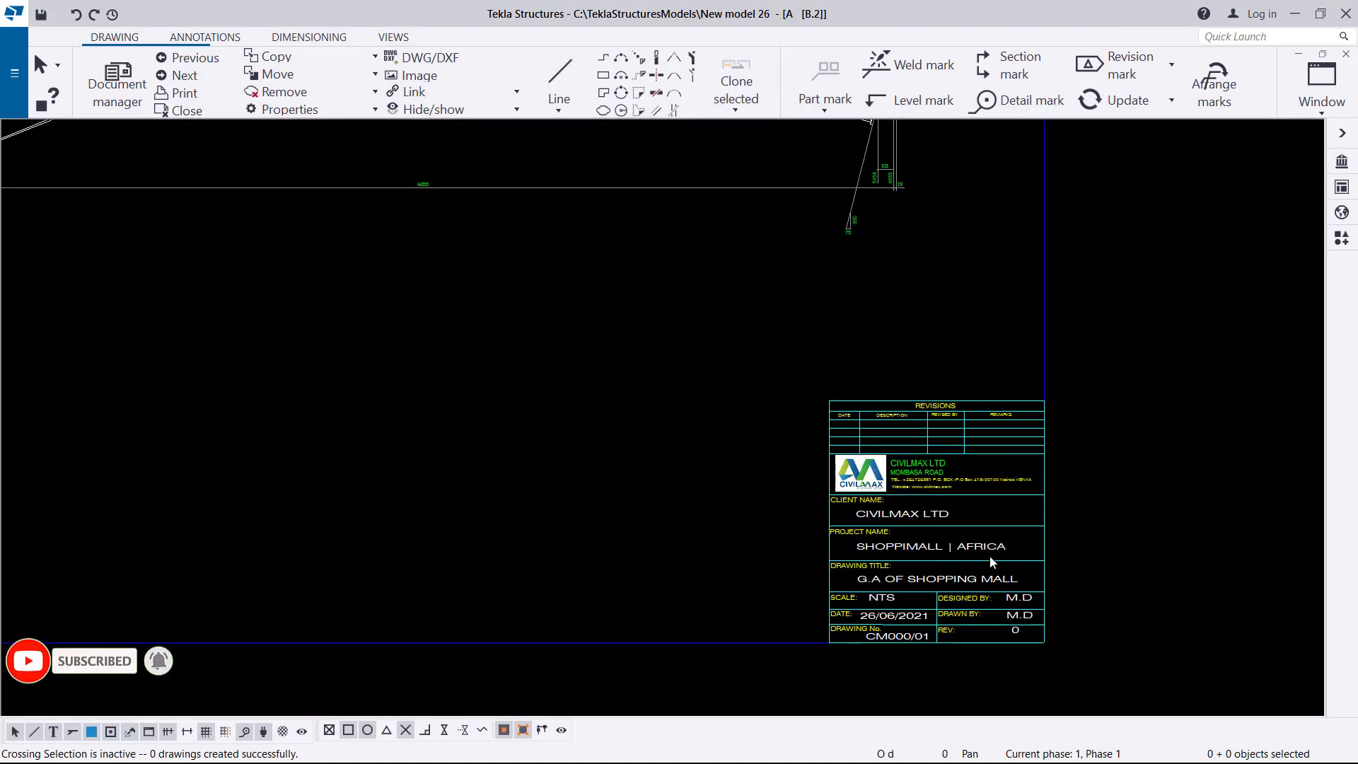
pyautogui.scroll(3, 992, 562)
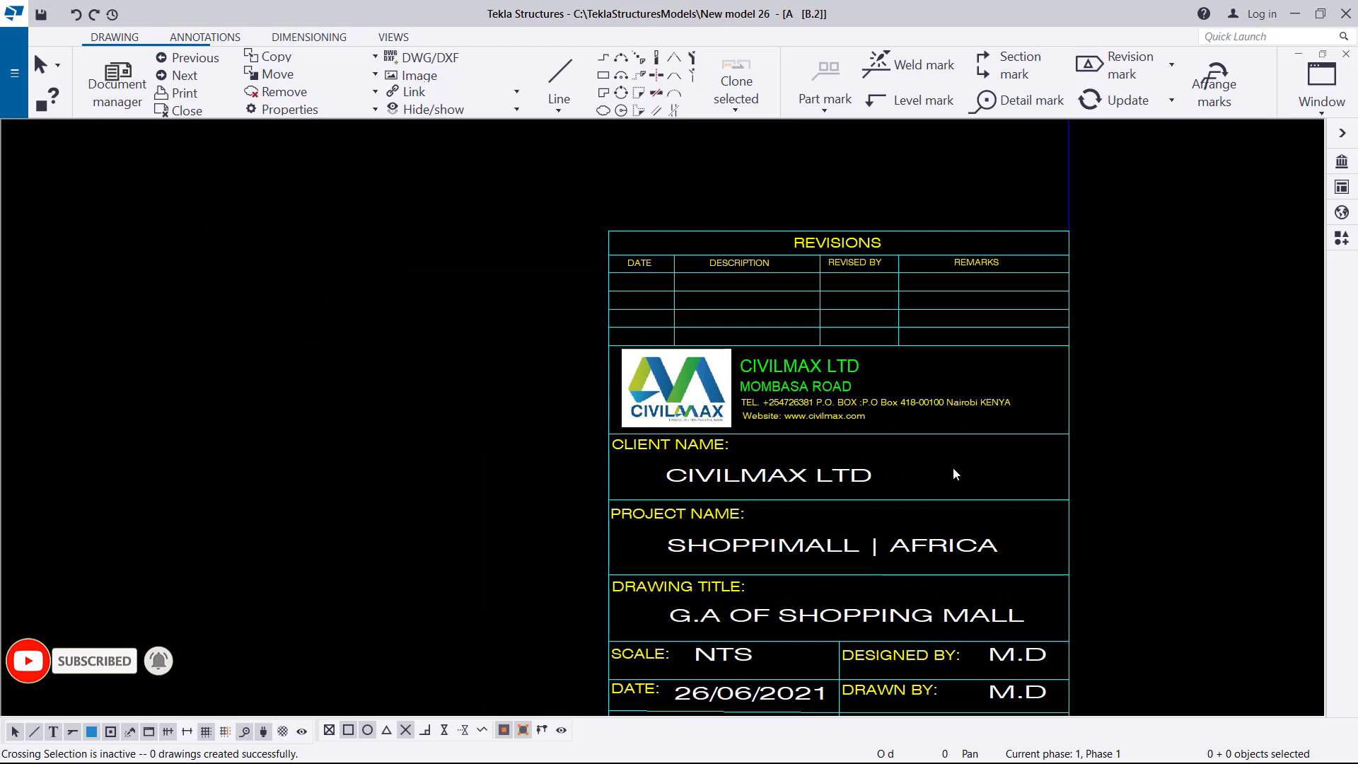
pyautogui.scroll(-1, 953, 468)
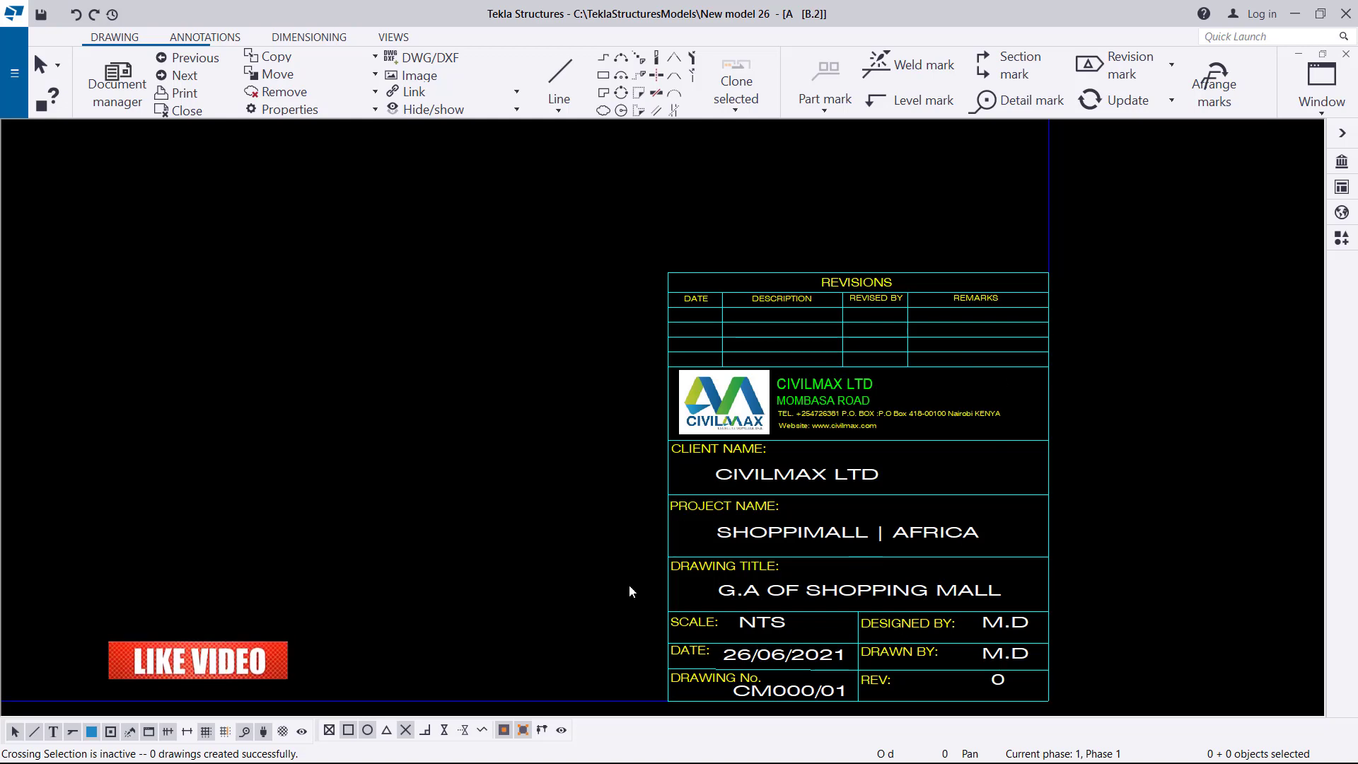
pyautogui.scroll(-1, 852, 440)
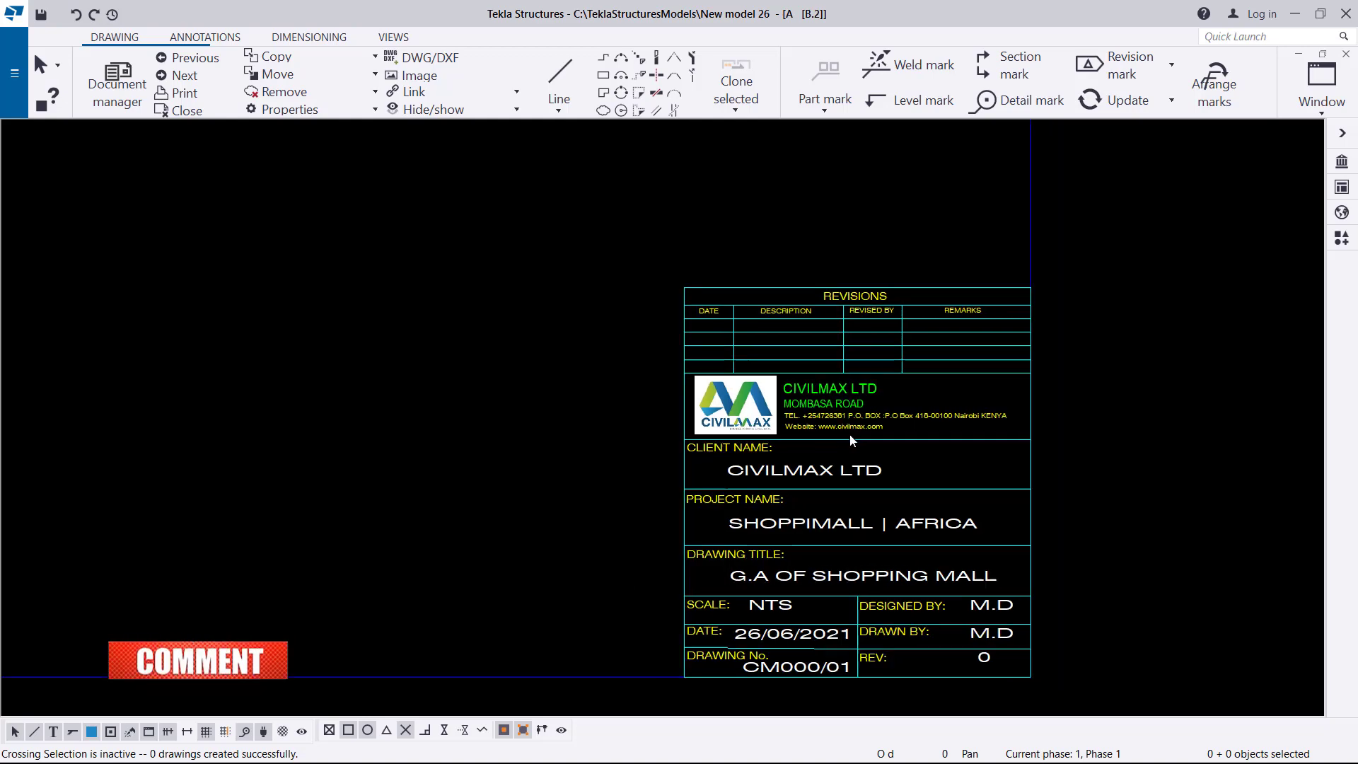
pyautogui.scroll(-4, 852, 440)
pyautogui.scroll(3, 838, 391)
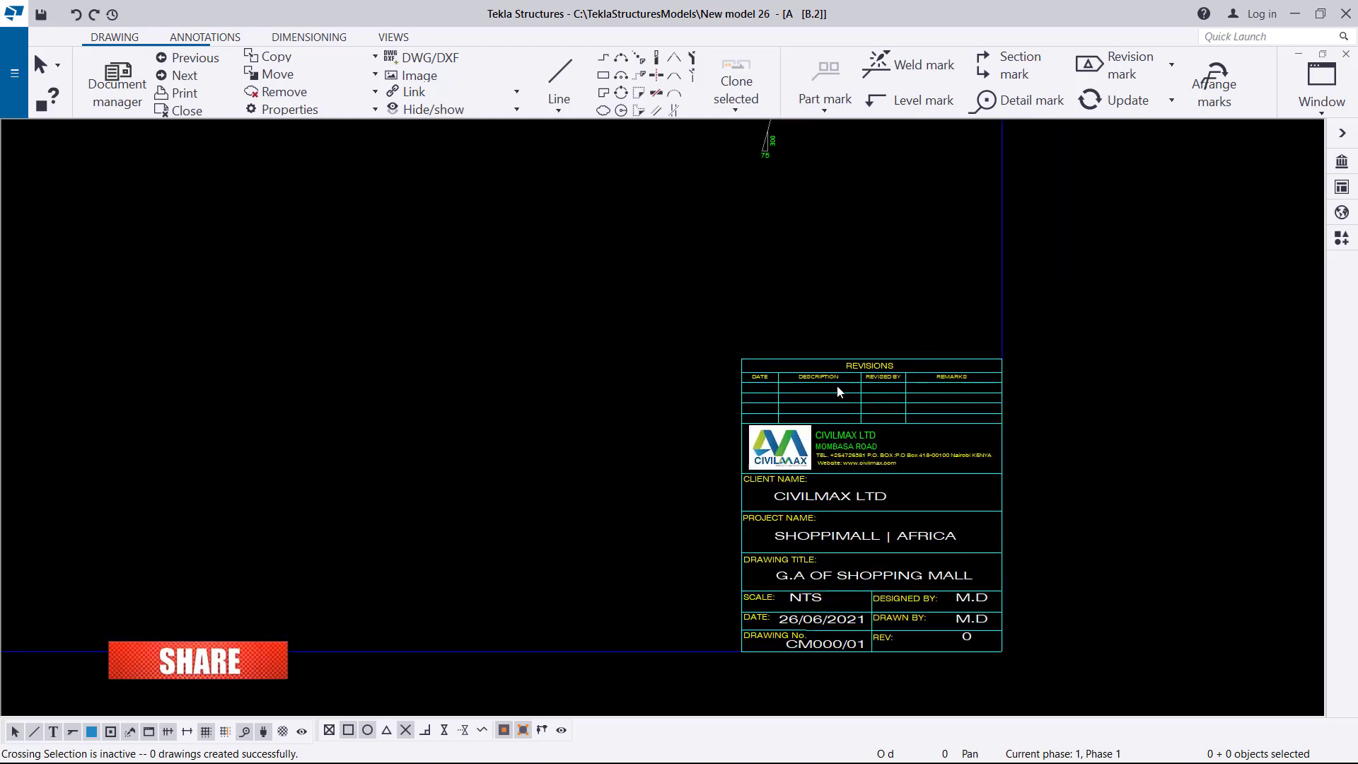
pyautogui.scroll(-1, 820, 403)
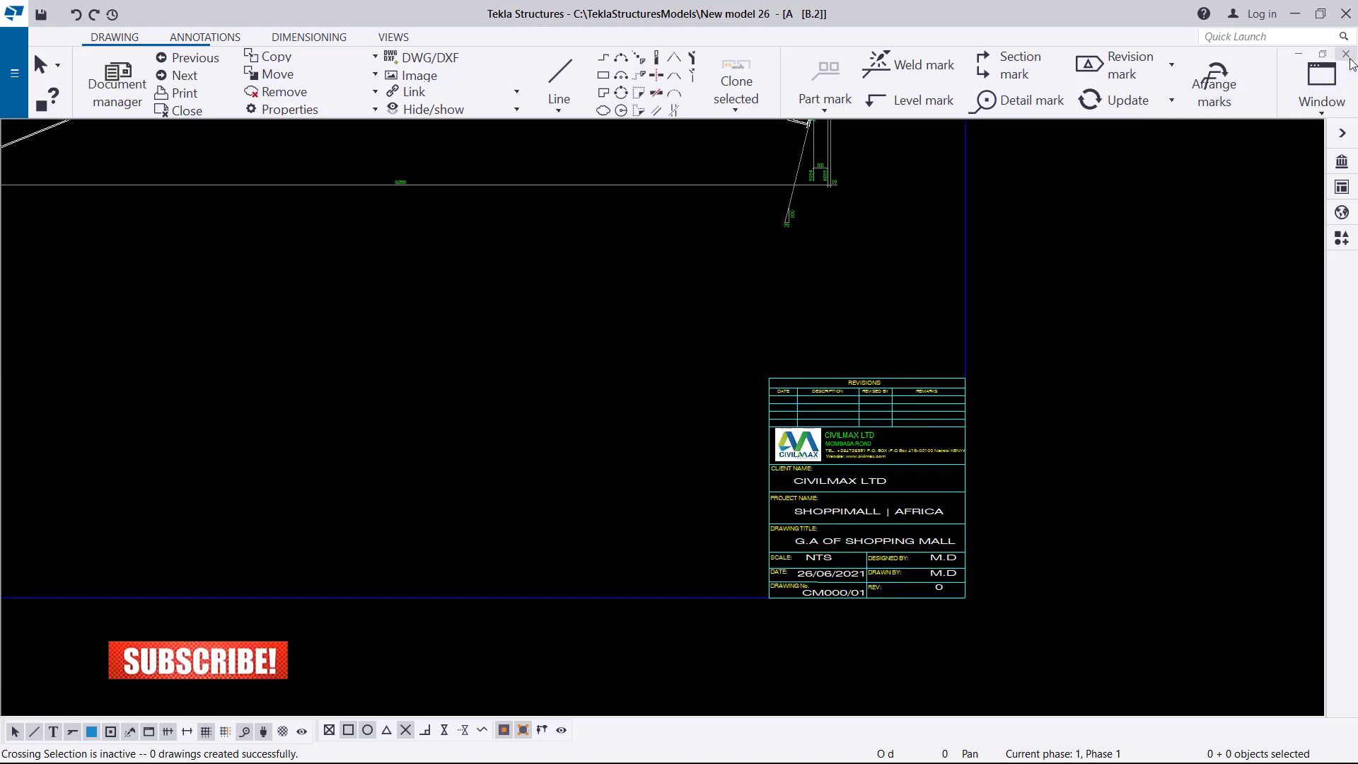
pyautogui.click(1348, 55)
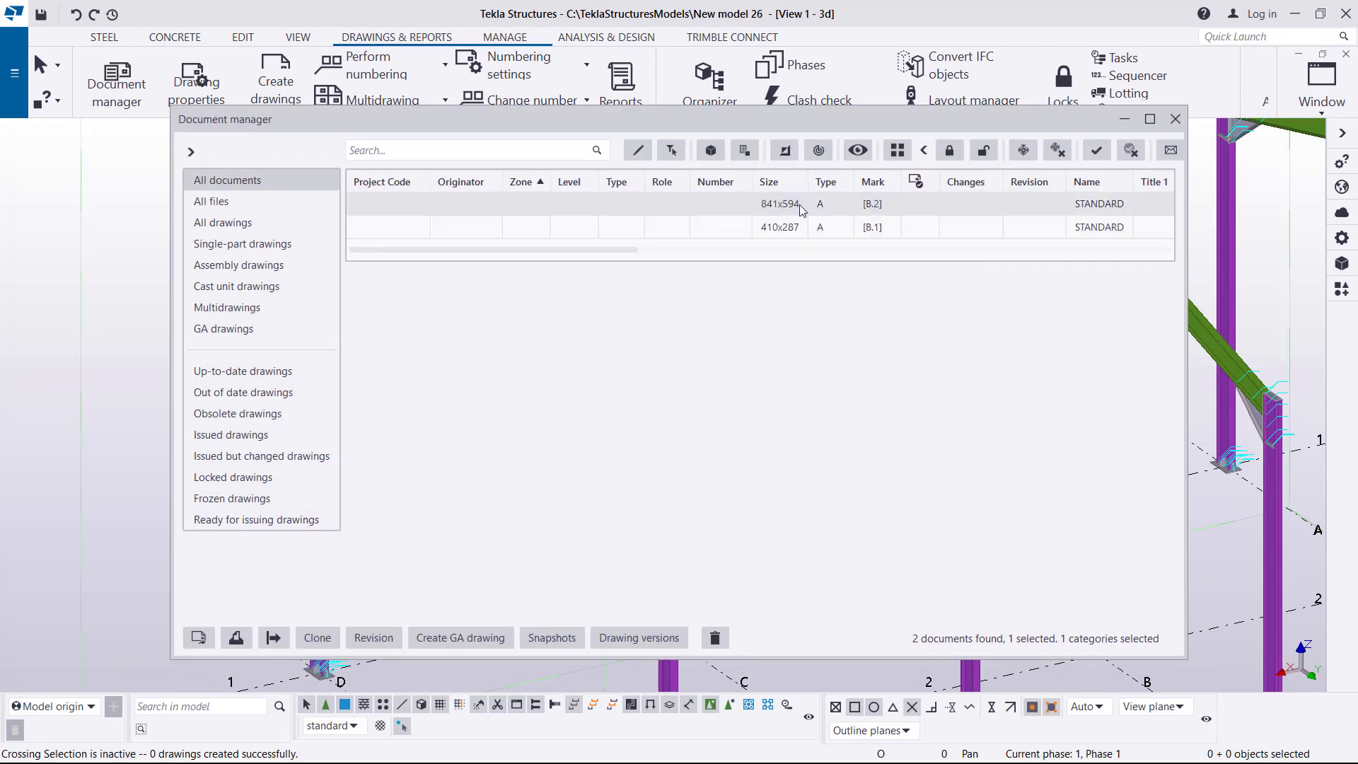
# Delete the old 841x594 and 410x287 assembly drawings and close the document manager
pyautogui.press('Delete')
pyautogui.click(646, 408)
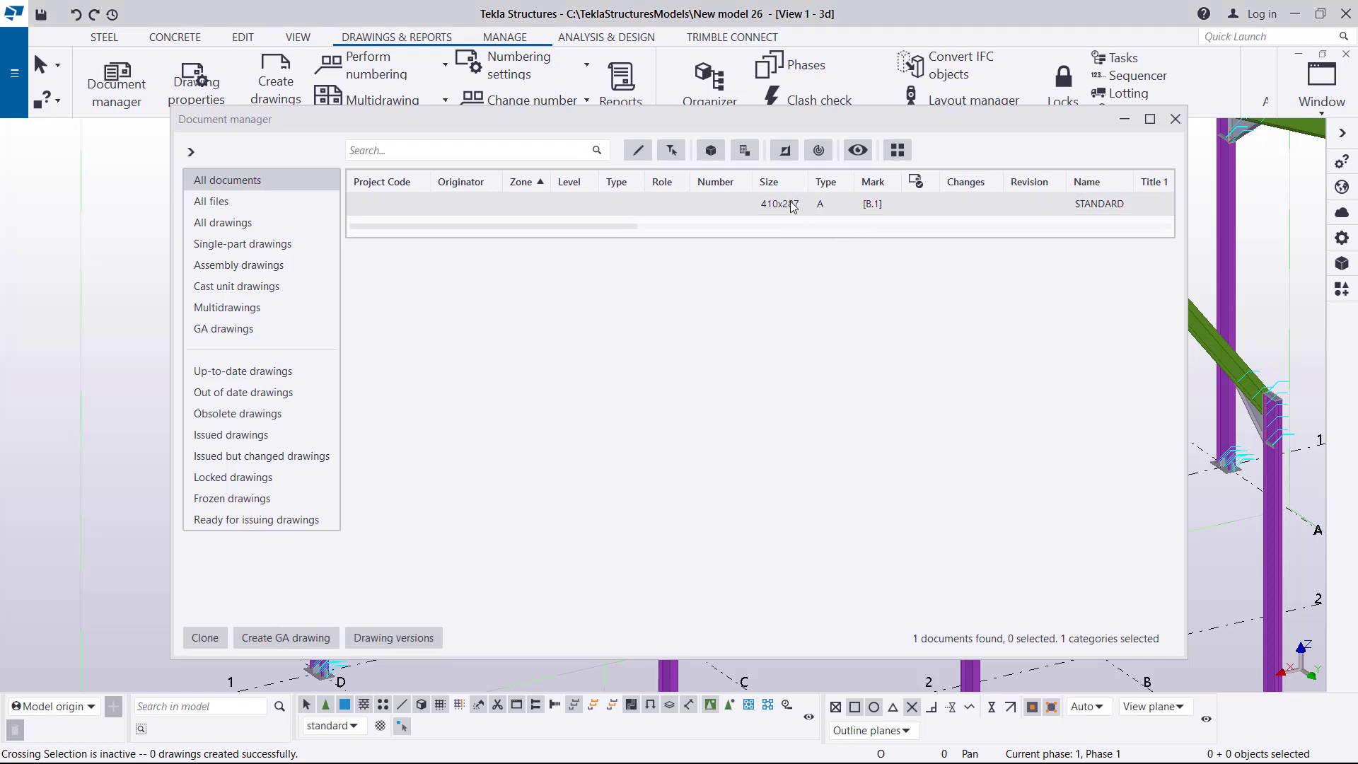
pyautogui.press('Delete')
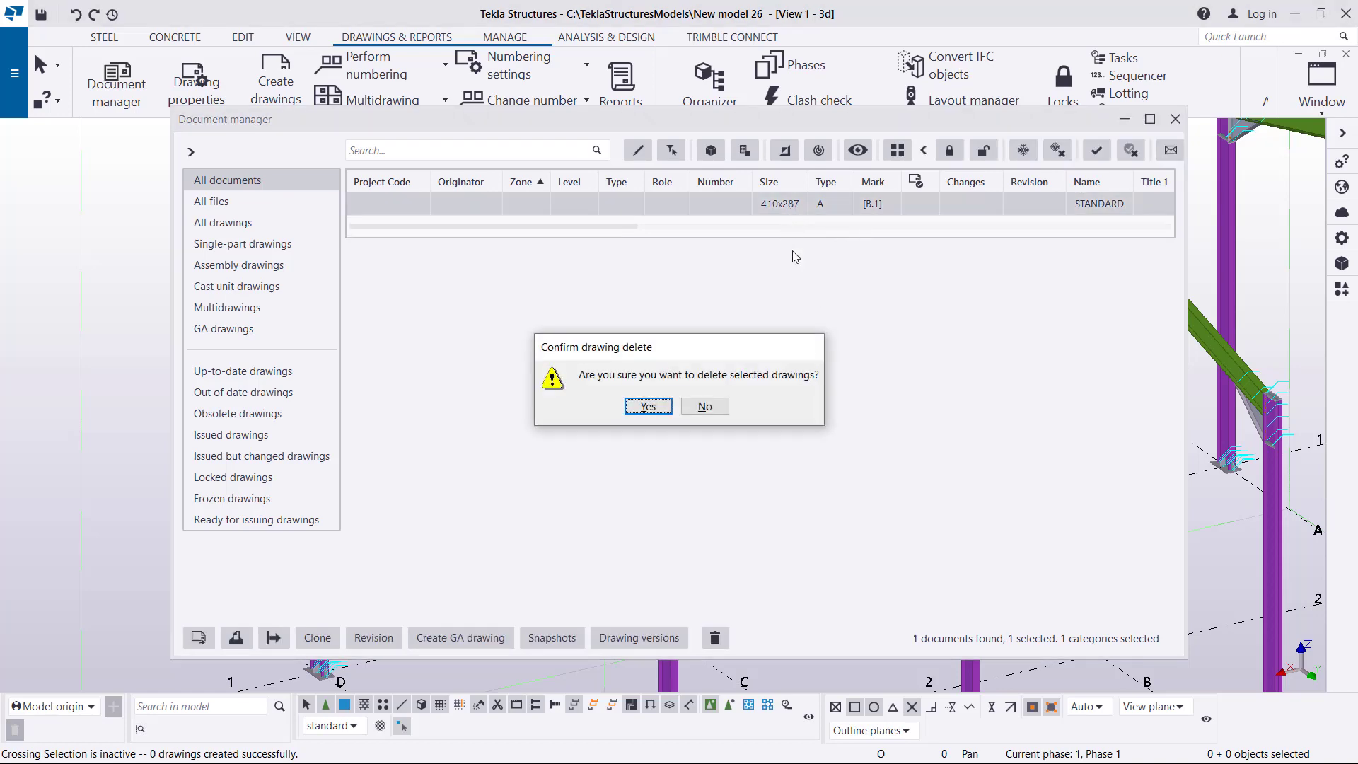
pyautogui.click(648, 407)
pyautogui.click(1175, 119)
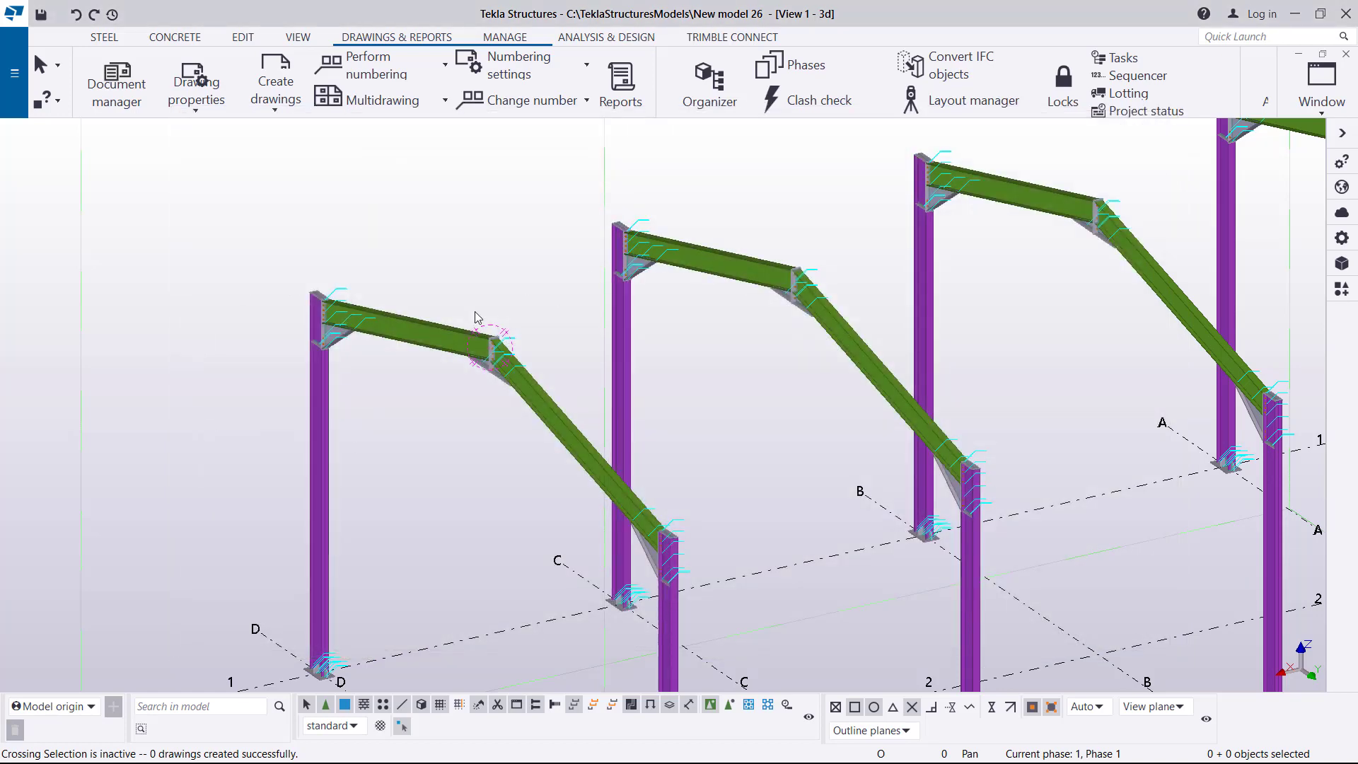
# Create an assembly drawing of the front portal frame's steep rafter
pyautogui.scroll(5, 459, 325)
pyautogui.click(572, 426)
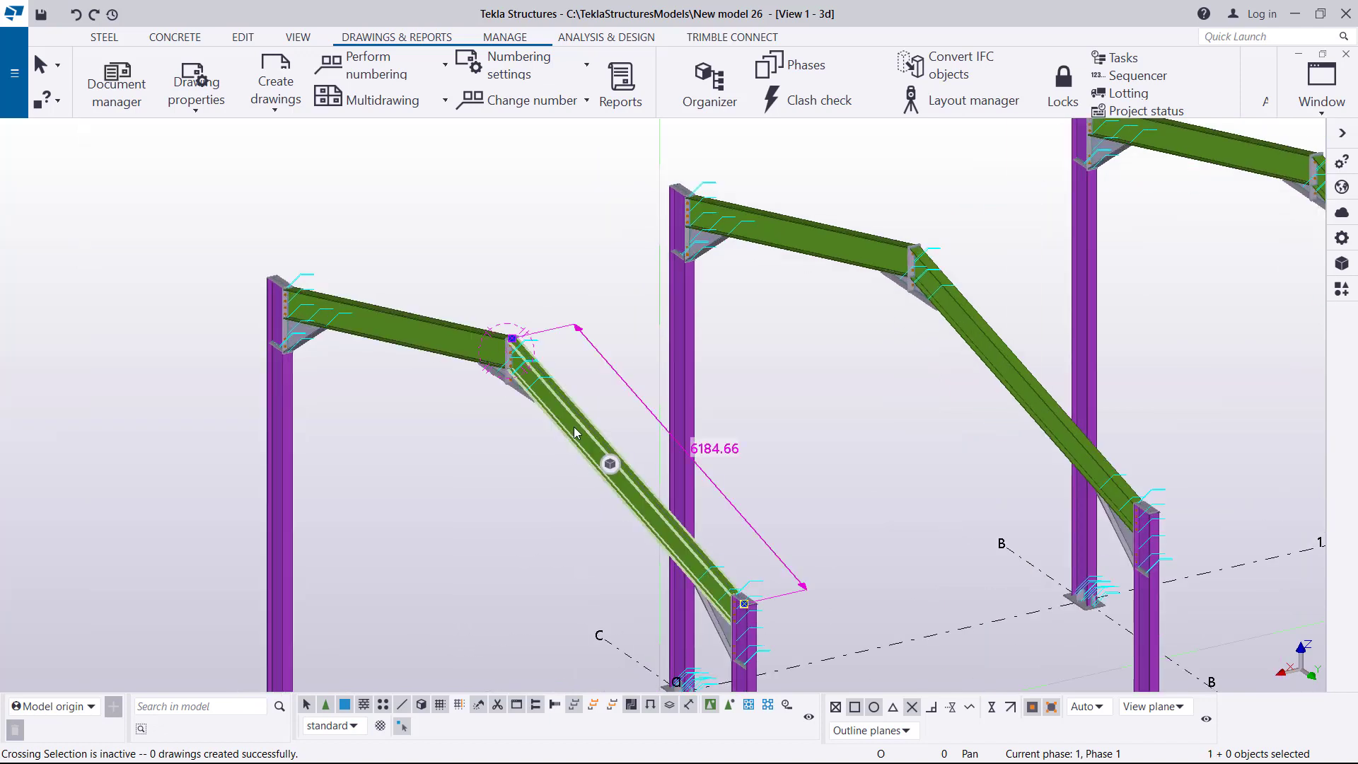
pyautogui.rightClick(575, 426)
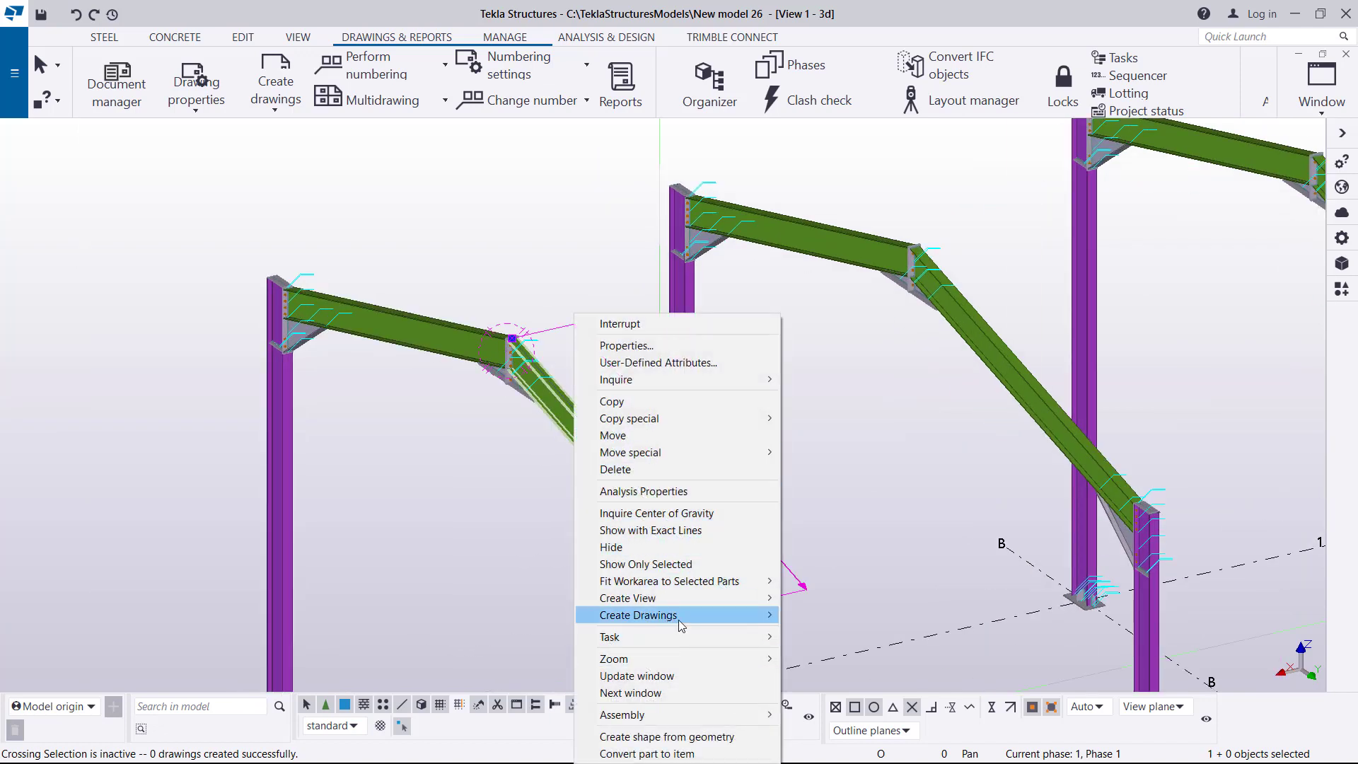
pyautogui.moveTo(679, 618)
pyautogui.click(826, 640)
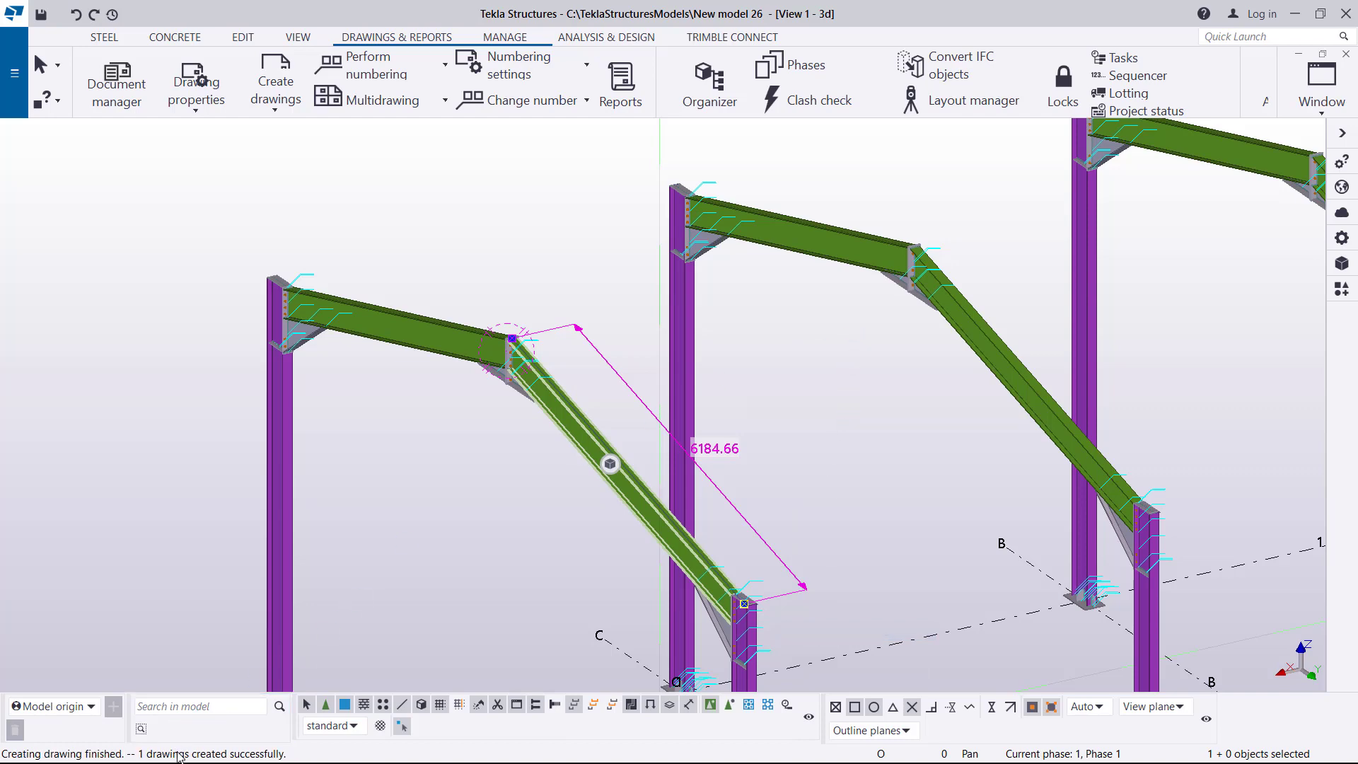
# Open the new 594x420 assembly drawing B.2 from the document manager and minimise the manager
pyautogui.click(120, 84)
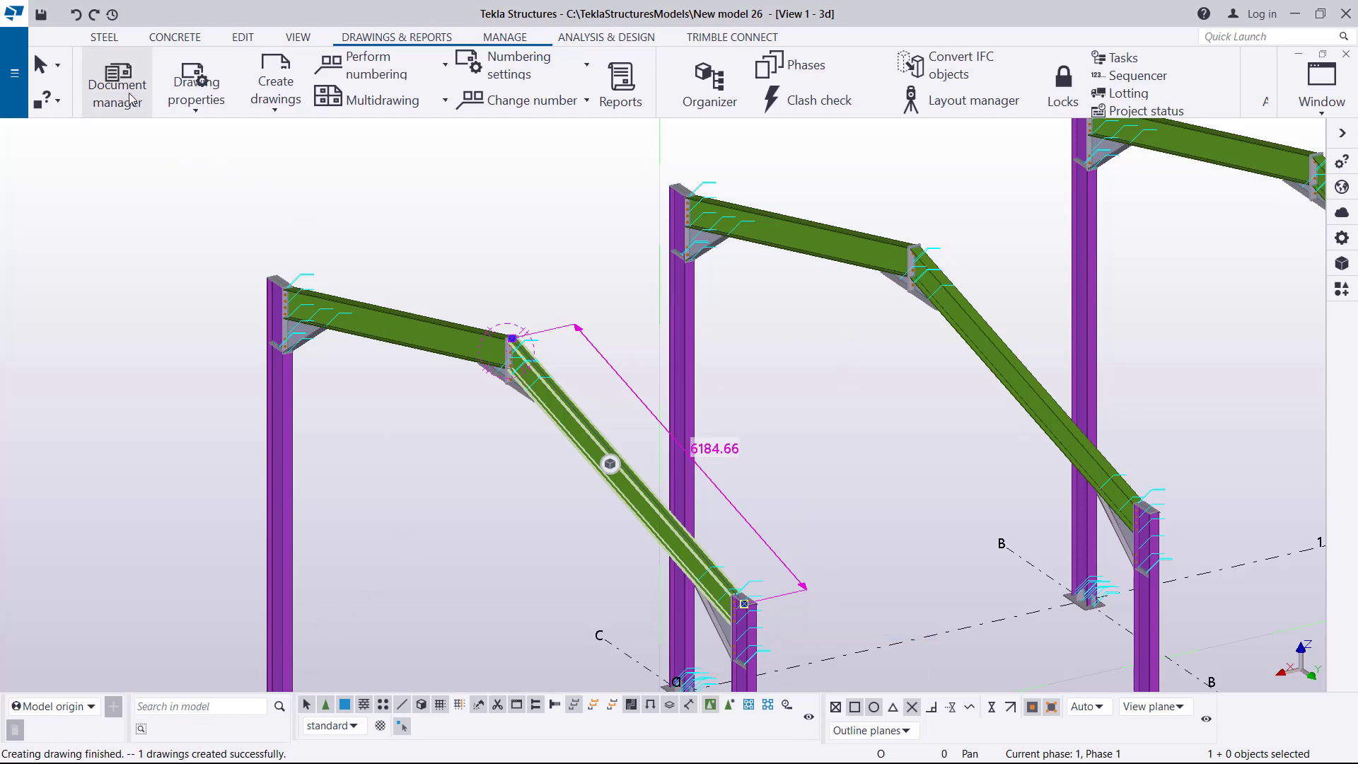
pyautogui.doubleClick(787, 206)
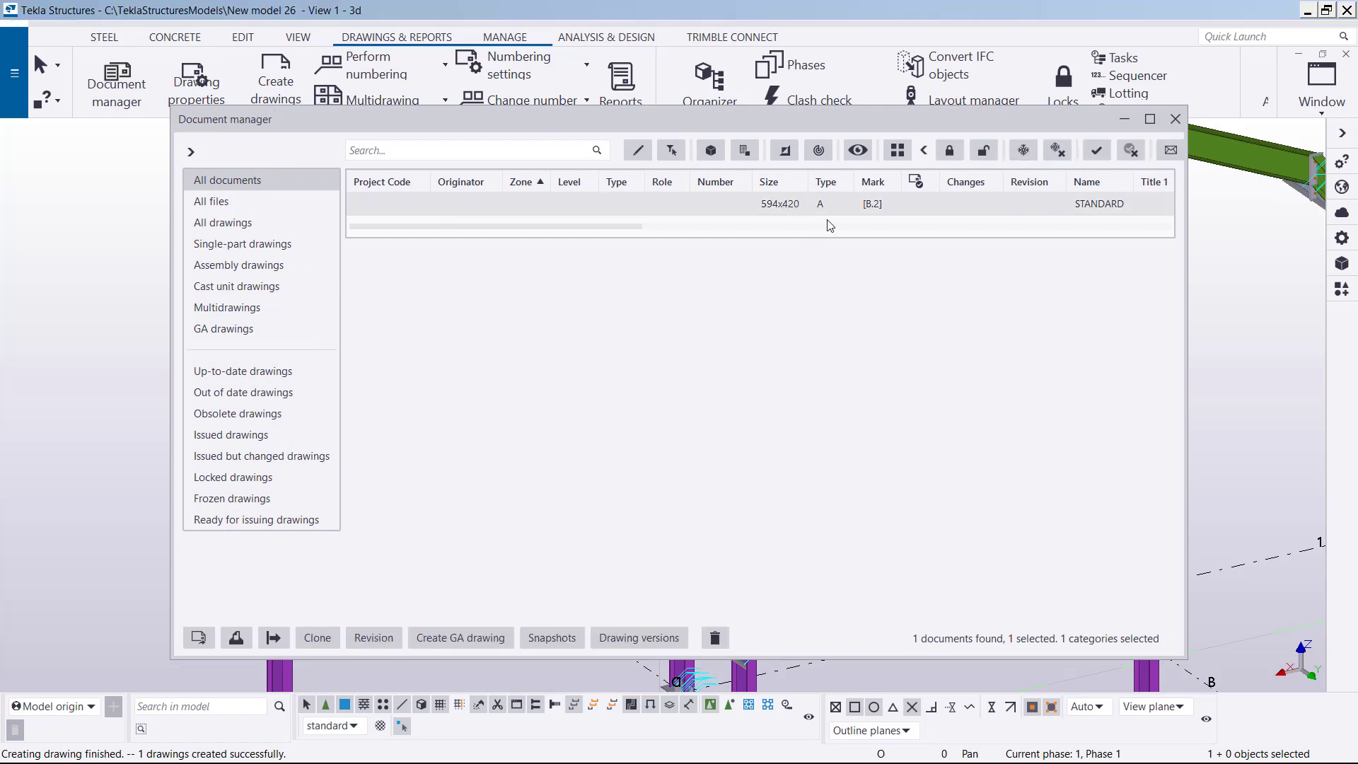
pyautogui.click(1124, 119)
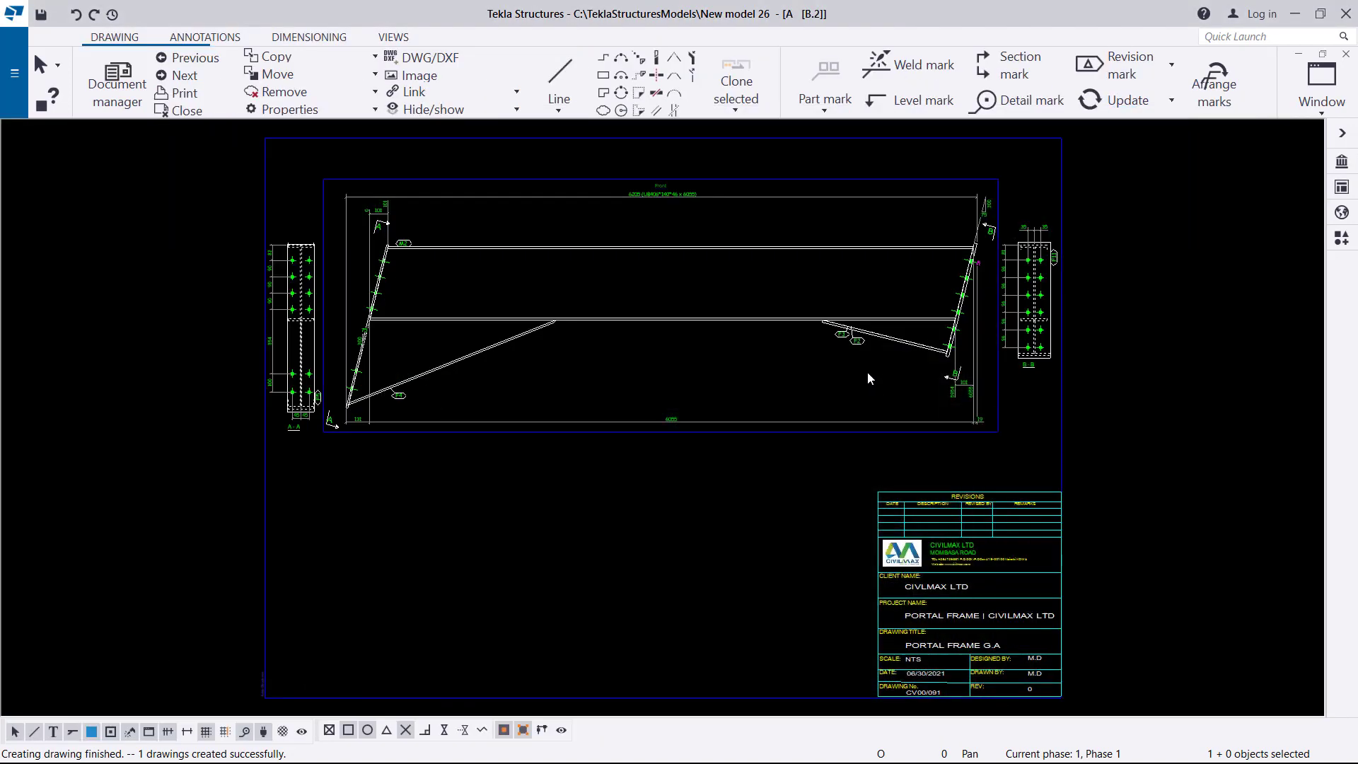
# Examine the title block on assembly drawing B.2, from the revisions table and company details down to the drawing number
pyautogui.scroll(-2, 872, 378)
pyautogui.scroll(4, 980, 542)
pyautogui.scroll(4, 998, 595)
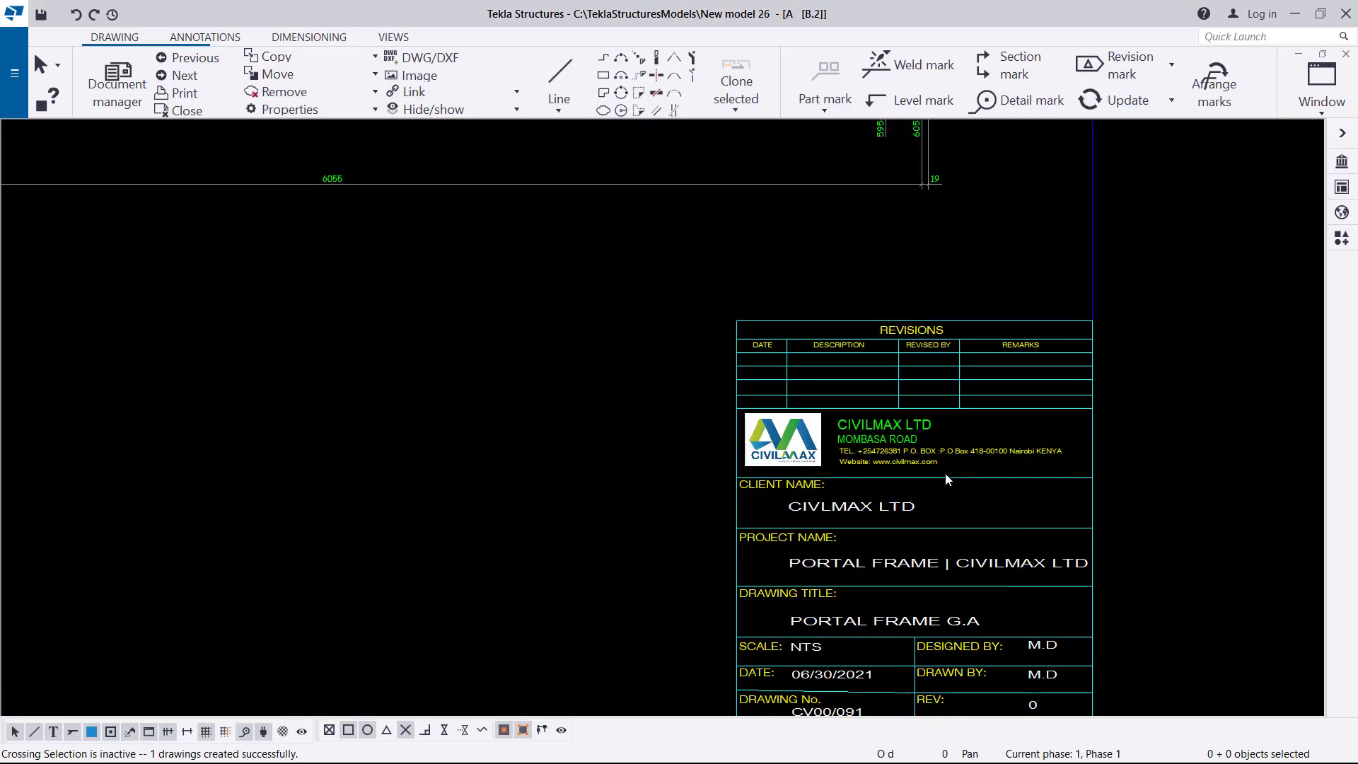
pyautogui.scroll(1, 949, 655)
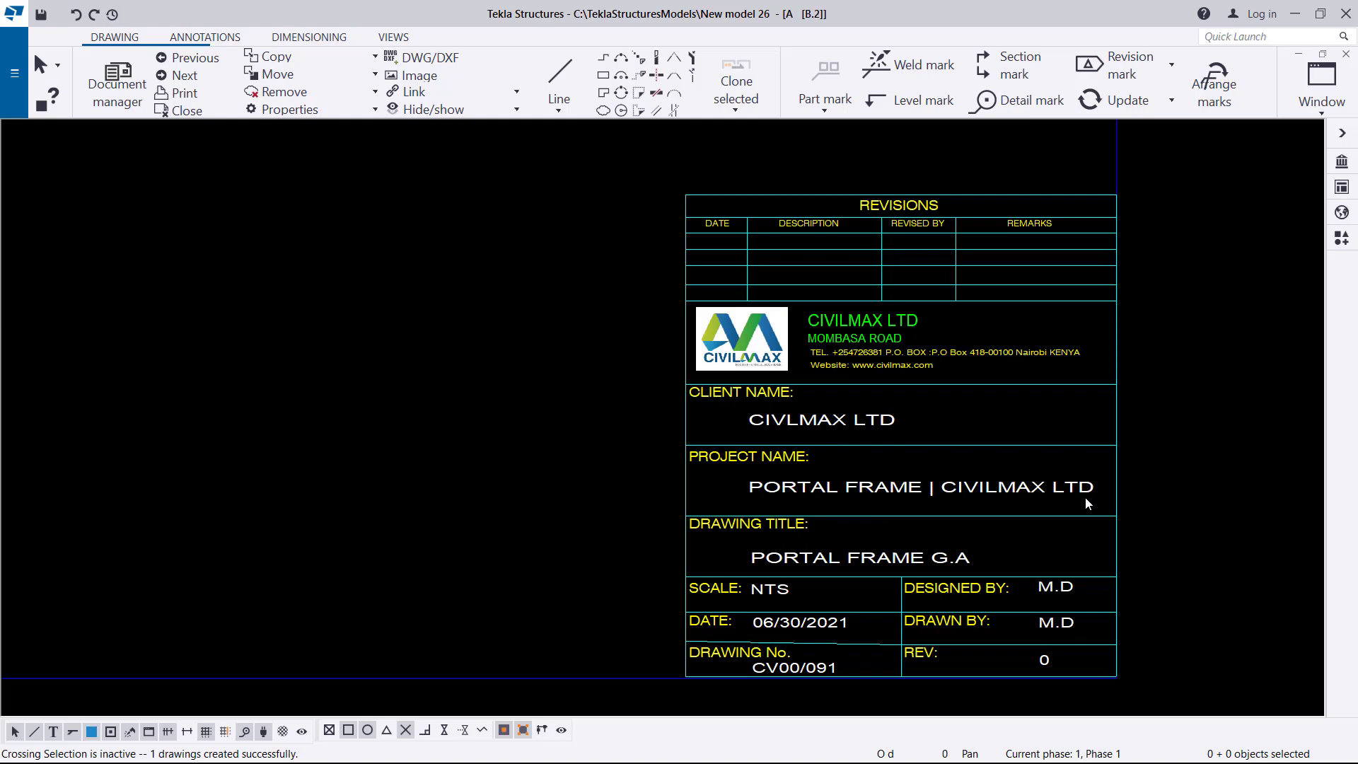
pyautogui.scroll(2, 884, 584)
pyautogui.scroll(1, 824, 573)
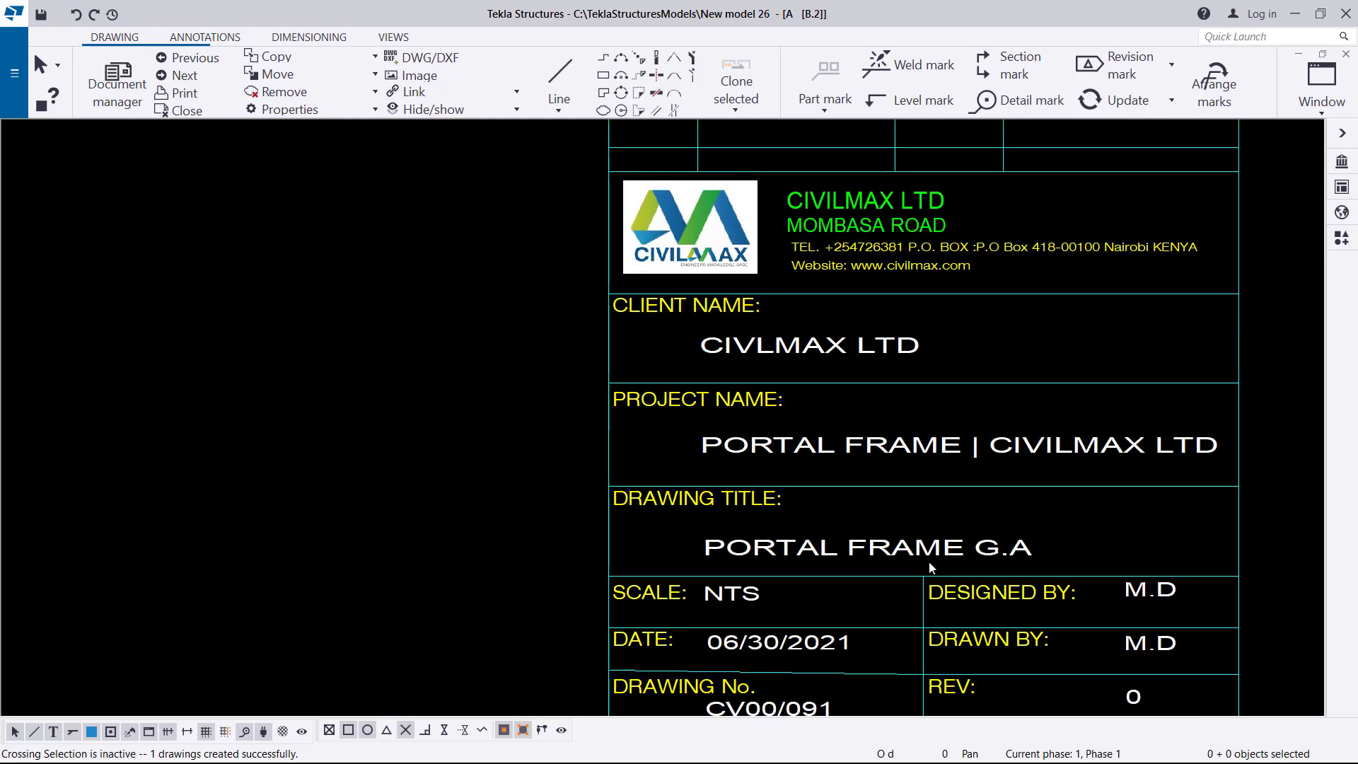
pyautogui.scroll(-1, 905, 510)
pyautogui.scroll(1, 912, 610)
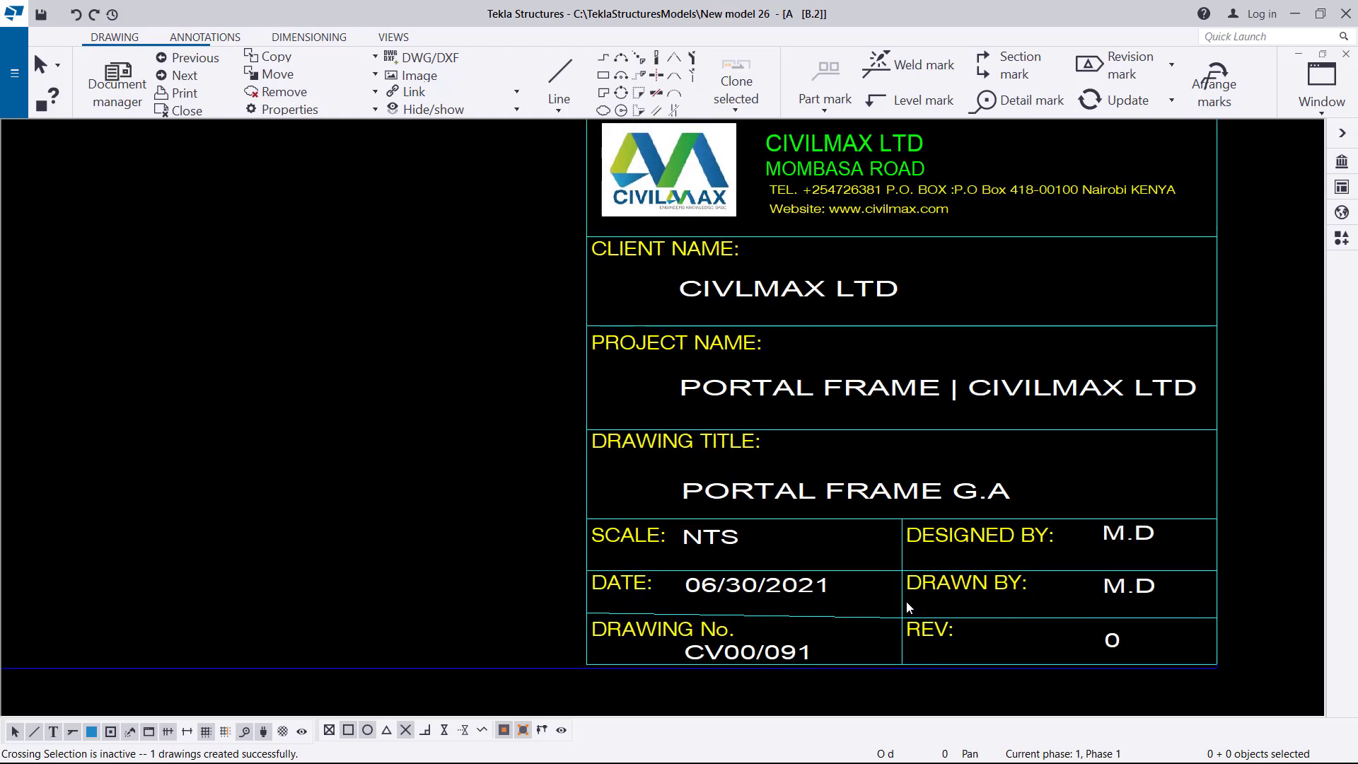
pyautogui.scroll(2, 735, 629)
pyautogui.scroll(-1, 782, 607)
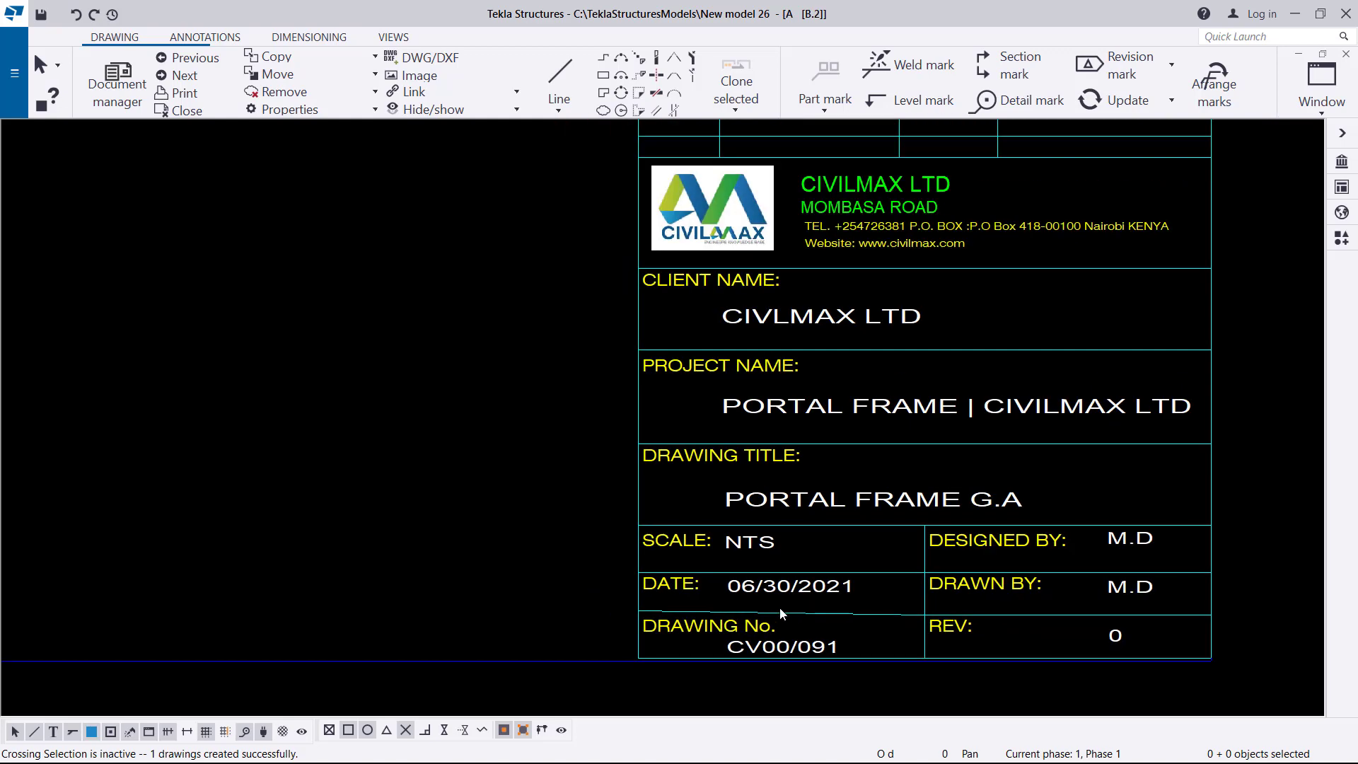
pyautogui.scroll(1, 771, 601)
pyautogui.scroll(-4, 756, 599)
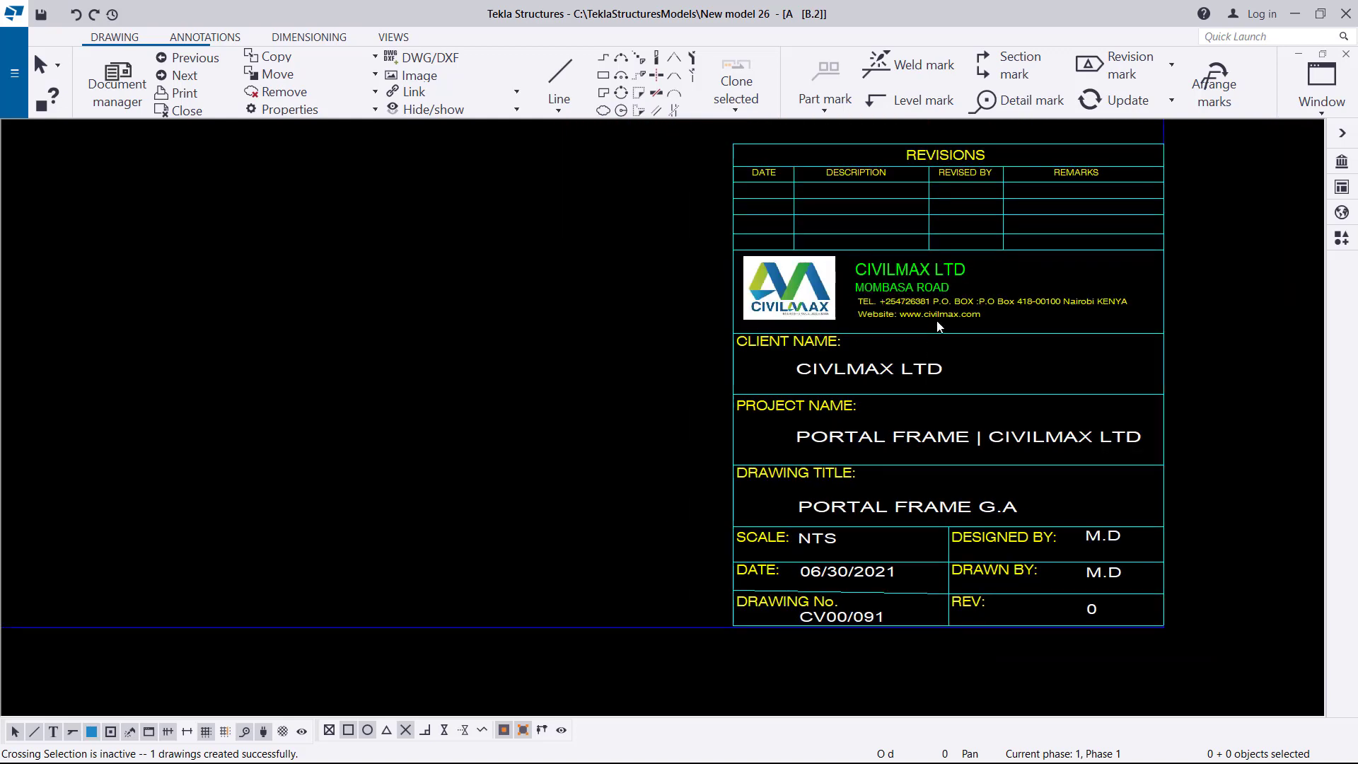
pyautogui.scroll(2, 831, 343)
pyautogui.scroll(-3, 1037, 479)
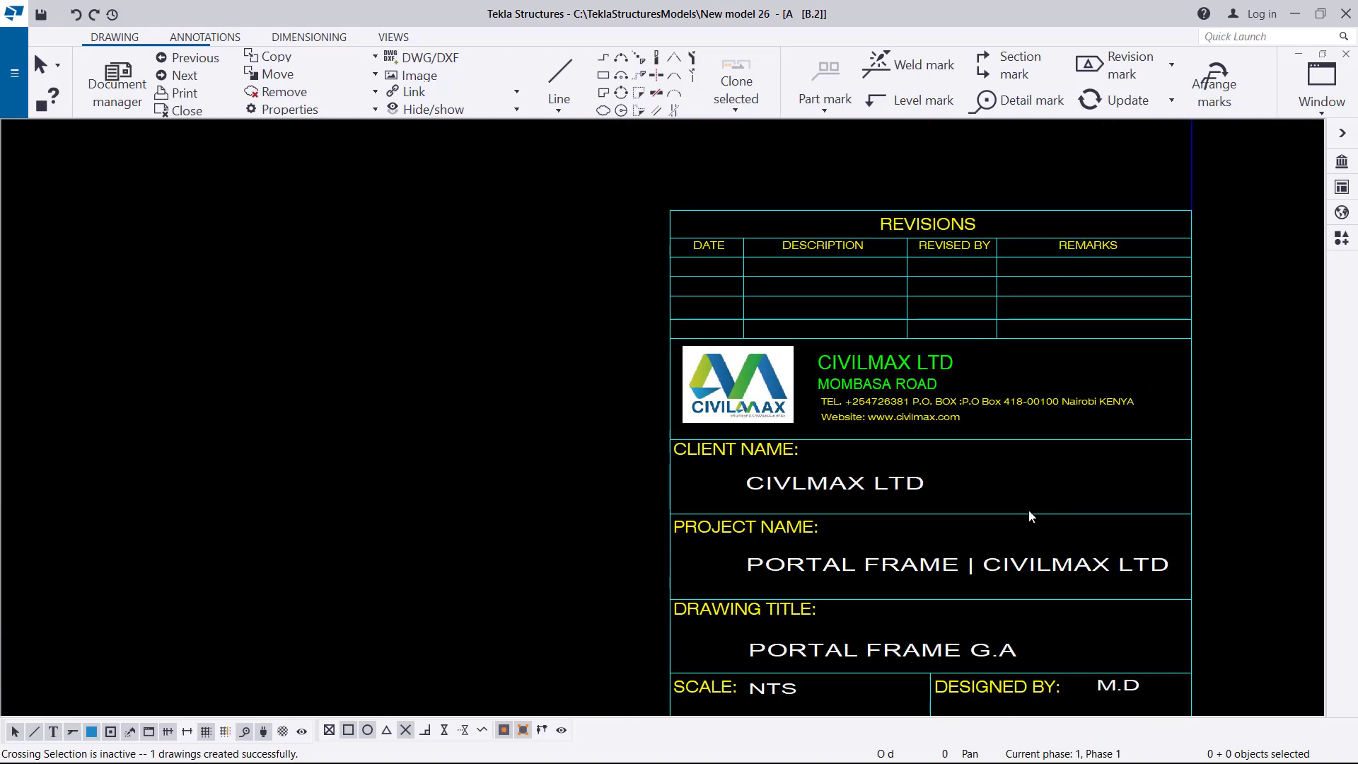
pyautogui.scroll(1, 1000, 407)
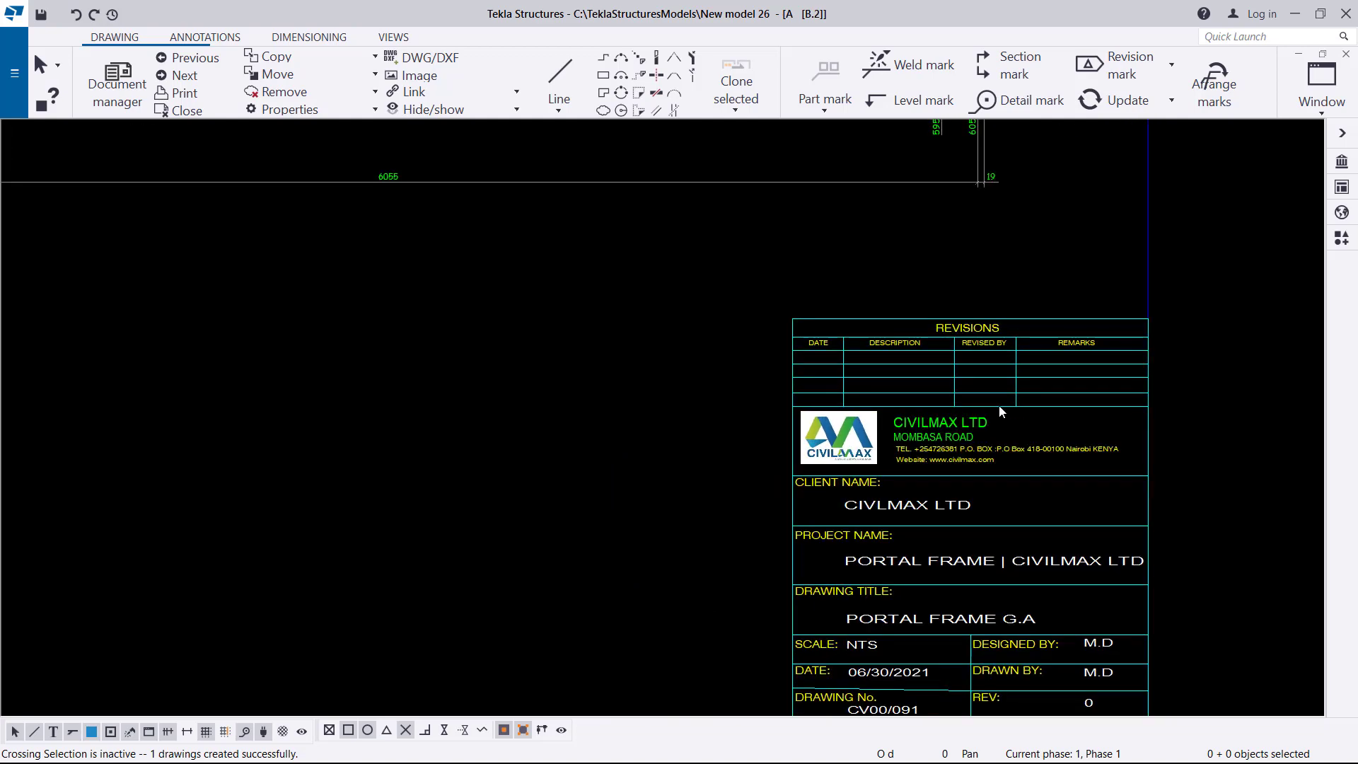
pyautogui.scroll(2, 1000, 412)
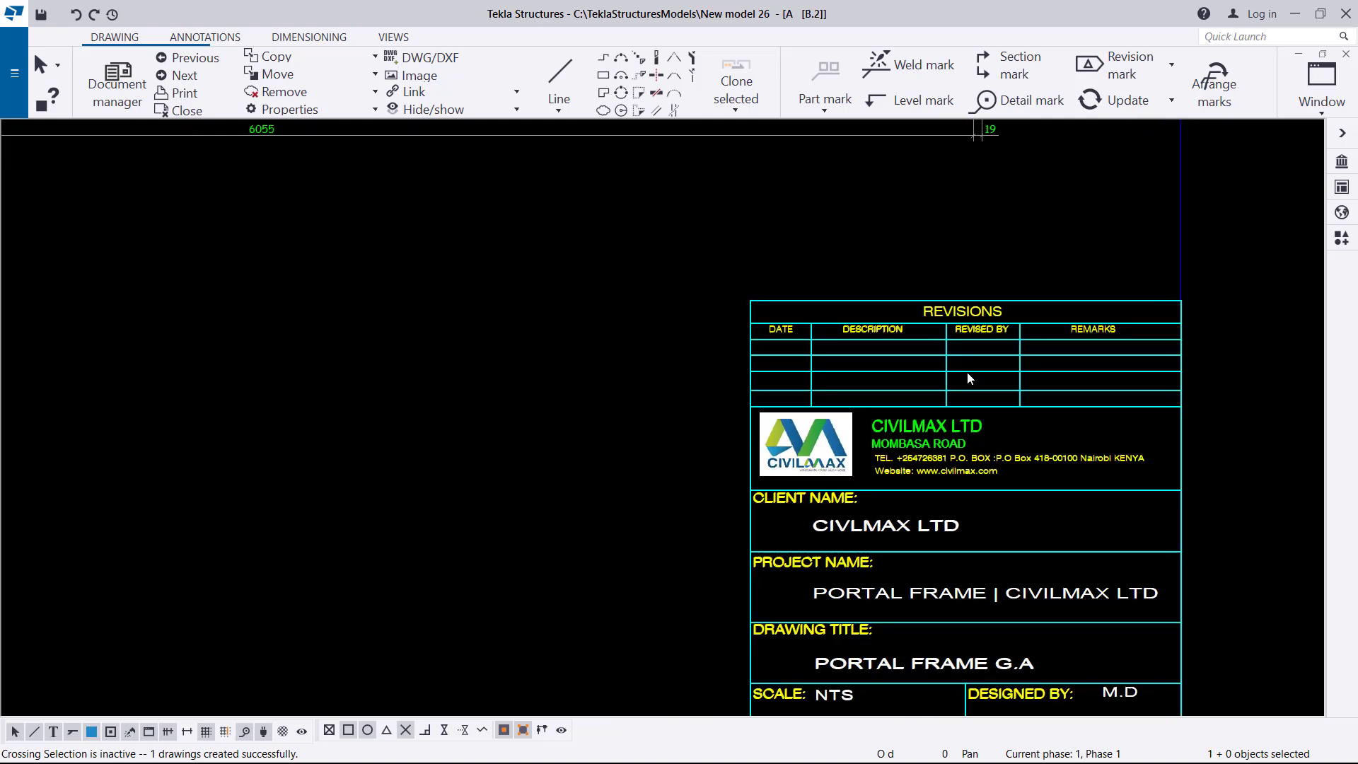
# Open the drawing's title block template in the Template Editor
pyautogui.doubleClick(966, 372)
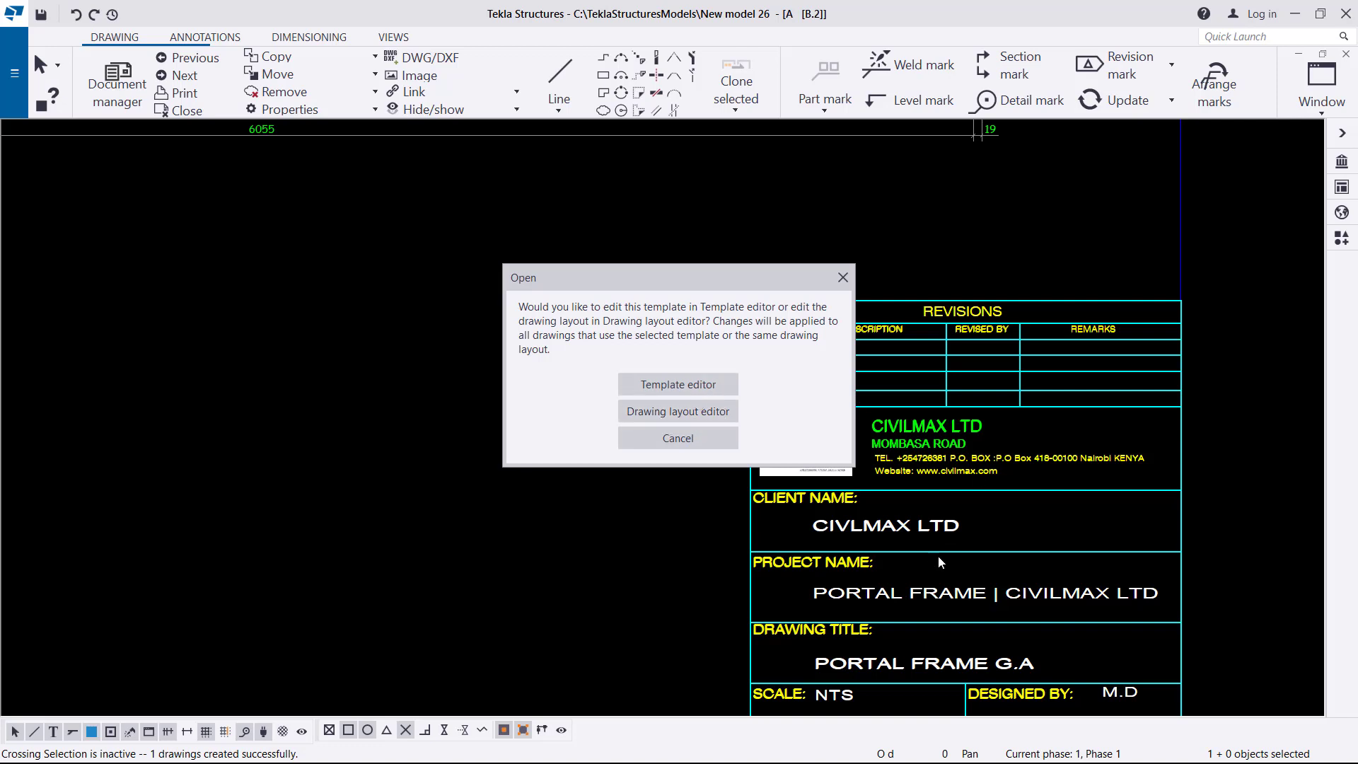
pyautogui.click(665, 386)
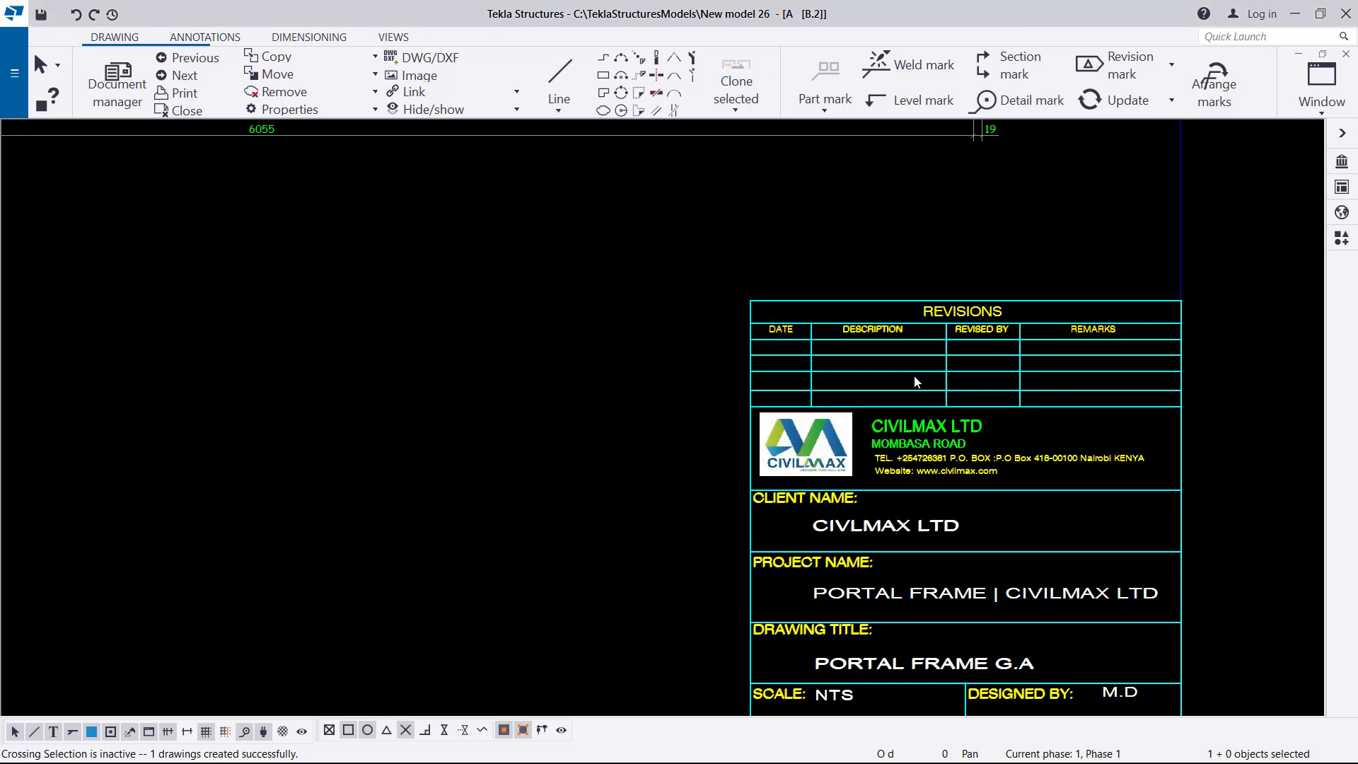
pyautogui.scroll(3, 727, 527)
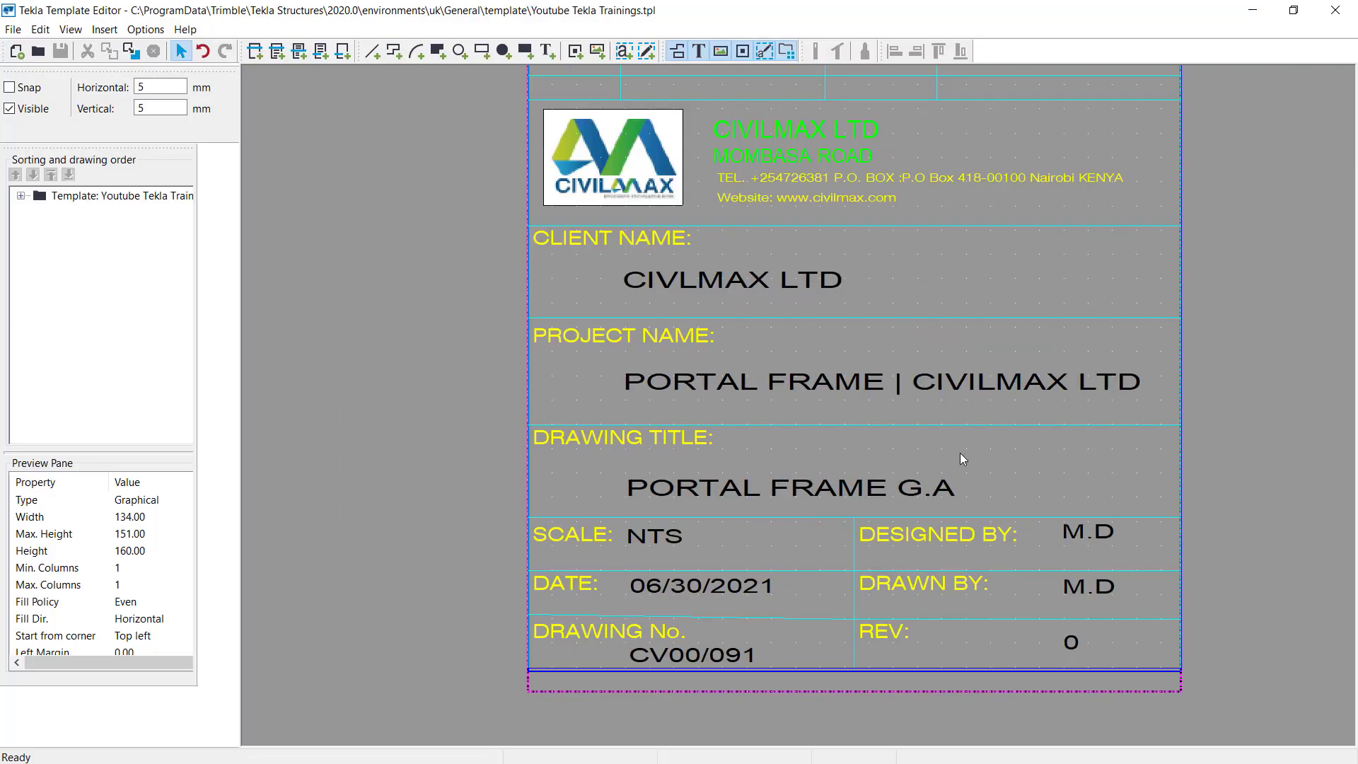
# Inspect the text properties of the designed-by initials and the drawing title without editing them, and close the Template Editor
pyautogui.scroll(2, 1075, 548)
pyautogui.doubleClick(1118, 536)
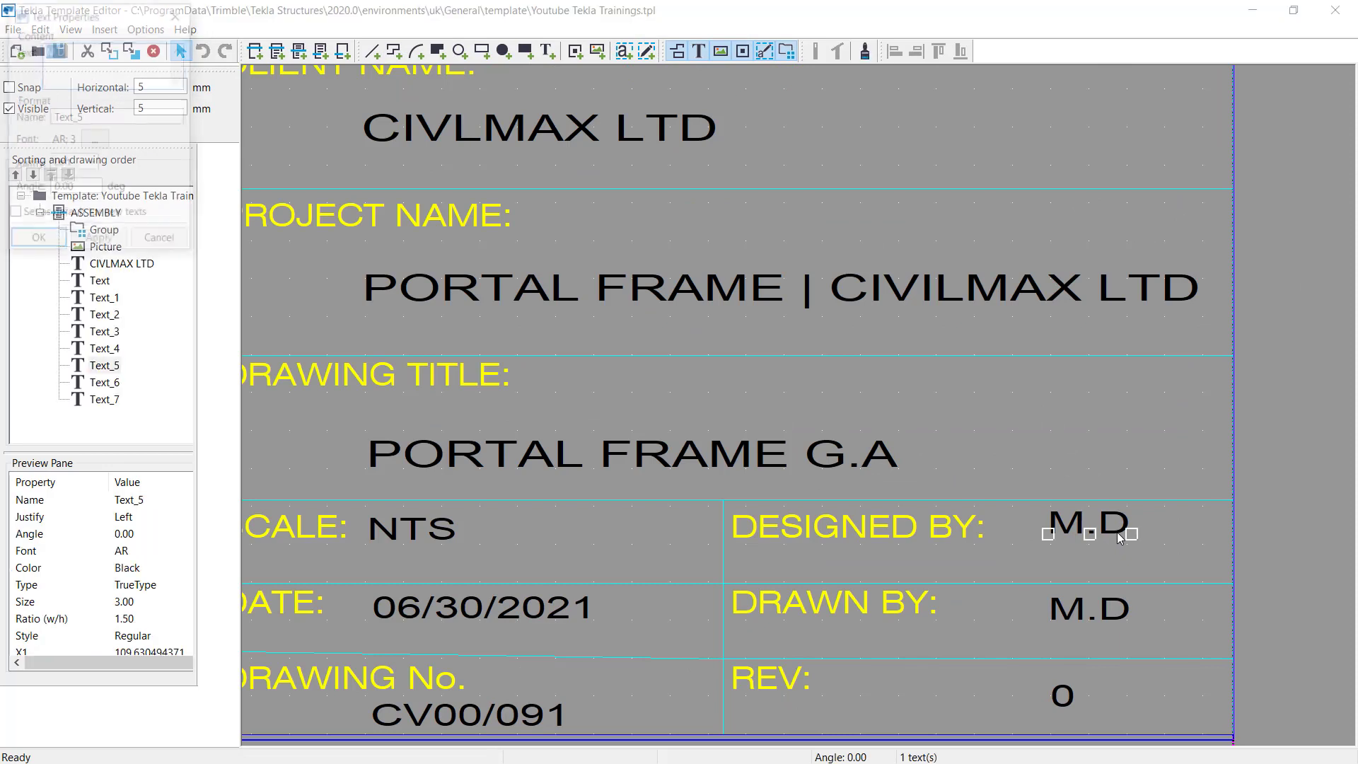
pyautogui.click(178, 14)
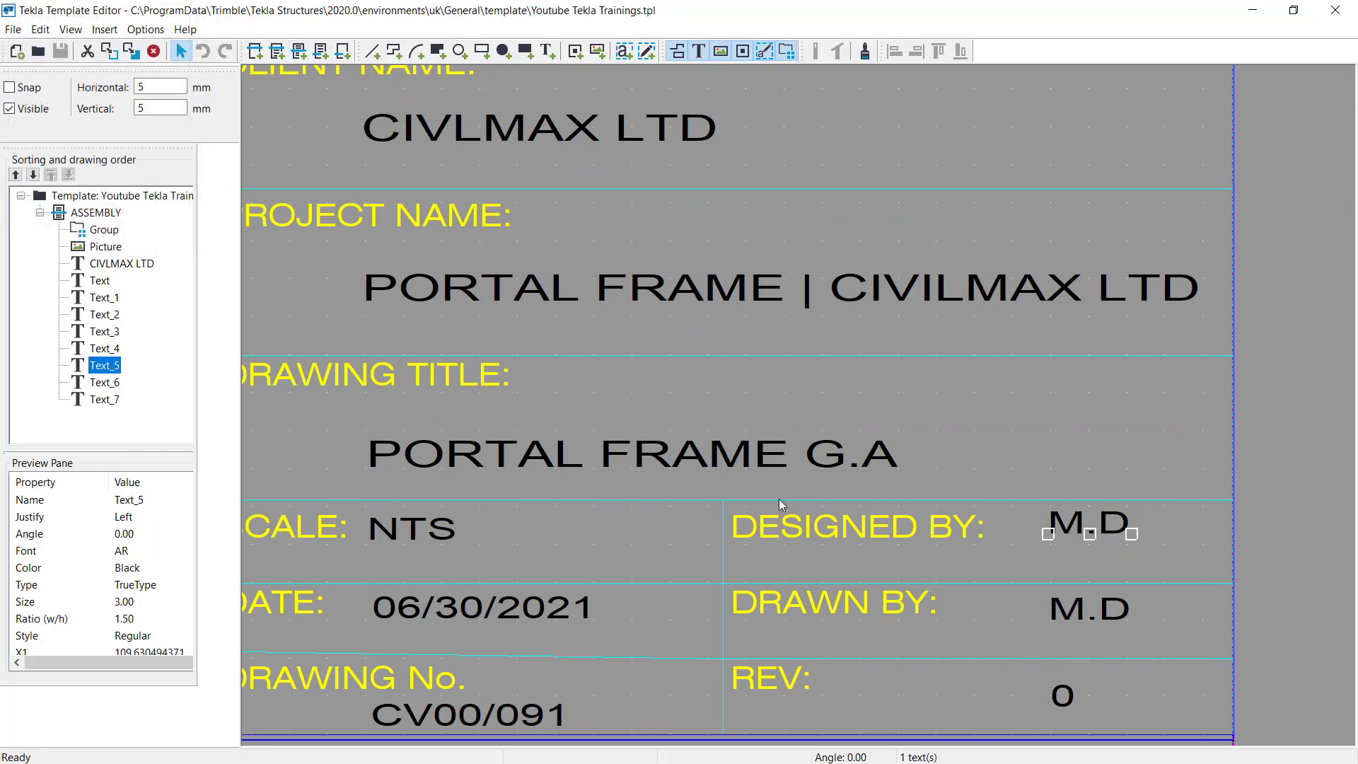
pyautogui.doubleClick(733, 463)
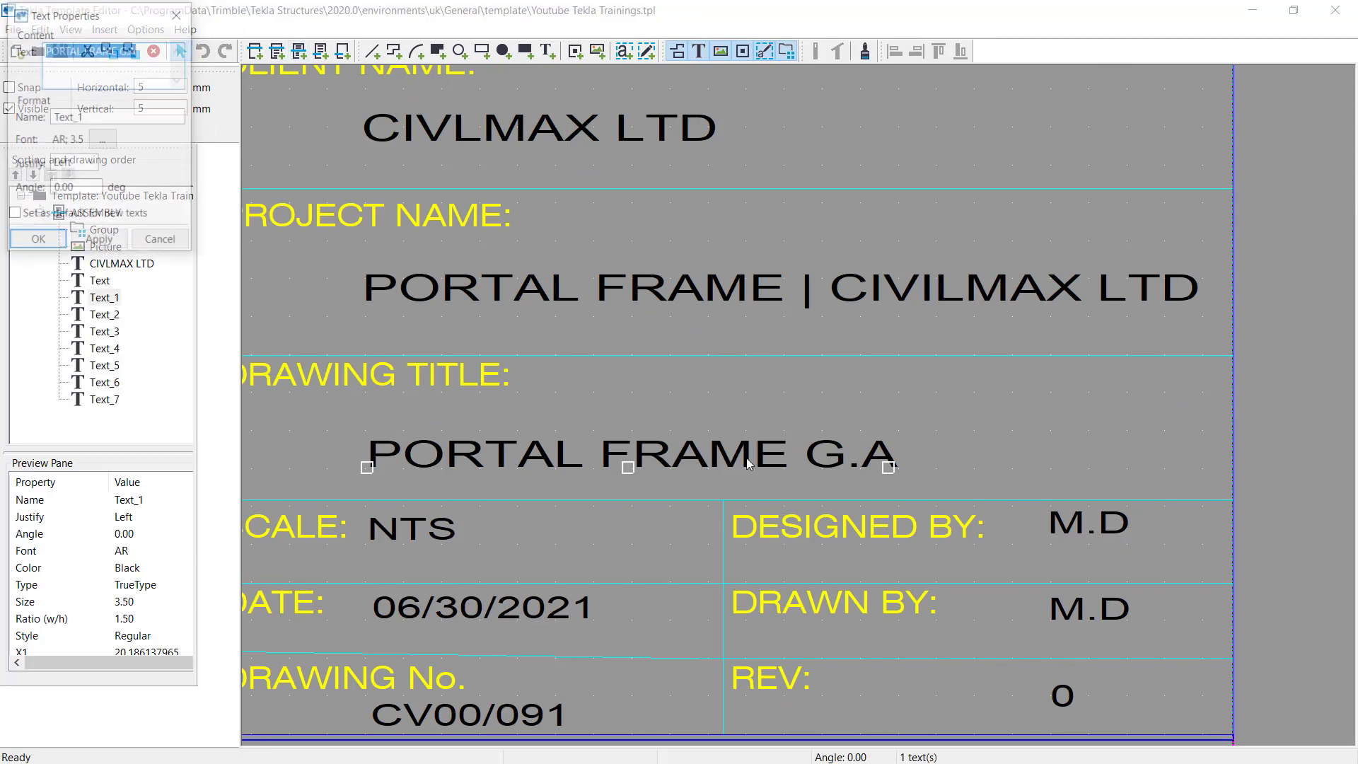
pyautogui.click(179, 13)
pyautogui.click(752, 297)
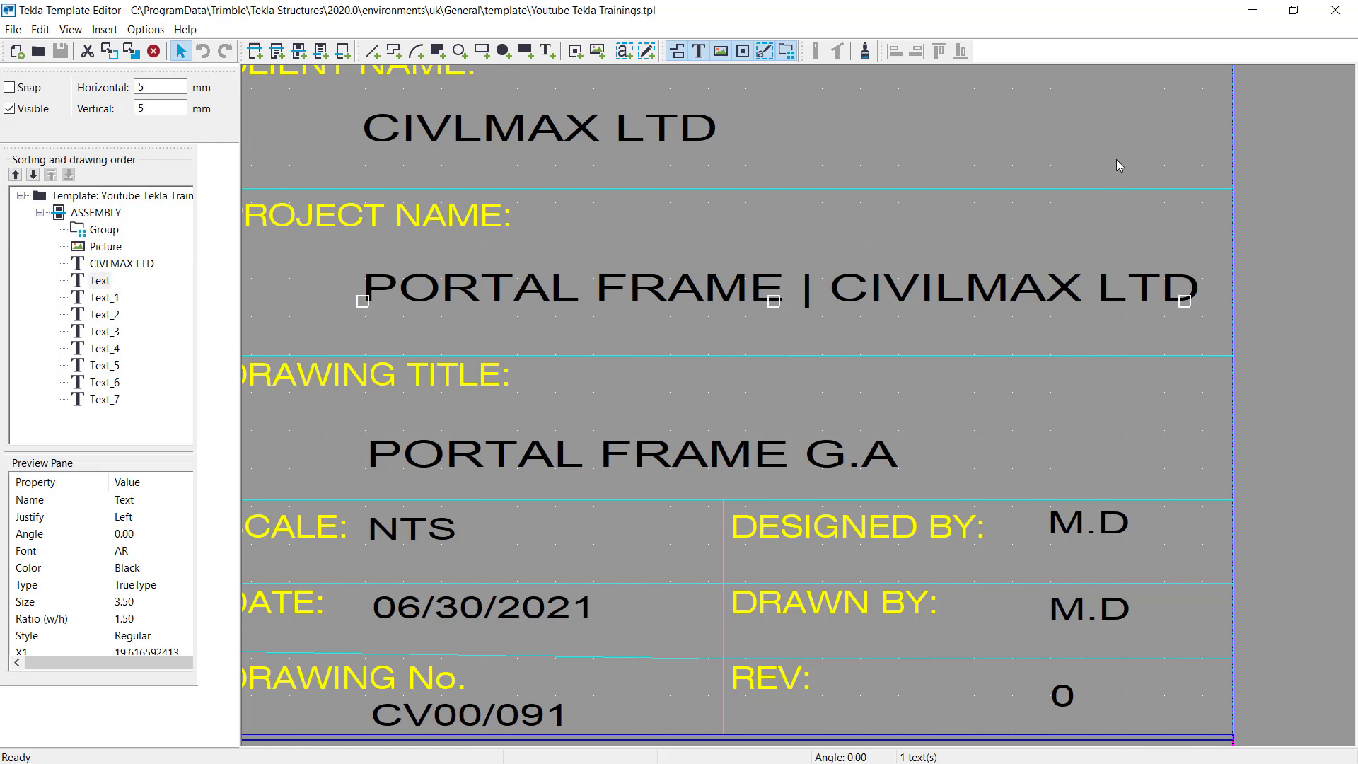
pyautogui.click(1333, 11)
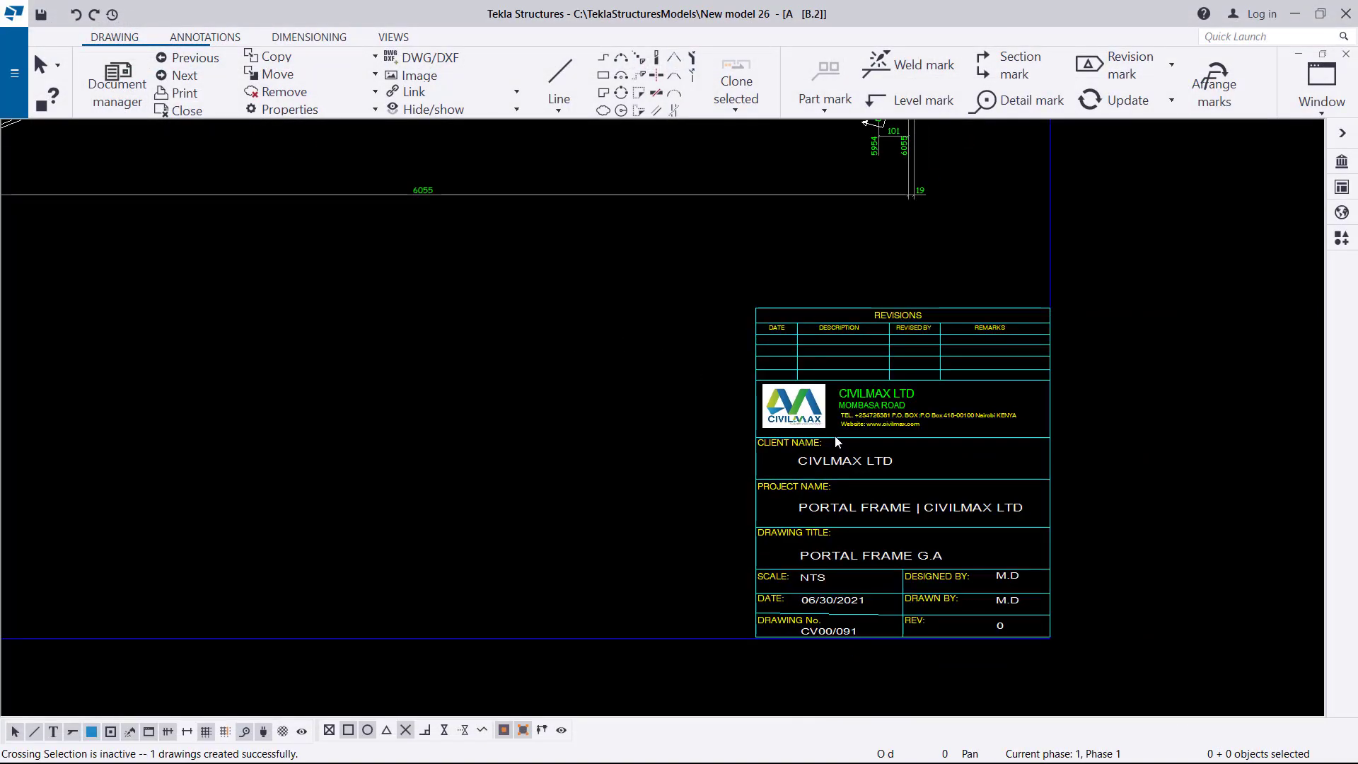
# Review the rafter views on the assembly drawing and check the title block in the sheet corner
pyautogui.scroll(-4, 835, 435)
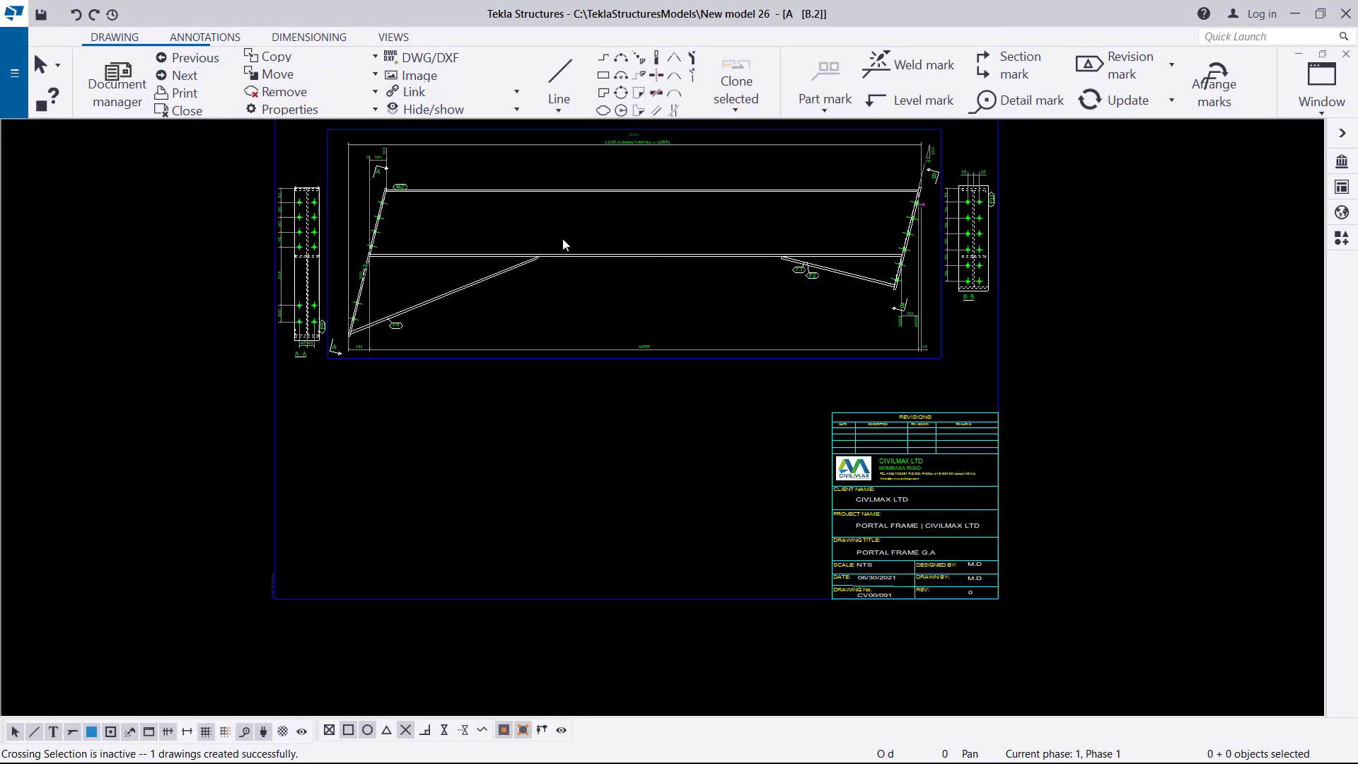
pyautogui.scroll(1, 563, 244)
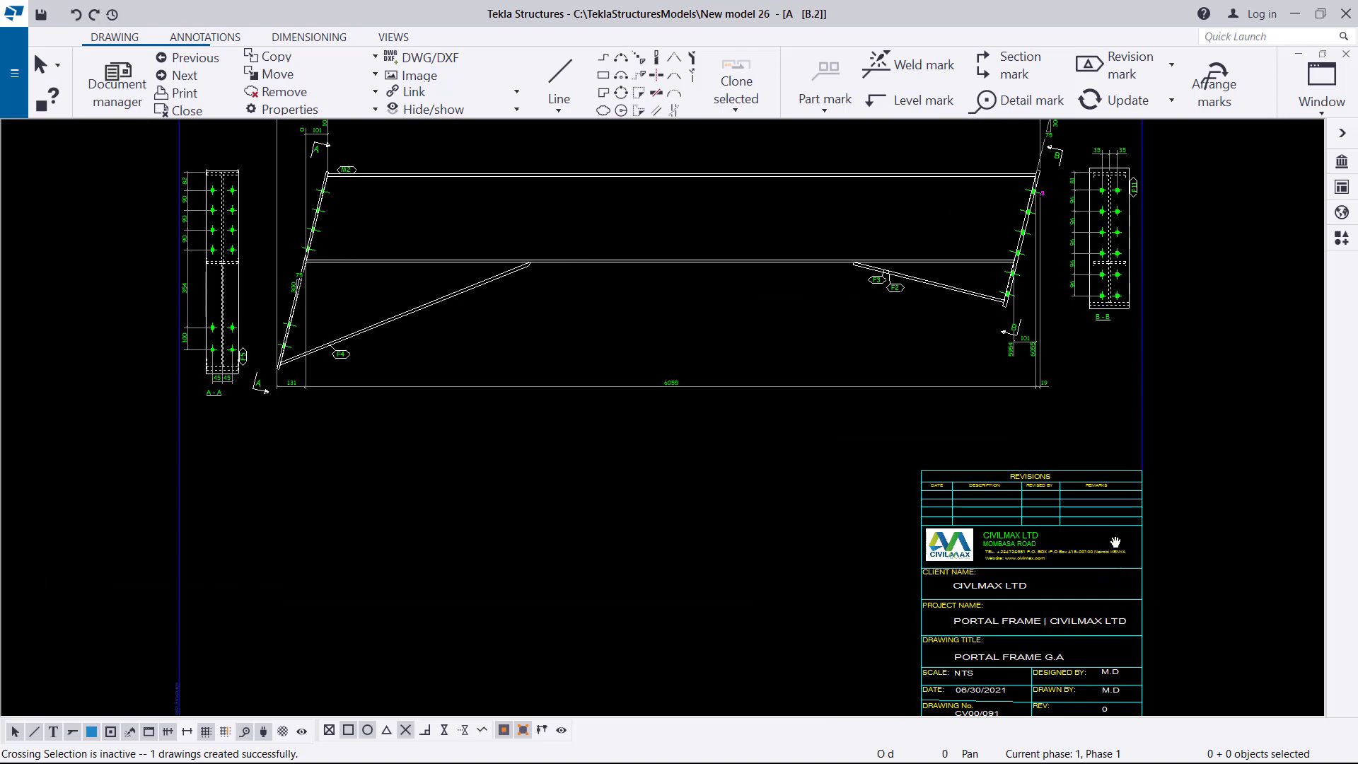
pyautogui.moveTo(1115, 542); pyautogui.dragTo(1063, 401, button='middle')
pyautogui.scroll(2, 1028, 503)
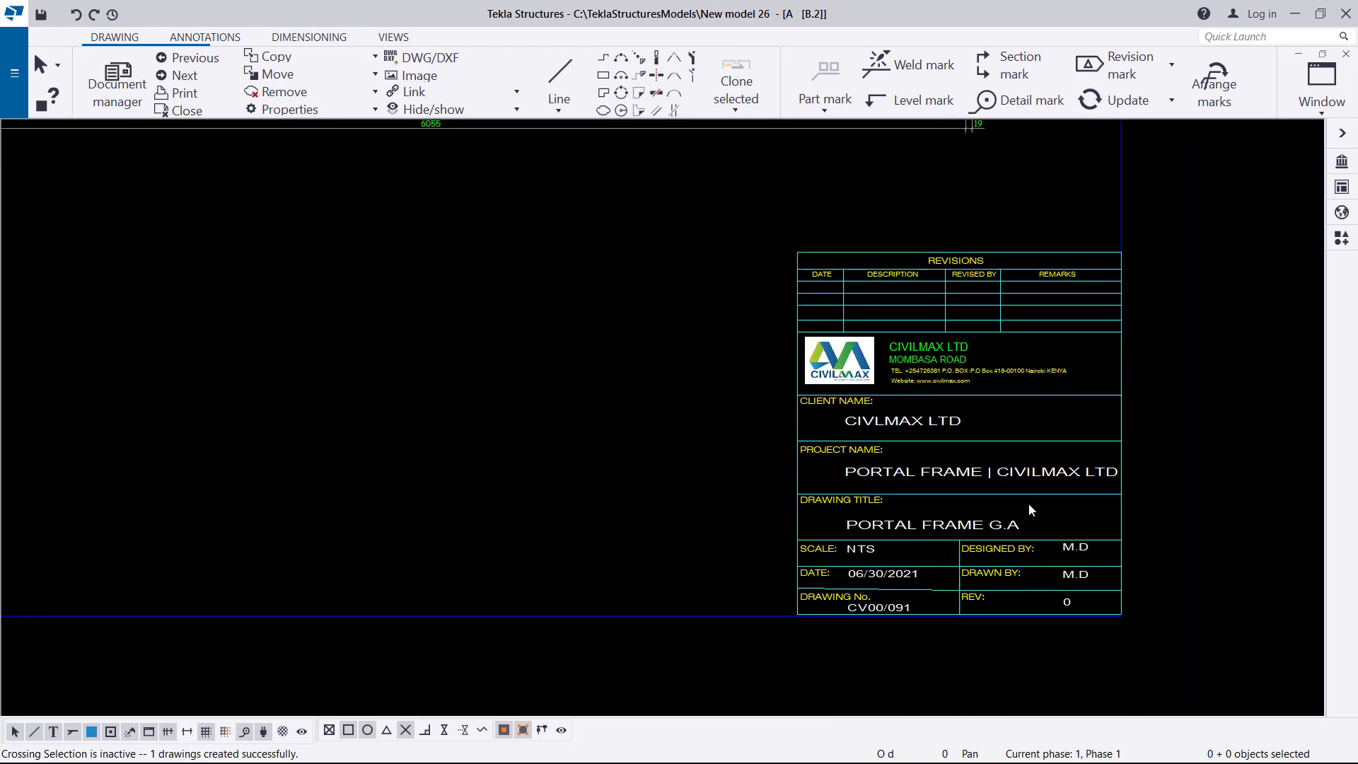